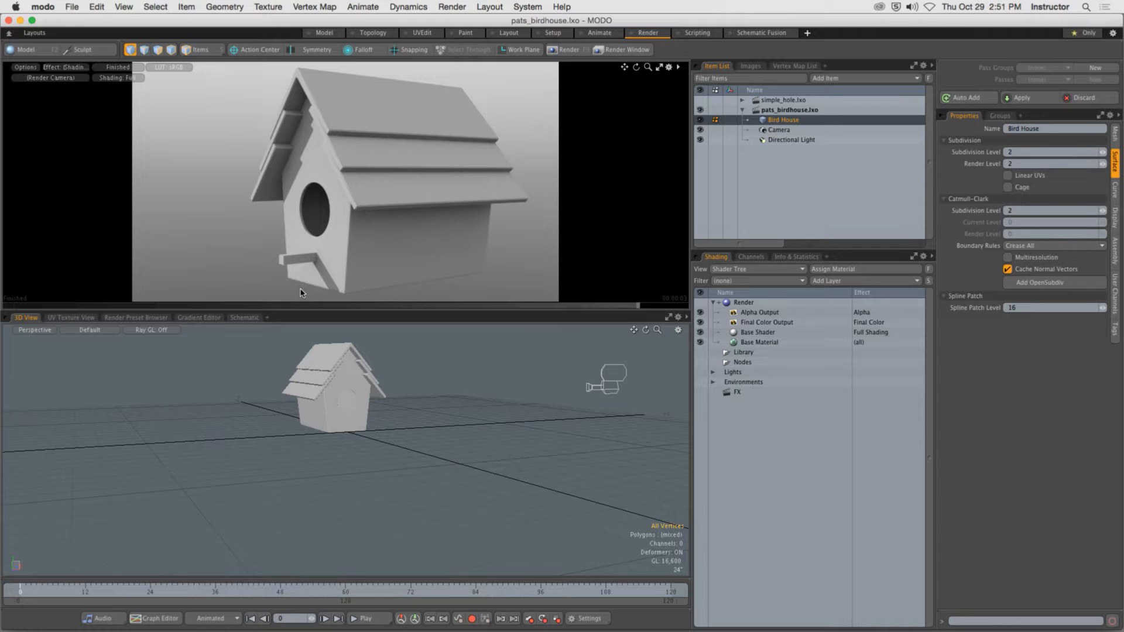
# Switch to Chrome and open the CG Textures link from the course's Week 10 - Tiling Textures module
pyautogui.moveTo(315, 183)
pyautogui.keyDown('alt'); pyautogui.mouseDown()
pyautogui.moveTo(568, 177)
pyautogui.moveTo(300, 184)
pyautogui.moveTo(300, 175)
pyautogui.mouseUp(); pyautogui.keyUp('alt')
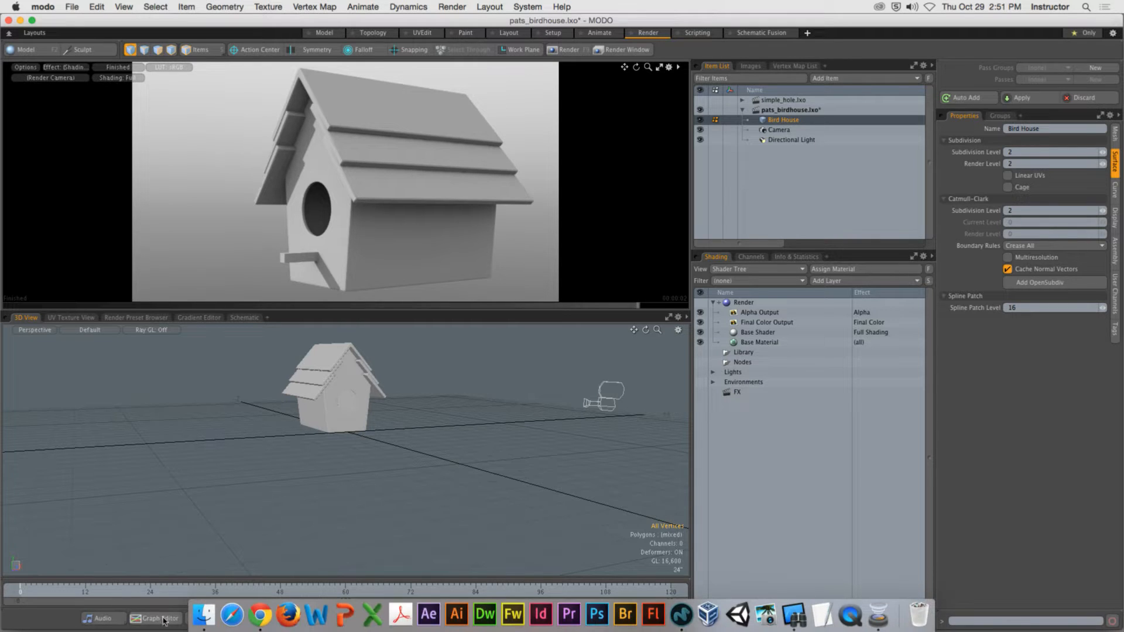
pyautogui.click(253, 621)
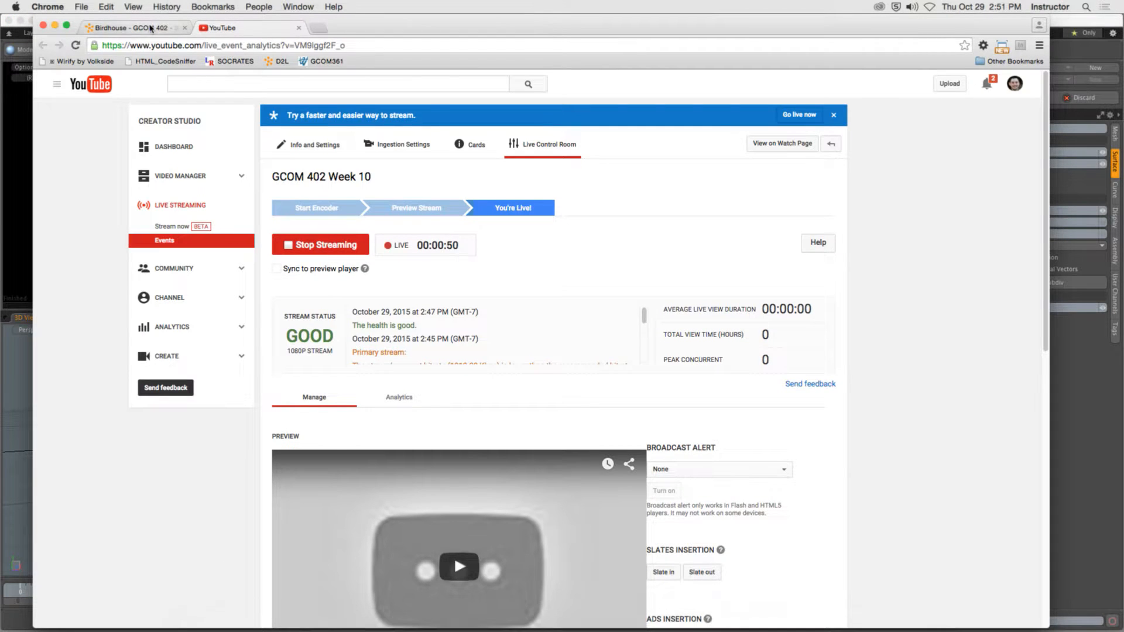
pyautogui.click(130, 27)
pyautogui.click(389, 205)
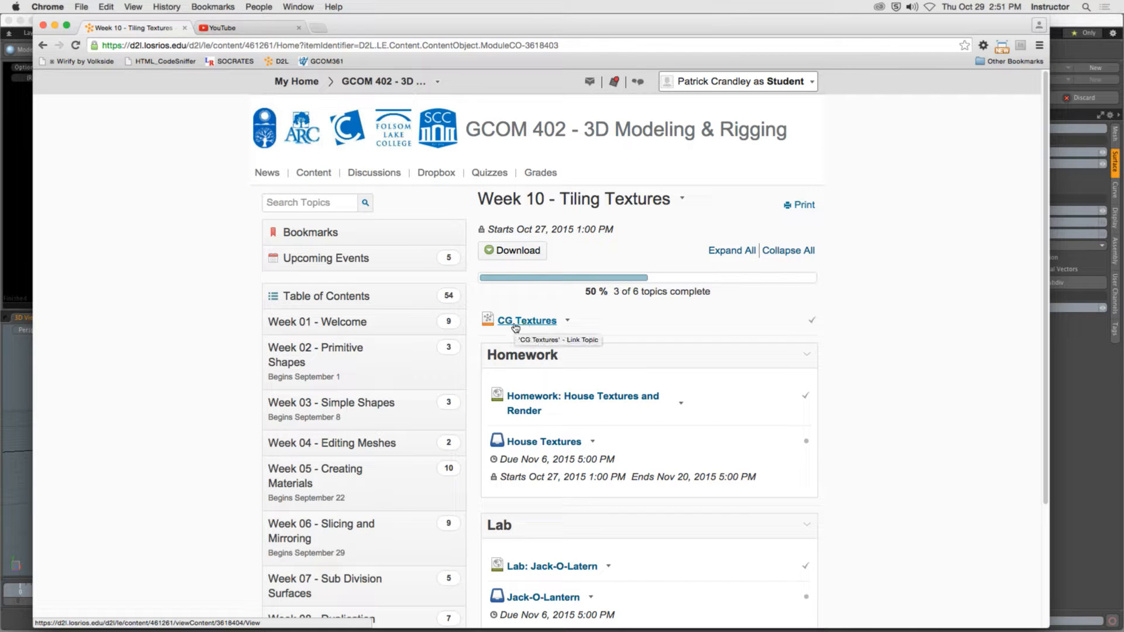
pyautogui.click(513, 330)
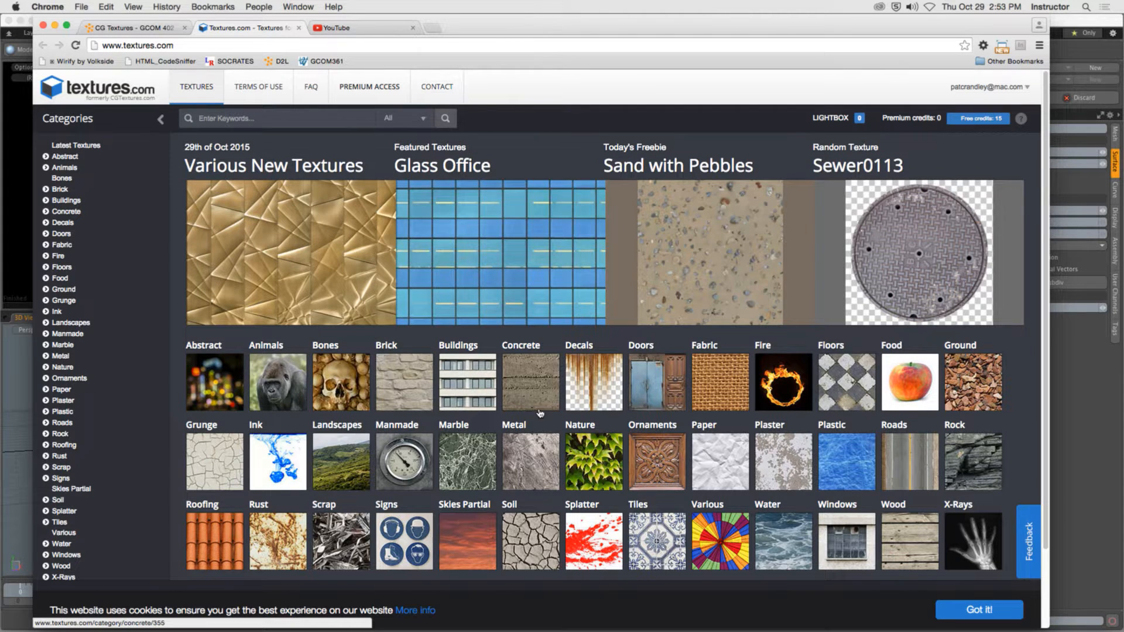
# Browse to the Slate subcategory of the Roofing textures on Textures.com
pyautogui.scroll(-3, 529, 389)
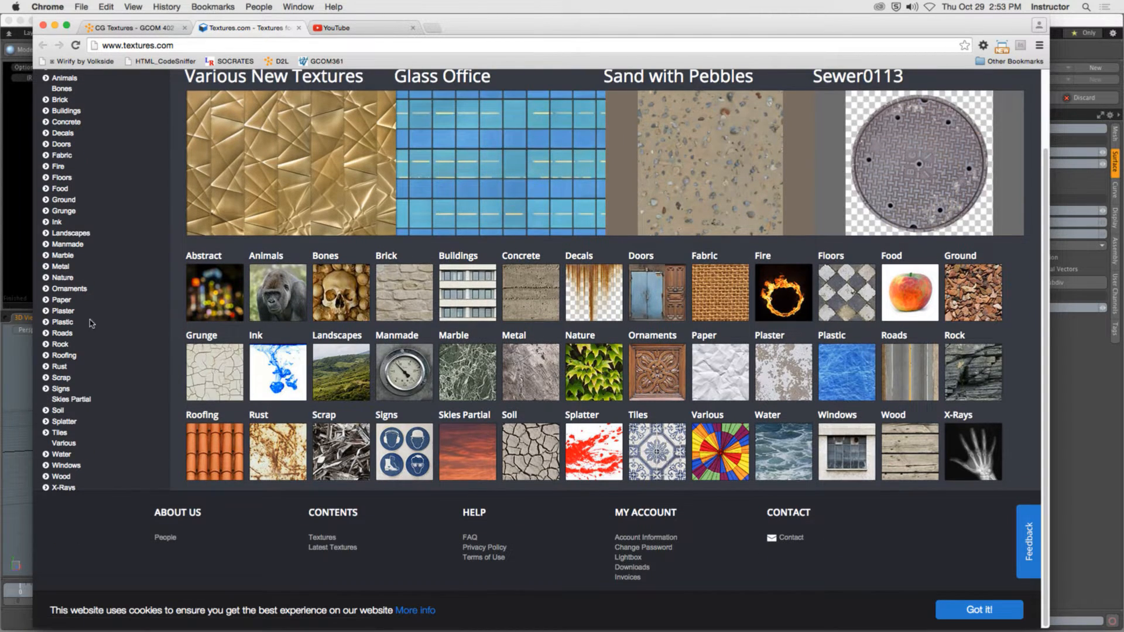
pyautogui.click(66, 358)
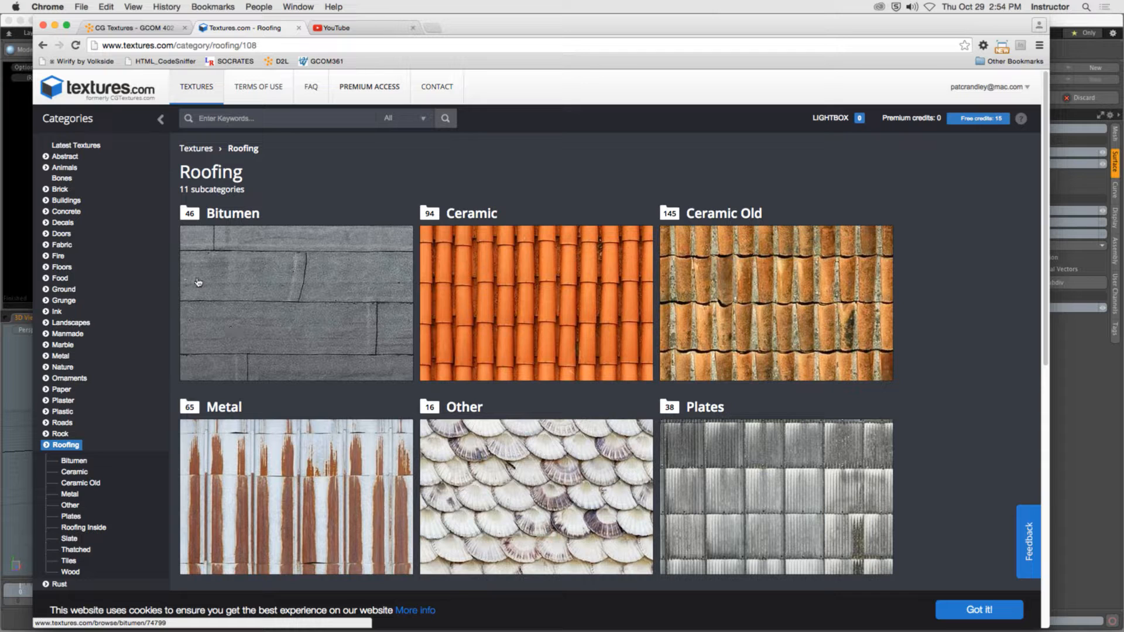
pyautogui.scroll(-1, 784, 324)
pyautogui.scroll(-6, 785, 324)
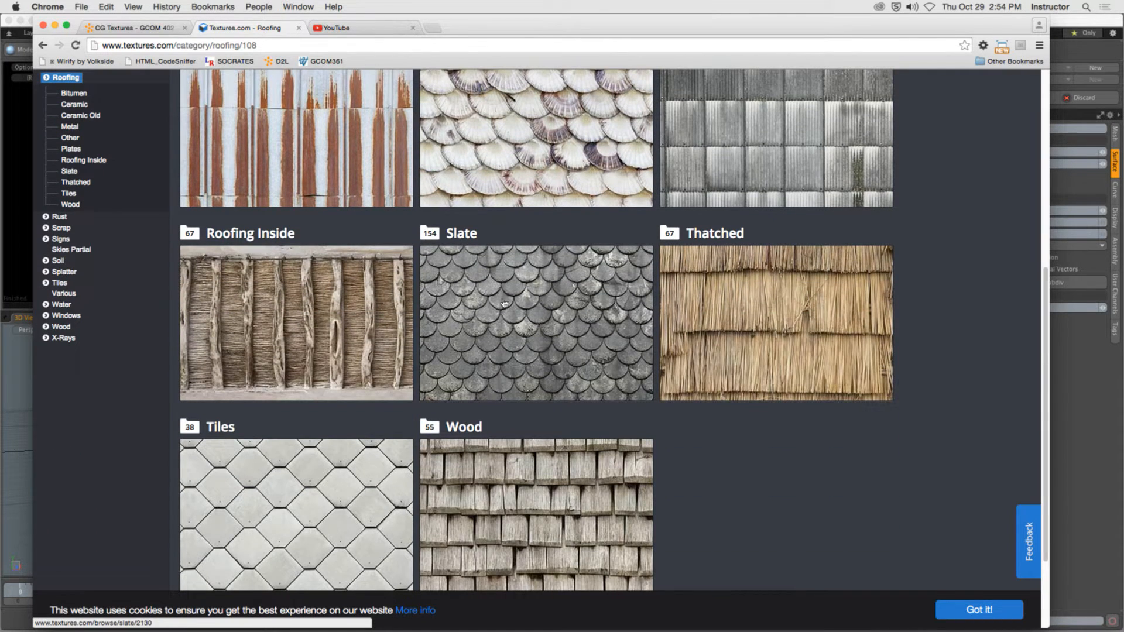
pyautogui.click(518, 319)
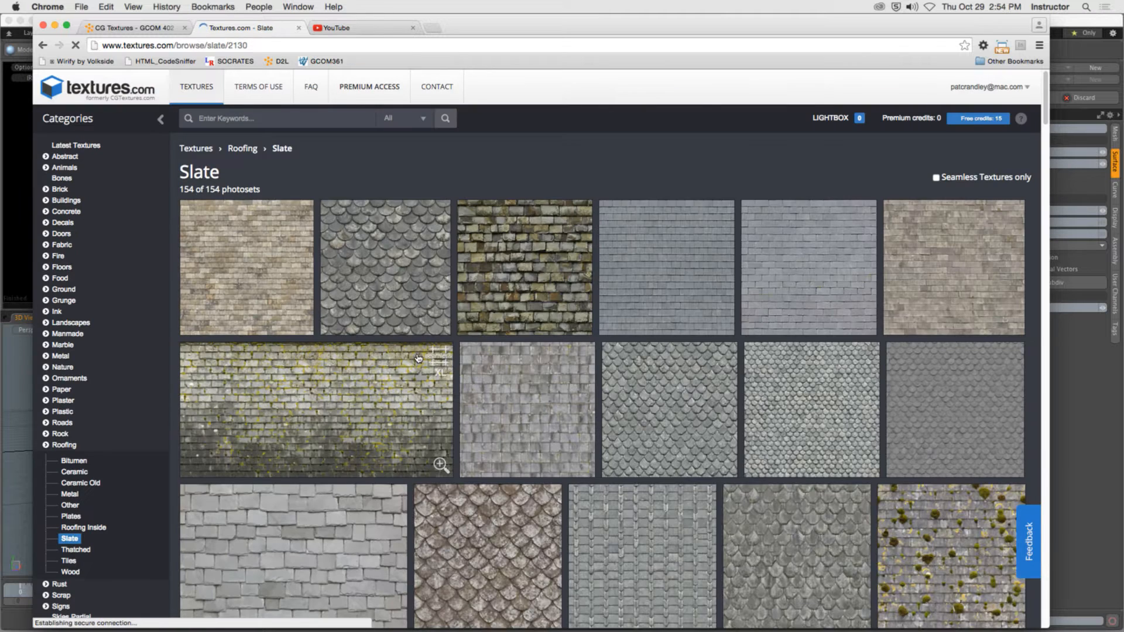
pyautogui.scroll(-1, 903, 381)
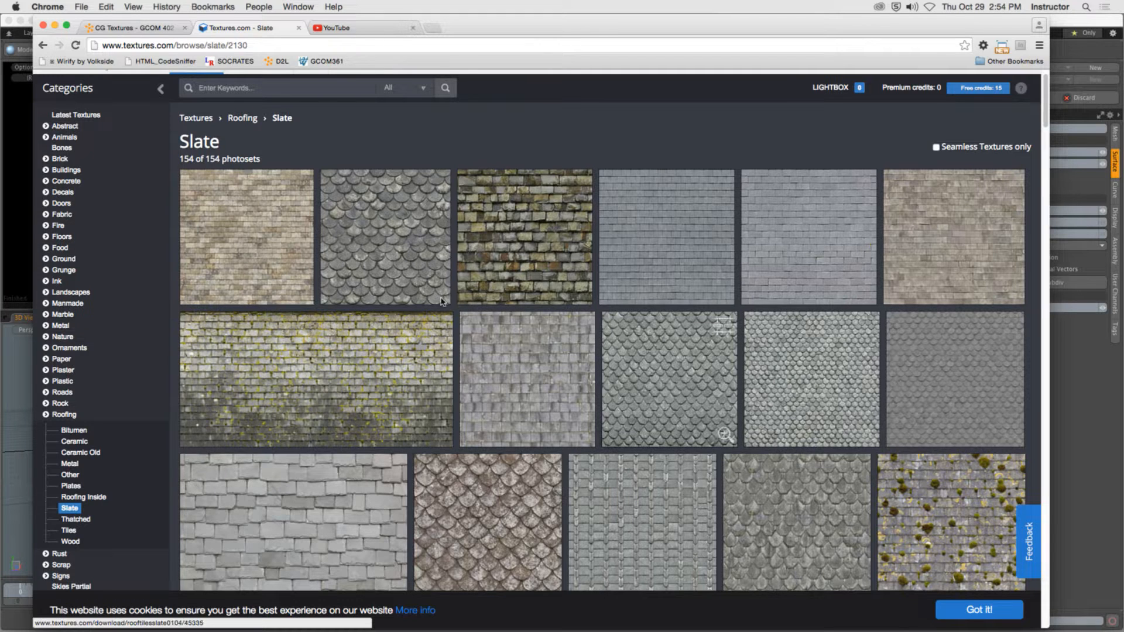
# Open the mossy slate texture RooftilesSlate0056 and examine how its seamless image tiles in the preview
pyautogui.click(359, 353)
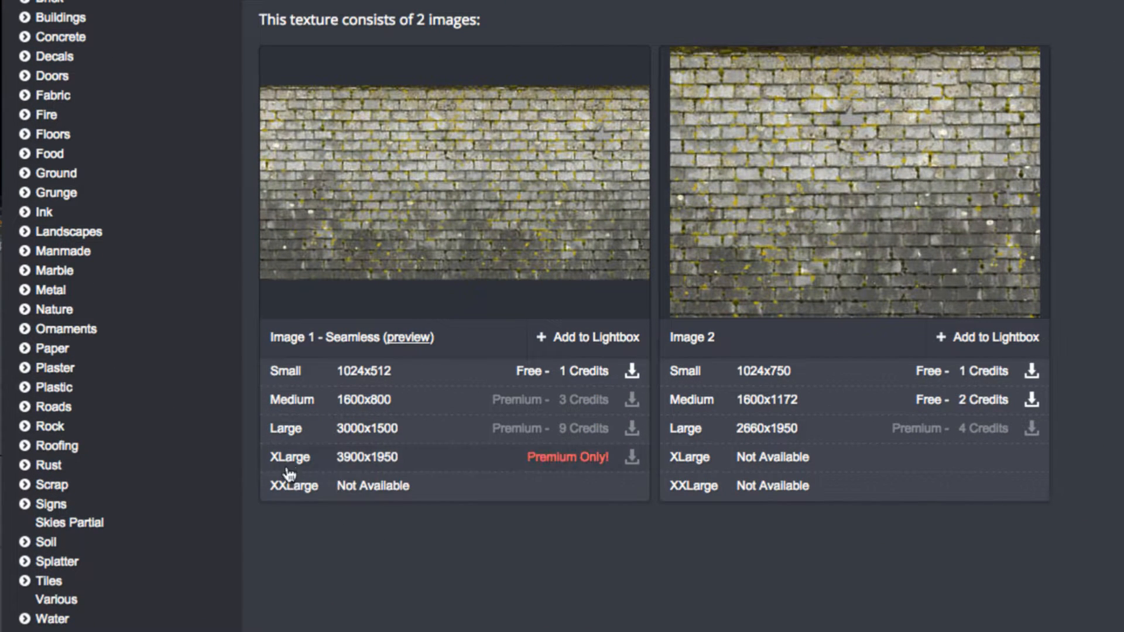
pyautogui.moveTo(364, 462)
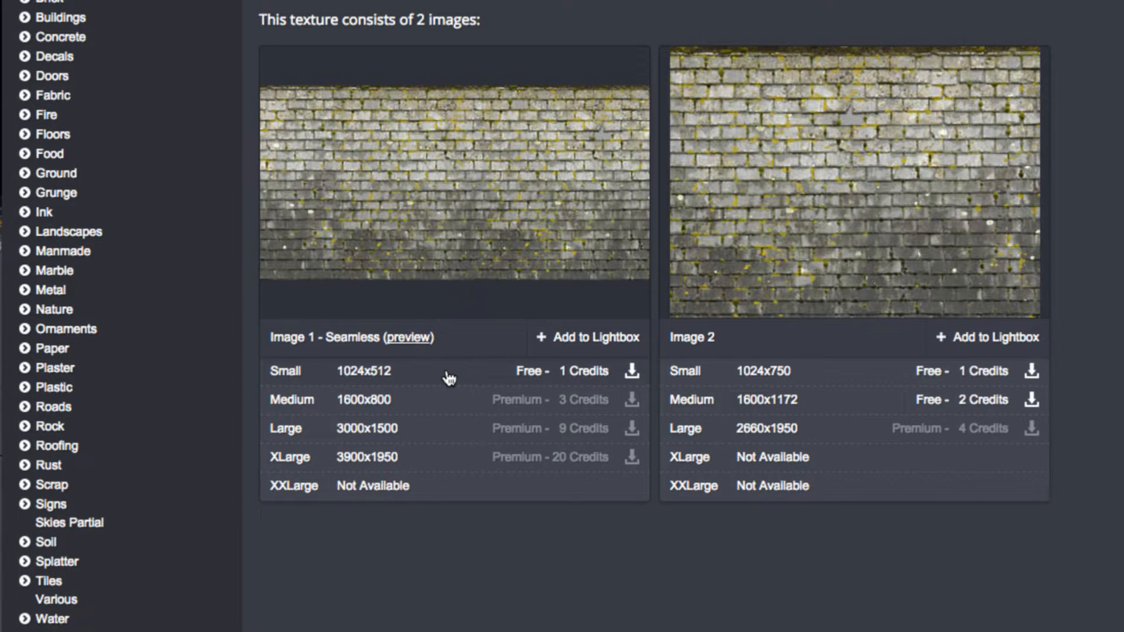
pyautogui.click(408, 338)
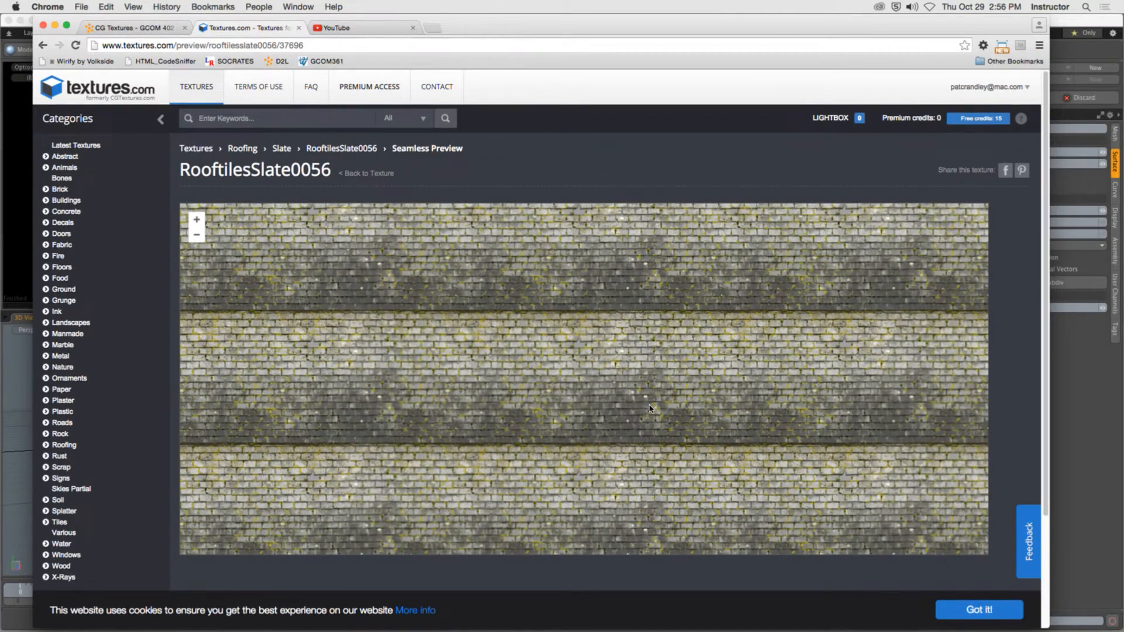
pyautogui.moveTo(649, 398); pyautogui.dragTo(437, 381)
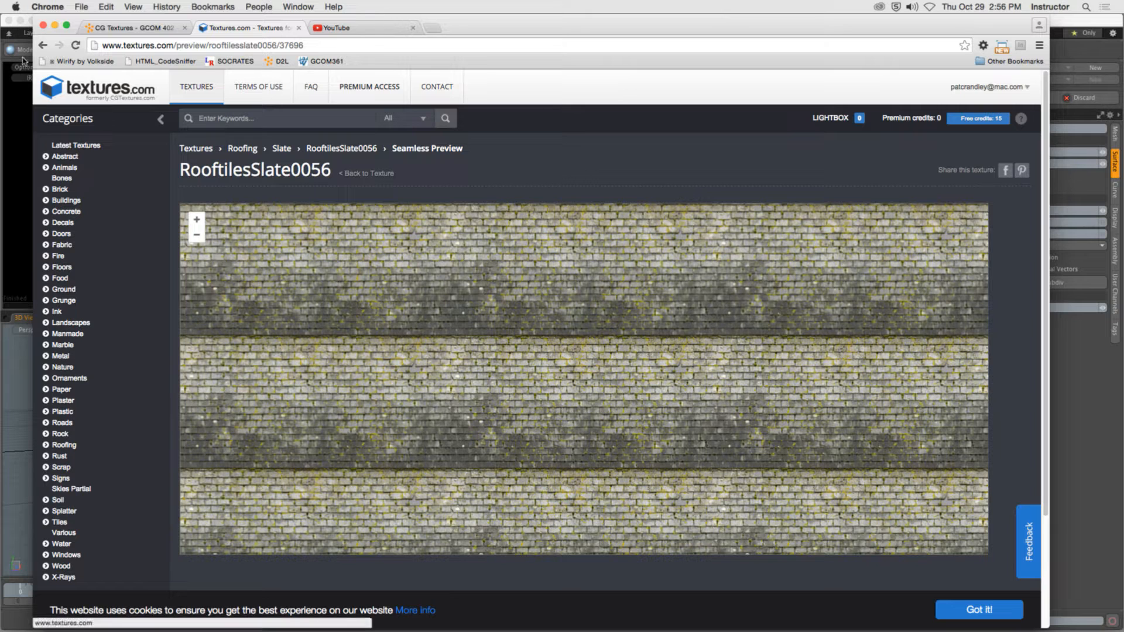
# Return to the Slate textures and open the seamless preview of the rounded tiles RooftilesSlate0045
pyautogui.click(42, 45)
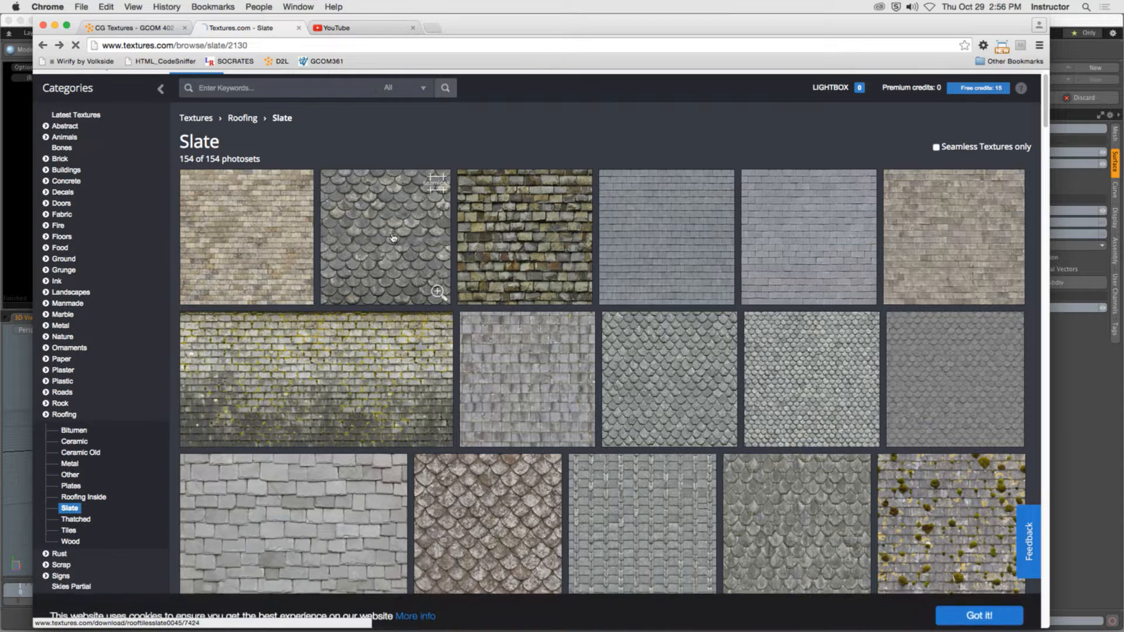
pyautogui.click(392, 243)
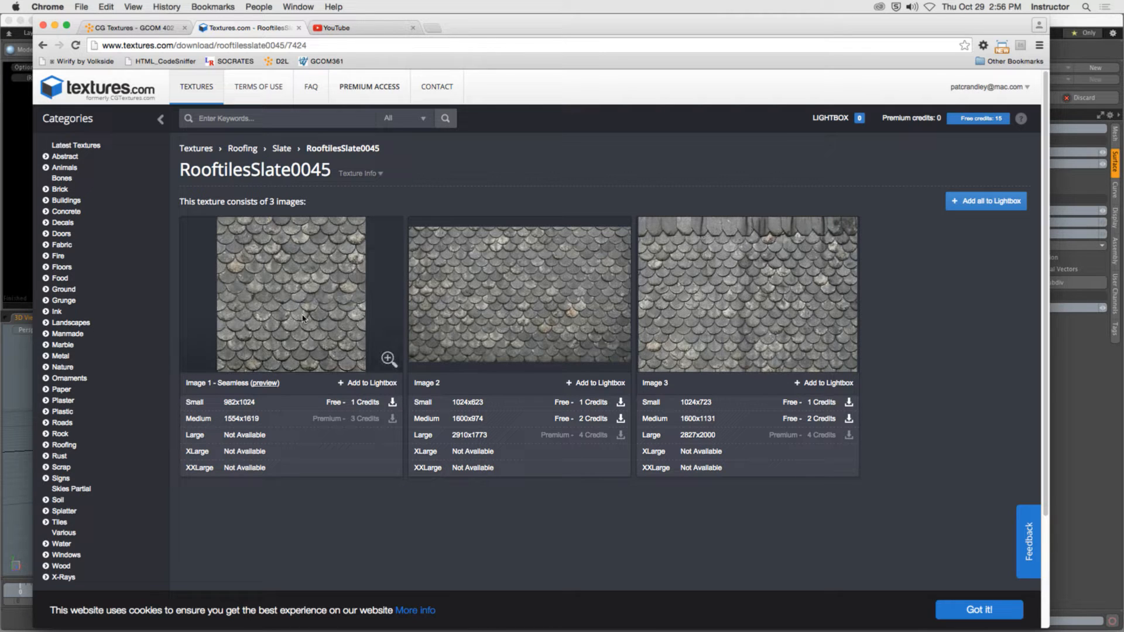
pyautogui.click(267, 384)
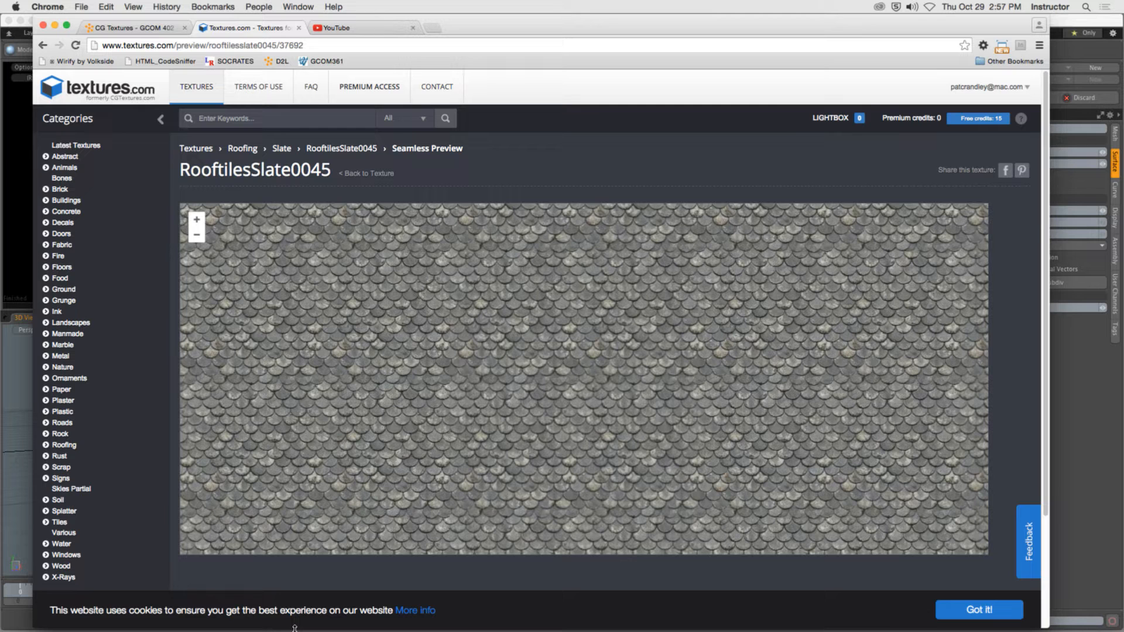
# Hide Google Chrome and MODO to get to the Finder desktop
pyautogui.click(42, 7)
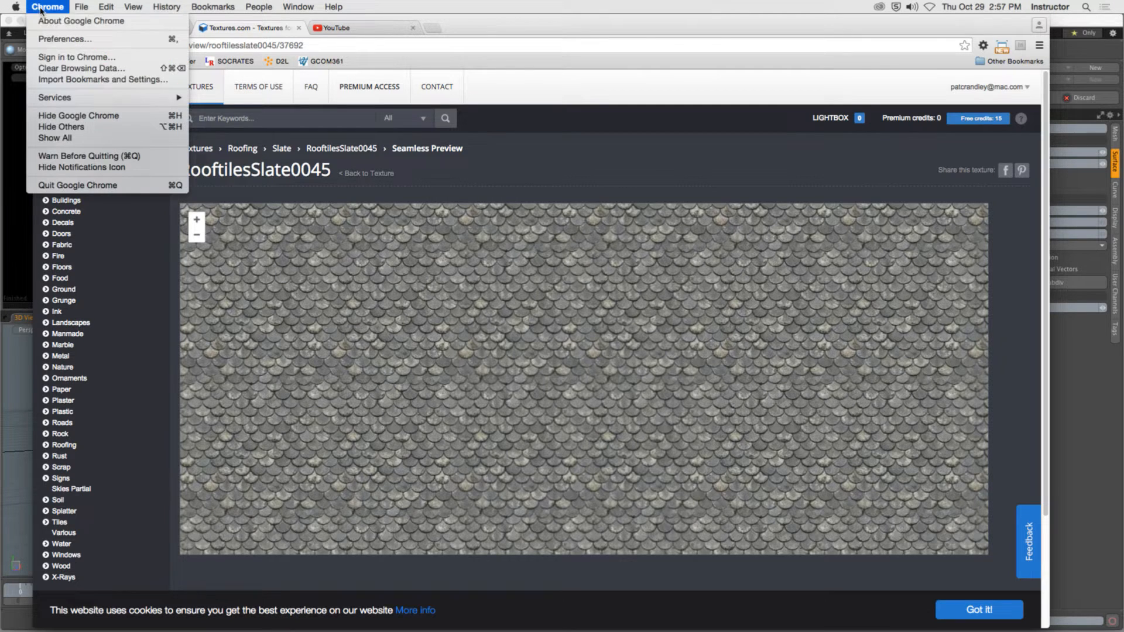
pyautogui.click(68, 116)
pyautogui.click(51, 6)
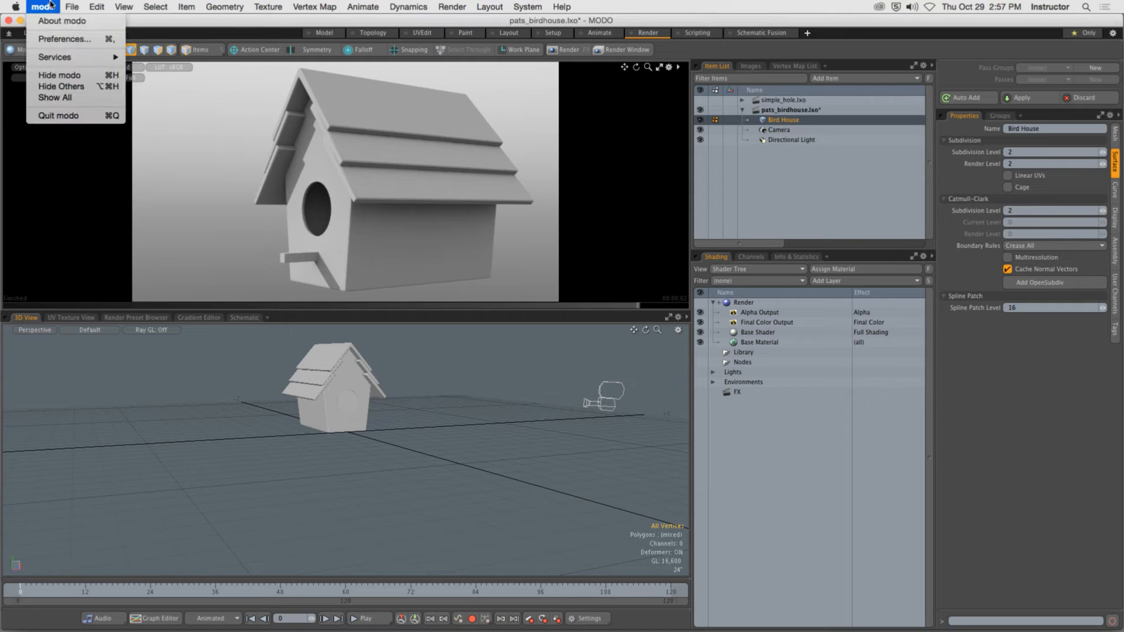
pyautogui.click(58, 75)
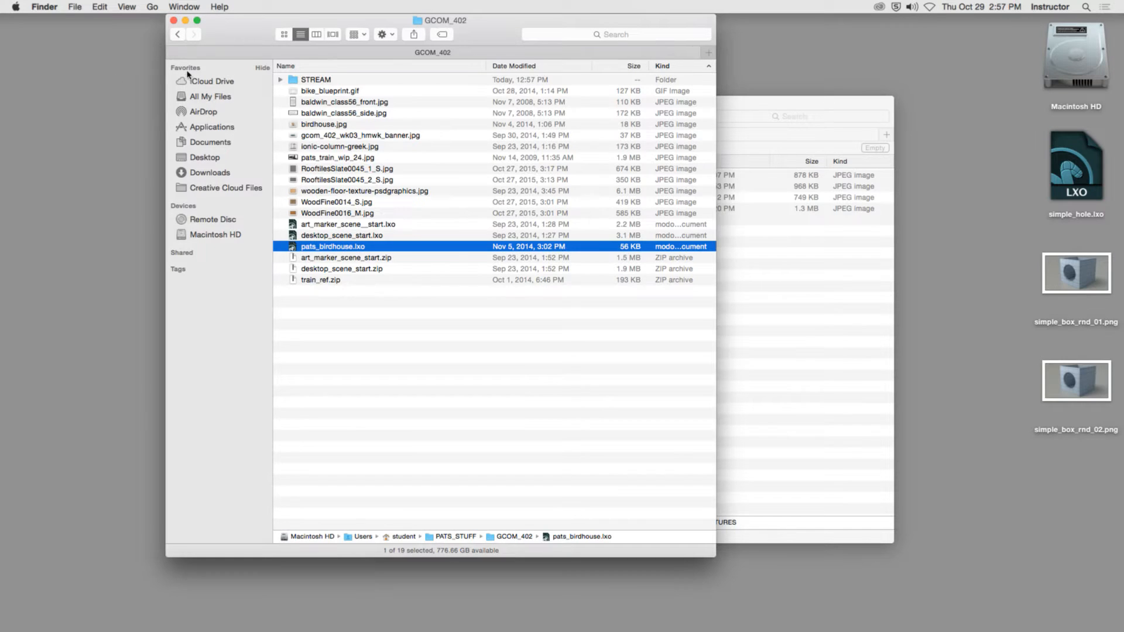
# Close the GCOM_402 and TEXTURES Finder windows and dismiss the modo problem report without reopening the application
pyautogui.click(173, 20)
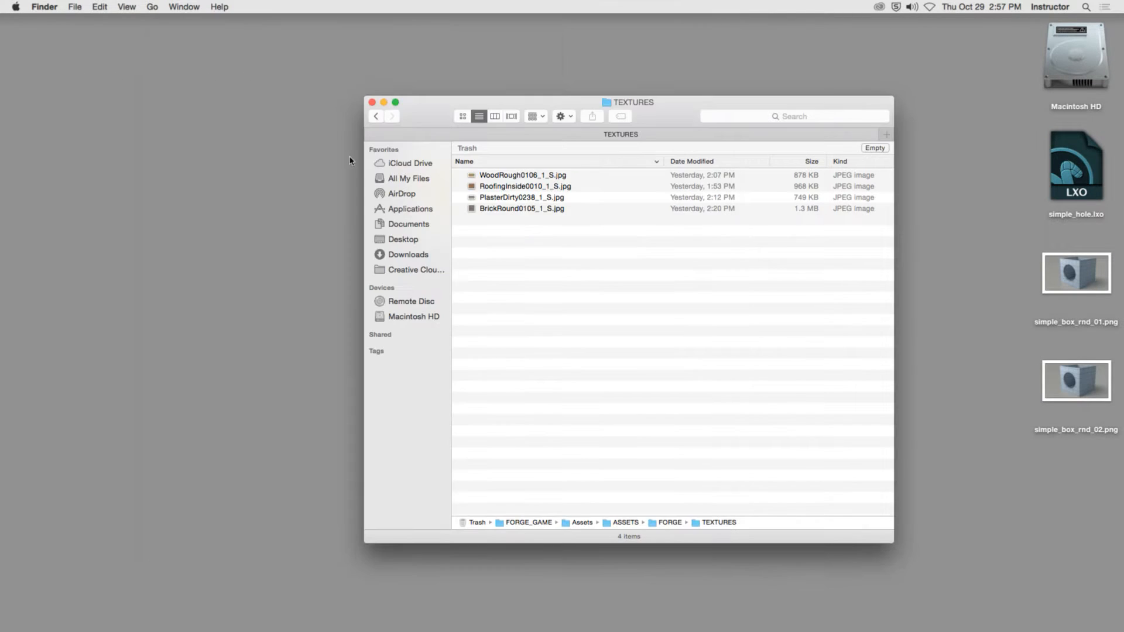
pyautogui.click(372, 102)
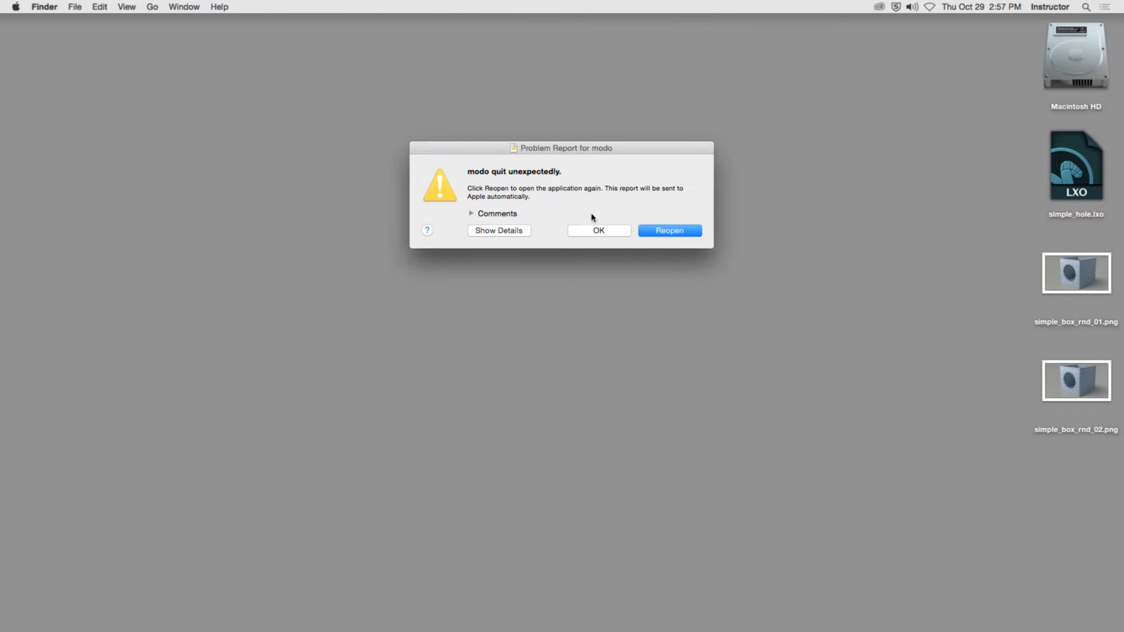
pyautogui.click(600, 230)
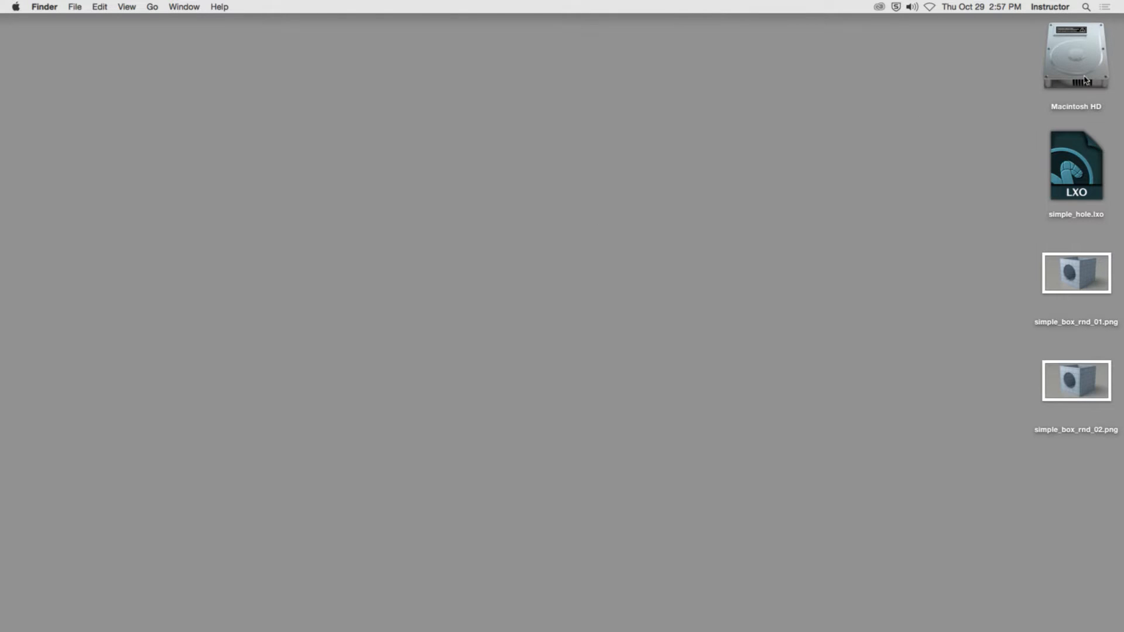
# Open PATS_STUFF > GCOM_402 in a new Finder window and preview RooftilesSlate0045_2_S.jpg and RooftilesSlate0045_1_S.jpg
pyautogui.press('super+n')
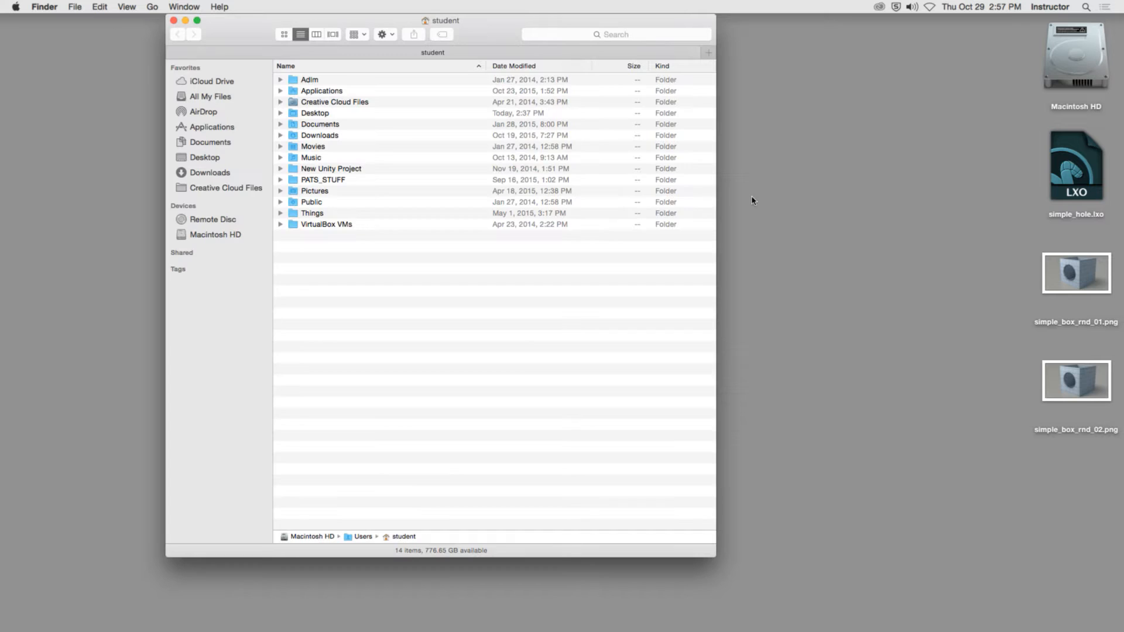
pyautogui.doubleClick(306, 182)
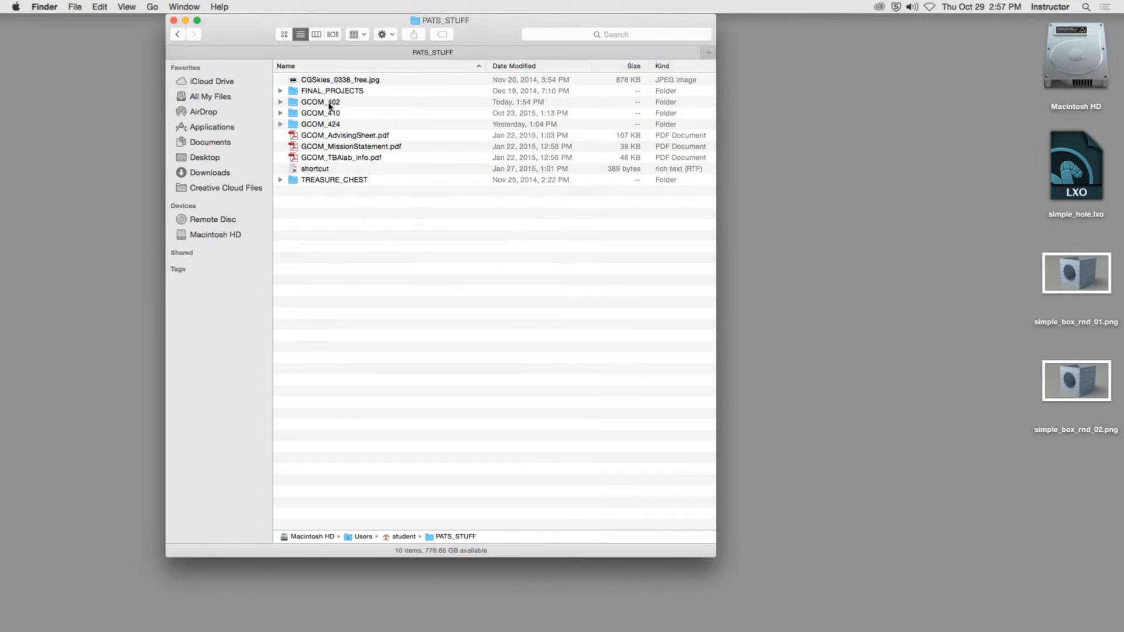
pyautogui.doubleClick(332, 103)
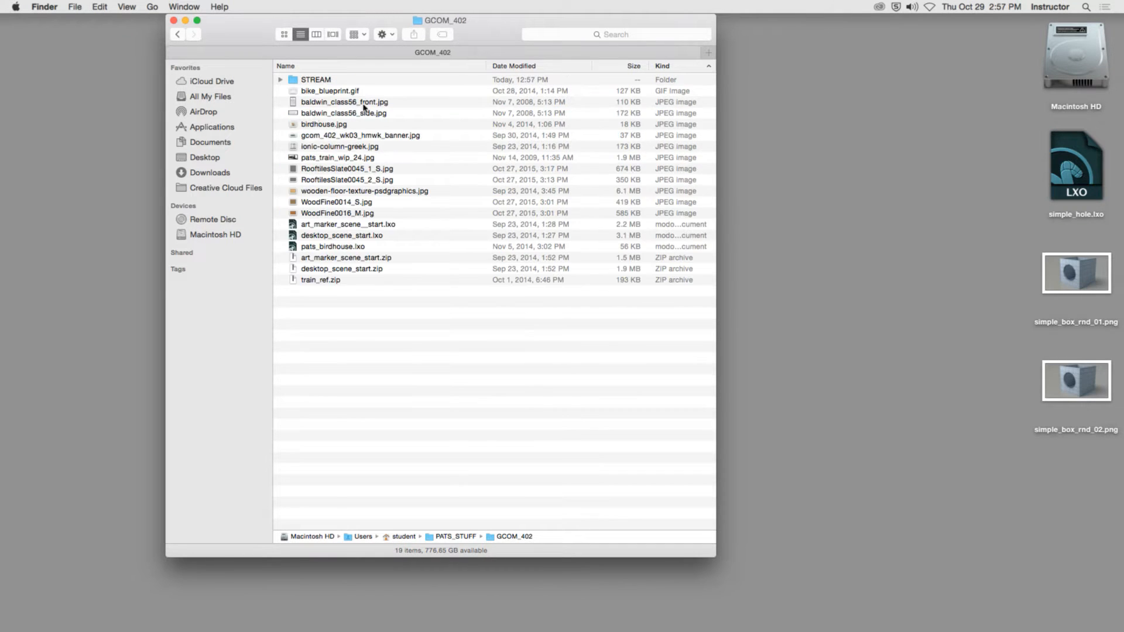
pyautogui.click(382, 180)
pyautogui.press('space')
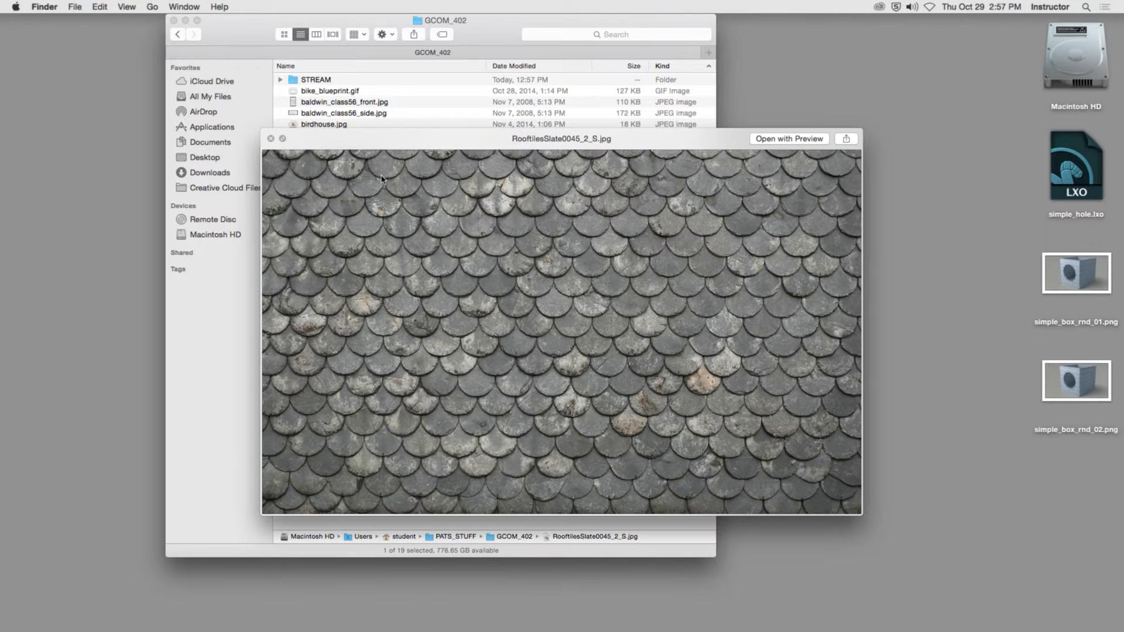
pyautogui.press('Up')
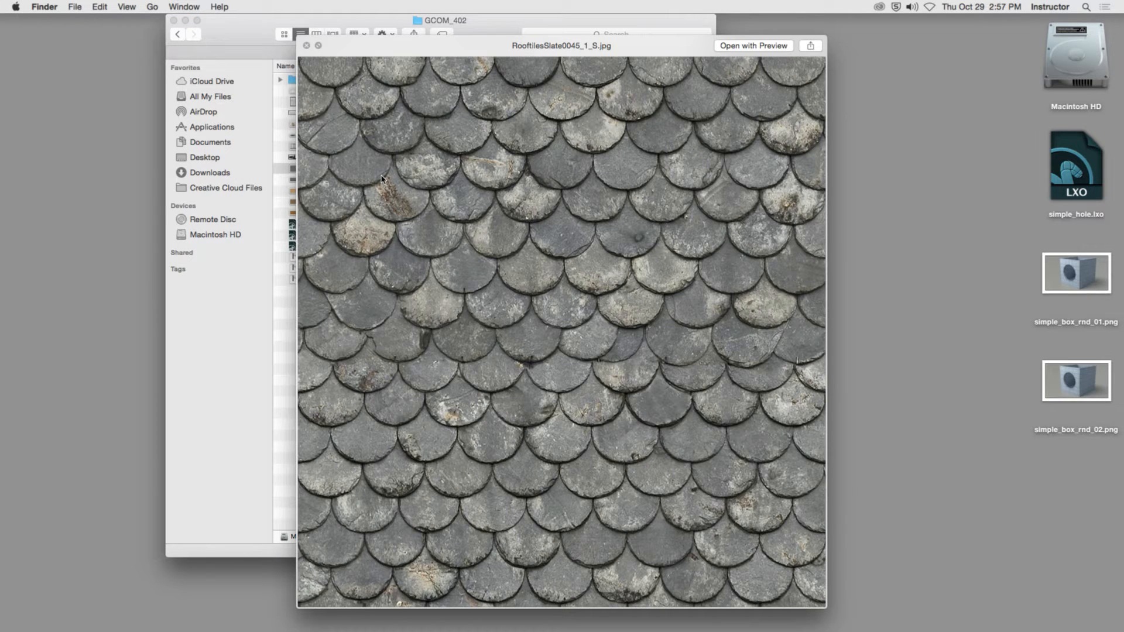
pyautogui.press('space')
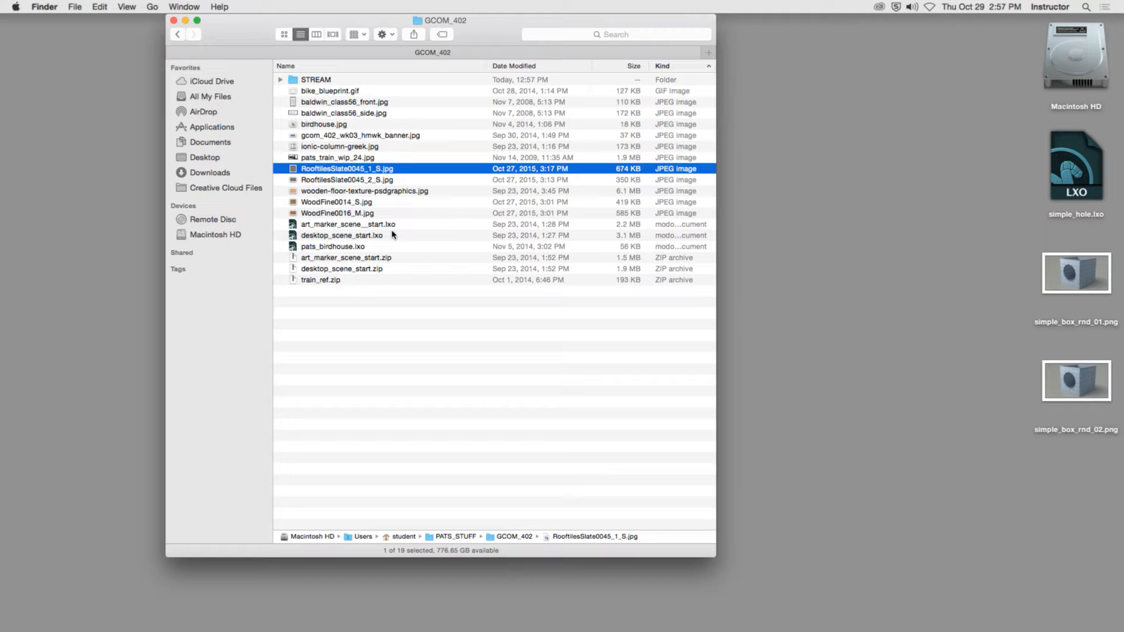
# Switch to MODO and select the polygons of all the roof boards on both sides of the birdhouse
pyautogui.press('super+Tab')
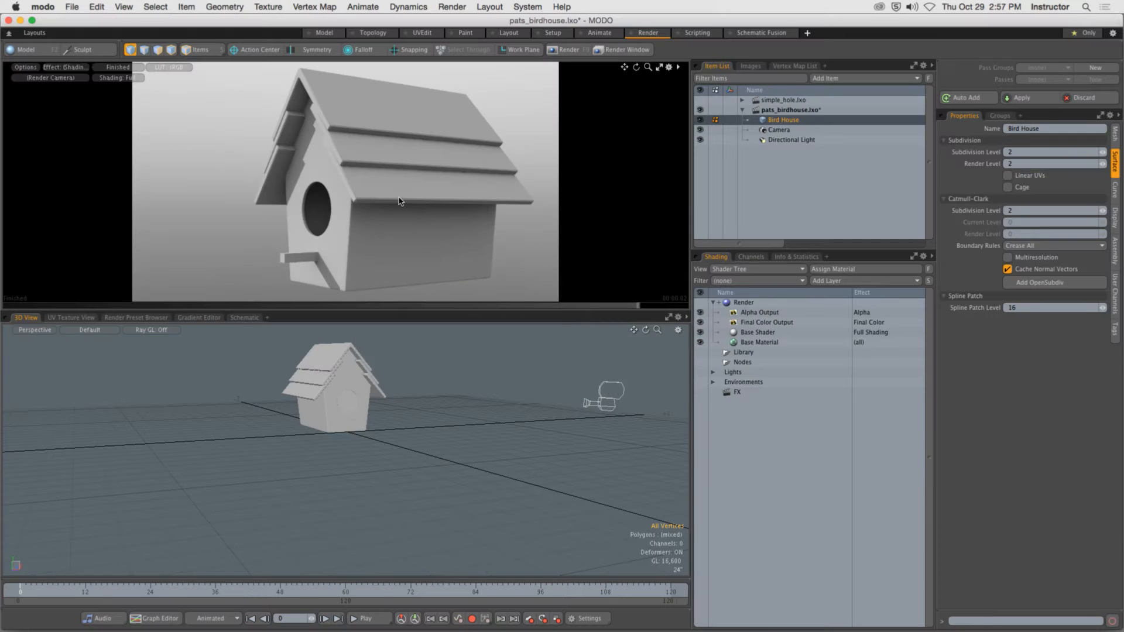
pyautogui.keyDown('alt'); pyautogui.keyDown('shift'); pyautogui.moveTo(372, 488); pyautogui.dragTo(393, 503); pyautogui.keyUp('shift'); pyautogui.keyUp('alt')
pyautogui.keyDown('ctrl'); pyautogui.keyDown('alt'); pyautogui.moveTo(394, 504); pyautogui.dragTo(286, 465); pyautogui.keyUp('alt'); pyautogui.keyUp('ctrl')
pyautogui.press('3')
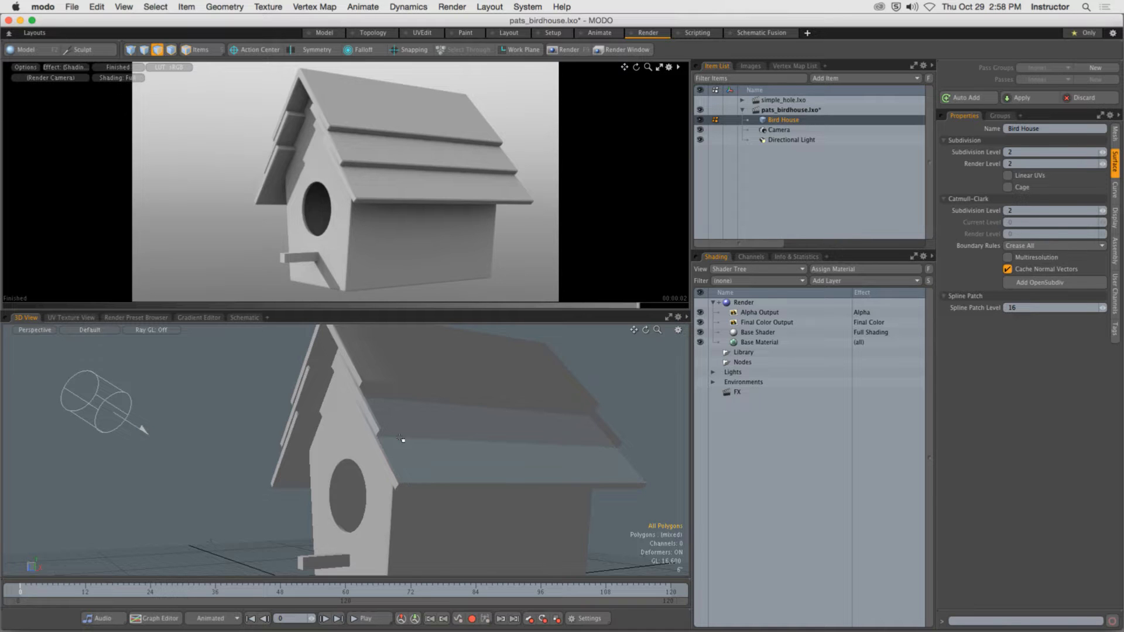
pyautogui.doubleClick(403, 441)
pyautogui.keyDown('shift'); pyautogui.doubleClick(398, 409); pyautogui.keyUp('shift')
pyautogui.keyDown('shift'); pyautogui.doubleClick(394, 367); pyautogui.keyUp('shift')
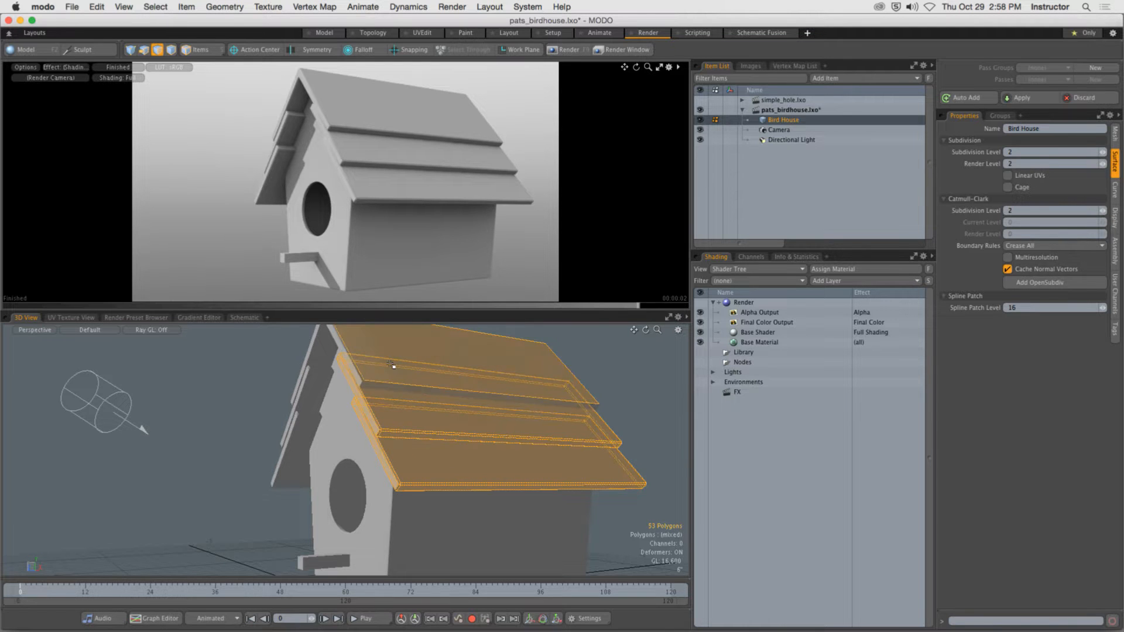
pyautogui.keyDown('alt'); pyautogui.moveTo(394, 368); pyautogui.dragTo(544, 417); pyautogui.keyUp('alt')
pyautogui.keyDown('shift'); pyautogui.doubleClick(323, 419); pyautogui.keyUp('shift')
pyautogui.keyDown('shift'); pyautogui.doubleClick(303, 462); pyautogui.keyUp('shift')
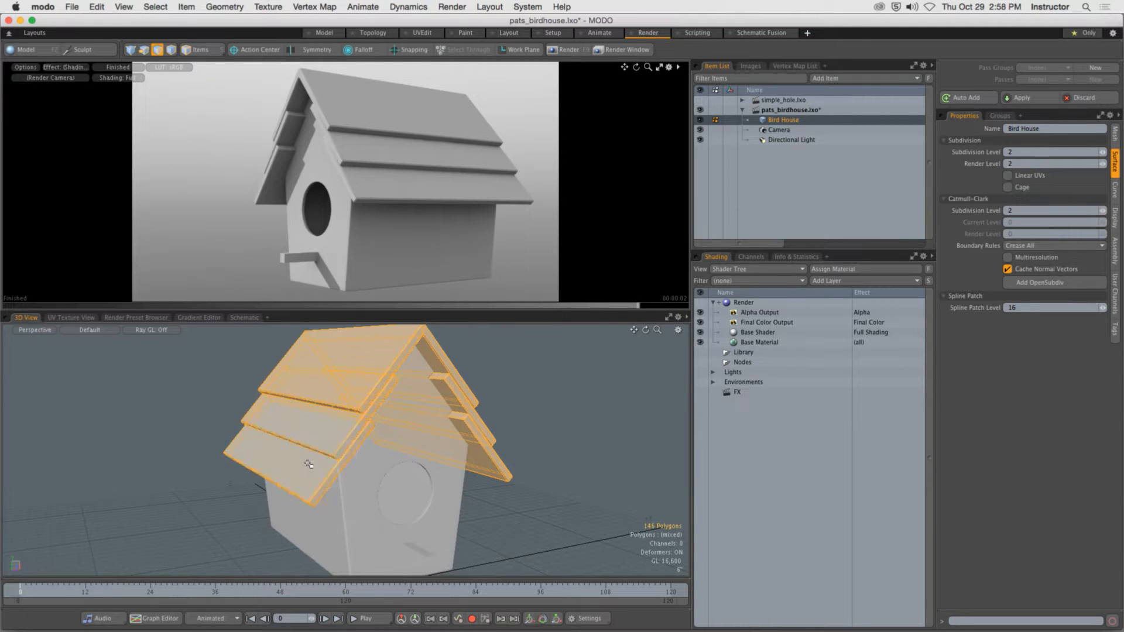
# Assign a new material named Roof to the selected roof polygons and clear the selection
pyautogui.keyDown('alt'); pyautogui.moveTo(404, 454); pyautogui.dragTo(308, 441); pyautogui.keyUp('alt')
pyautogui.write('mRoog')
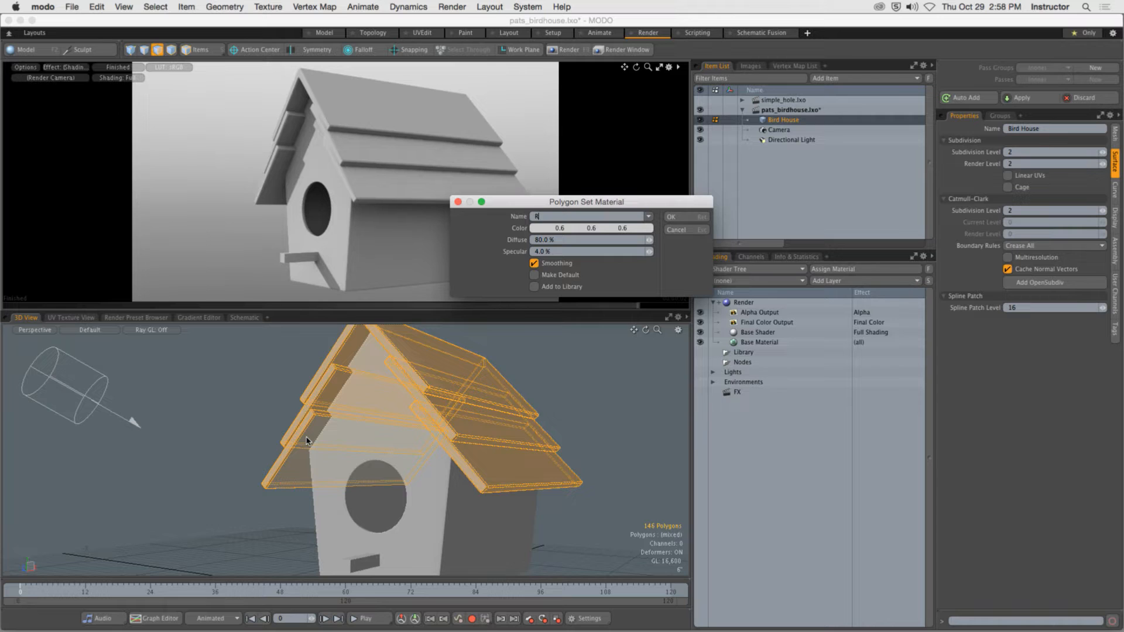
pyautogui.press('BackSpace')
pyautogui.write('f')
pyautogui.click(671, 217)
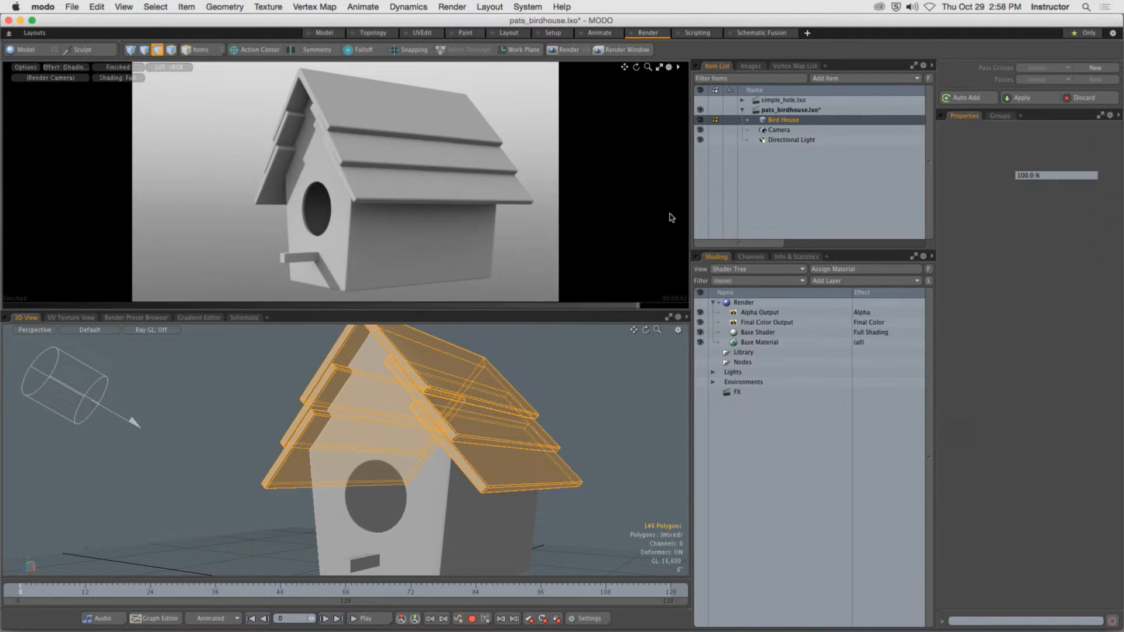
pyautogui.click(610, 384)
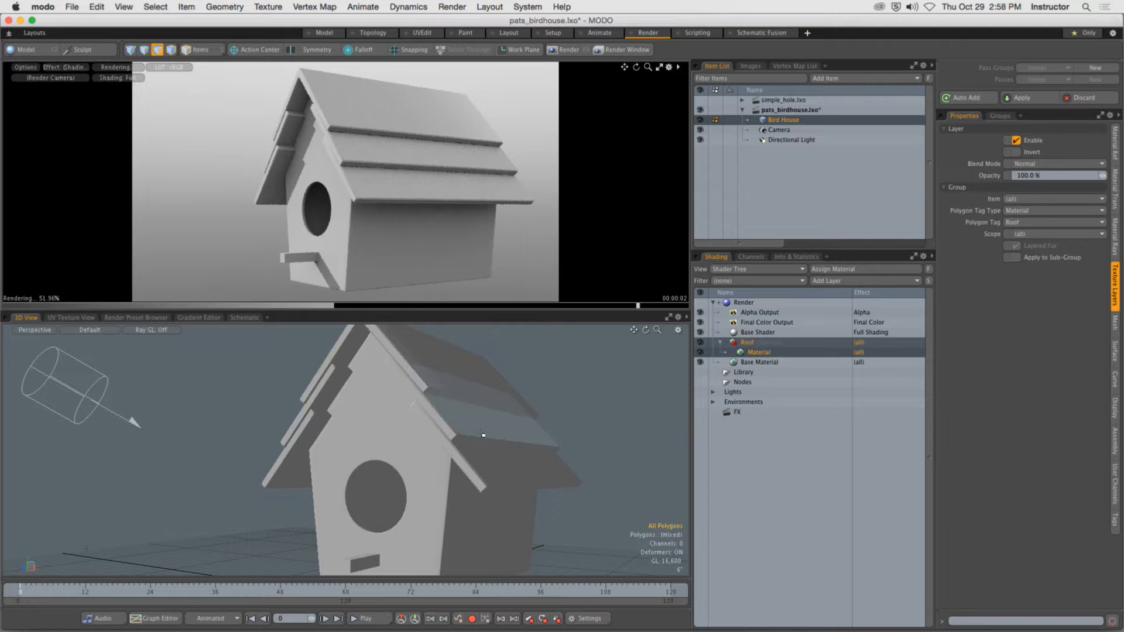
# Select the polygons of the birdhouse body and perch, assign them a new material named Base, and clear the selection
pyautogui.doubleClick(410, 494)
pyautogui.keyDown('alt'); pyautogui.moveTo(410, 494); pyautogui.dragTo(389, 430); pyautogui.keyUp('alt')
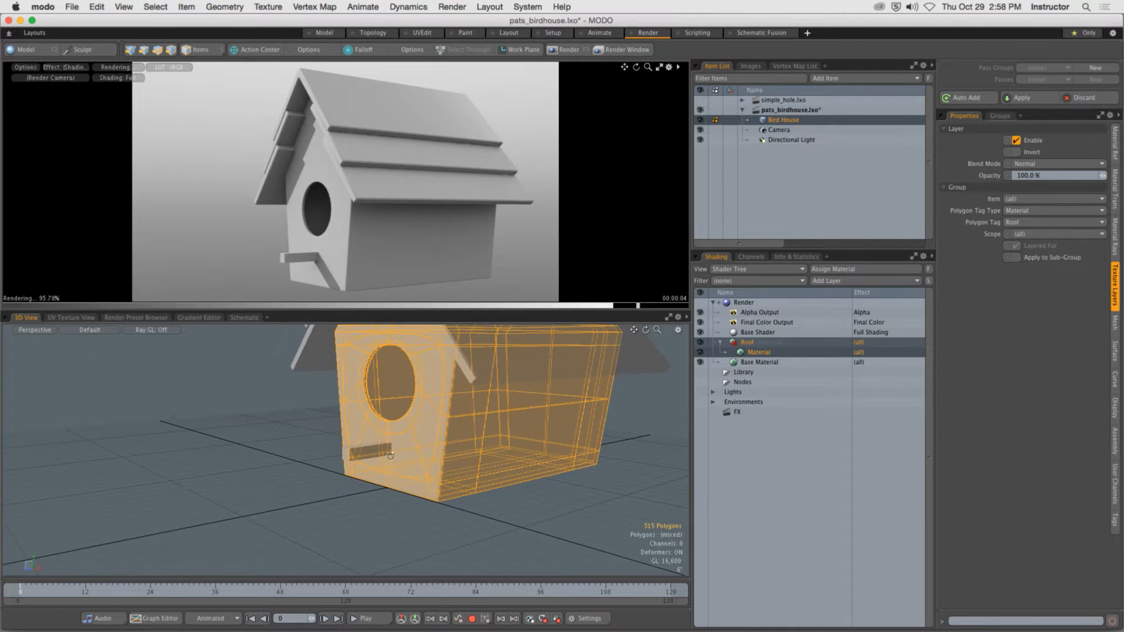
pyautogui.keyDown('shift'); pyautogui.doubleClick(356, 449); pyautogui.keyUp('shift')
pyautogui.scroll(-3, 356, 450)
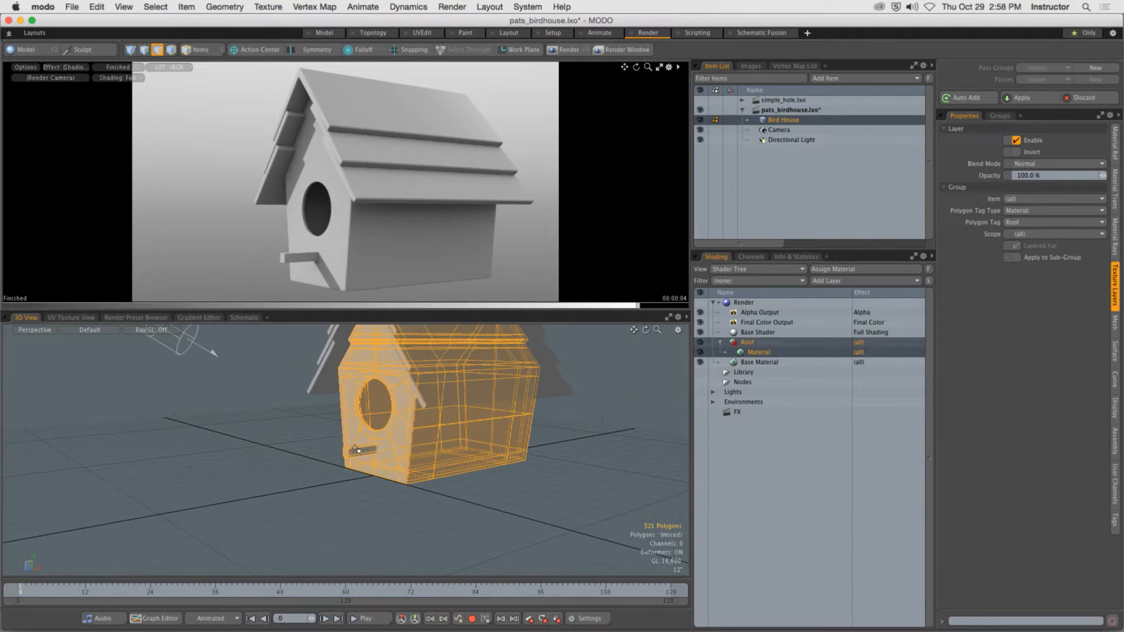
pyautogui.write('mBase')
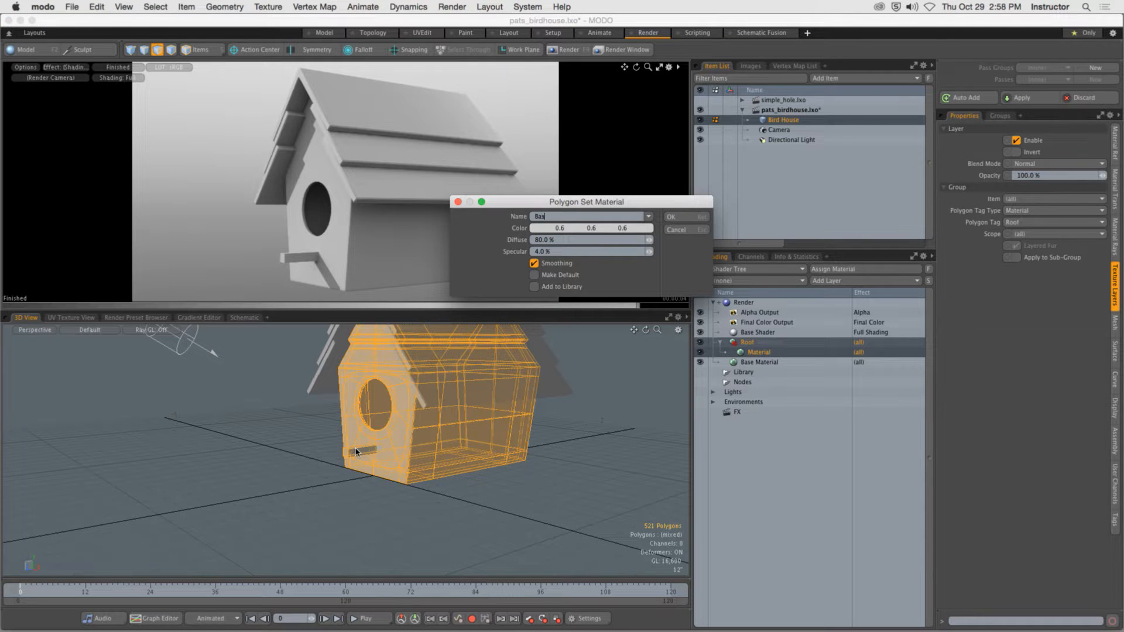
pyautogui.press('Return')
pyautogui.click(595, 379)
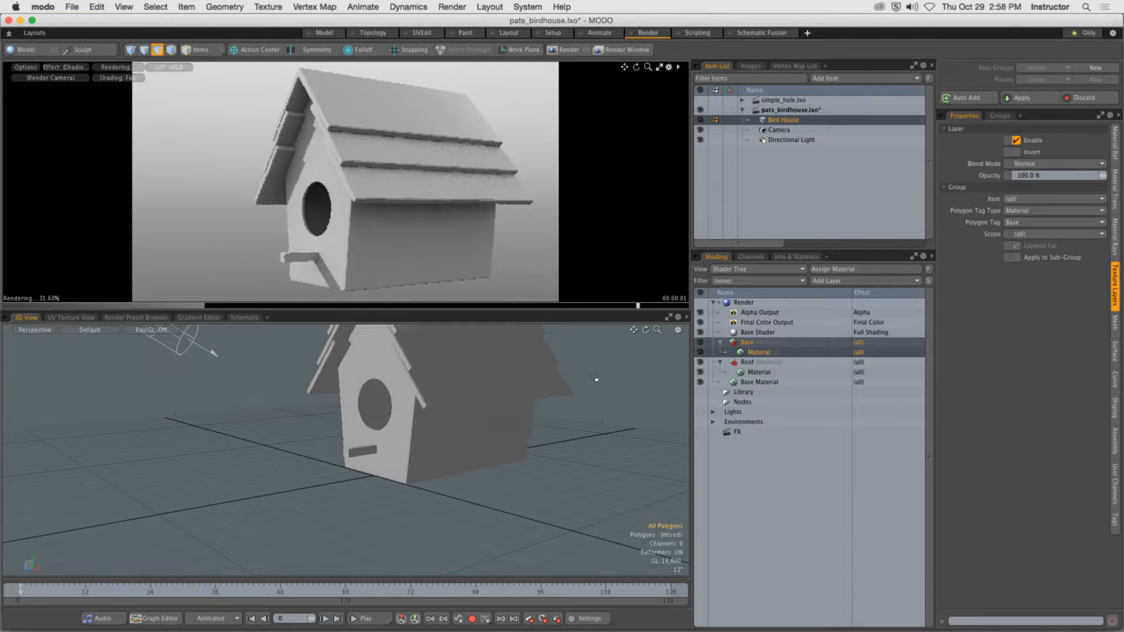
# Maximize the render preview and start adding an image map loaded from file to the Roof material group
pyautogui.keyDown('alt'); pyautogui.keyDown('shift'); pyautogui.moveTo(559, 365); pyautogui.dragTo(591, 381); pyautogui.keyUp('shift'); pyautogui.keyUp('alt')
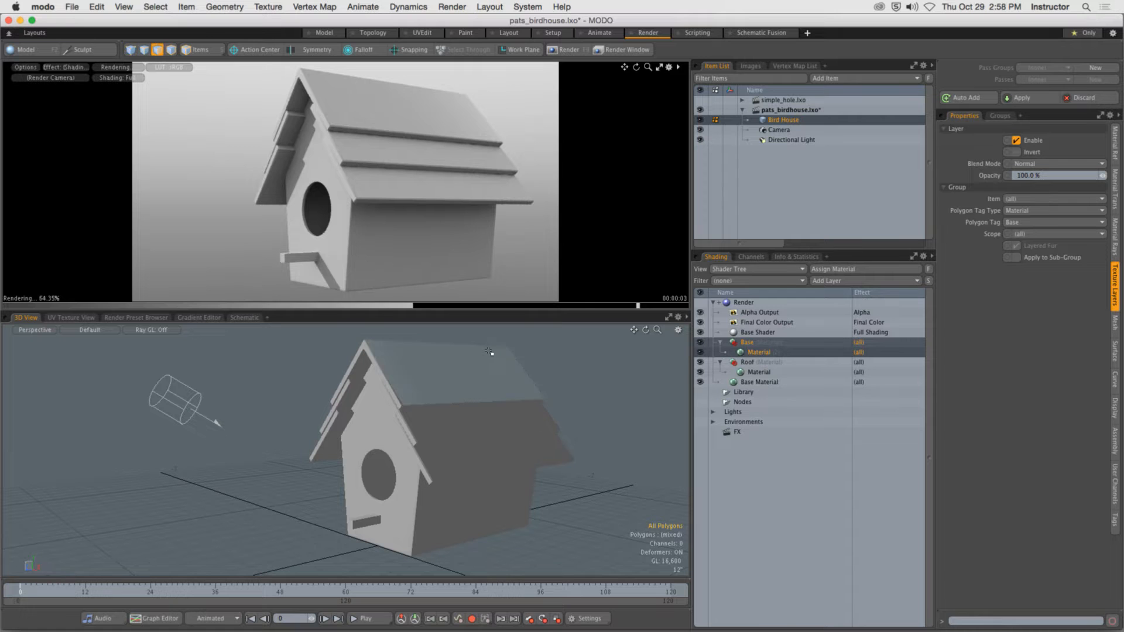
pyautogui.click(658, 69)
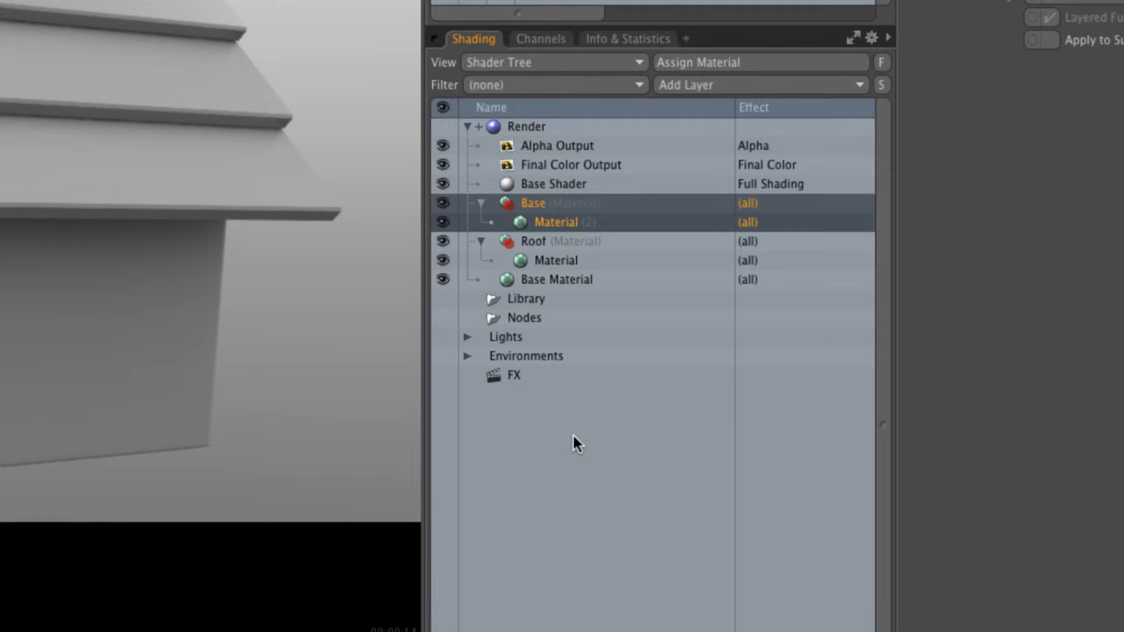
pyautogui.click(515, 241)
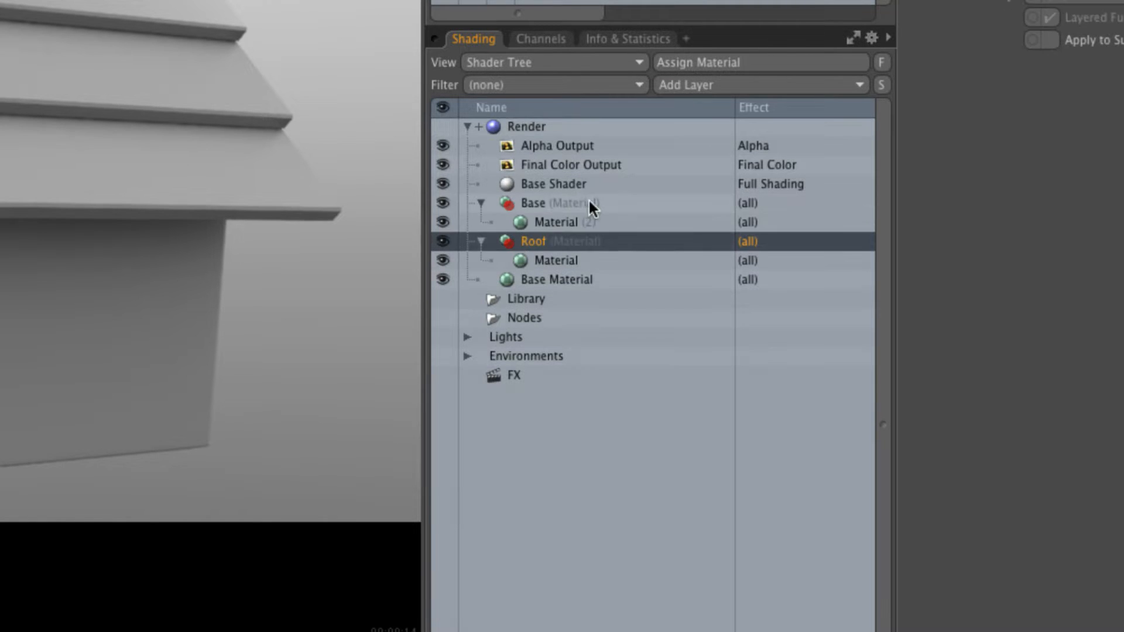
pyautogui.click(673, 86)
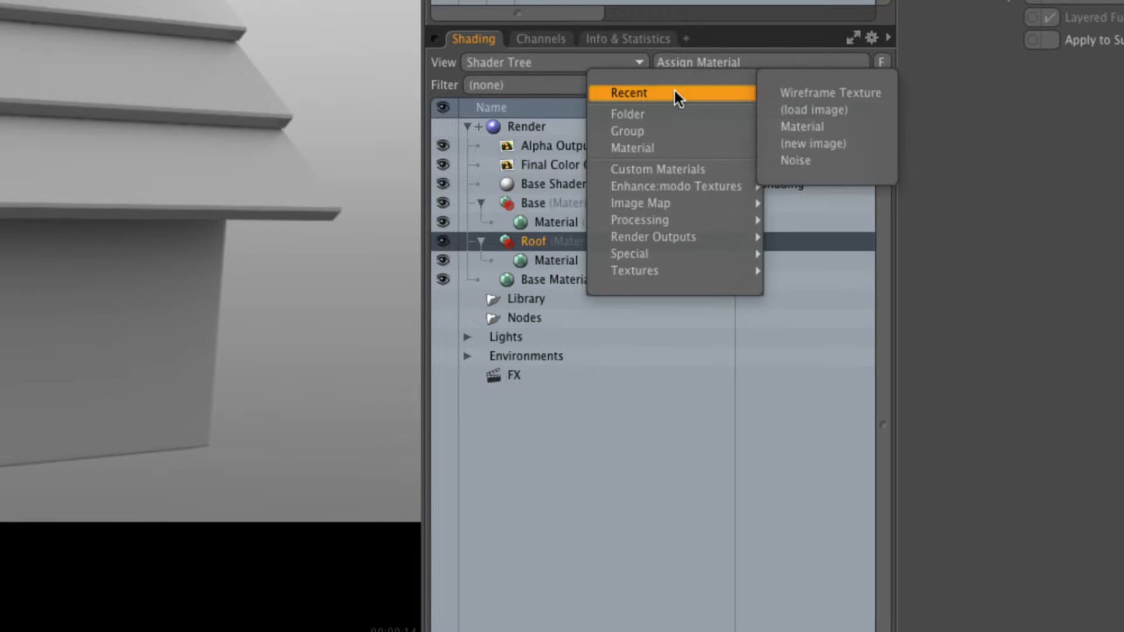
pyautogui.moveTo(669, 203)
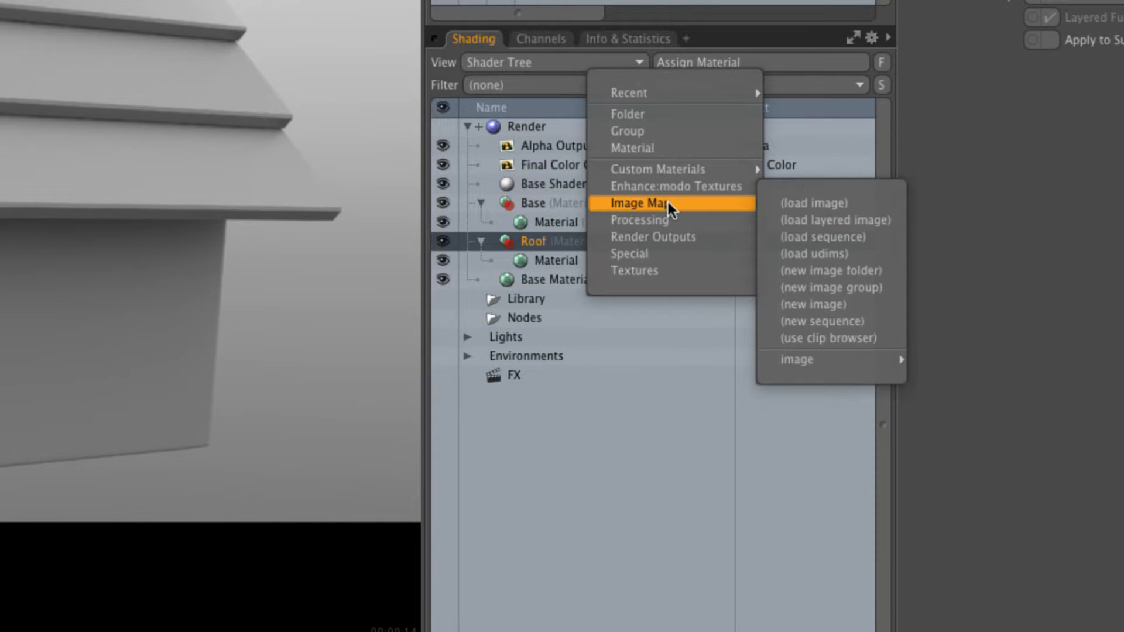
pyautogui.click(812, 203)
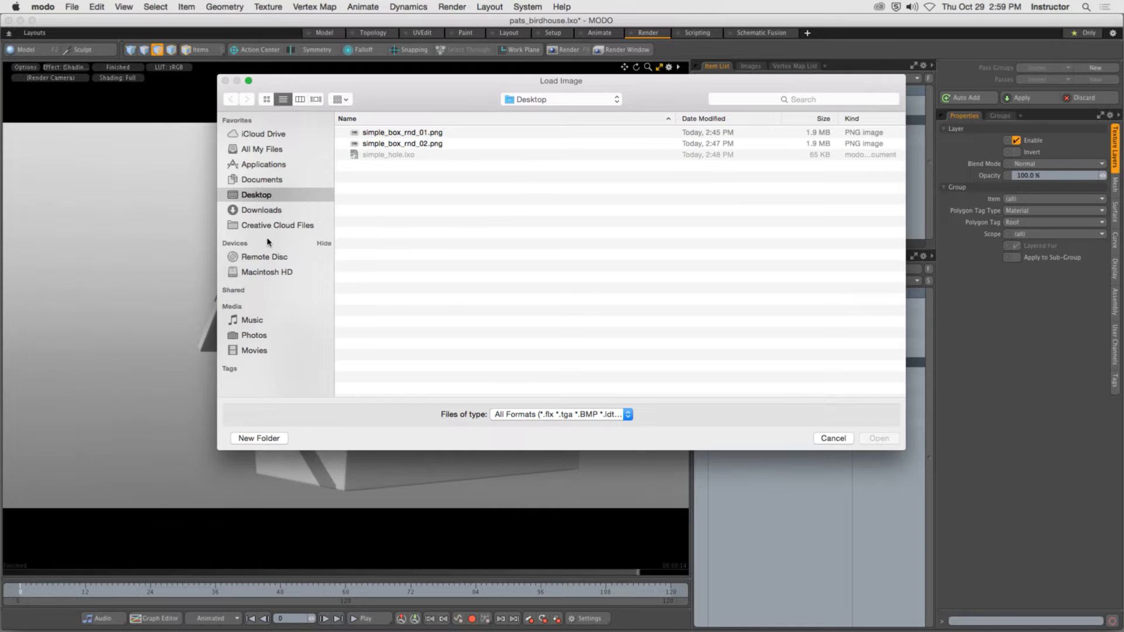
# Load RooftilesSlate0045_1_S.jpg from the PATS_STUFF > GCOM_402 folder as the Roof image map
pyautogui.press('super+shift+h')
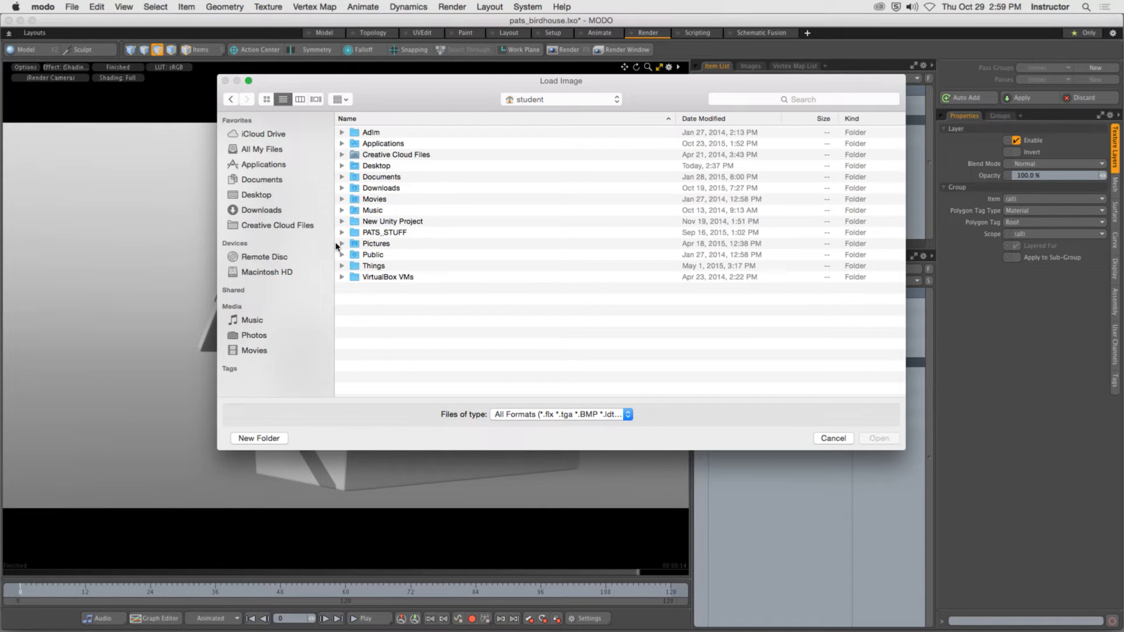
pyautogui.doubleClick(399, 232)
pyautogui.doubleClick(400, 160)
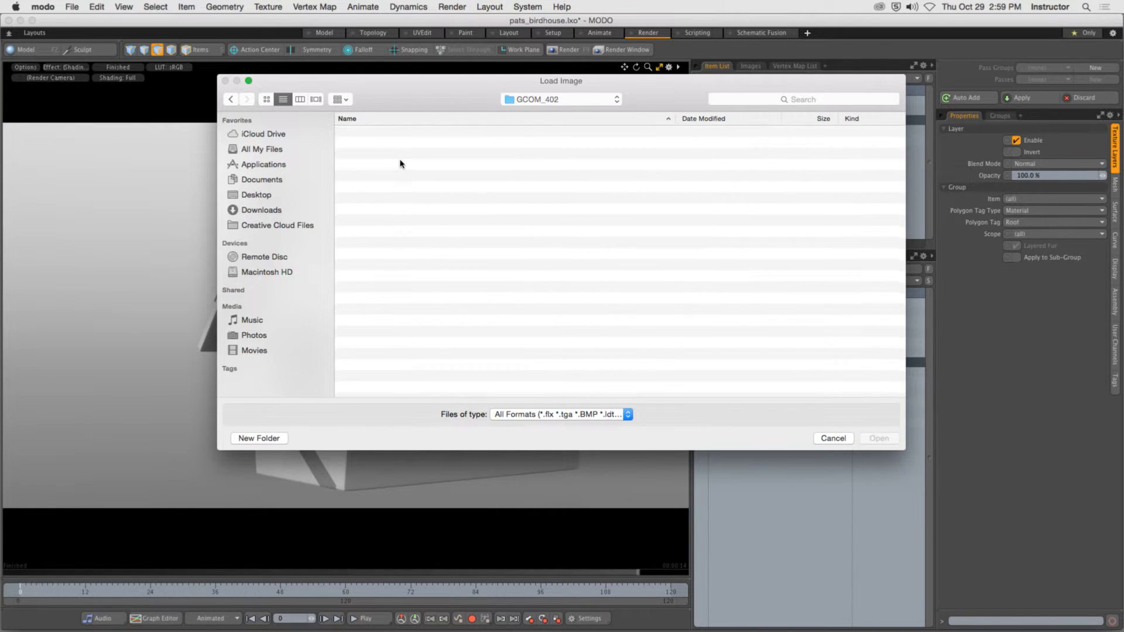
pyautogui.click(434, 266)
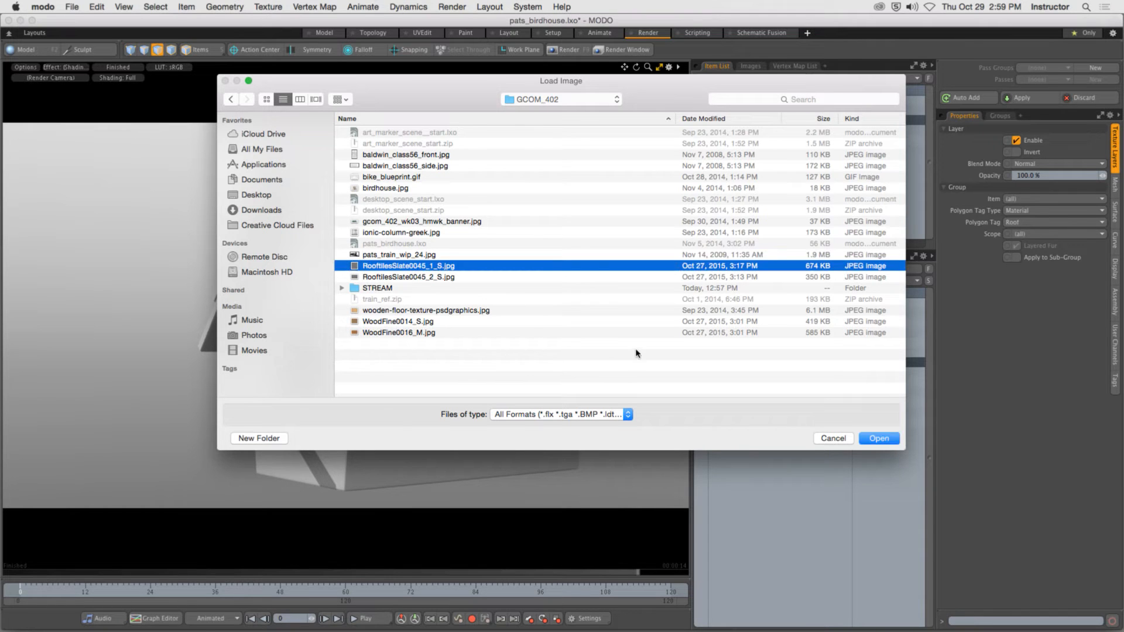
pyautogui.click(886, 440)
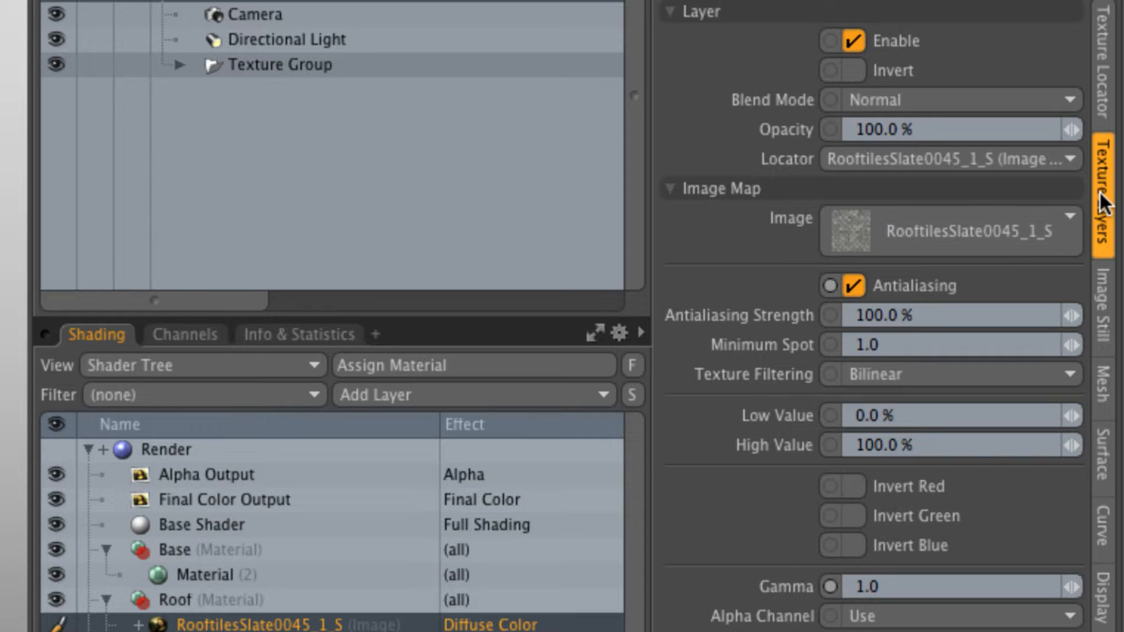
# Set the projection type of the roof tile image's texture locator to Cubic
pyautogui.click(1103, 105)
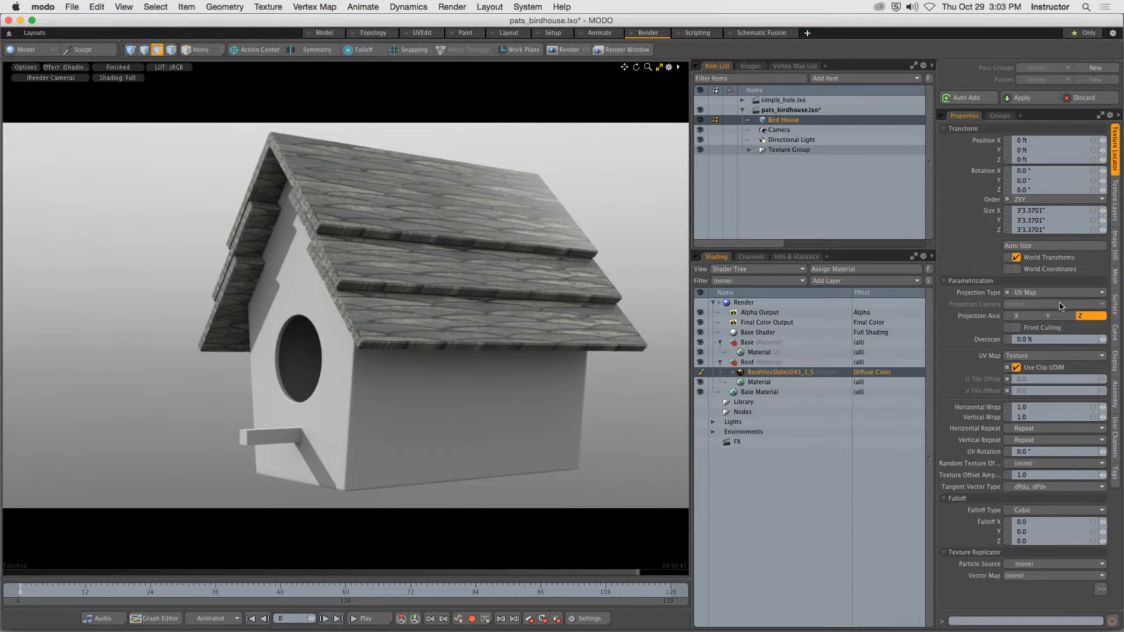
pyautogui.click(1076, 292)
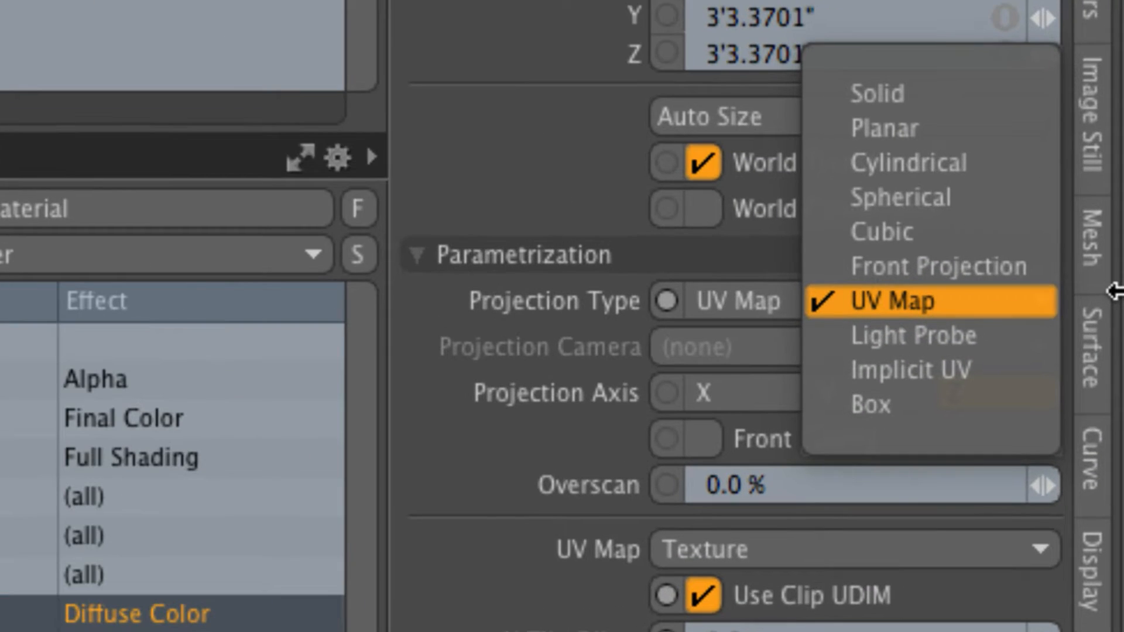
pyautogui.click(943, 233)
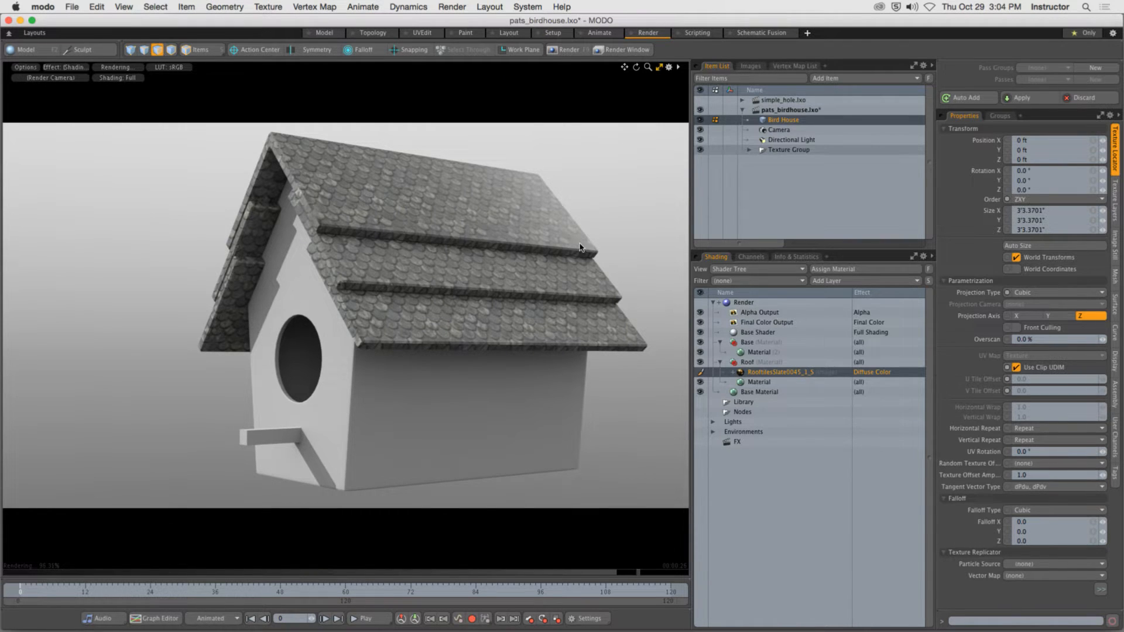
# Gang the roof texture's size controls so edits are copied to all axes, and set the size to 7'
pyautogui.keyDown('alt'); pyautogui.moveTo(310, 236); pyautogui.dragTo(547, 293); pyautogui.keyUp('alt')
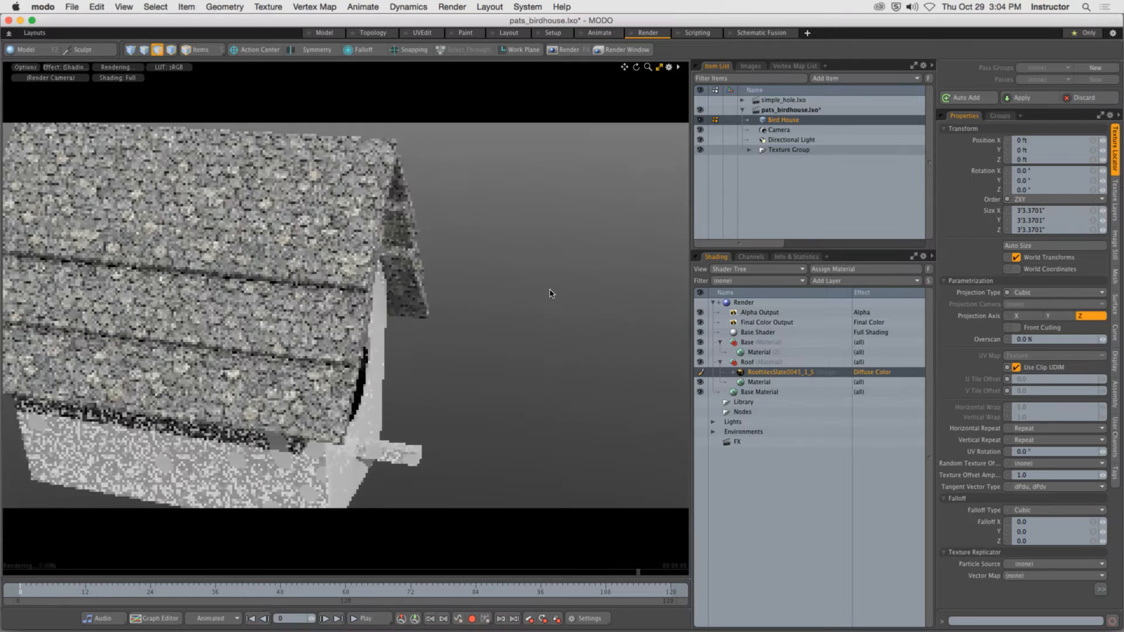
pyautogui.keyDown('alt'); pyautogui.moveTo(451, 271); pyautogui.dragTo(358, 250); pyautogui.keyUp('alt')
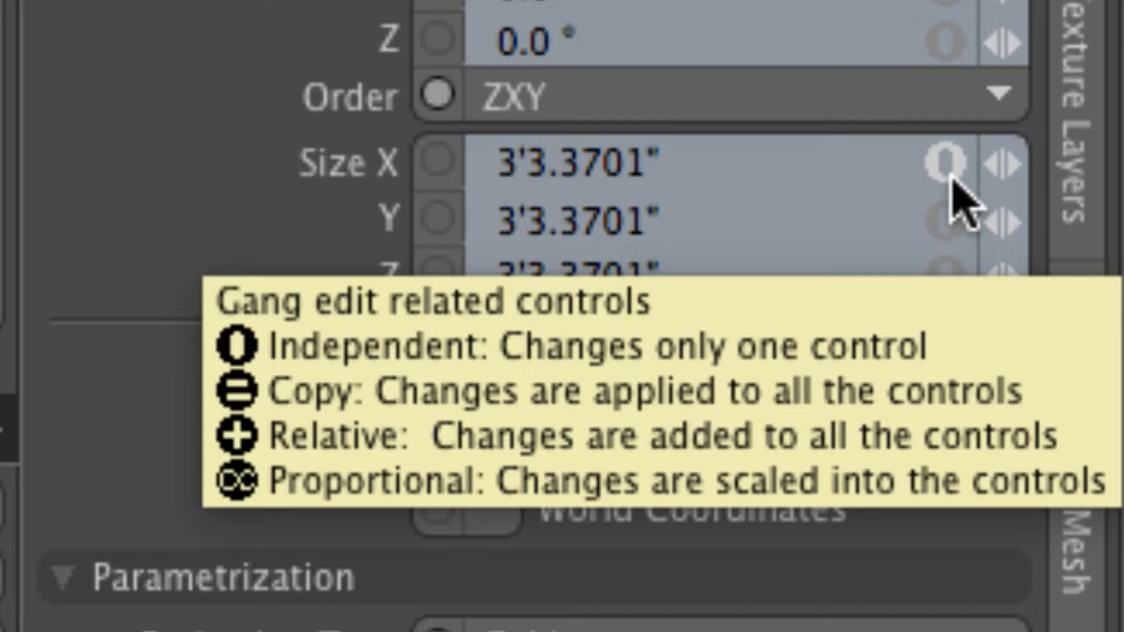
pyautogui.click(949, 175)
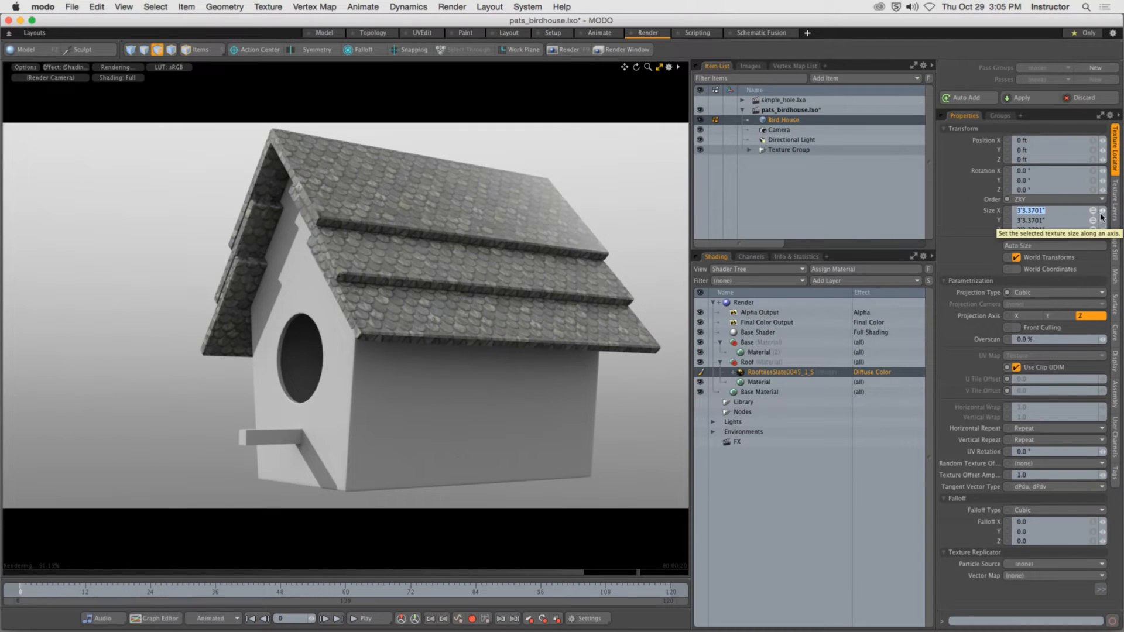
pyautogui.moveTo(1101, 214); pyautogui.dragTo(1123, 214)
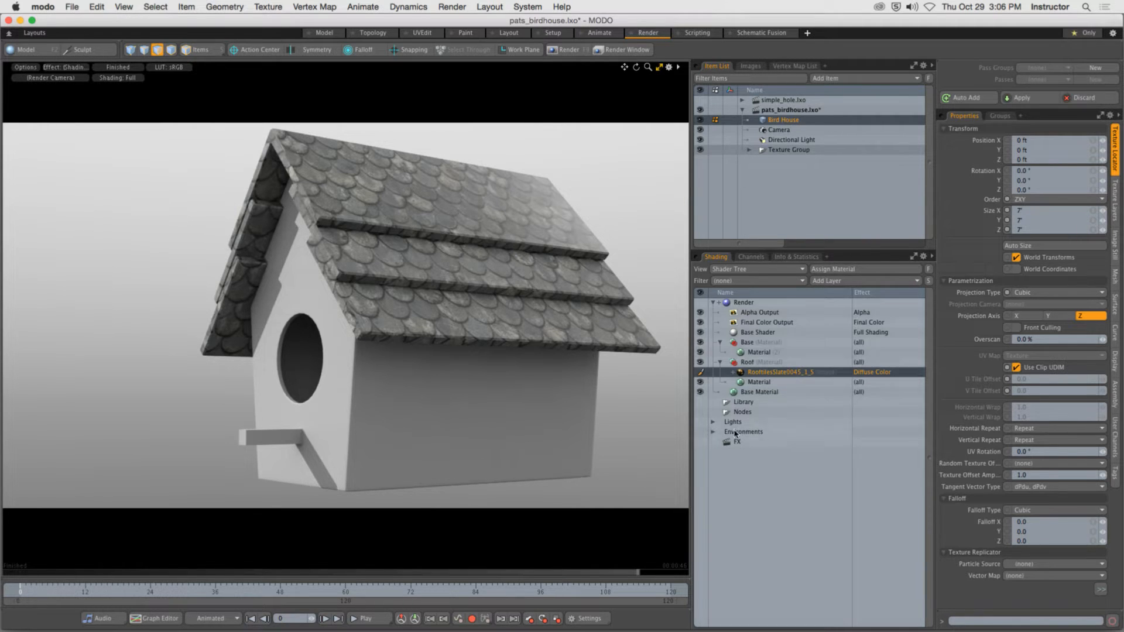
# Select the Base material group, preview WoodFine0014_S.jpg from the GCOM_402 folder in Finder, and return to MODO
pyautogui.click(747, 342)
pyautogui.moveTo(404, 621)
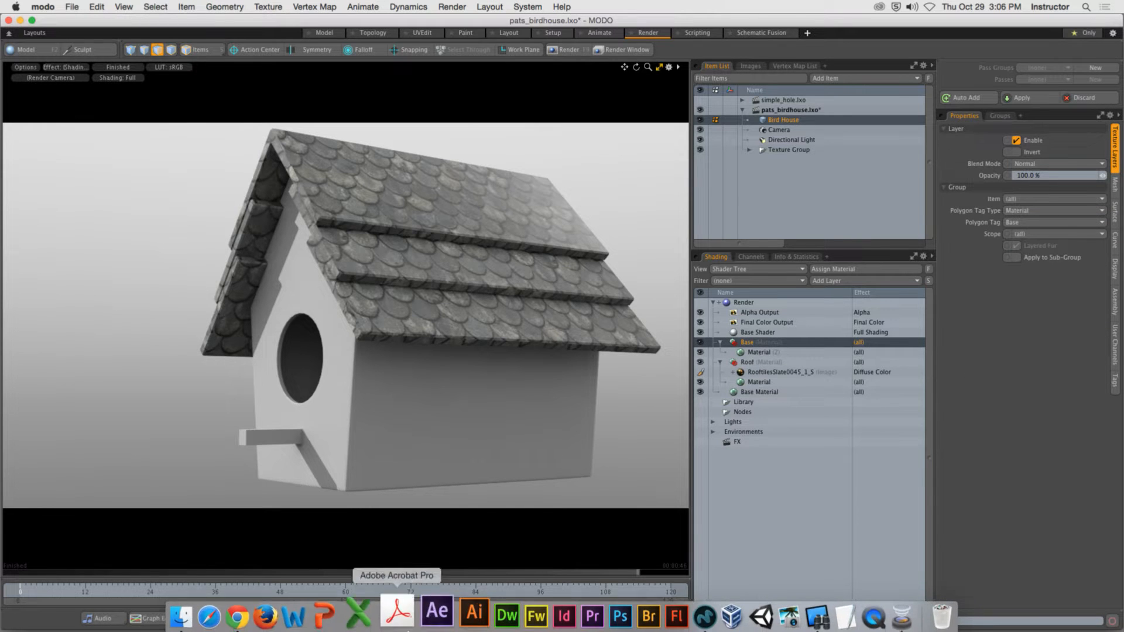
pyautogui.click(180, 618)
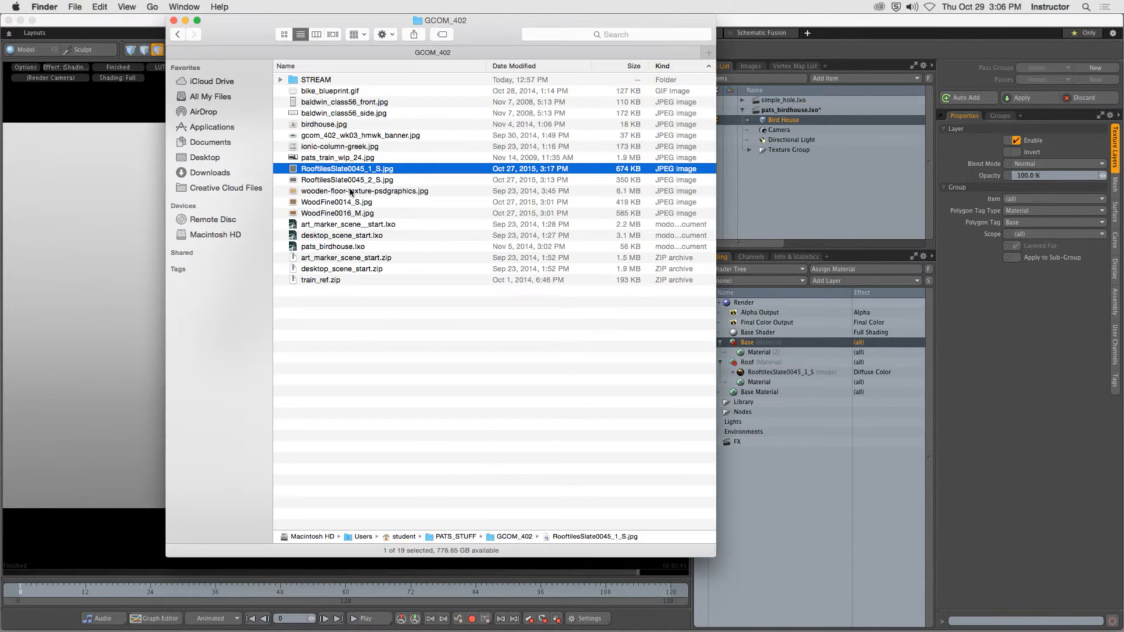
pyautogui.click(345, 203)
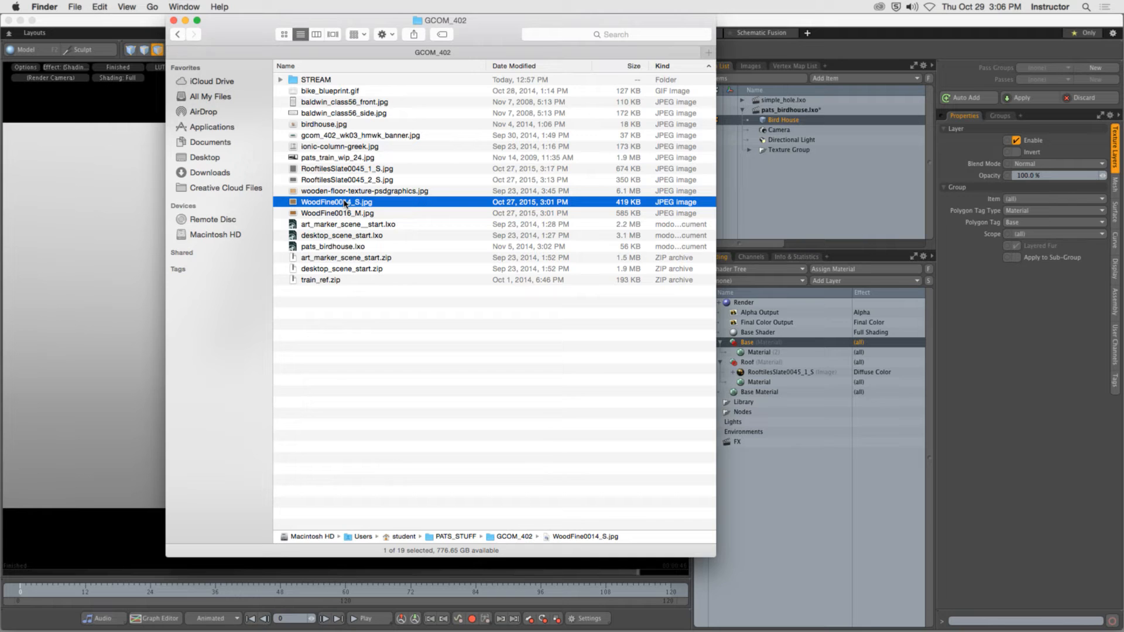
pyautogui.press('space')
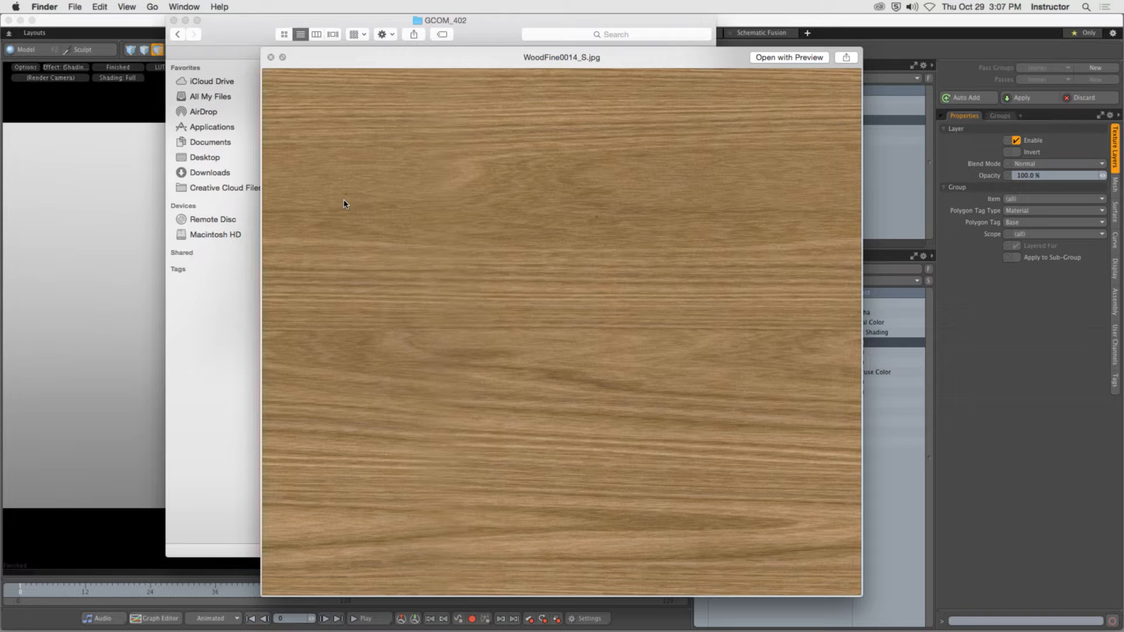
pyautogui.press('space')
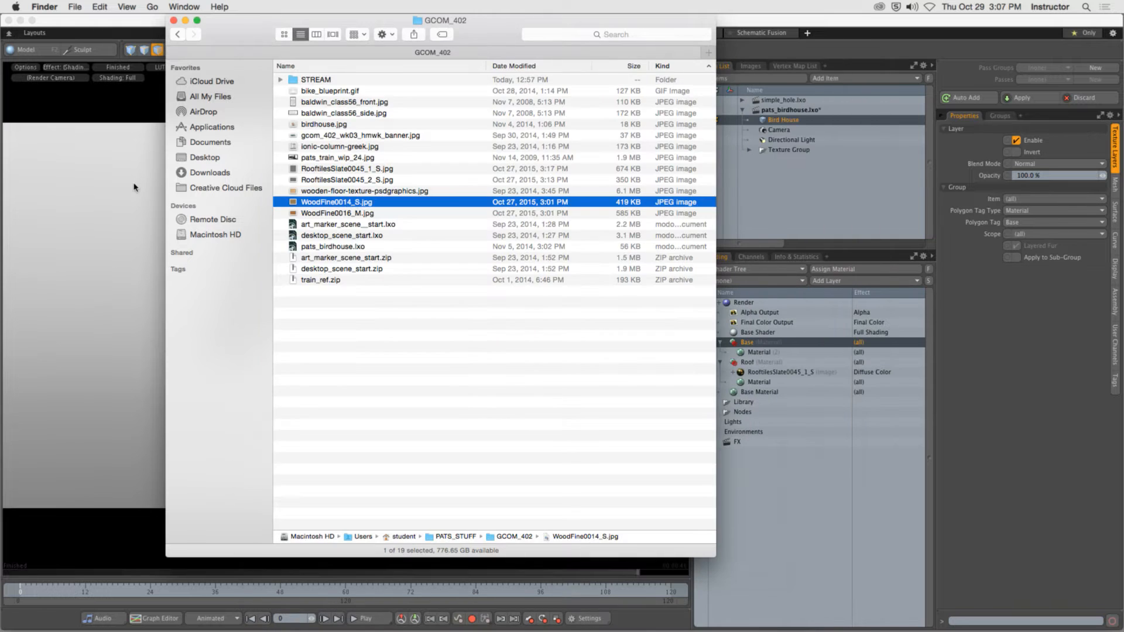
pyautogui.click(125, 182)
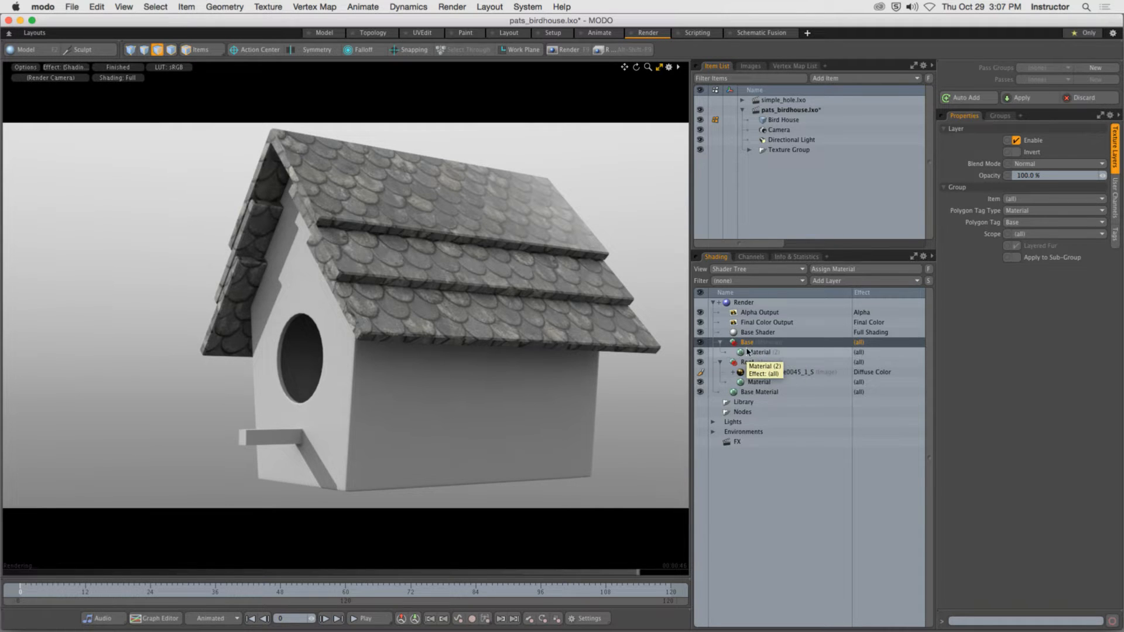
# Add an image map layer to the Base material group using WoodFine0014_S.jpg from the GCOM_402 folder
pyautogui.click(839, 286)
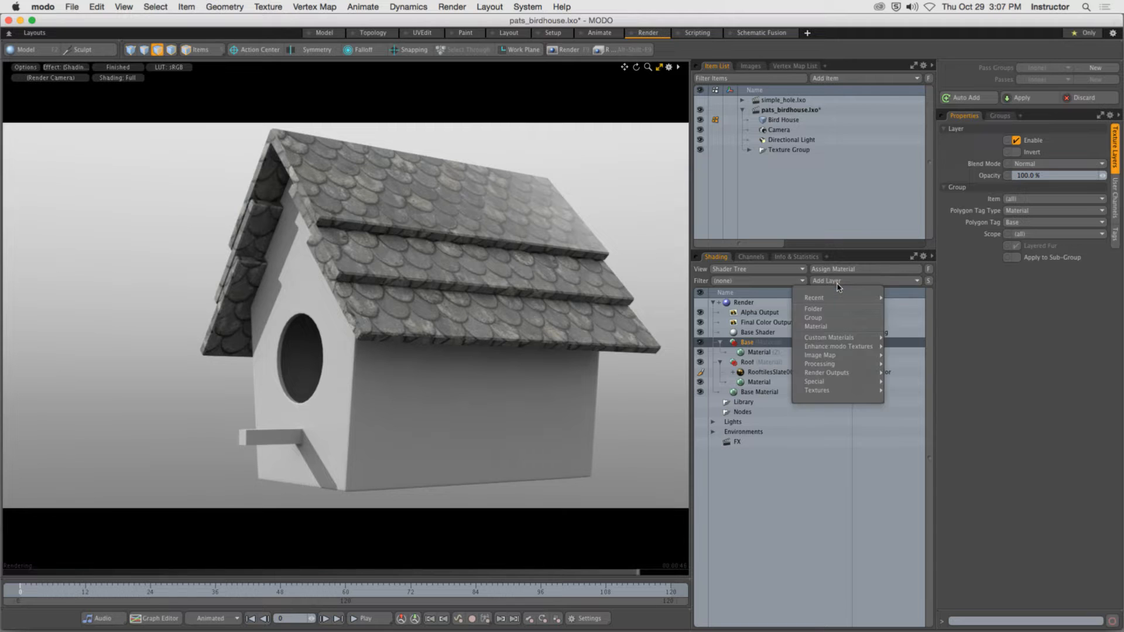
pyautogui.moveTo(834, 356)
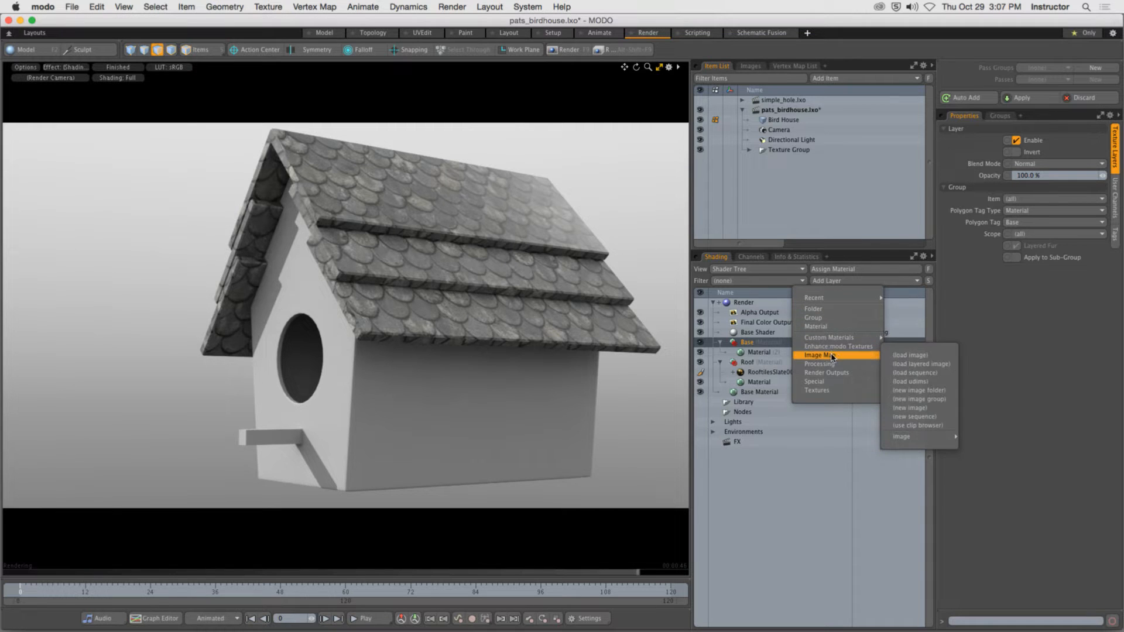
pyautogui.click(931, 365)
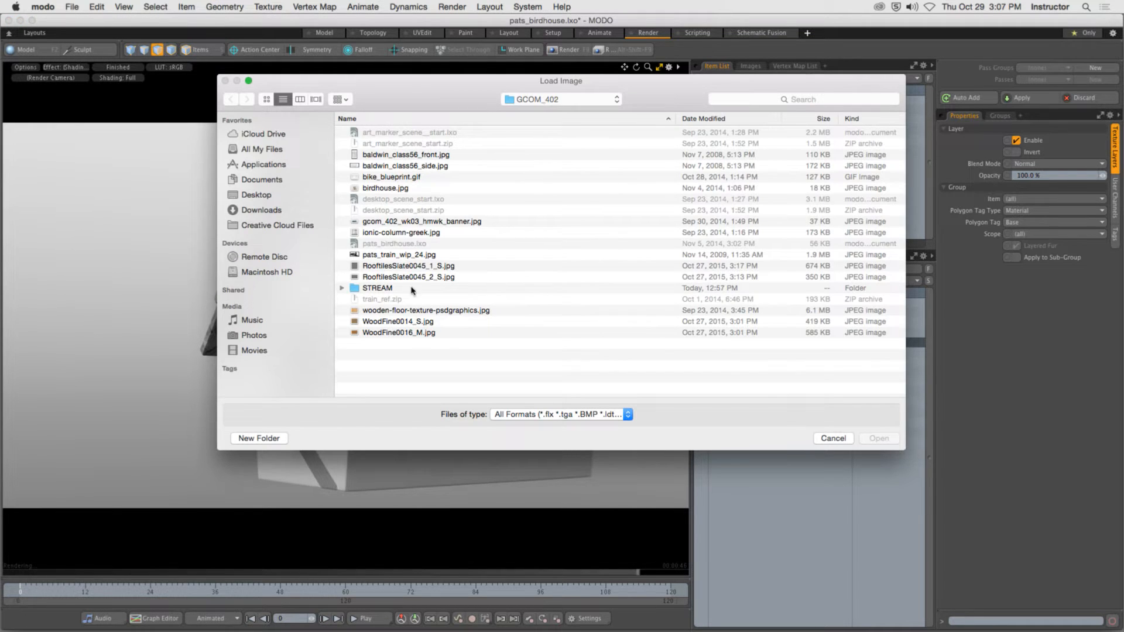
pyautogui.click(407, 324)
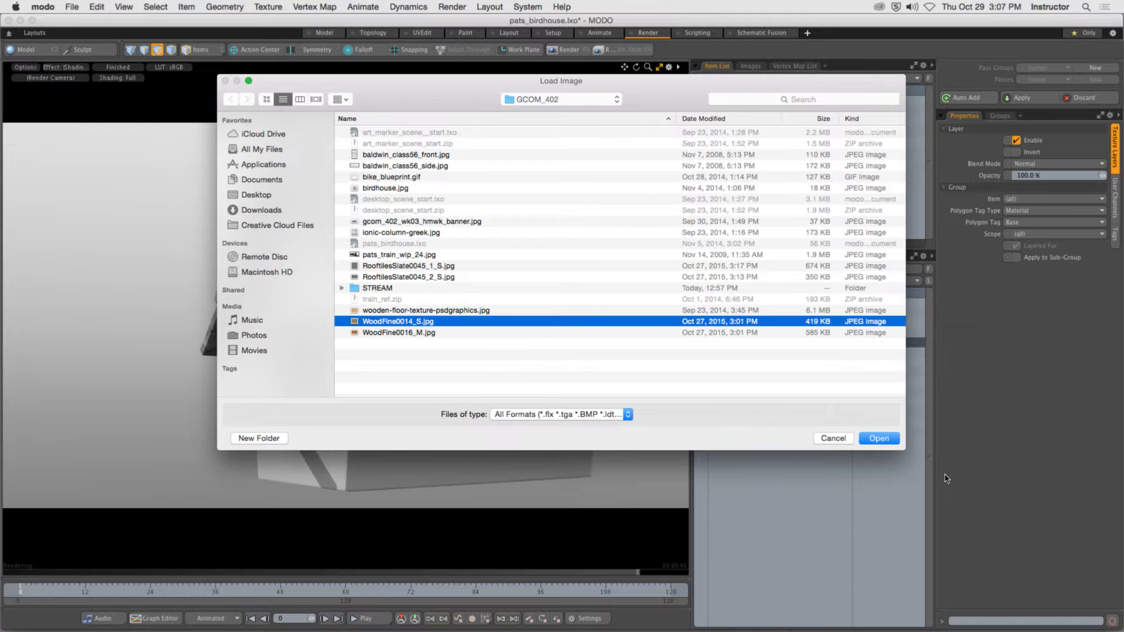
pyautogui.click(887, 441)
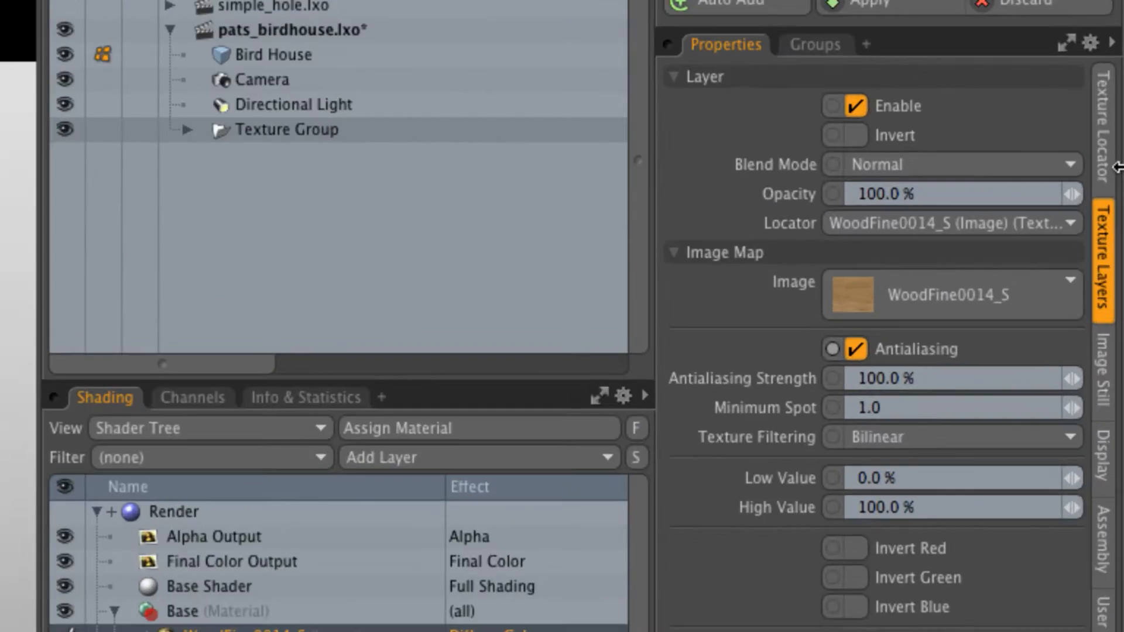
# Set the projection type of the wood image's texture locator to Planar
pyautogui.click(1108, 169)
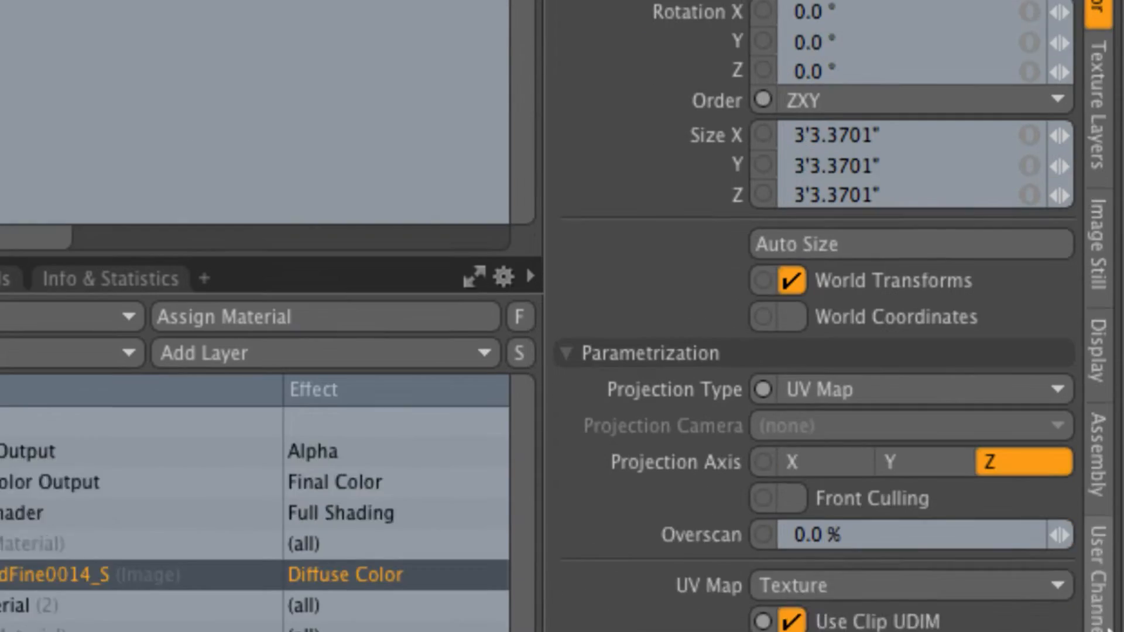
pyautogui.click(843, 390)
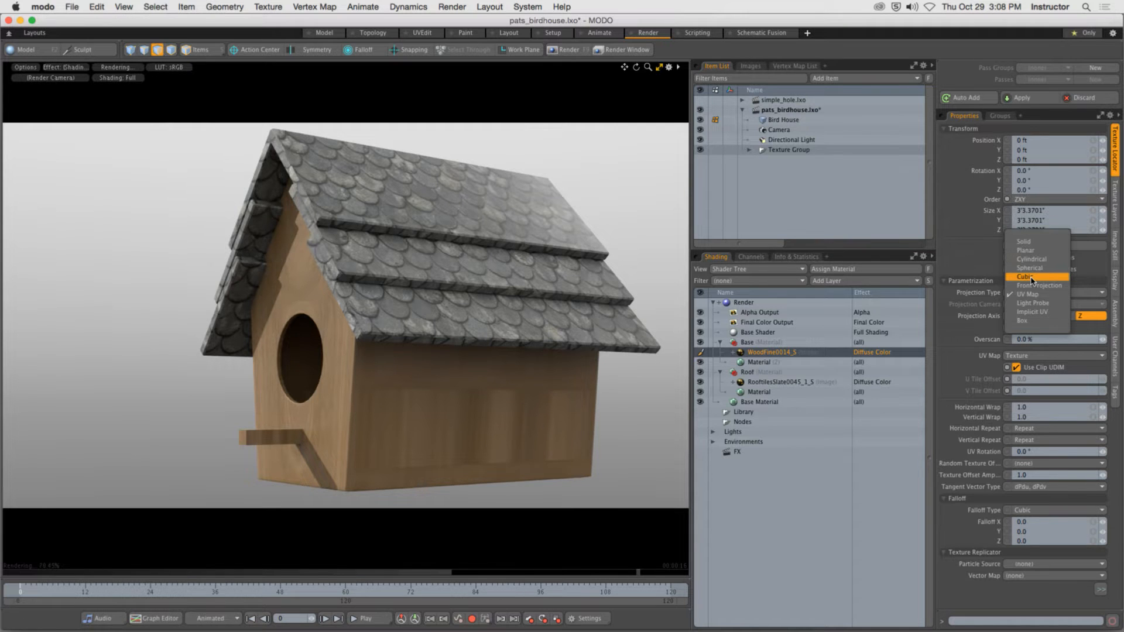
pyautogui.click(1028, 250)
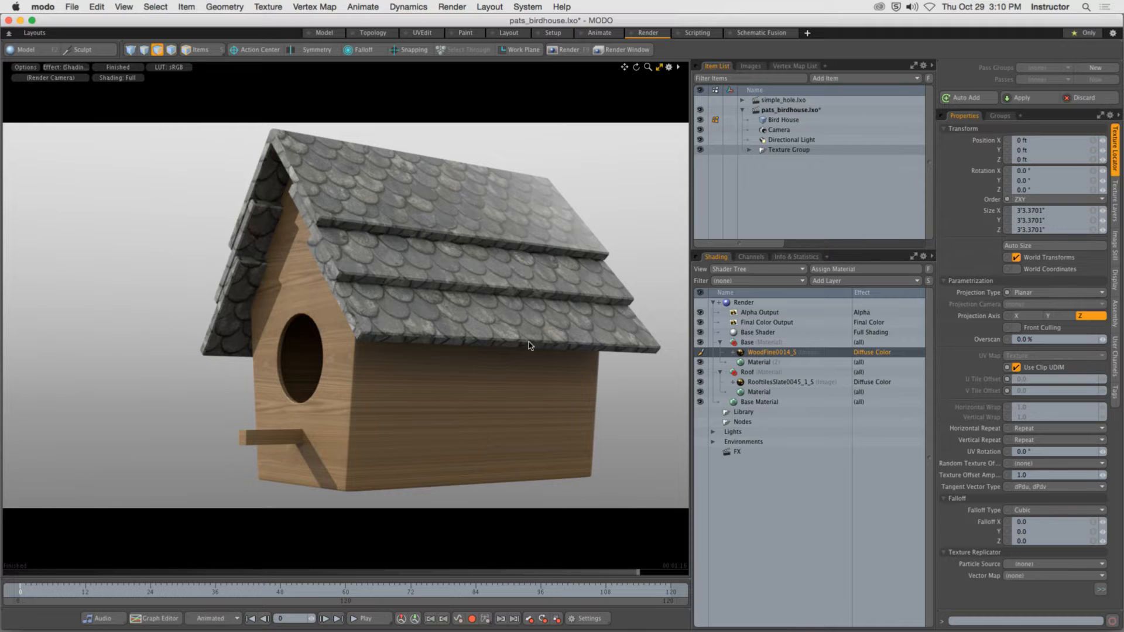
# Select all of the birdhouse roof's polygons and hide them to expose the wooden base
pyautogui.click(659, 67)
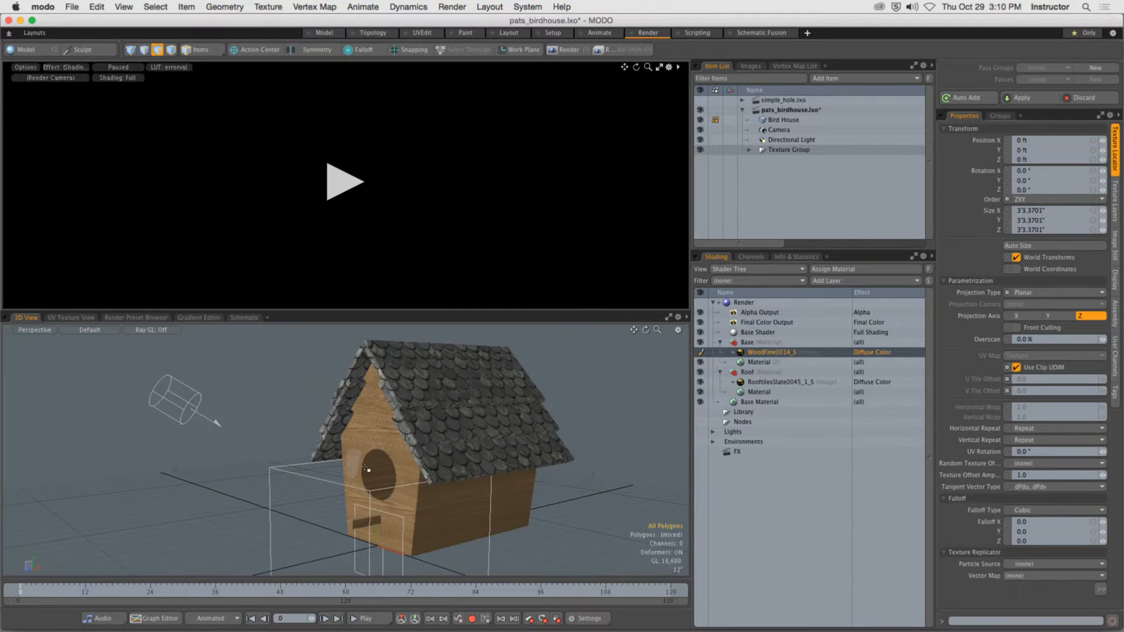
pyautogui.click(465, 445)
pyautogui.moveTo(464, 448); pyautogui.dragTo(445, 377)
pyautogui.keyDown('alt'); pyautogui.moveTo(251, 397); pyautogui.dragTo(351, 404); pyautogui.keyUp('alt')
pyautogui.keyDown('shift'); pyautogui.doubleClick(346, 409); pyautogui.keyUp('shift')
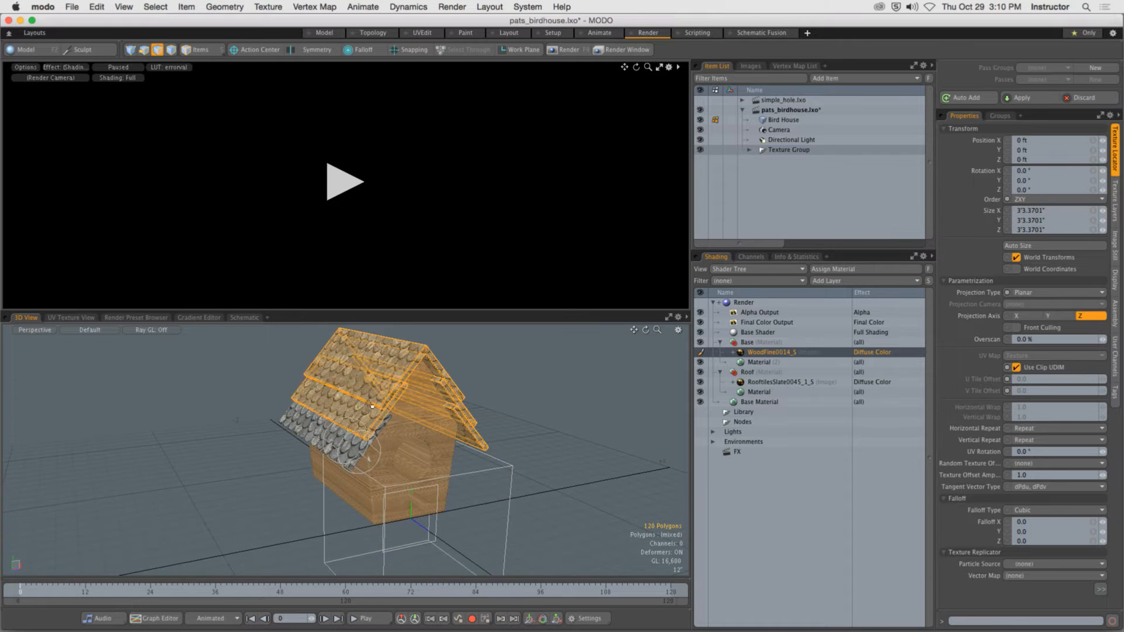
pyautogui.keyDown('shift'); pyautogui.doubleClick(344, 442); pyautogui.keyUp('shift')
pyautogui.press('Delete')
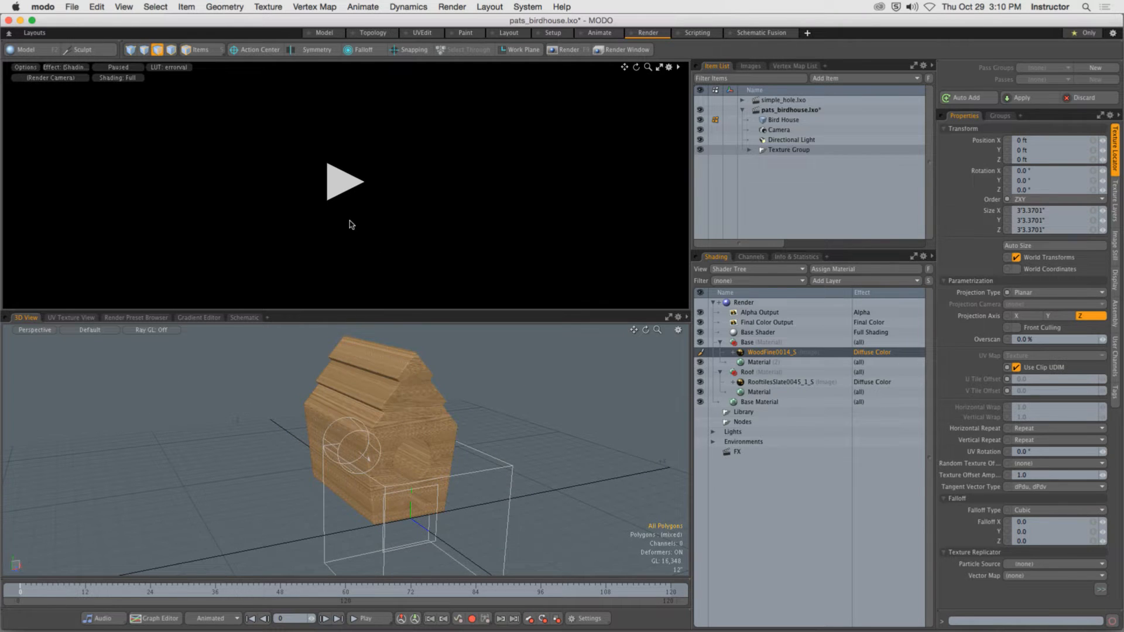
# Set the projection axis of the wood image's texture locator to X
pyautogui.scroll(5, 404, 433)
pyautogui.moveTo(384, 413)
pyautogui.keyDown('alt'); pyautogui.mouseDown()
pyautogui.moveTo(469, 484)
pyautogui.moveTo(438, 442)
pyautogui.moveTo(135, 400)
pyautogui.moveTo(170, 417)
pyautogui.mouseUp(); pyautogui.keyUp('alt')
pyautogui.moveTo(270, 378); pyautogui.dragTo(282, 425)
pyautogui.moveTo(282, 425)
pyautogui.keyDown('alt'); pyautogui.mouseDown()
pyautogui.moveTo(389, 418)
pyautogui.moveTo(555, 378)
pyautogui.mouseUp(); pyautogui.keyUp('alt')
pyautogui.click(555, 378)
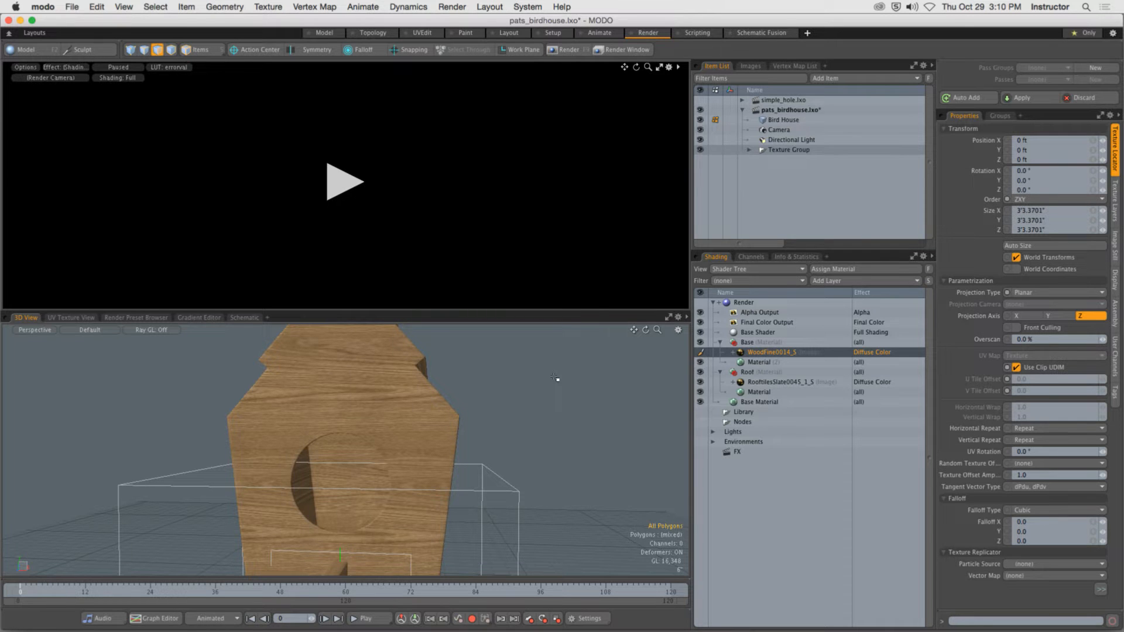
pyautogui.keyDown('alt'); pyautogui.moveTo(555, 378); pyautogui.dragTo(404, 410); pyautogui.keyUp('alt')
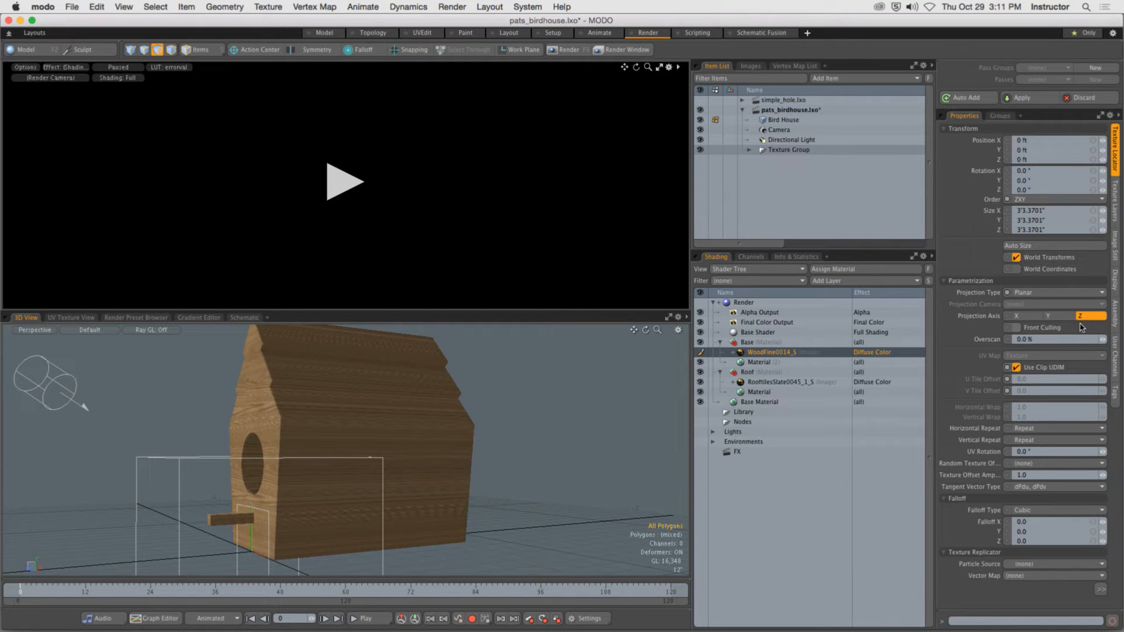
pyautogui.click(1026, 316)
pyautogui.keyDown('alt'); pyautogui.moveTo(529, 452); pyautogui.dragTo(638, 414); pyautogui.keyUp('alt')
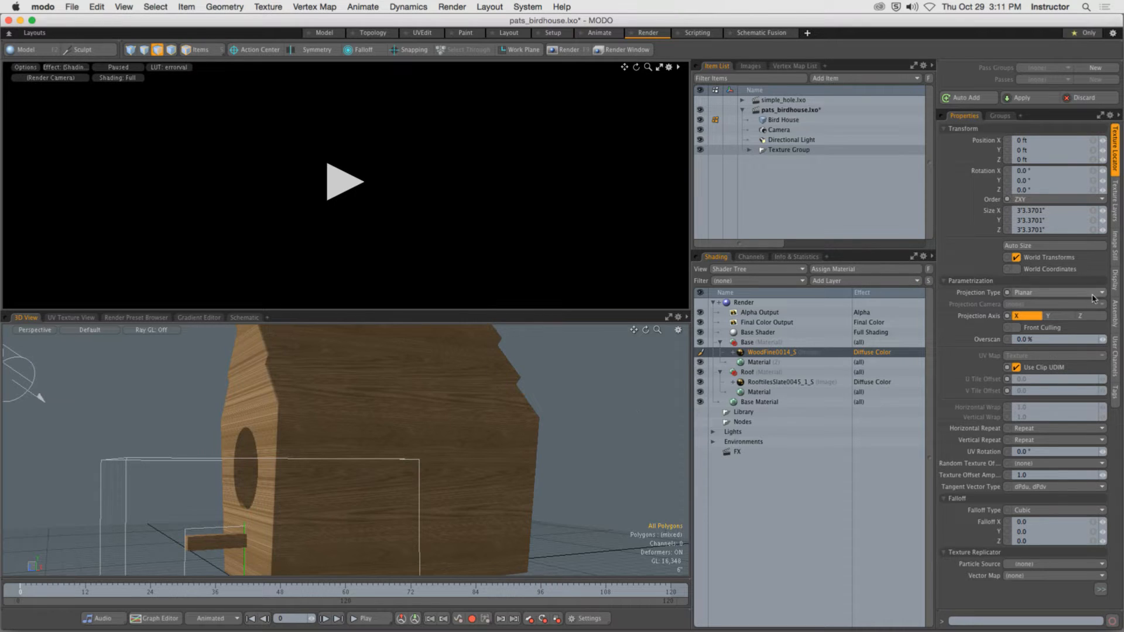
# Try the Solid projection type for the wood texture, comparing its projection axes and examining the grain on the base's sloped edges
pyautogui.click(1070, 293)
pyautogui.click(1055, 287)
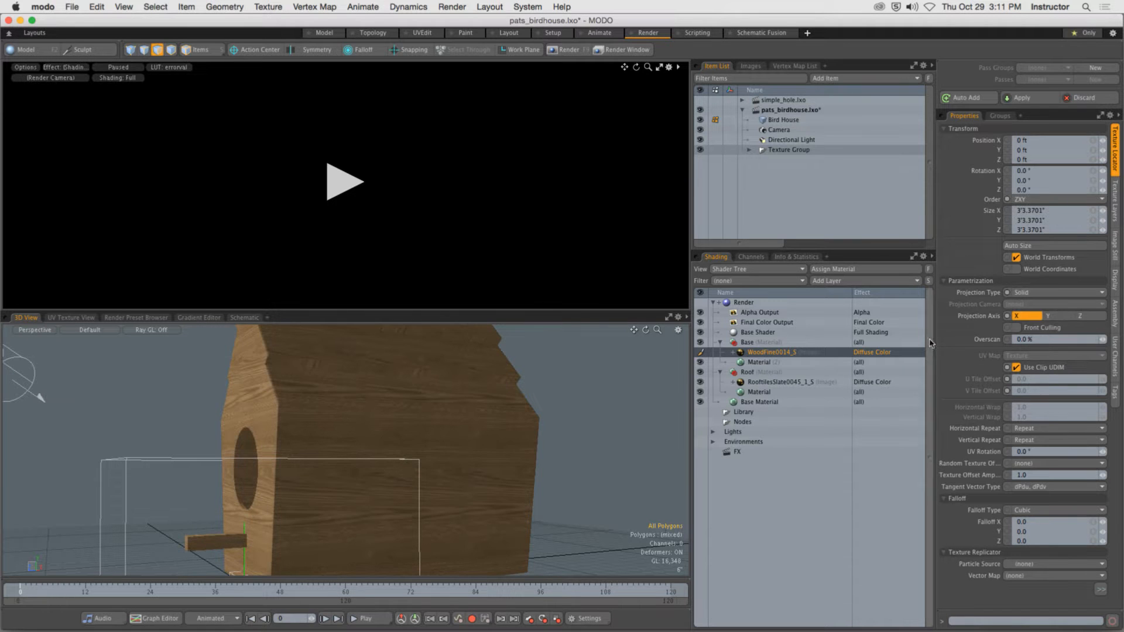
pyautogui.keyDown('alt'); pyautogui.moveTo(417, 443); pyautogui.dragTo(453, 420); pyautogui.keyUp('alt')
pyautogui.click(1054, 316)
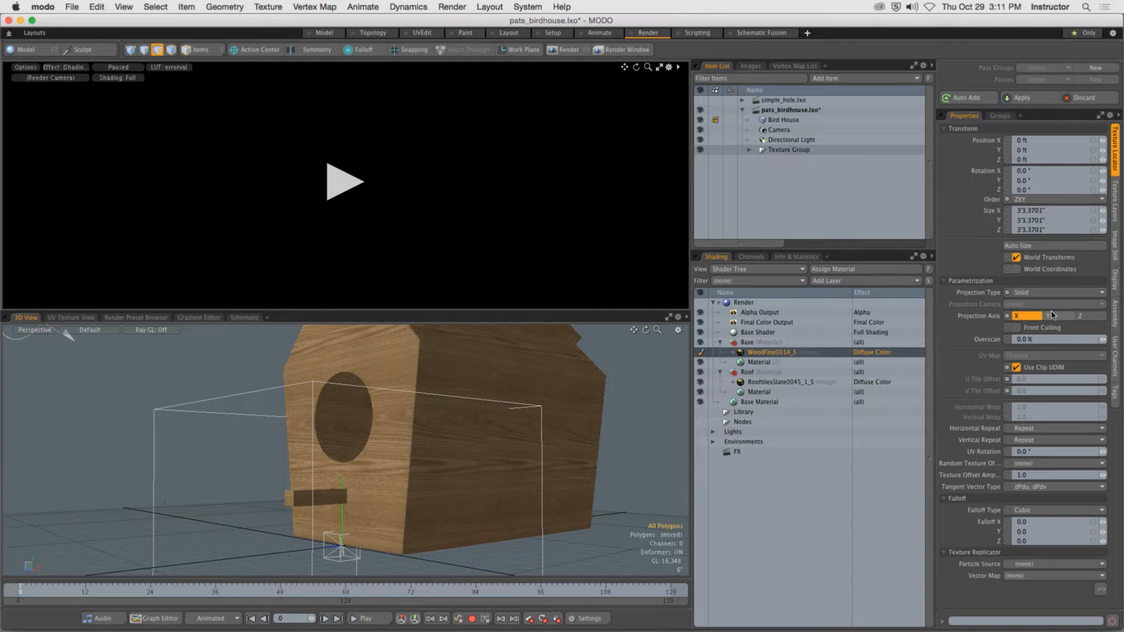
pyautogui.click(1019, 316)
pyautogui.keyDown('alt'); pyautogui.moveTo(421, 486); pyautogui.dragTo(508, 496); pyautogui.keyUp('alt')
pyautogui.scroll(5, 509, 496)
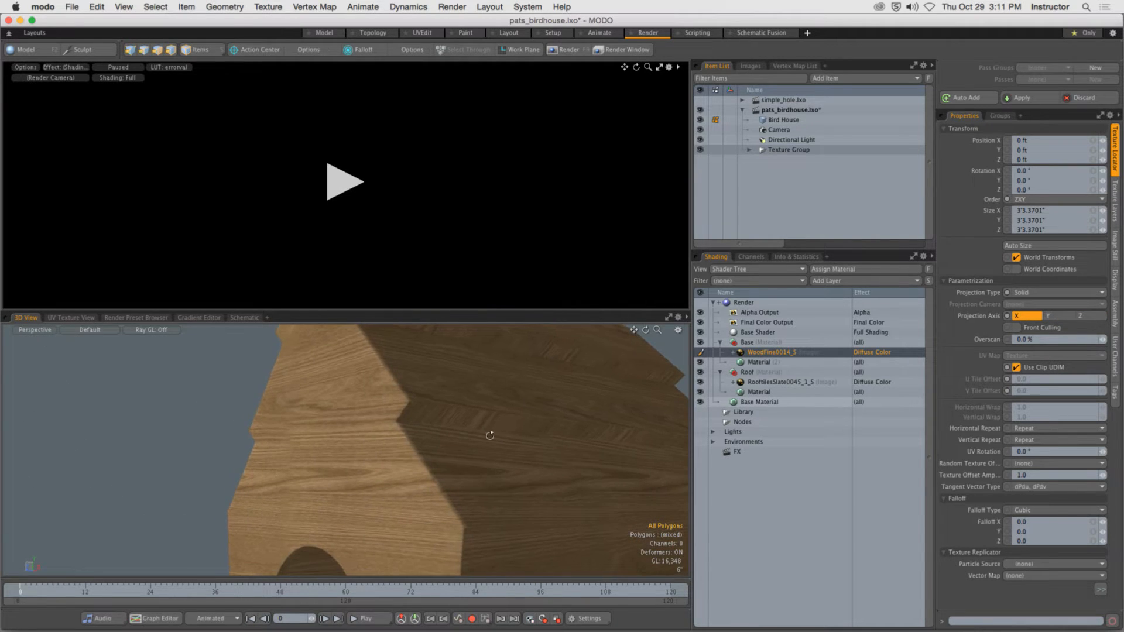
pyautogui.keyDown('alt'); pyautogui.moveTo(493, 414); pyautogui.dragTo(423, 440); pyautogui.keyUp('alt')
pyautogui.scroll(5, 456, 446)
pyautogui.press('3')
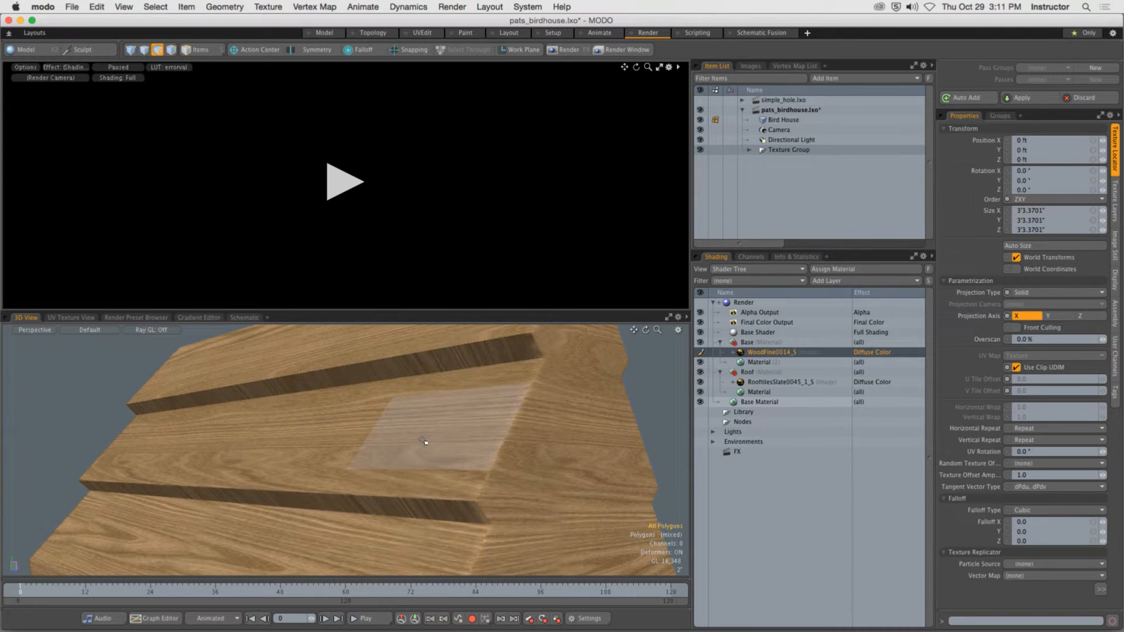
pyautogui.press('1')
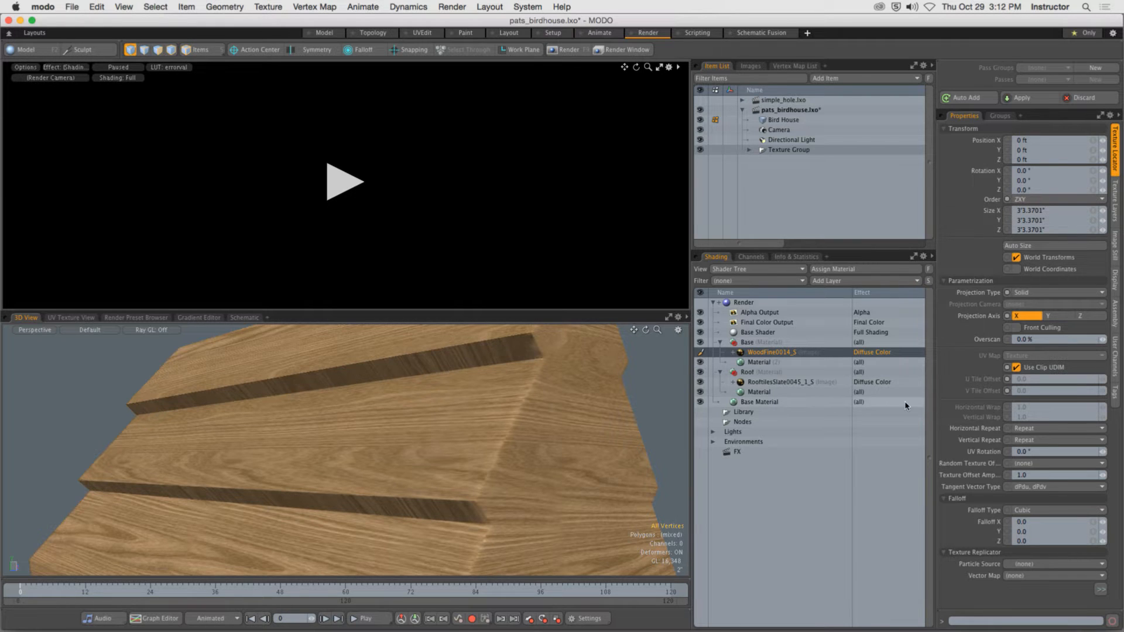
# Set the wood texture's projection type to Cubic and check the grain around the base
pyautogui.click(1026, 292)
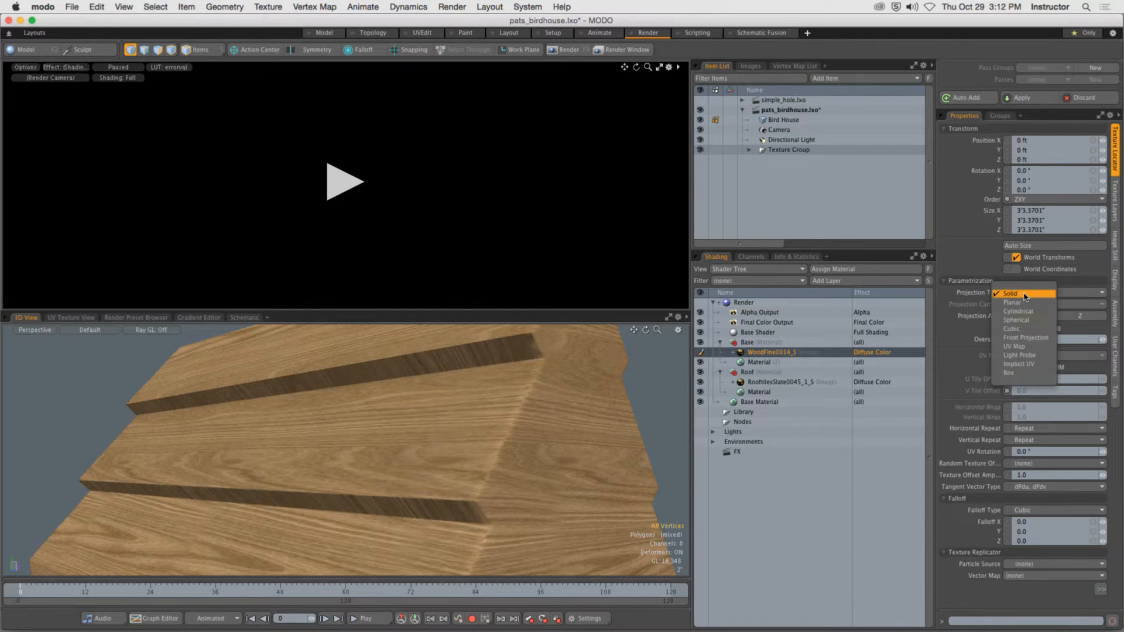
pyautogui.click(1025, 328)
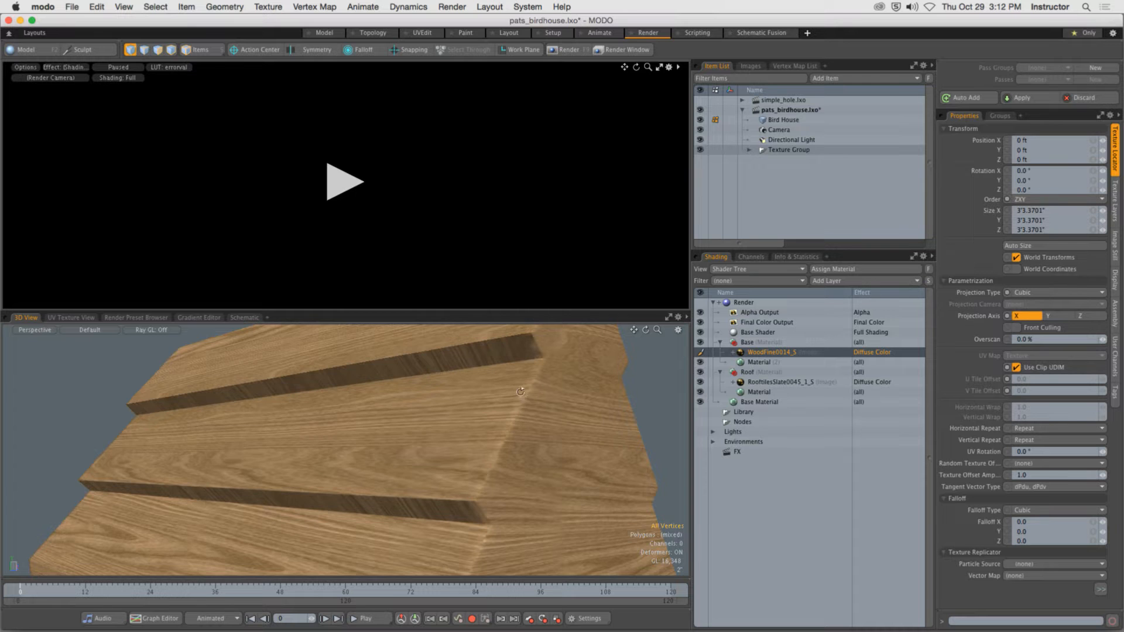
pyautogui.keyDown('alt'); pyautogui.moveTo(521, 392); pyautogui.dragTo(363, 463); pyautogui.keyUp('alt')
pyautogui.scroll(10, 497, 366)
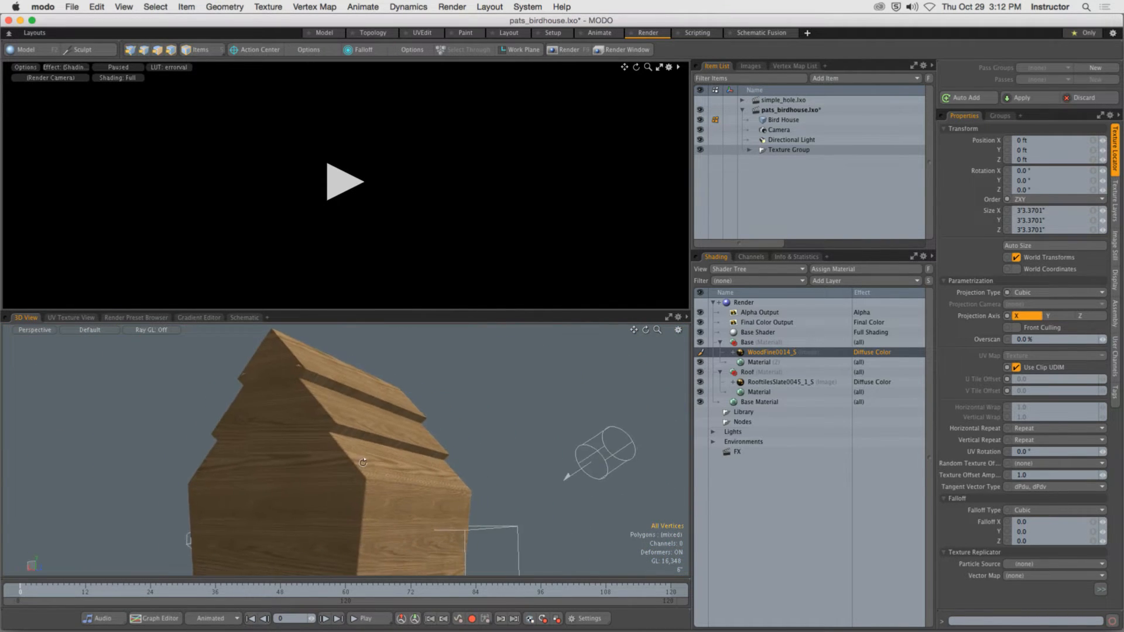
pyautogui.press('1')
pyautogui.keyDown('alt'); pyautogui.moveTo(363, 461); pyautogui.dragTo(383, 437); pyautogui.keyUp('alt')
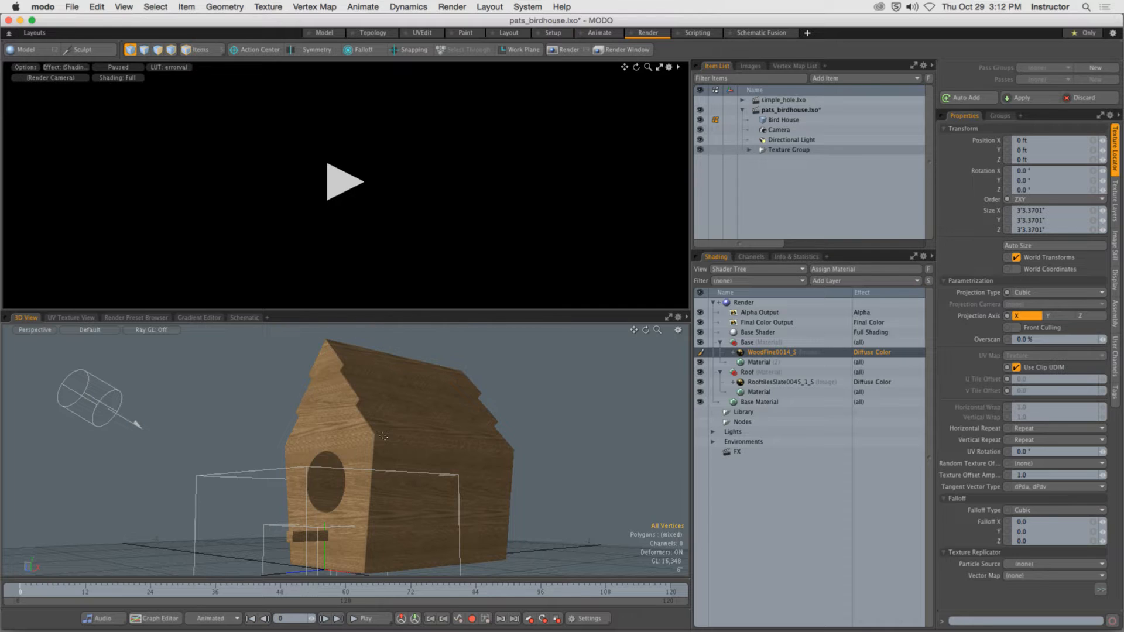
# Render the bare base in the enlarged preview, select the Bird House mesh and unhide its roof polygons
pyautogui.click(660, 67)
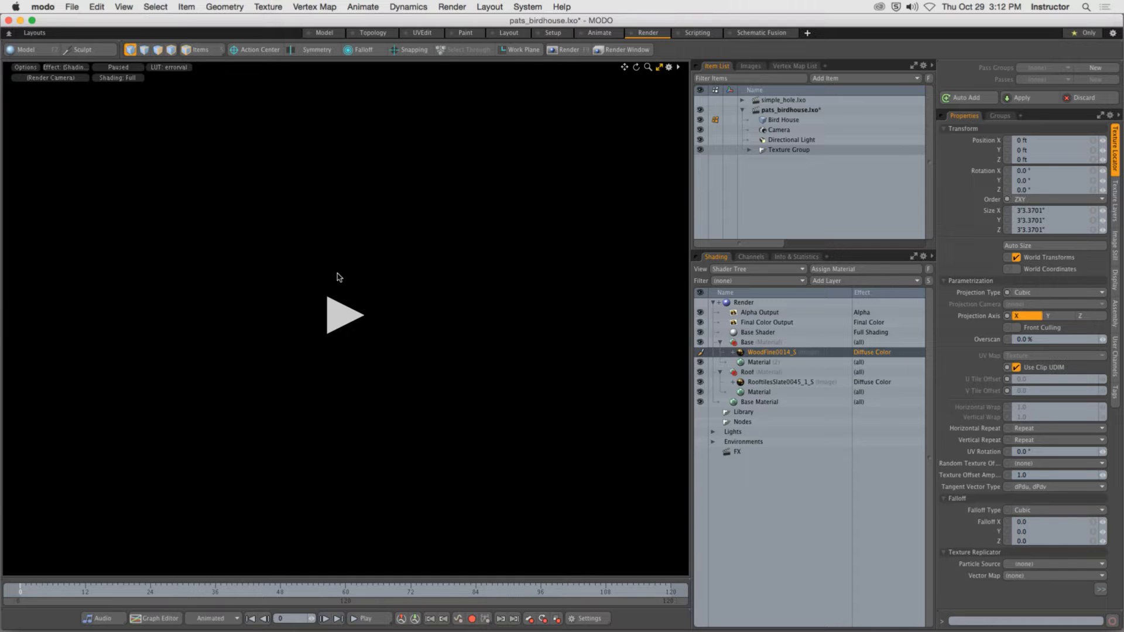
pyautogui.click(345, 325)
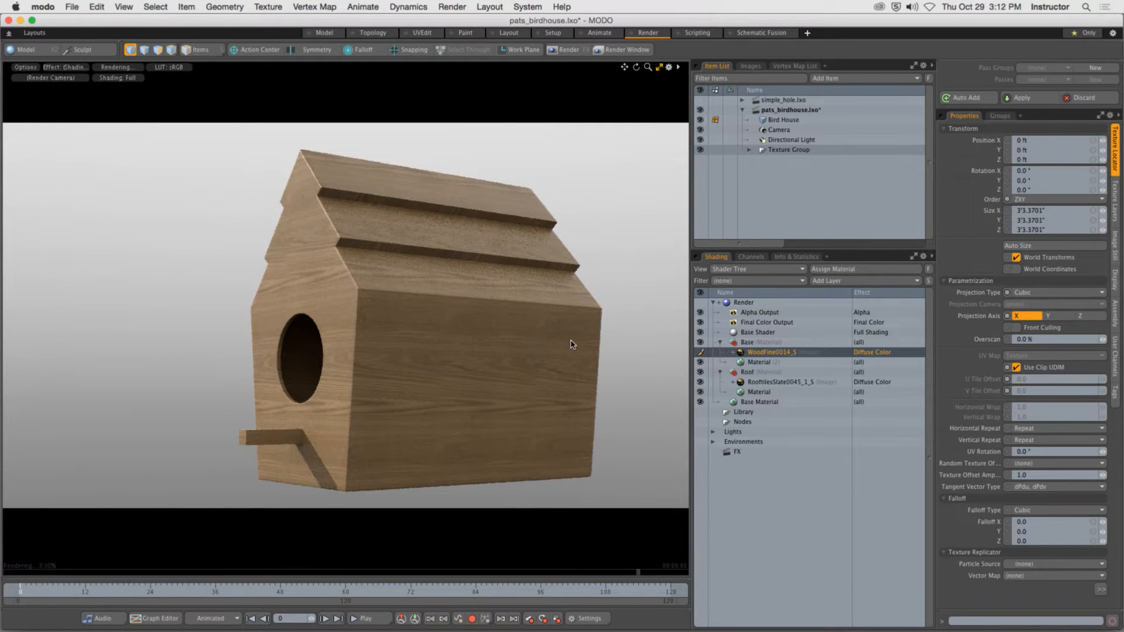
pyautogui.click(806, 121)
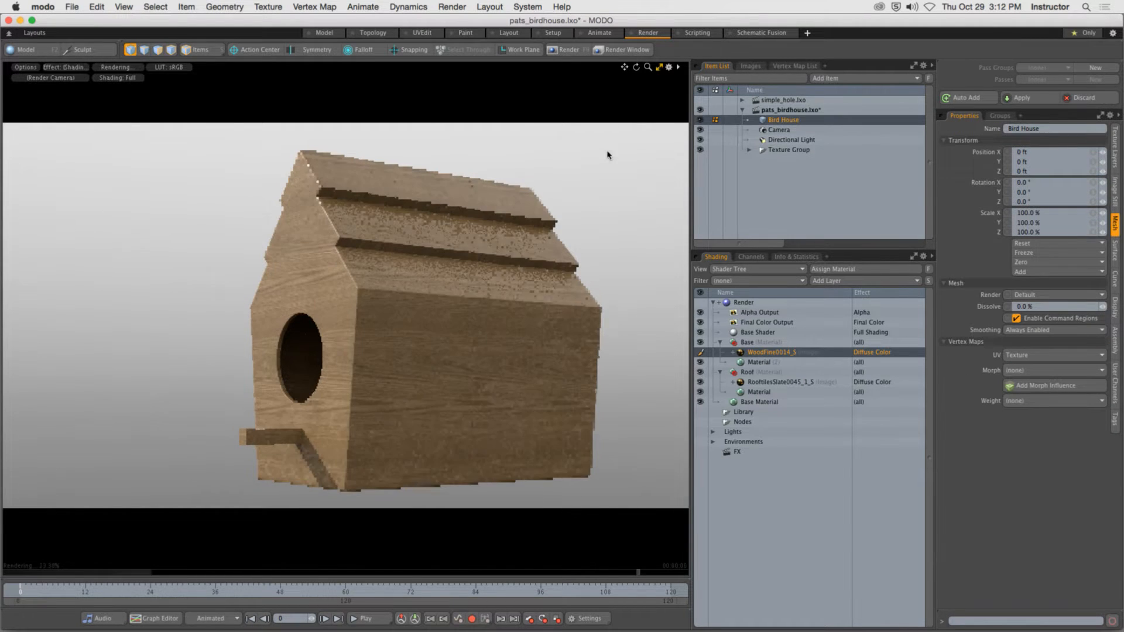
pyautogui.click(659, 67)
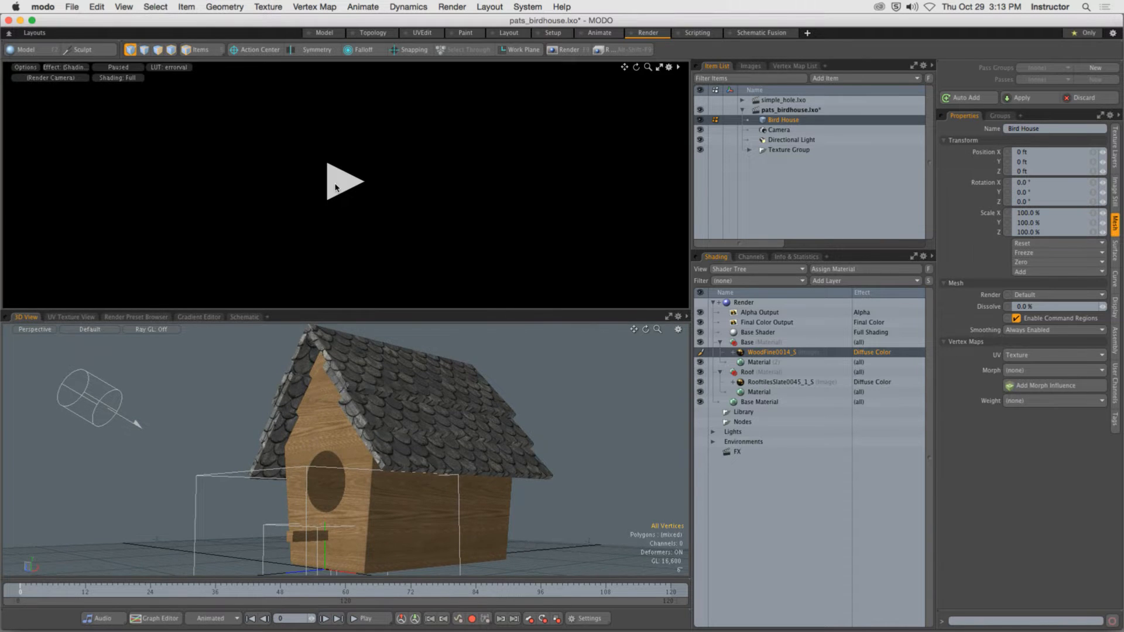
# Render the complete birdhouse in the enlarged preview and slightly adjust the render view angle
pyautogui.click(659, 67)
pyautogui.click(344, 319)
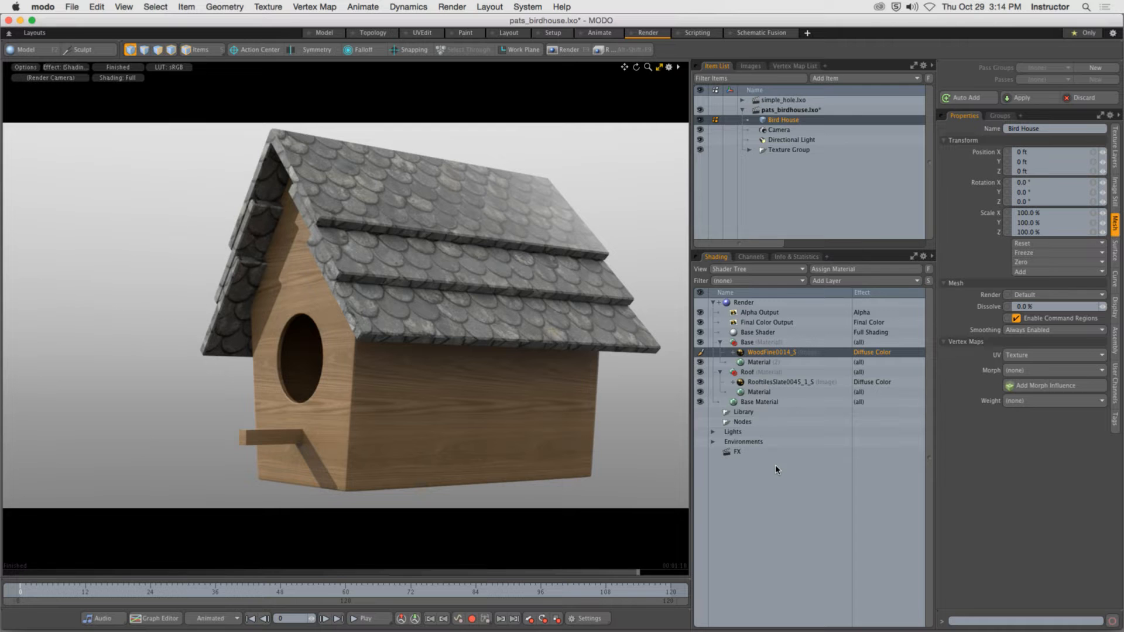
pyautogui.keyDown('alt'); pyautogui.moveTo(650, 462); pyautogui.dragTo(482, 362); pyautogui.keyUp('alt')
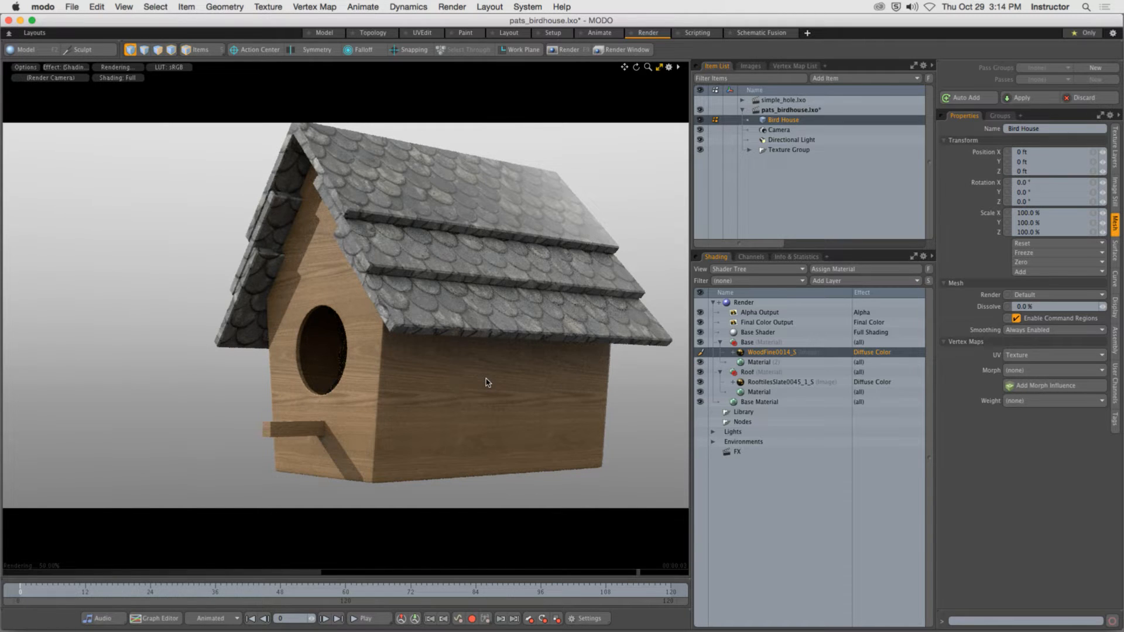
# Try offsetting the slate roof texture's position by about 0.455" in X and 0.405" in Z, and undo the offsets
pyautogui.click(762, 384)
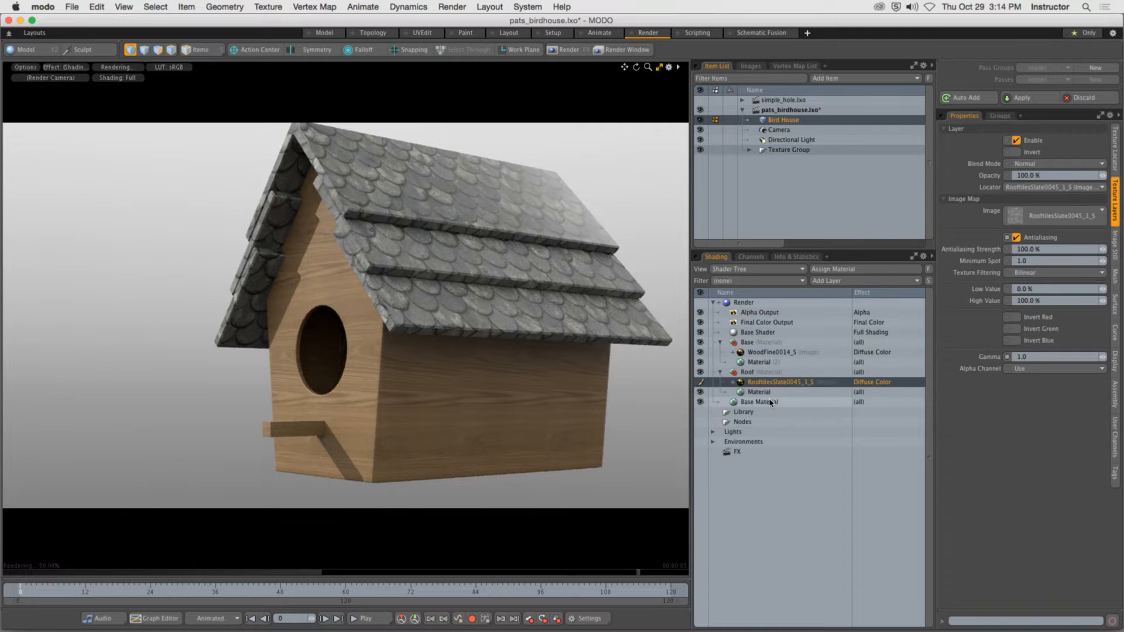
pyautogui.click(1116, 147)
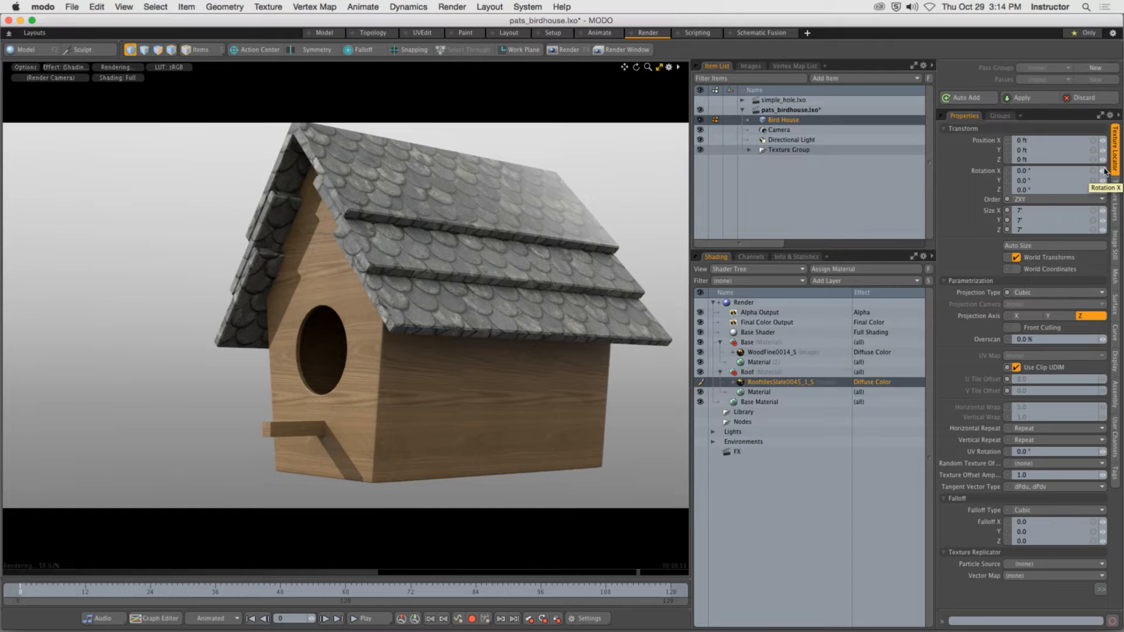
pyautogui.moveTo(1103, 151); pyautogui.dragTo(1103, 151)
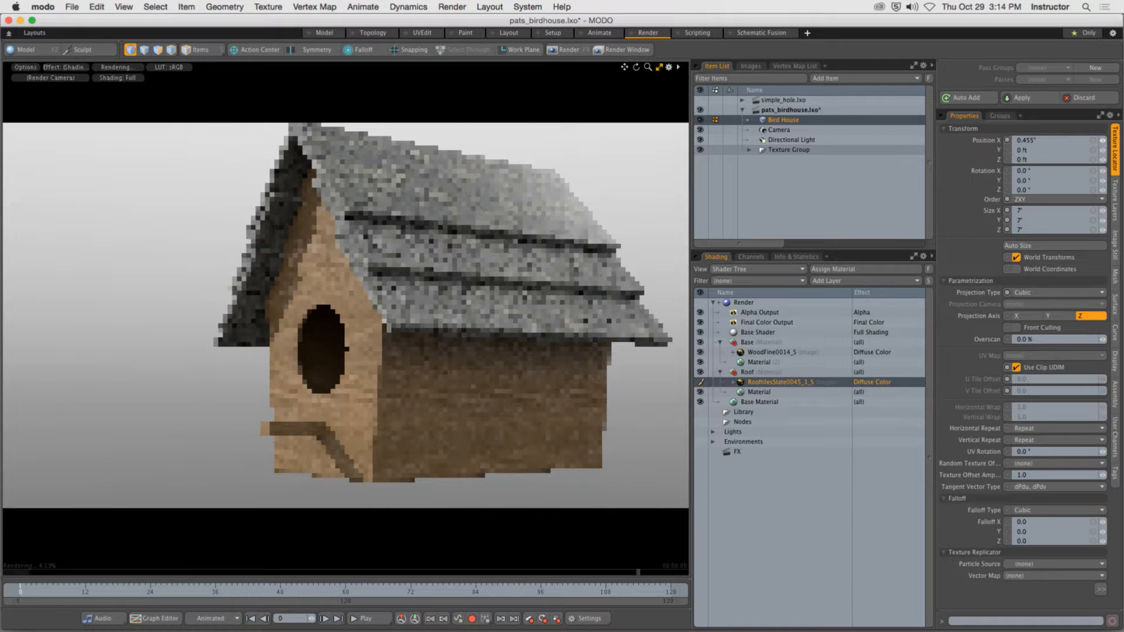
pyautogui.moveTo(1103, 141); pyautogui.dragTo(1105, 159)
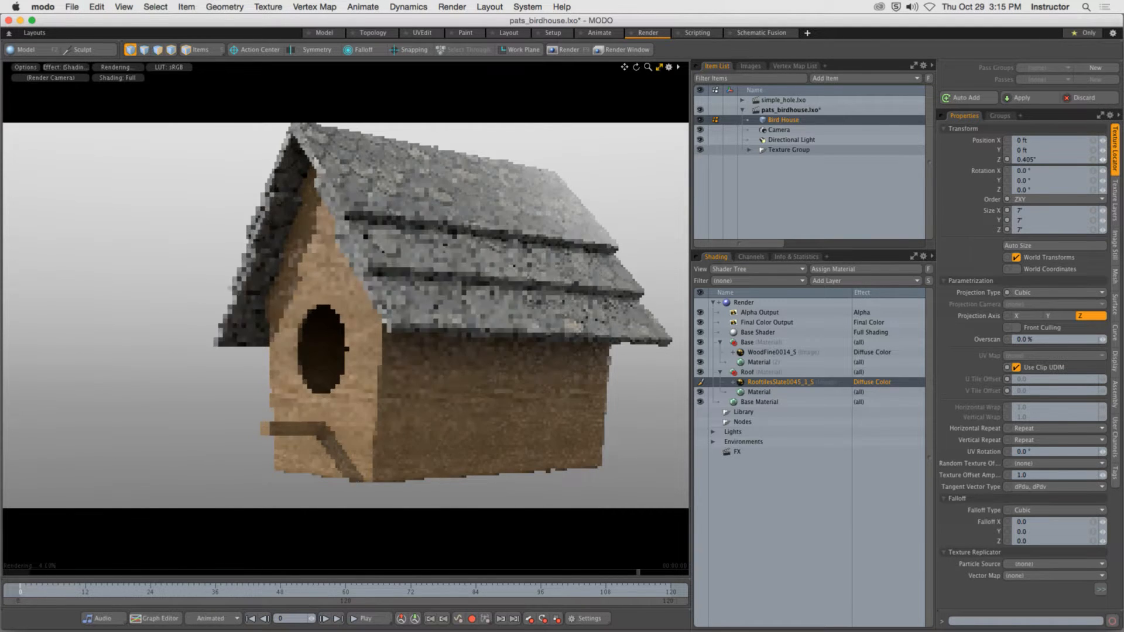
pyautogui.press('super+z')
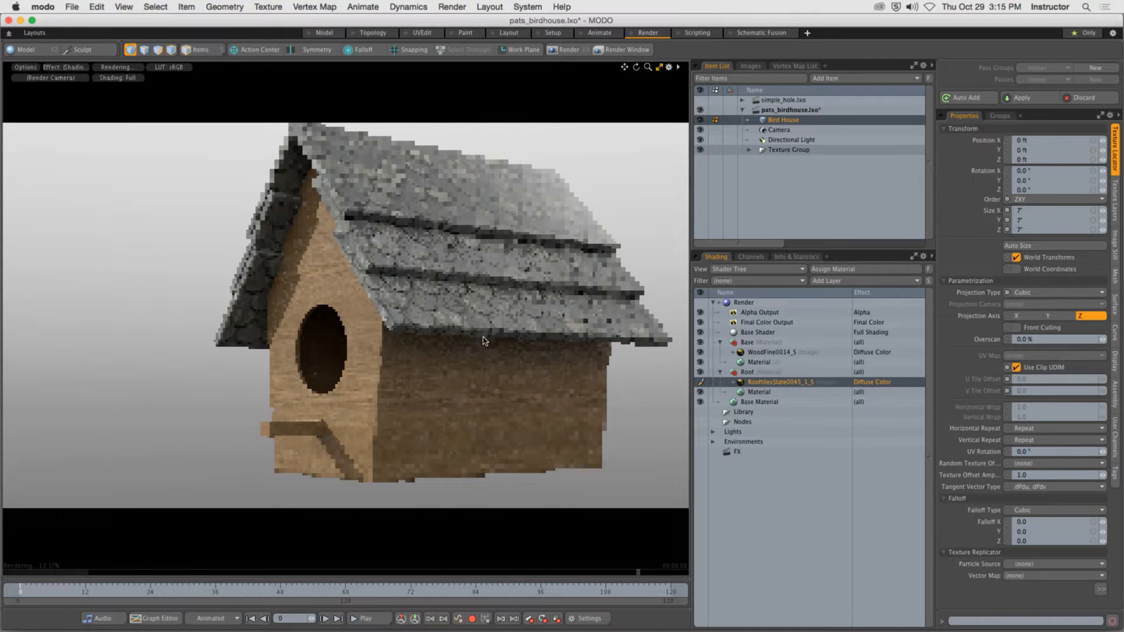
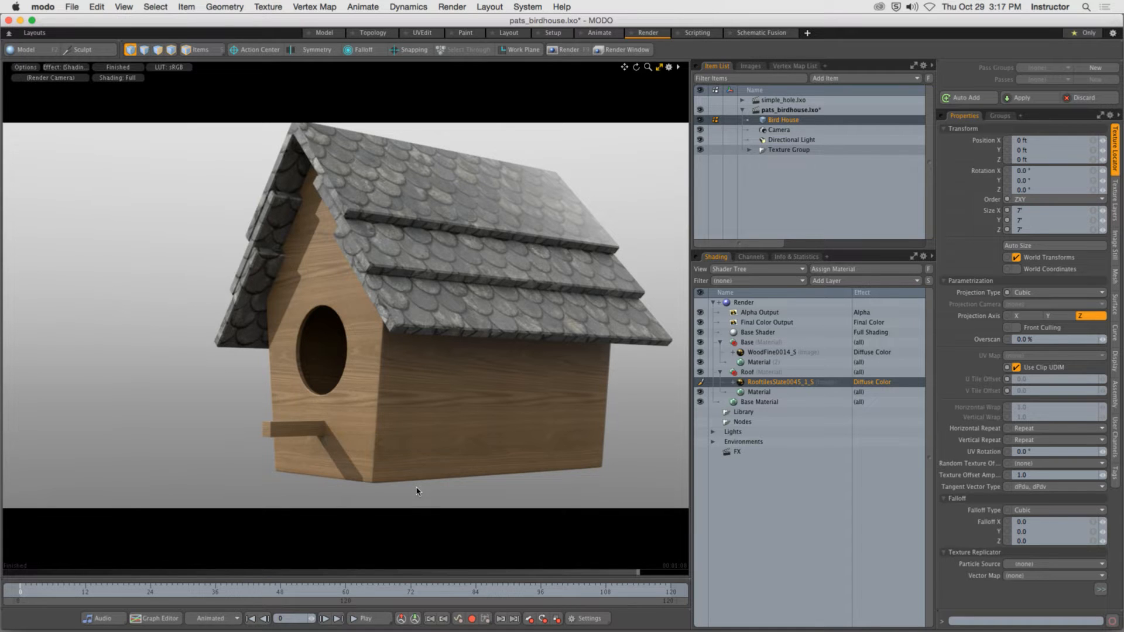
# Select the WoodFine0014_S image in the Base material group and set its projection type to Solid
pyautogui.keyDown('alt'); pyautogui.moveTo(438, 315); pyautogui.dragTo(435, 316); pyautogui.keyUp('alt')
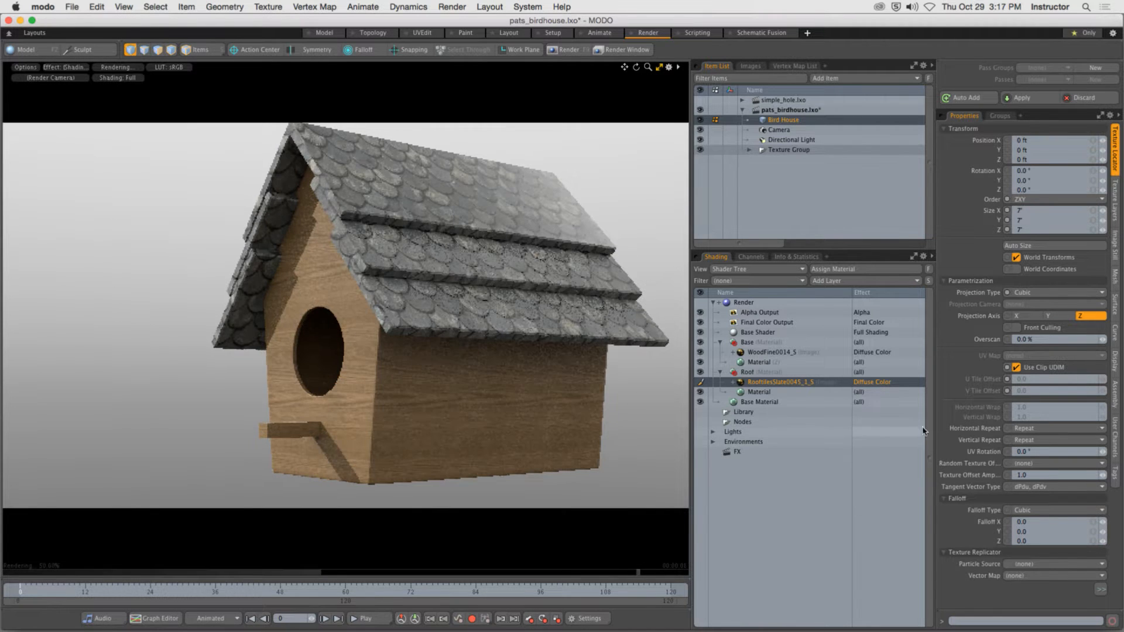
pyautogui.click(777, 354)
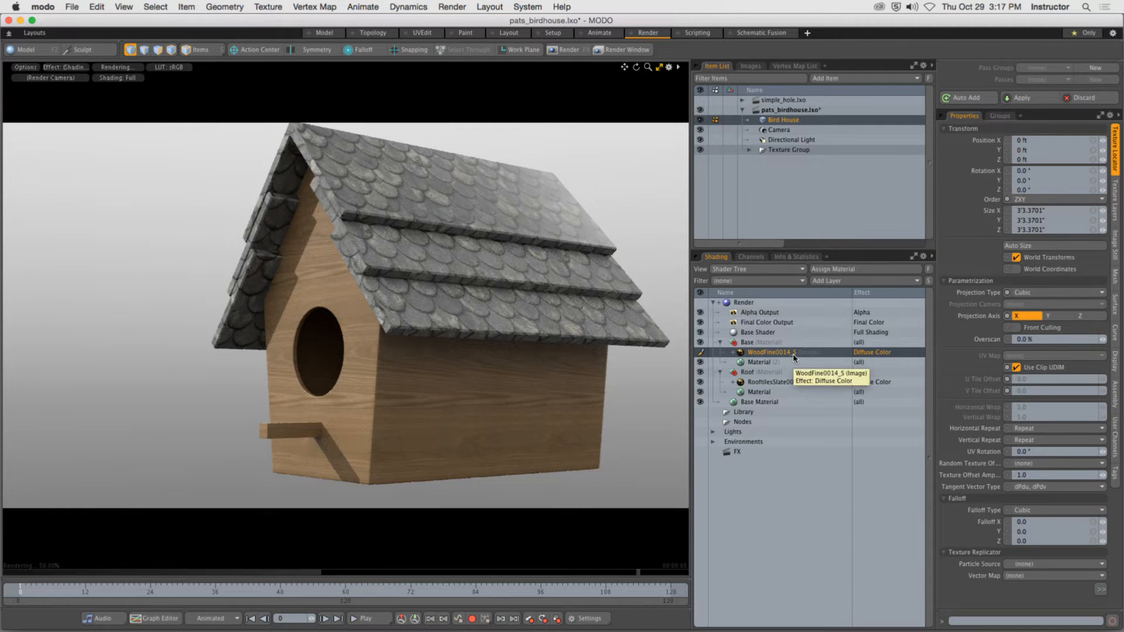
pyautogui.click(1032, 293)
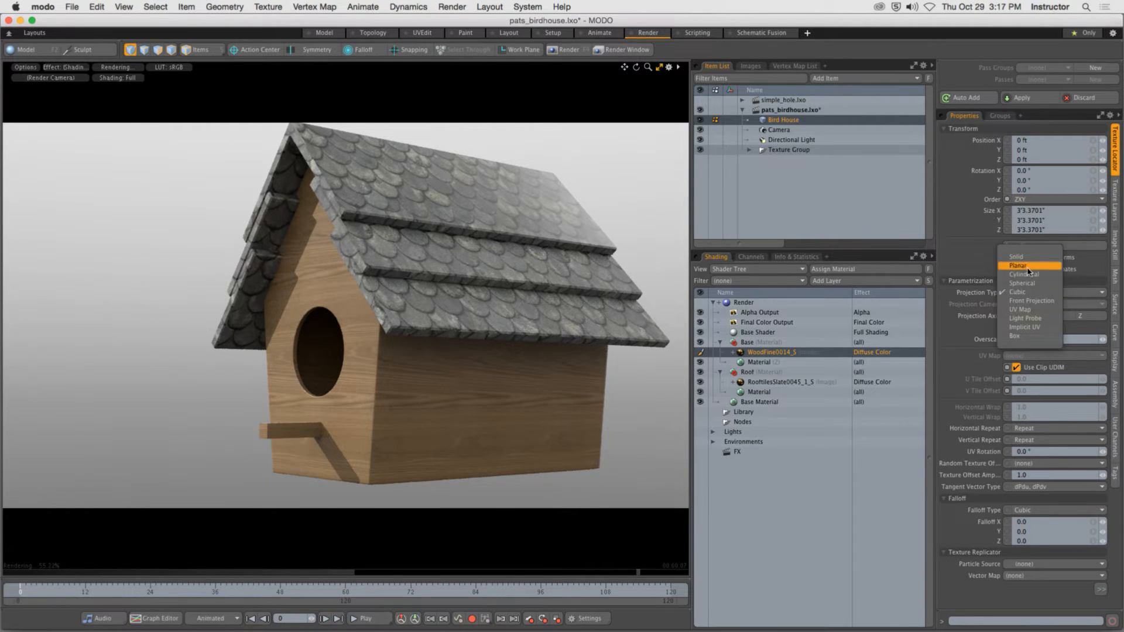
pyautogui.click(1025, 257)
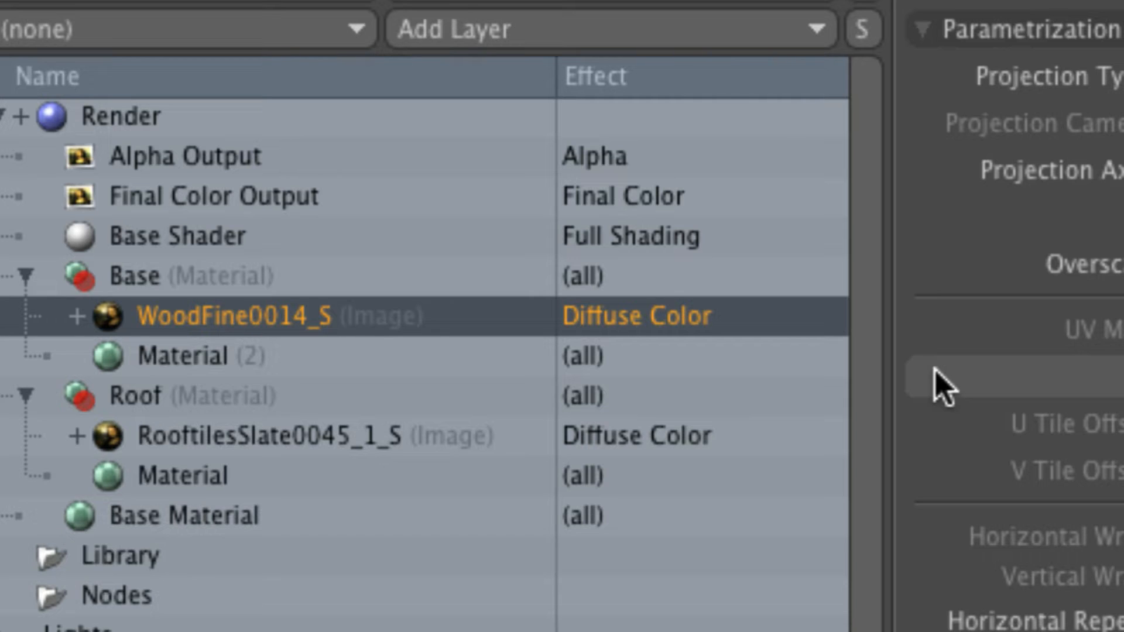
# Create an instance of the WoodFine0014_S image in the Base group and set the instance's effect to Bump
pyautogui.rightClick(328, 319)
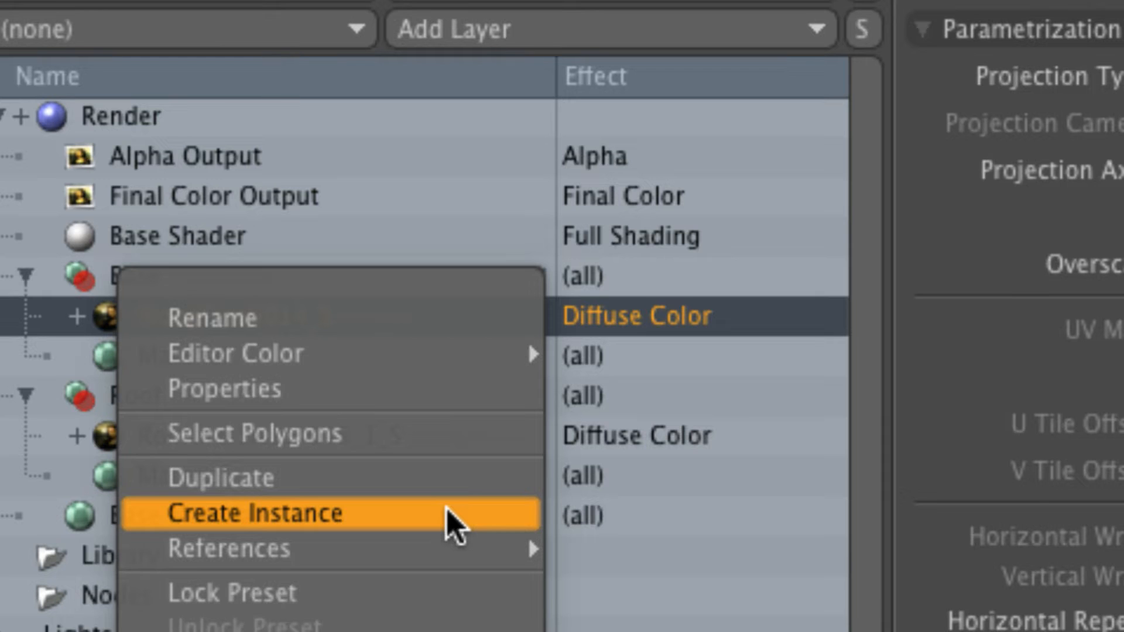
pyautogui.click(451, 524)
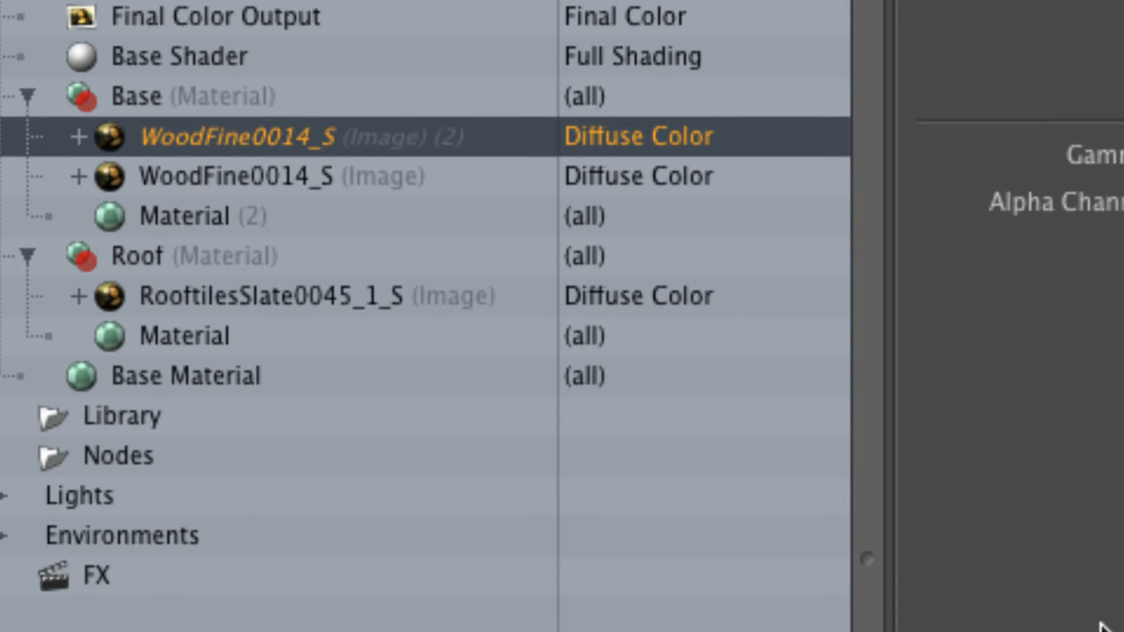
pyautogui.click(671, 138)
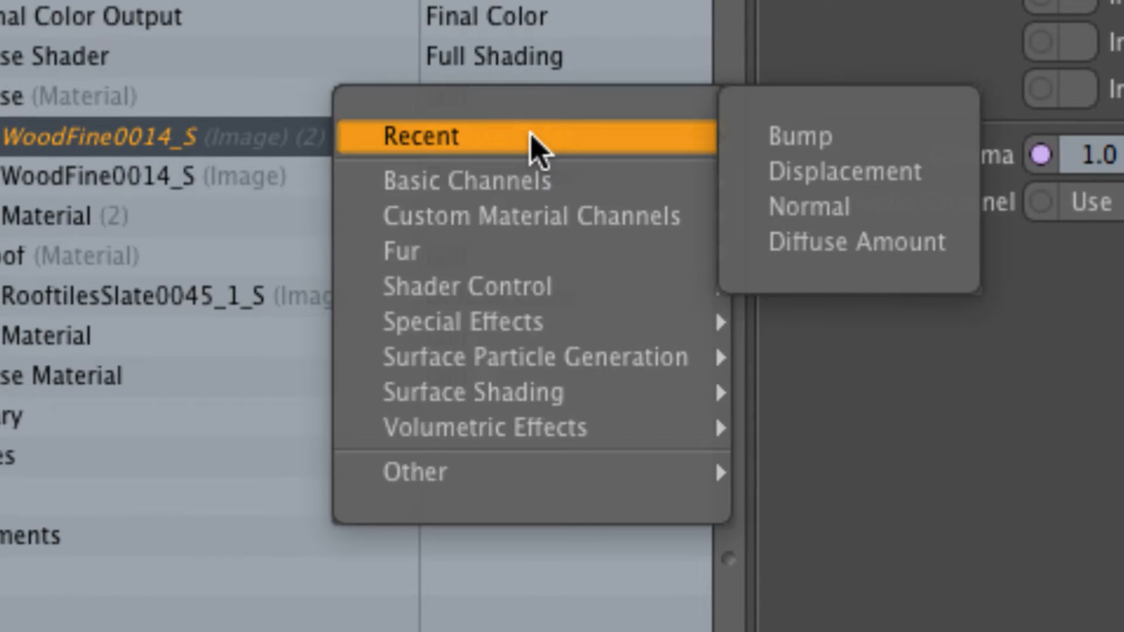
pyautogui.moveTo(537, 390)
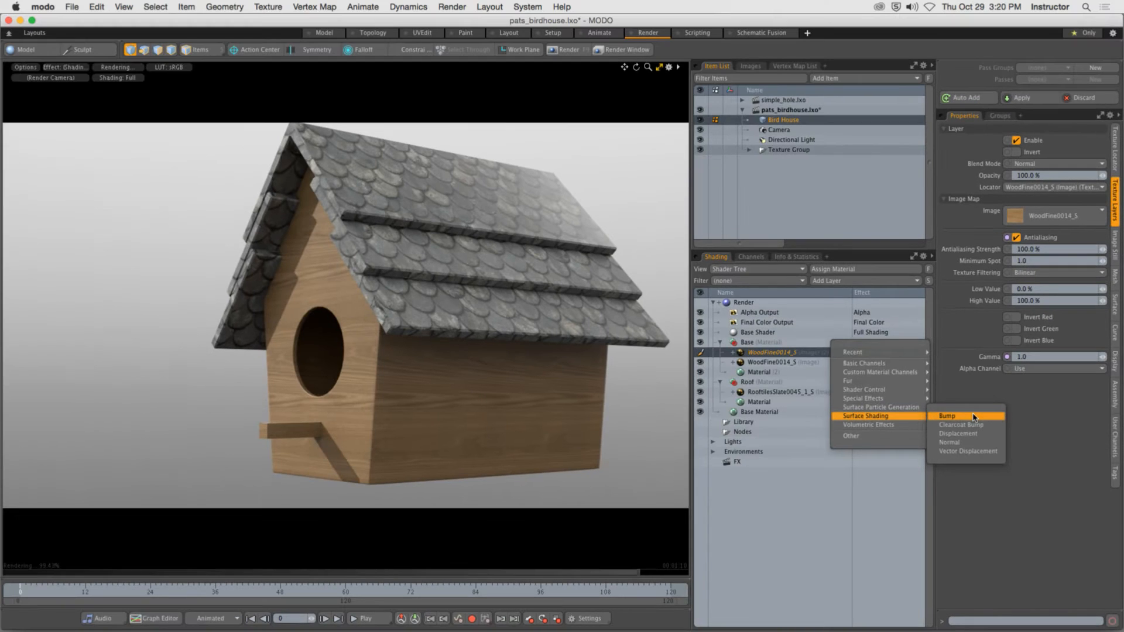
pyautogui.click(905, 391)
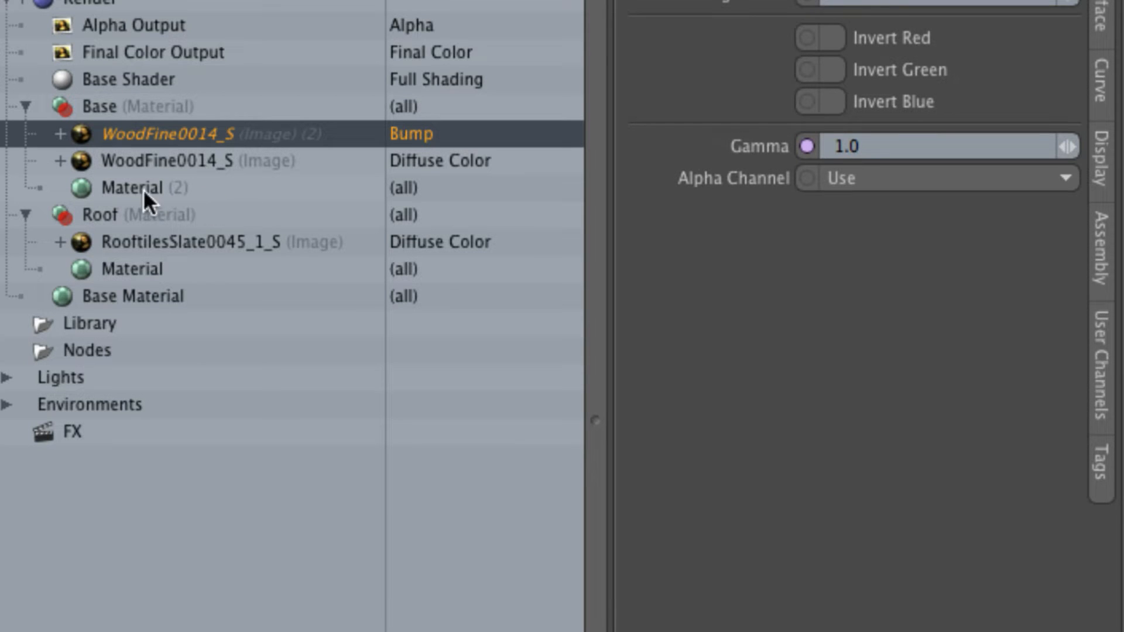
# Set the bump amplitude of the Base group's material to 1"
pyautogui.click(164, 185)
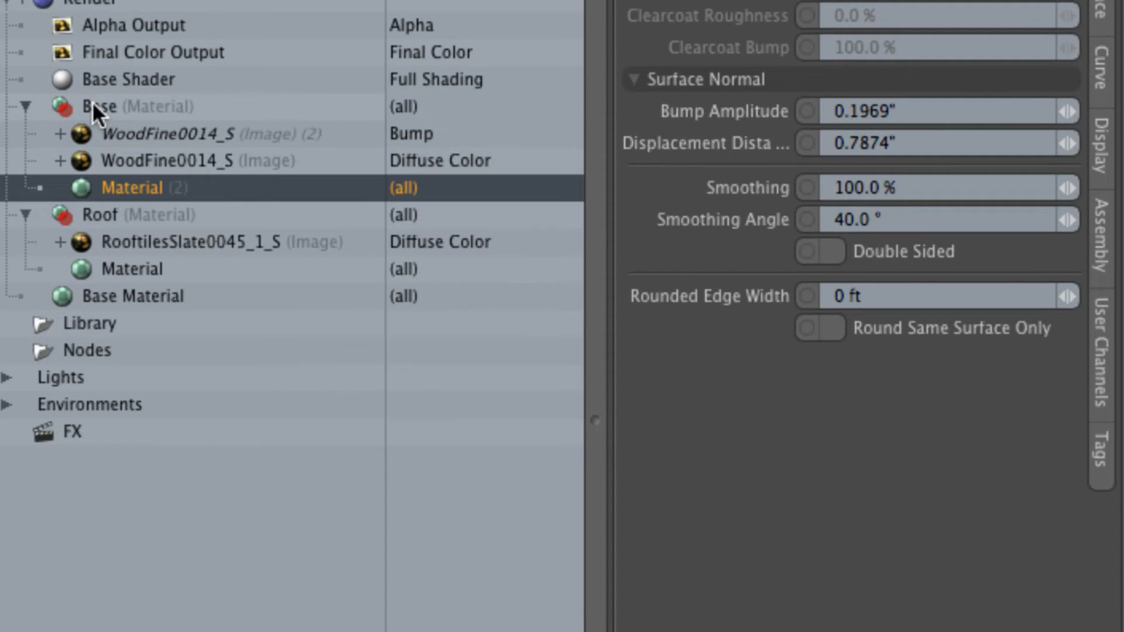
pyautogui.click(92, 104)
pyautogui.click(120, 135)
pyautogui.click(126, 159)
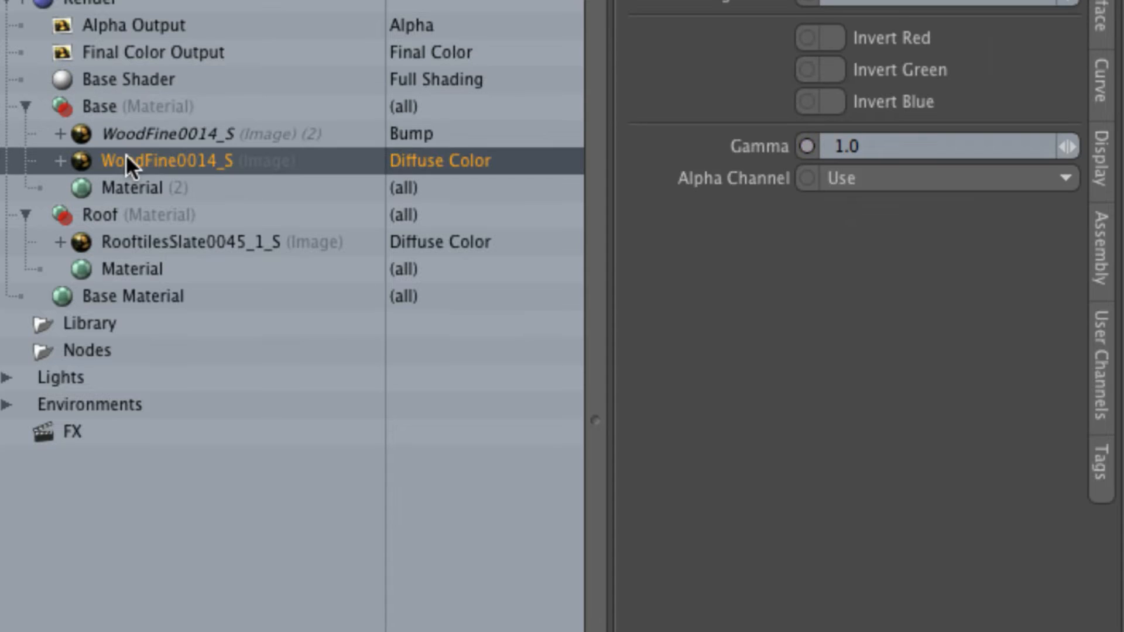
pyautogui.click(124, 195)
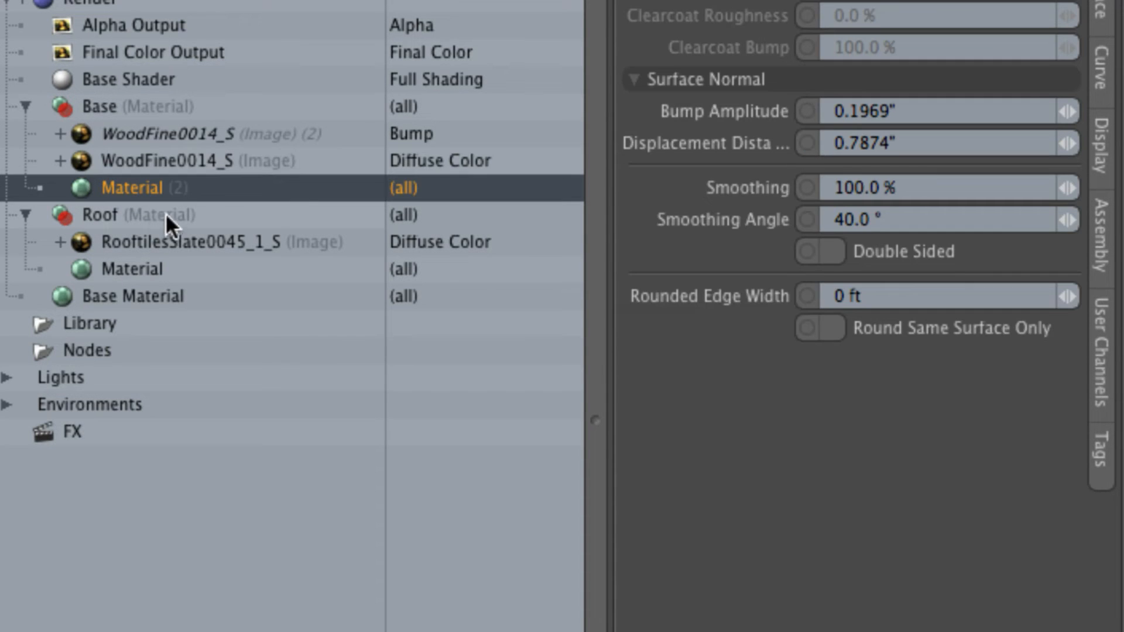
pyautogui.click(917, 109)
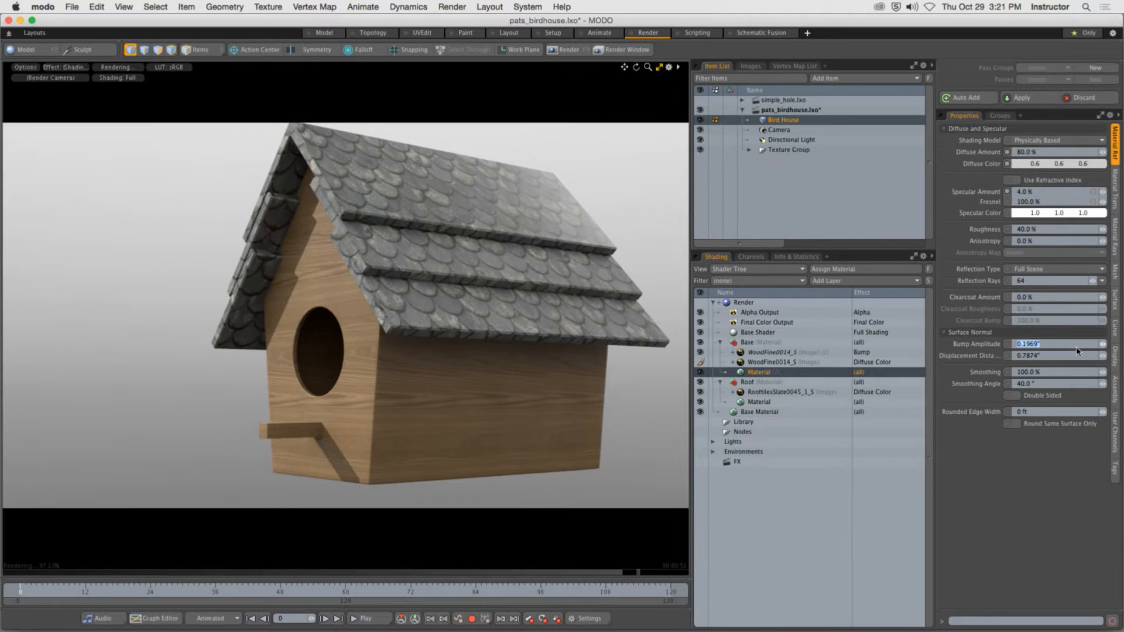
pyautogui.write('0.875')
pyautogui.press('Return')
pyautogui.moveTo(1103, 344); pyautogui.dragTo(1106, 344)
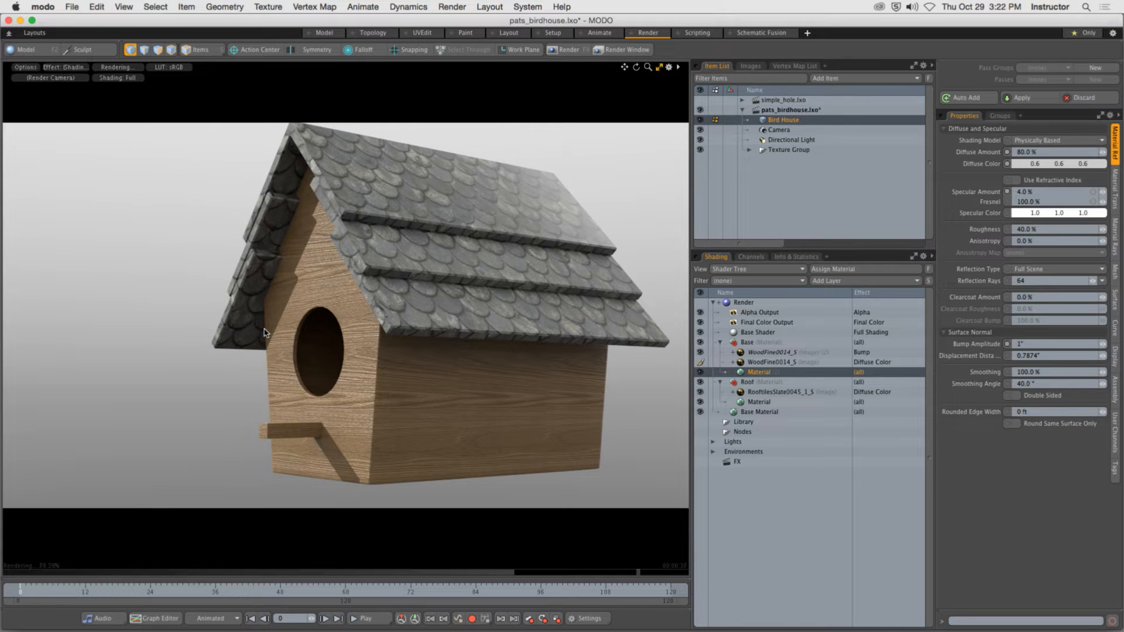
# Inspect the wood bump on the birdhouse from different preview angles and render the full frame
pyautogui.keyDown('alt'); pyautogui.moveTo(318, 363); pyautogui.dragTo(360, 305); pyautogui.keyUp('alt')
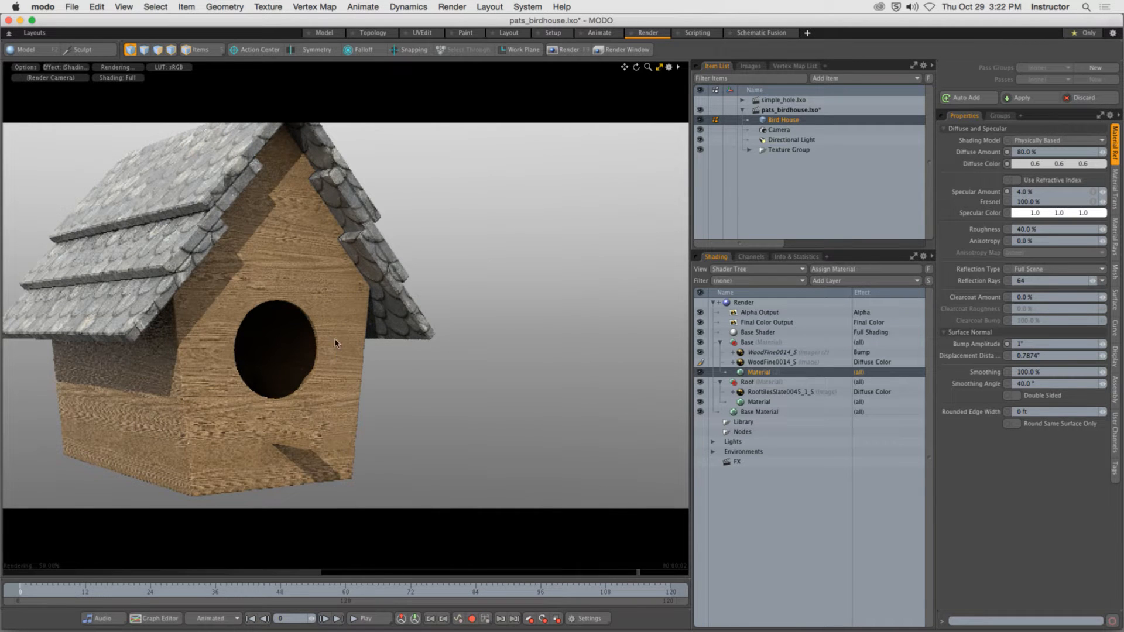
pyautogui.keyDown('alt'); pyautogui.moveTo(335, 342); pyautogui.dragTo(371, 340); pyautogui.keyUp('alt')
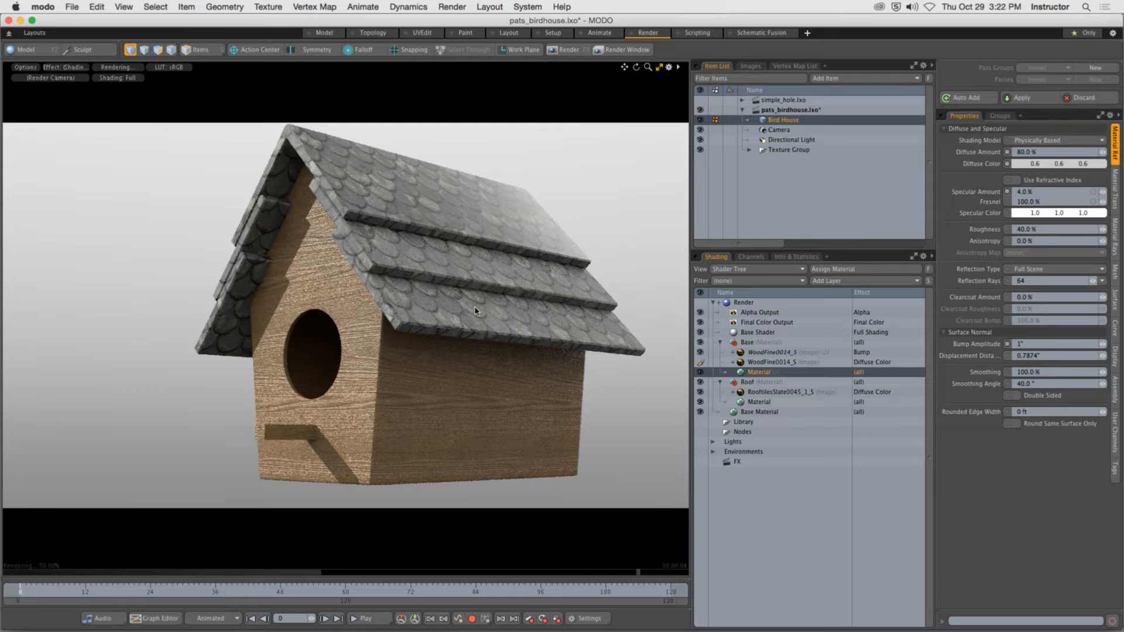
pyautogui.click(579, 50)
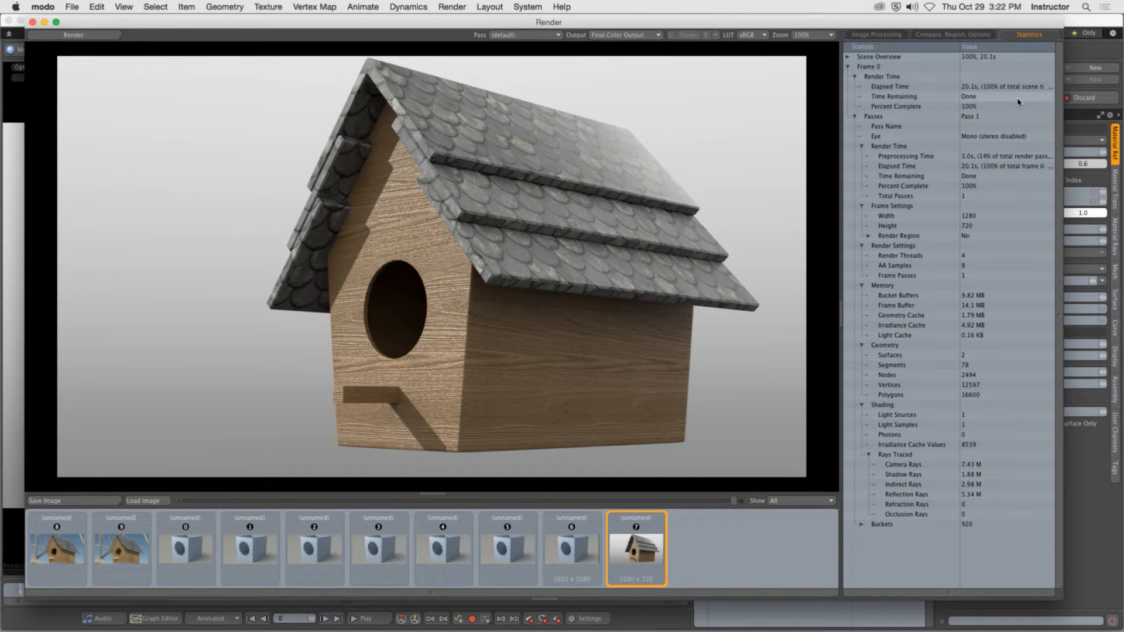
# Disable the WoodFine0014_S bump layer in the Base group and render the birdhouse again
pyautogui.moveTo(1063, 91); pyautogui.dragTo(666, 81)
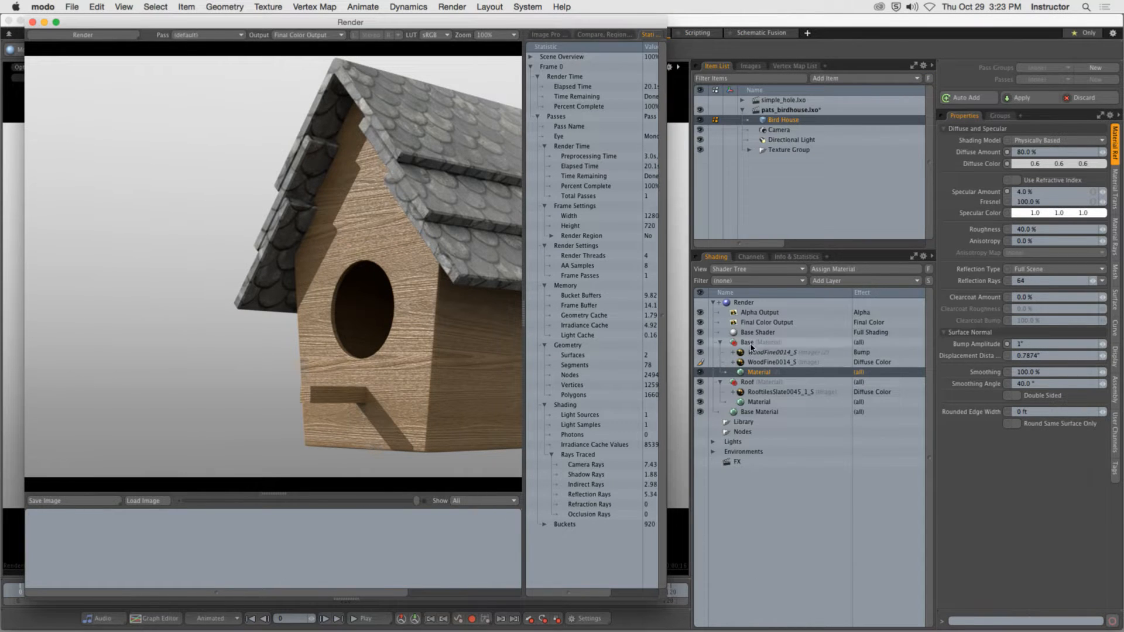
pyautogui.click(701, 354)
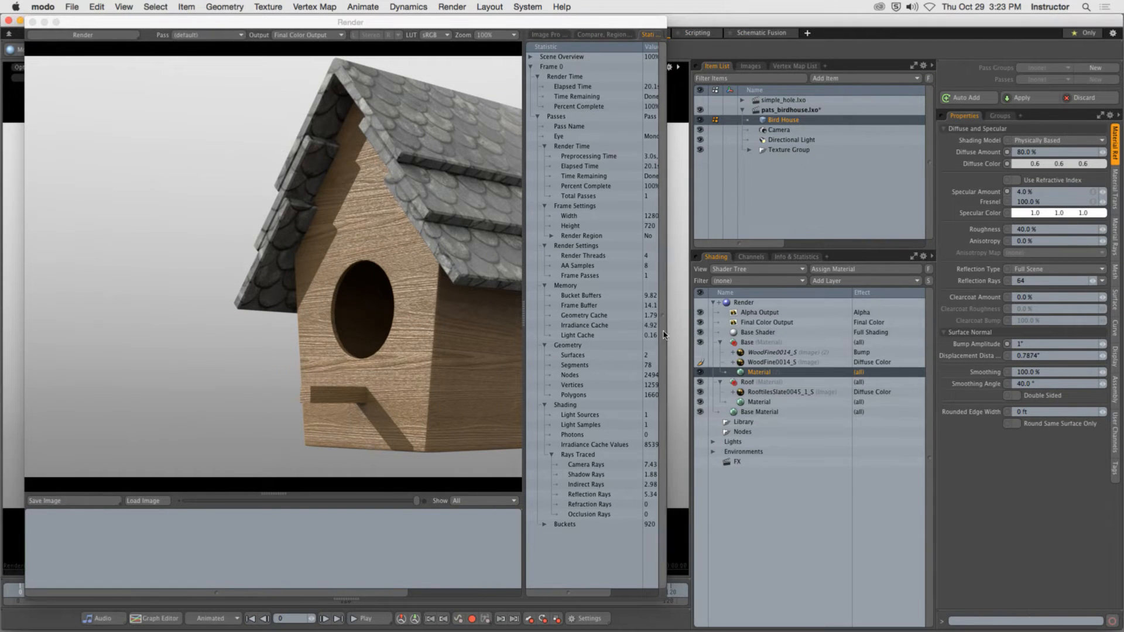
pyautogui.moveTo(667, 333); pyautogui.dragTo(1048, 351)
pyautogui.click(122, 38)
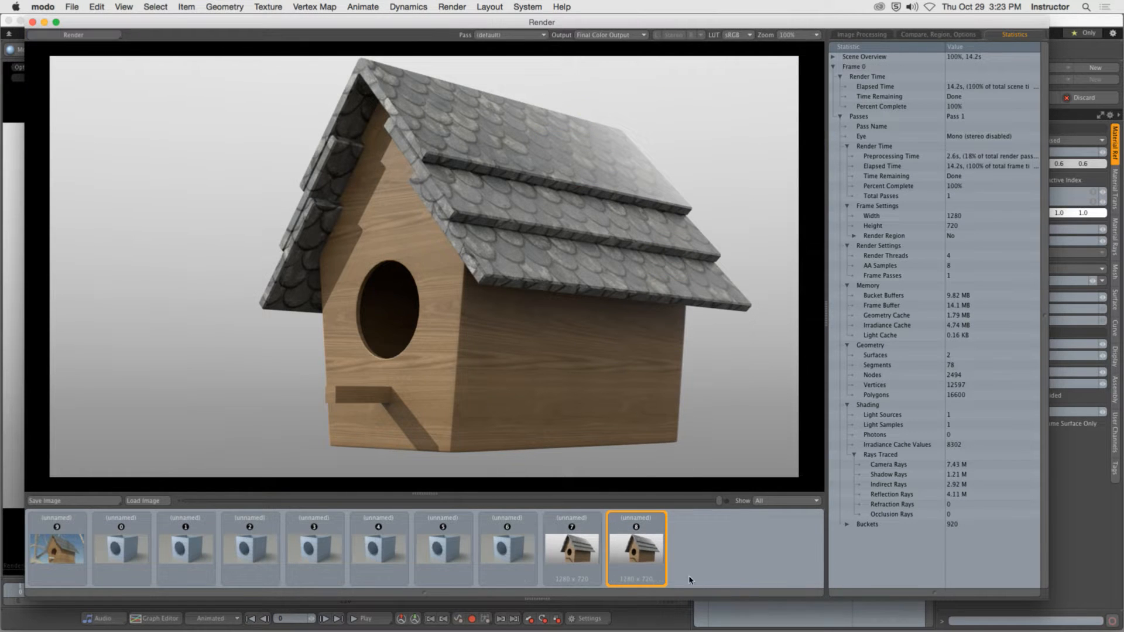
# Compare the birdhouse renders with and without wood bump and close the render window
pyautogui.click(640, 555)
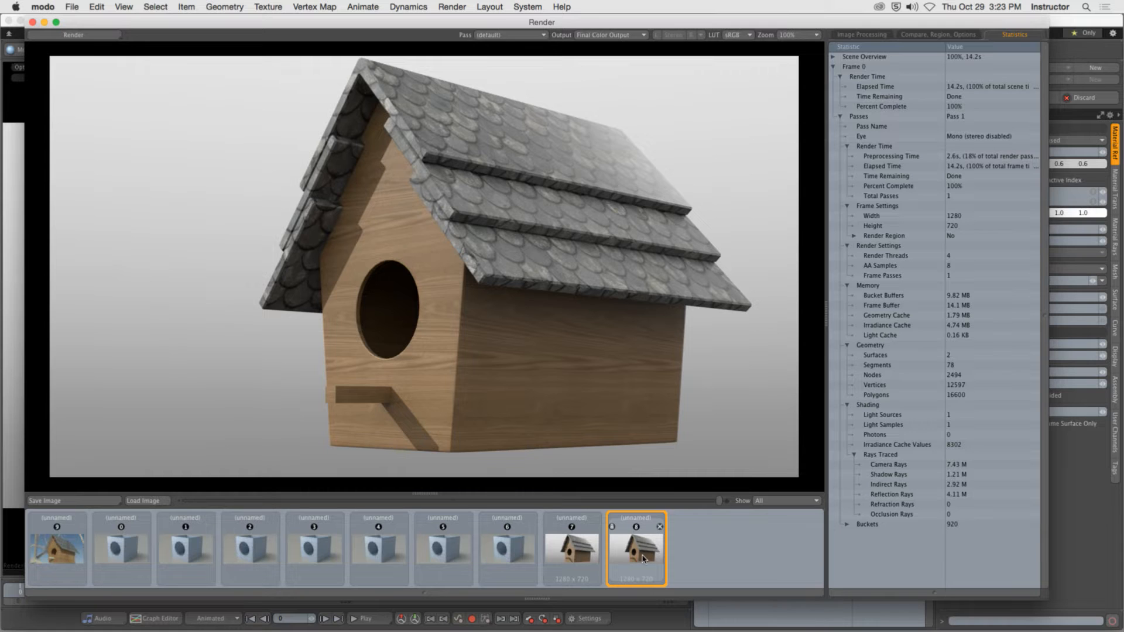
pyautogui.click(583, 556)
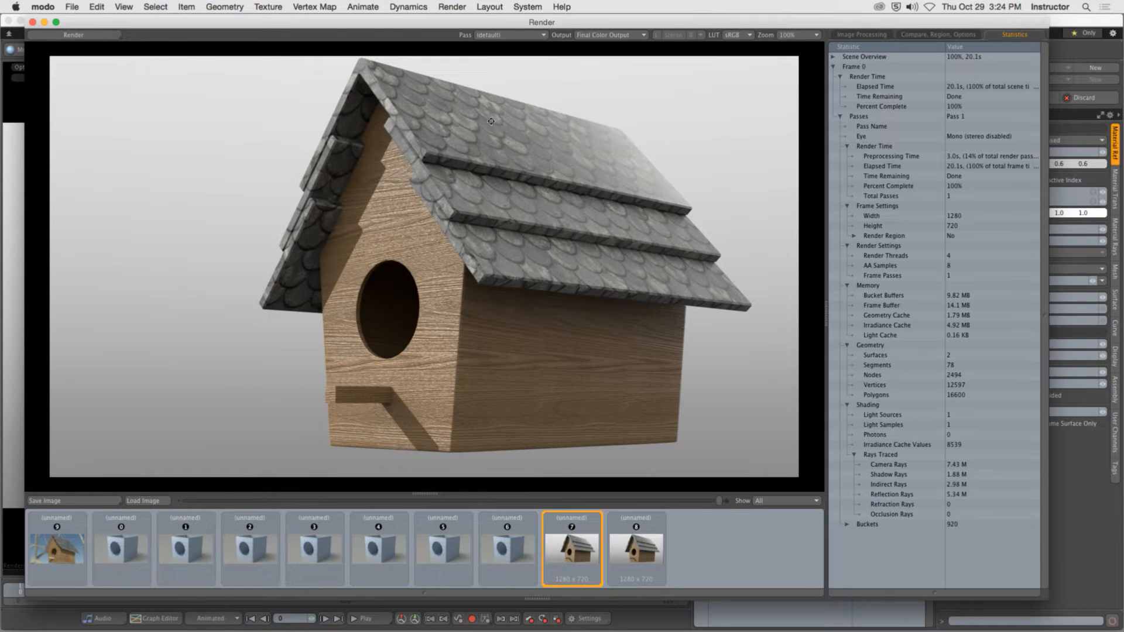
pyautogui.click(33, 22)
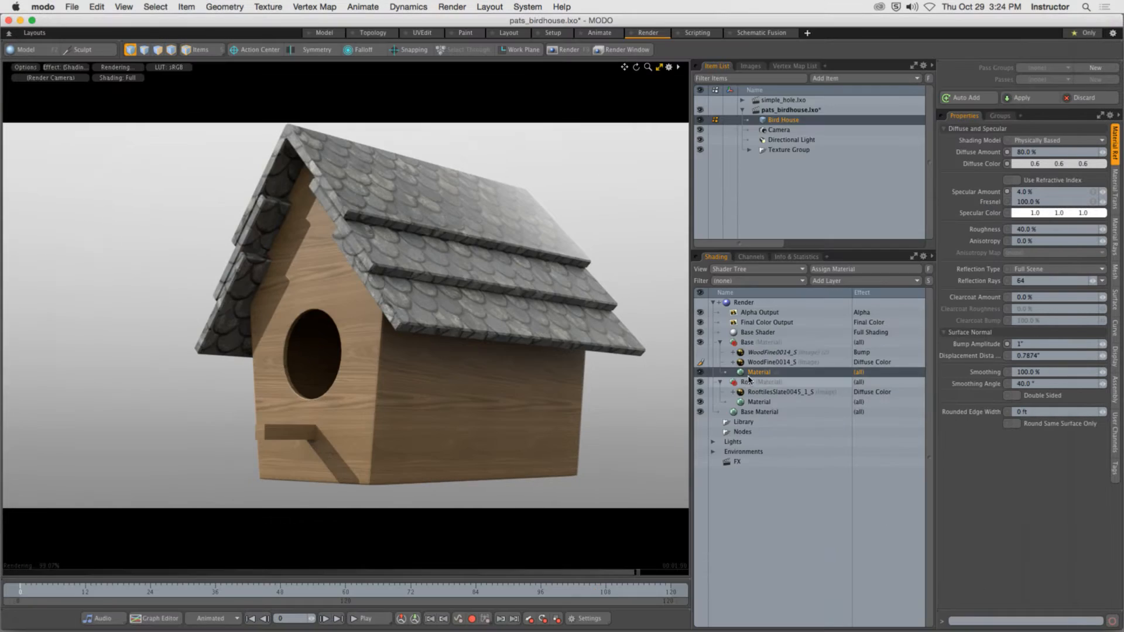
# Create an instance of the RooftilesSlate0045_1_S image in the Roof group and set the instance's effect to Bump
pyautogui.click(779, 392)
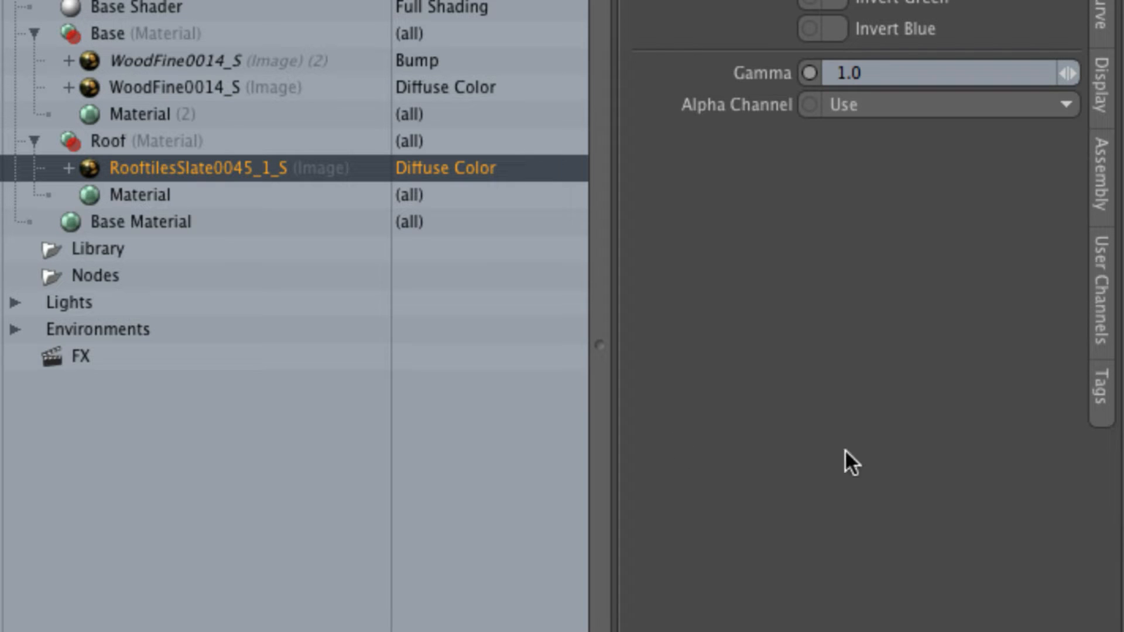
pyautogui.rightClick(226, 172)
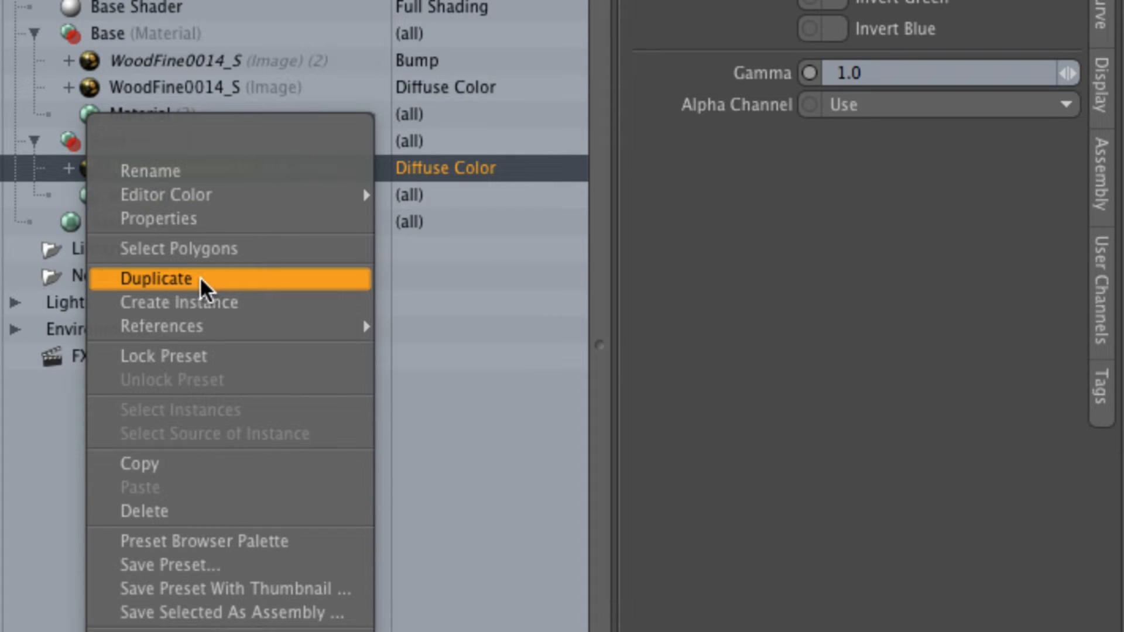
pyautogui.click(238, 301)
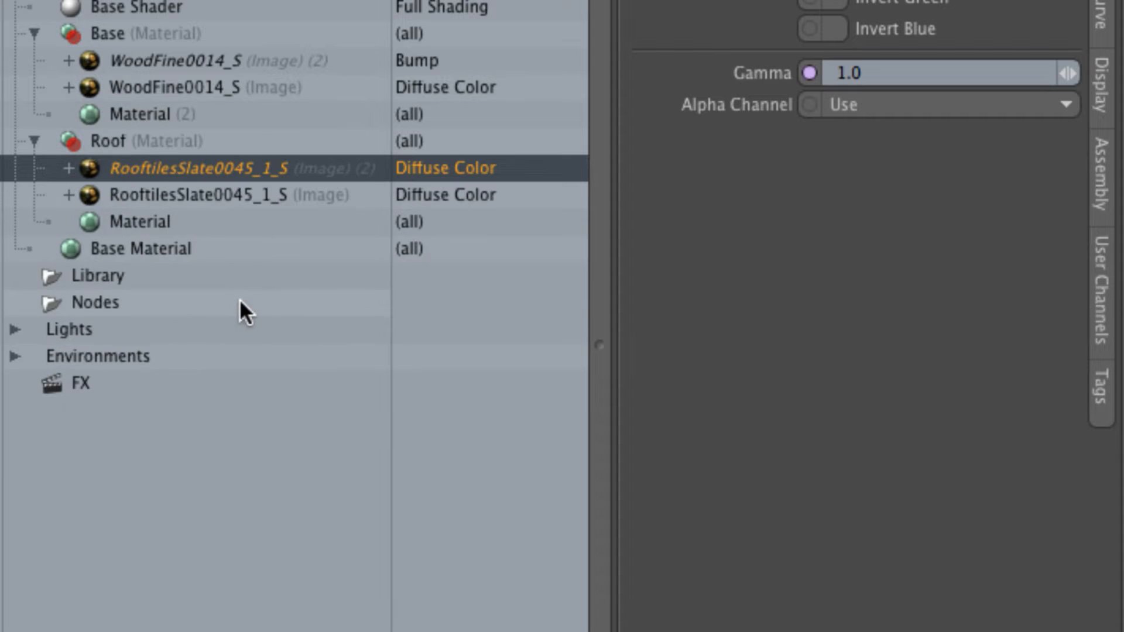
pyautogui.click(231, 197)
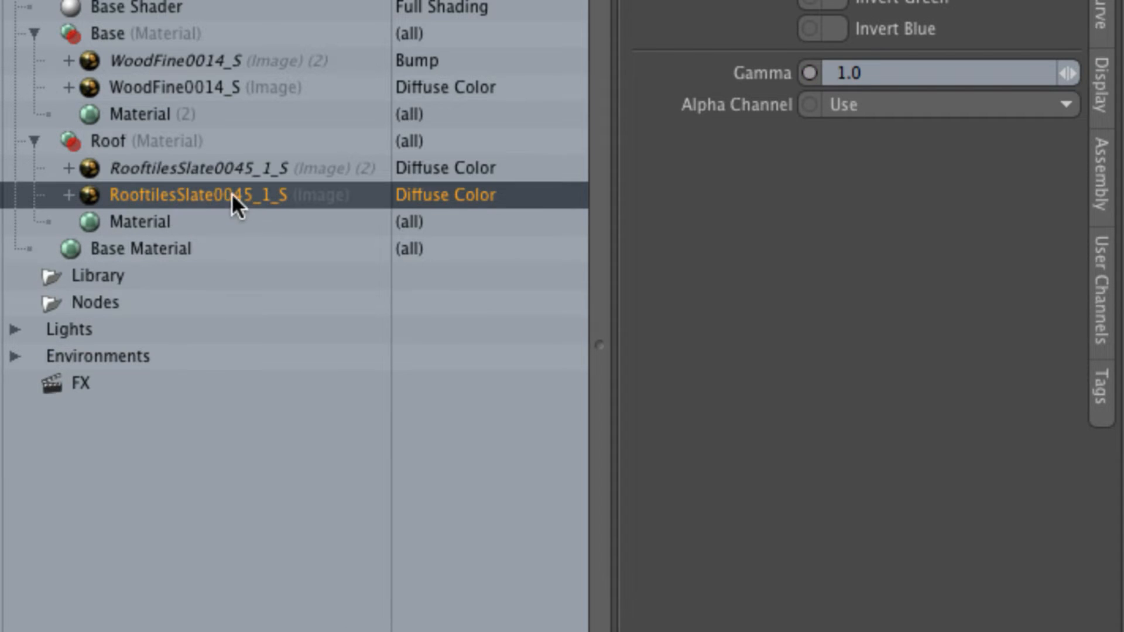
pyautogui.click(197, 174)
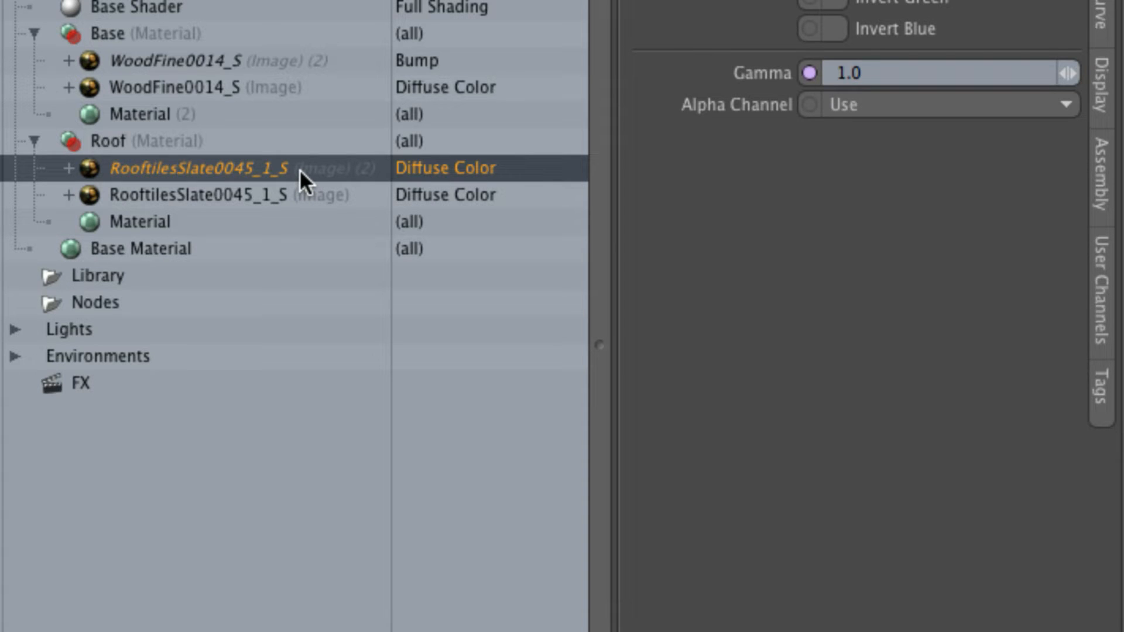
pyautogui.click(448, 169)
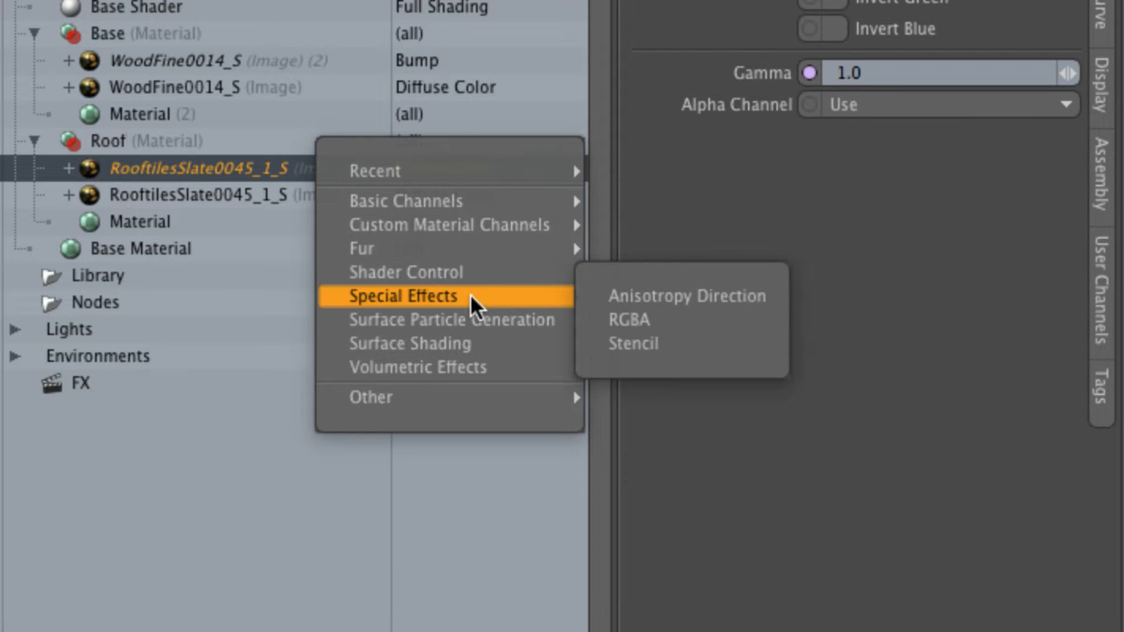
pyautogui.moveTo(469, 336)
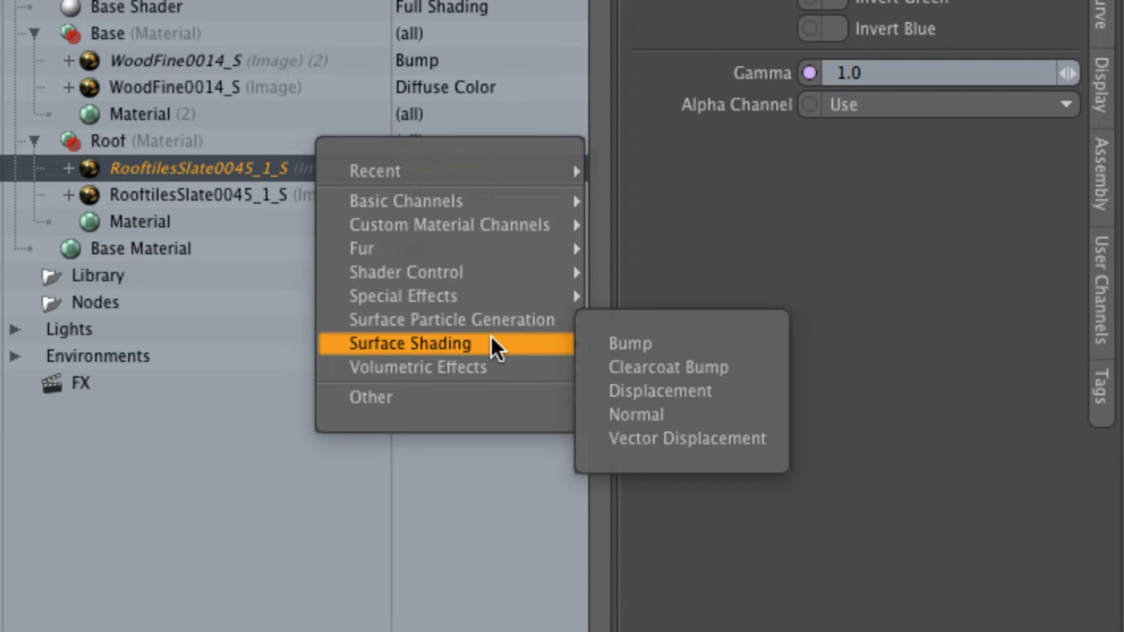
pyautogui.click(672, 345)
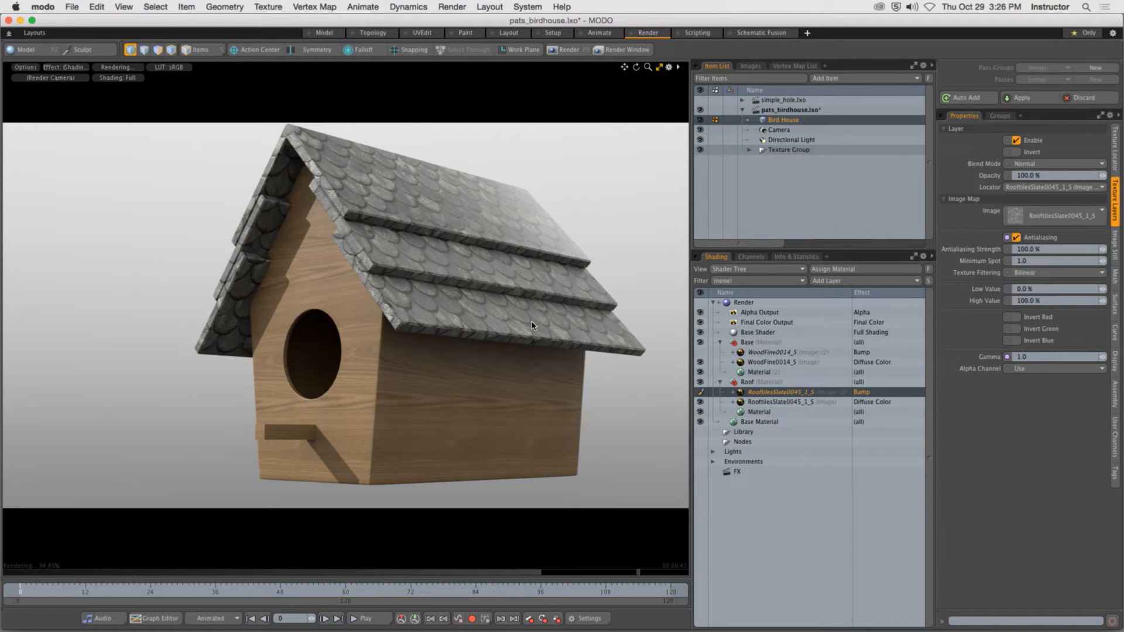
# Set the bump amplitude of the Roof group's material to about 4.34"
pyautogui.click(761, 412)
pyautogui.click(1048, 344)
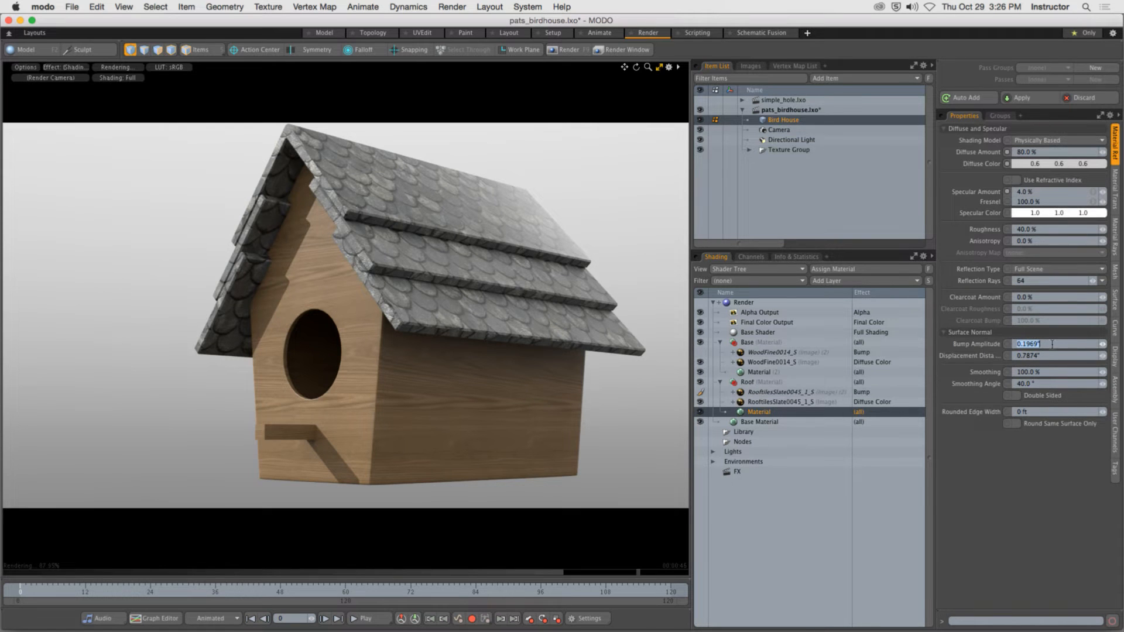
pyautogui.write('1.5')
pyautogui.press('Return')
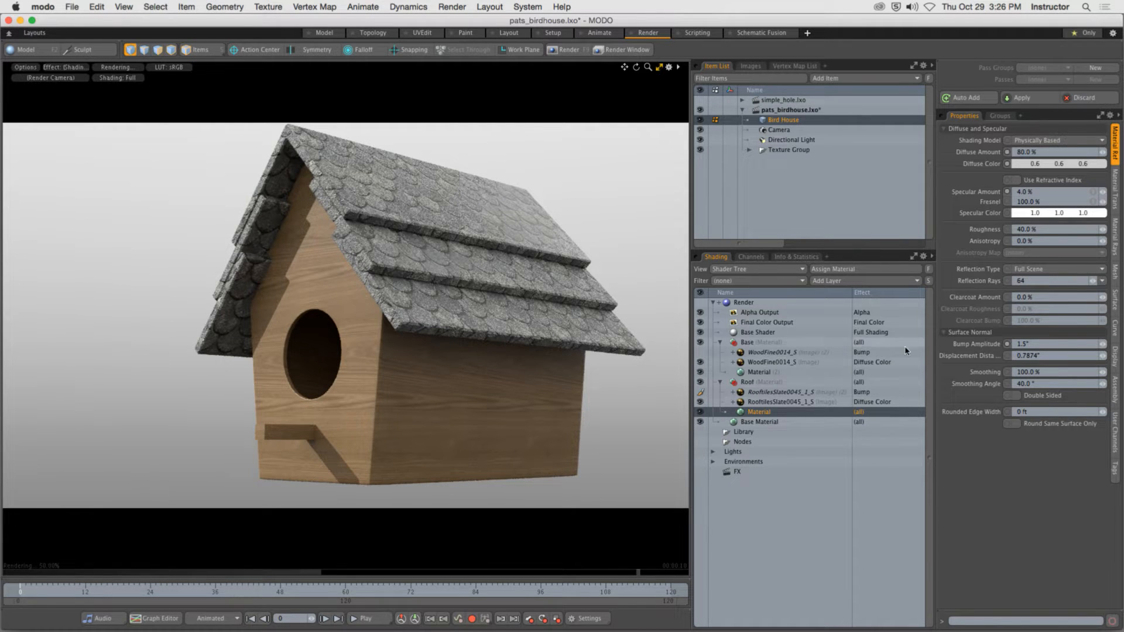
pyautogui.moveTo(1104, 345); pyautogui.dragTo(1115, 345)
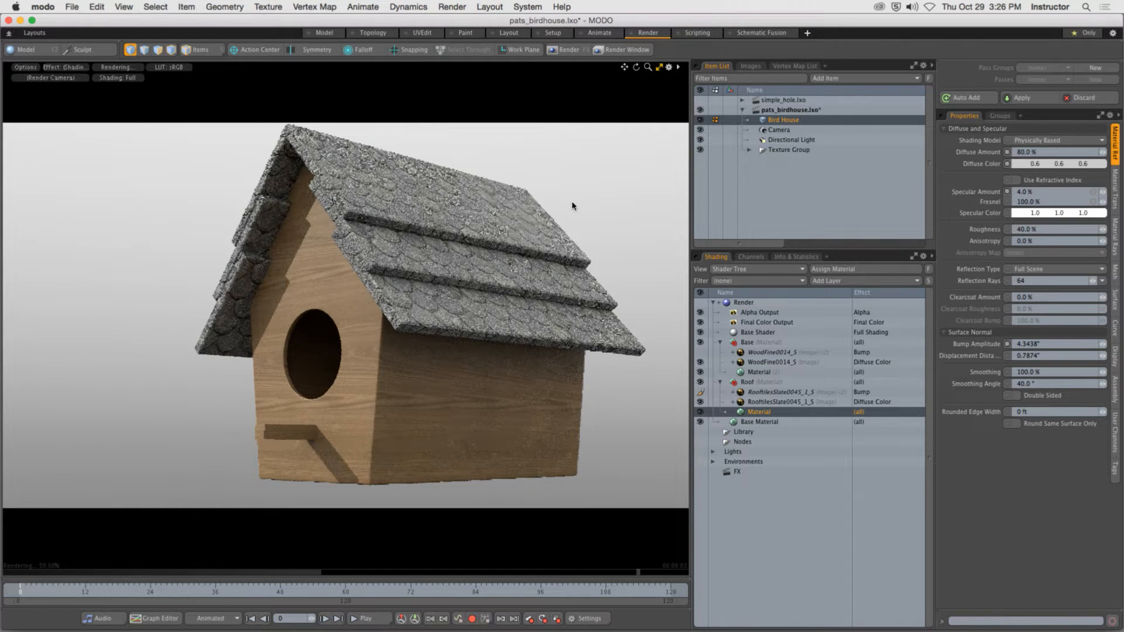
# Render the birdhouse with the Base's wood bump layer re-enabled and compare it with the previous render
pyautogui.click(700, 352)
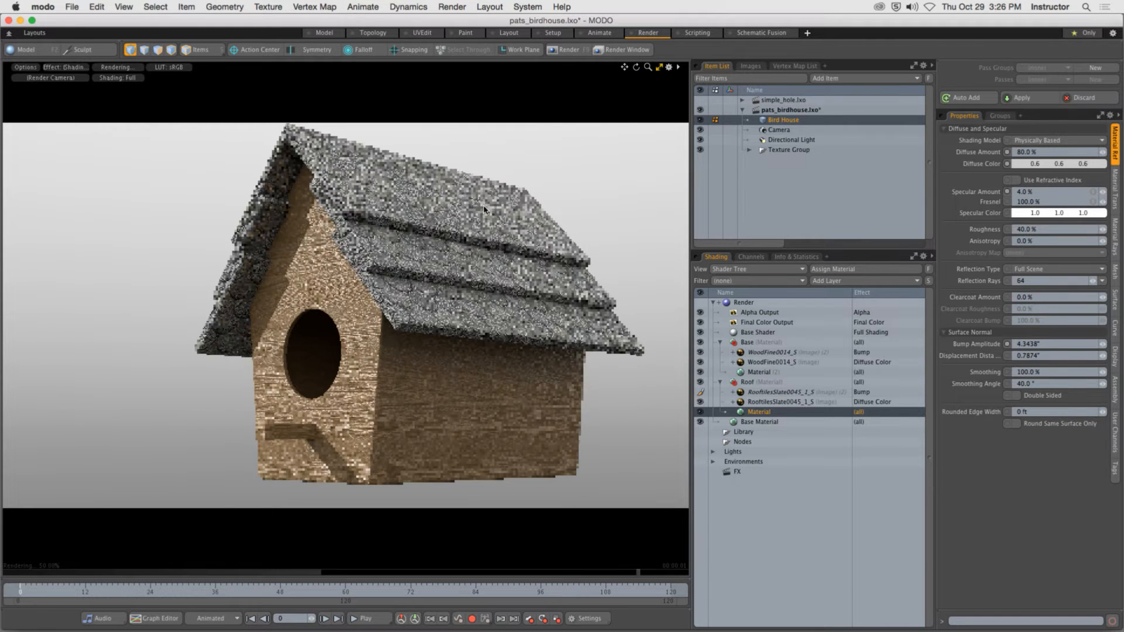
pyautogui.click(565, 49)
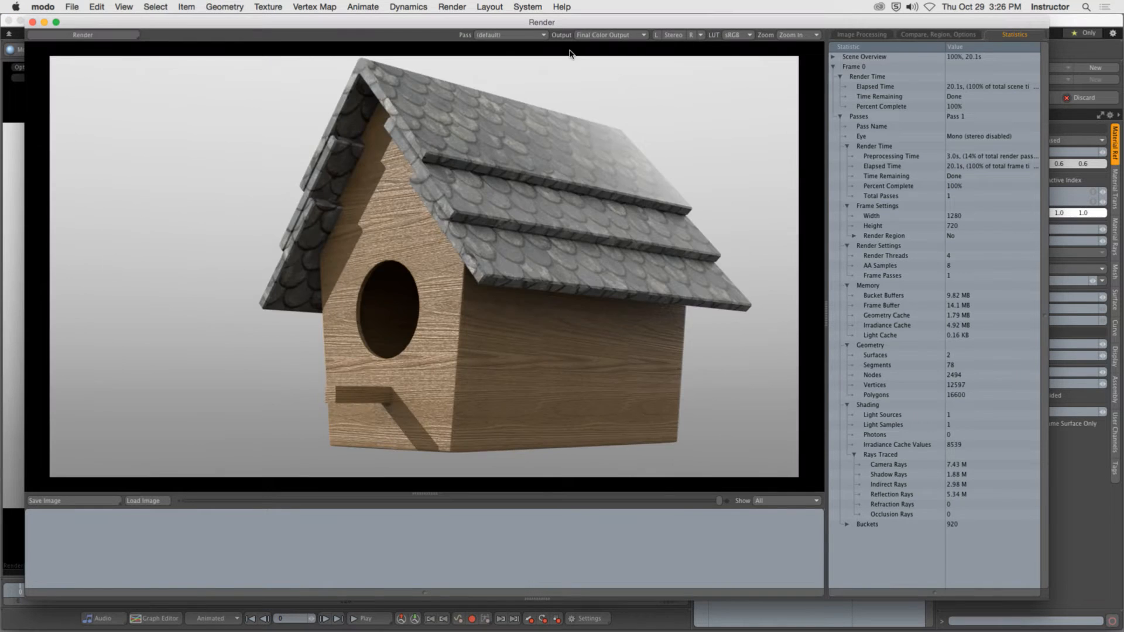
pyautogui.press('F9')
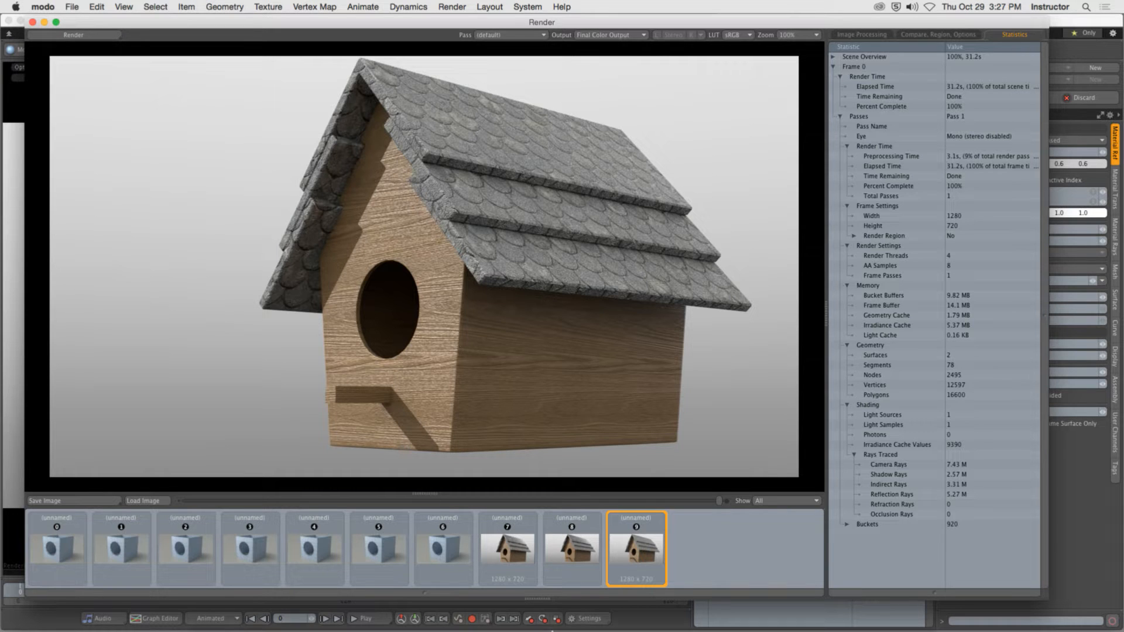
pyautogui.click(571, 550)
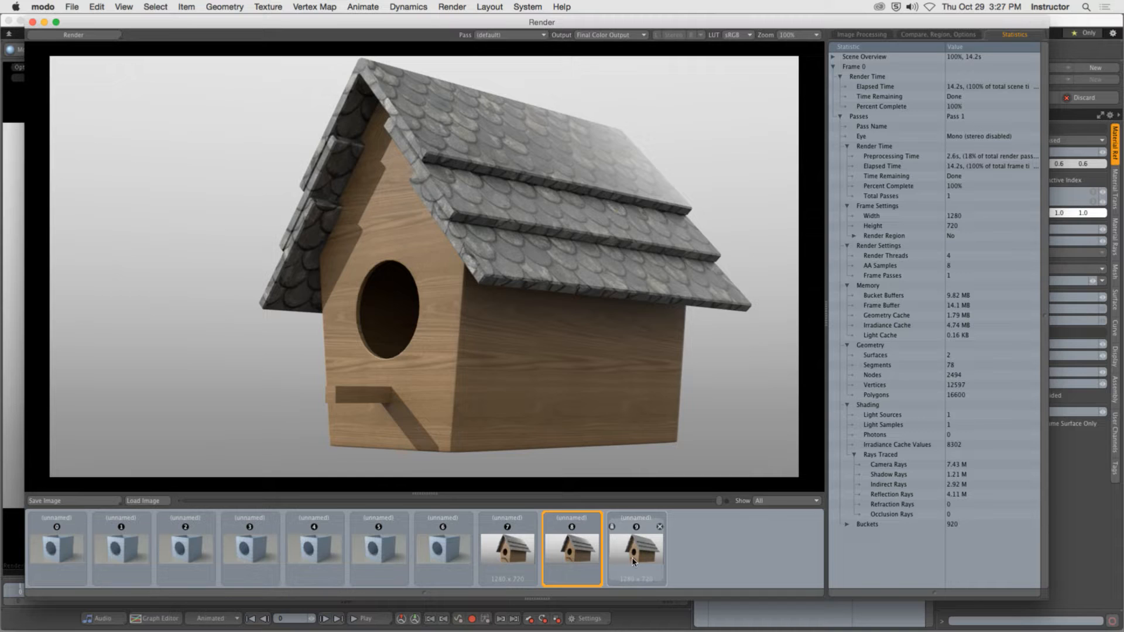
pyautogui.click(632, 561)
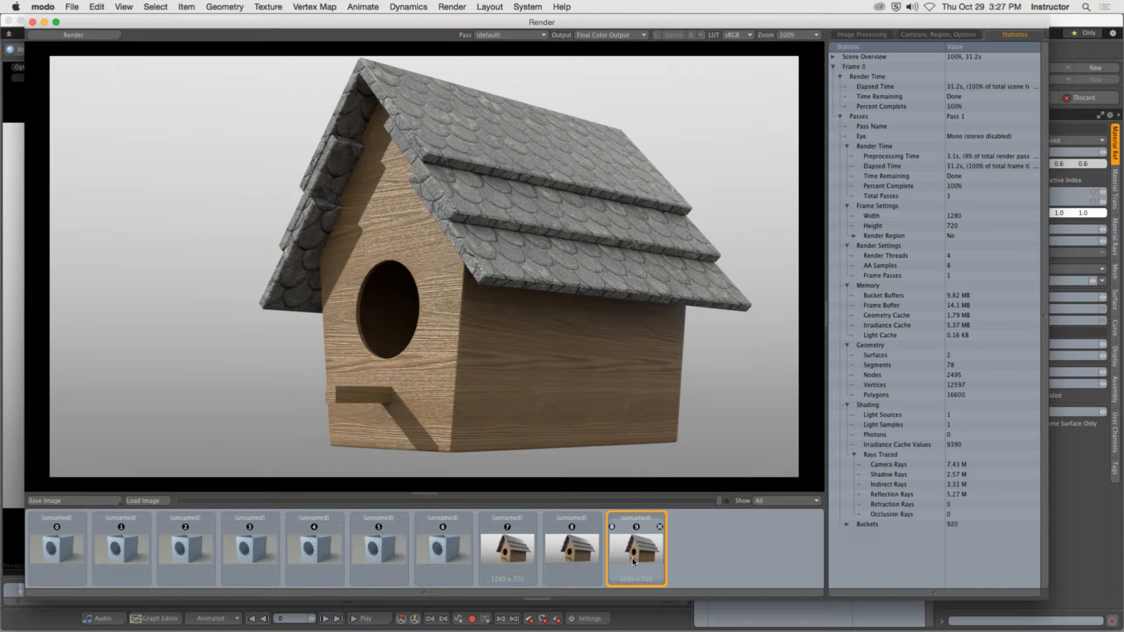
# Compare the last two birdhouse renders, with and without the roof and wood bump, and close the render window
pyautogui.click(578, 557)
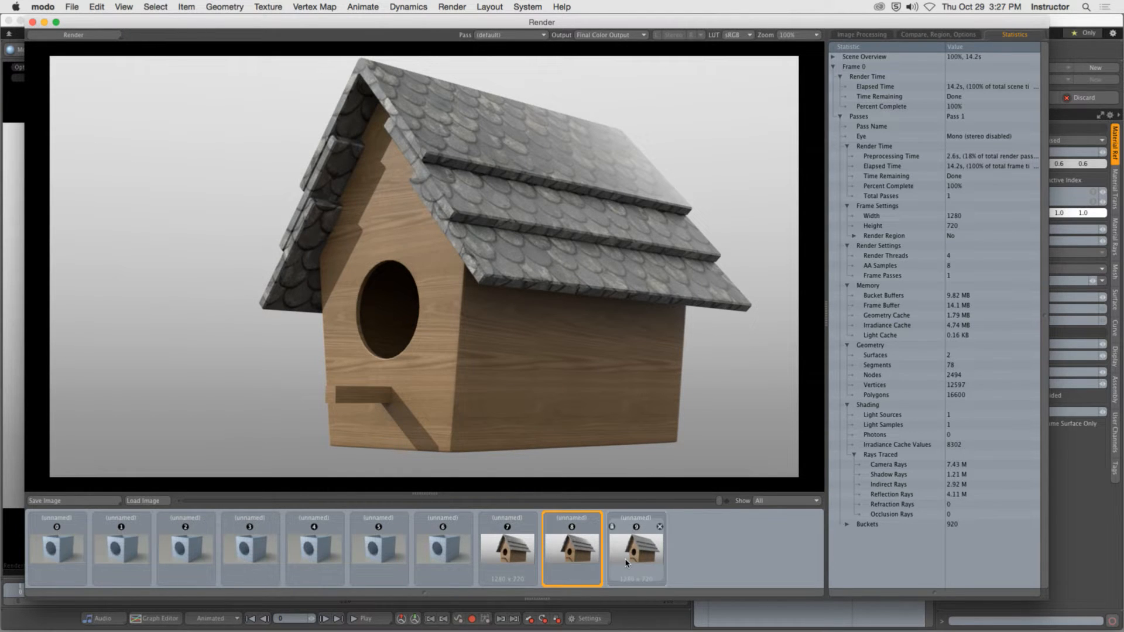
pyautogui.click(626, 563)
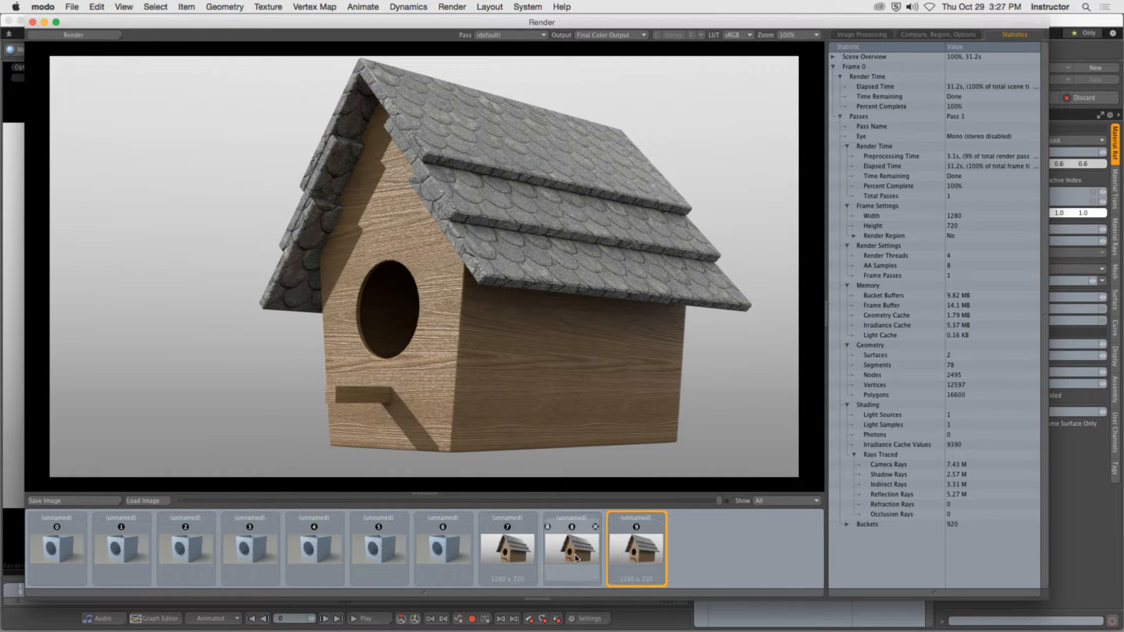
pyautogui.click(577, 558)
pyautogui.click(626, 556)
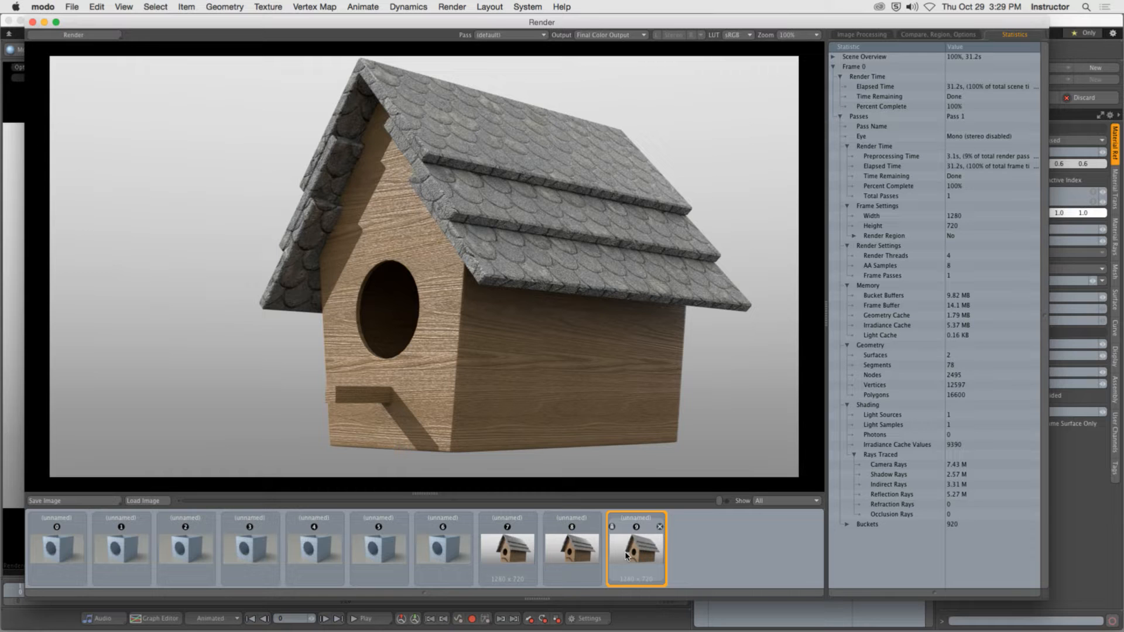
pyautogui.click(33, 21)
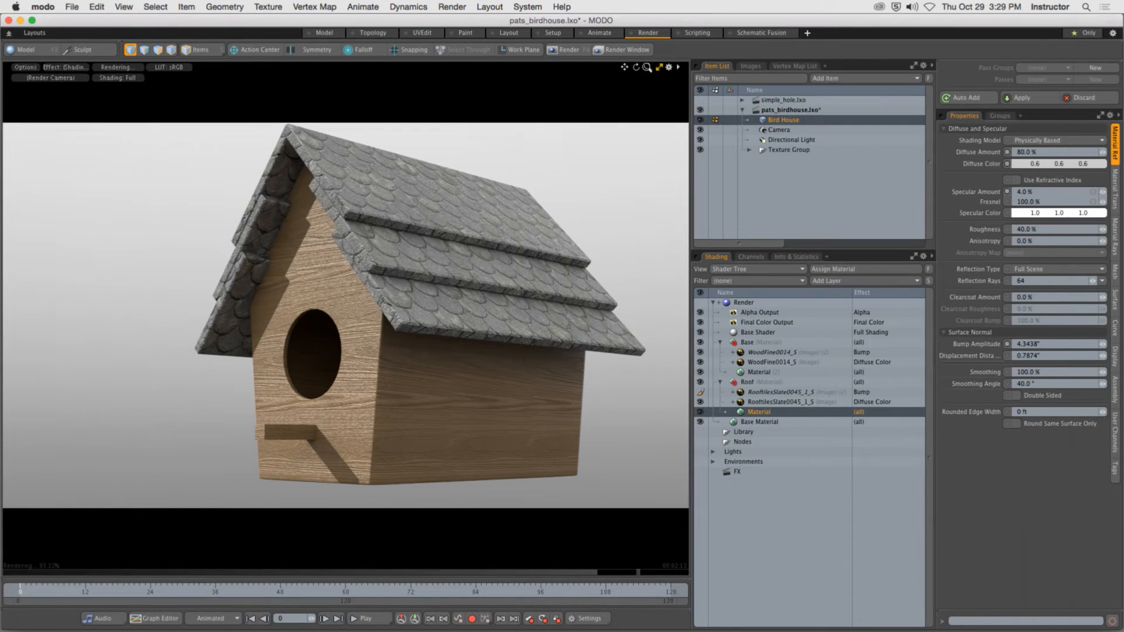
# Restore the maximized render preview to its normal size and enlarge the 3D viewport below it
pyautogui.click(660, 67)
pyautogui.keyDown('ctrl'); pyautogui.keyDown('alt'); pyautogui.moveTo(468, 396); pyautogui.dragTo(386, 355); pyautogui.keyUp('alt'); pyautogui.keyUp('ctrl')
pyautogui.moveTo(395, 314); pyautogui.dragTo(398, 191)
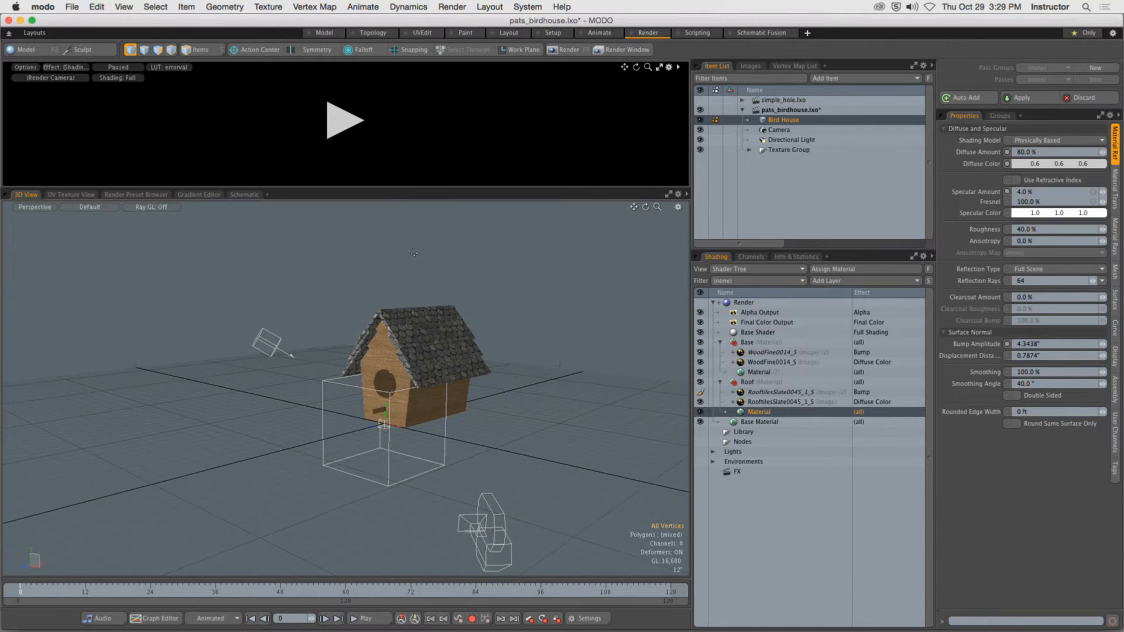
pyautogui.keyDown('alt'); pyautogui.moveTo(375, 352); pyautogui.dragTo(337, 316); pyautogui.keyUp('alt')
pyautogui.press('o')
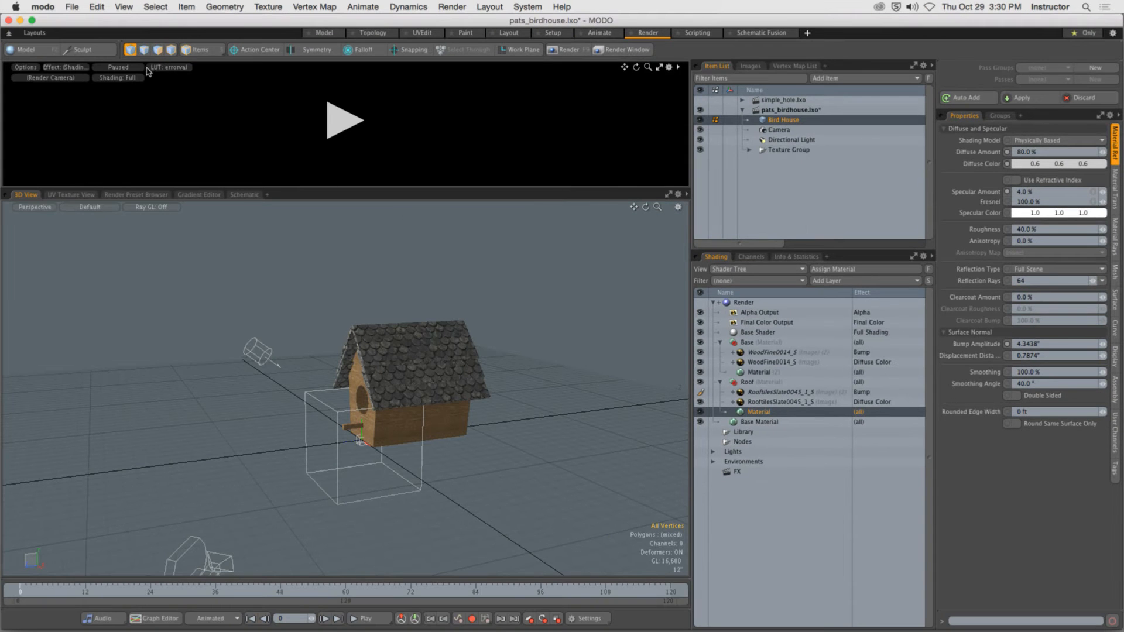
# Draw a large flat ground plane under the birdhouse with the Cube primitive and close the modeling palette
pyautogui.click(27, 49)
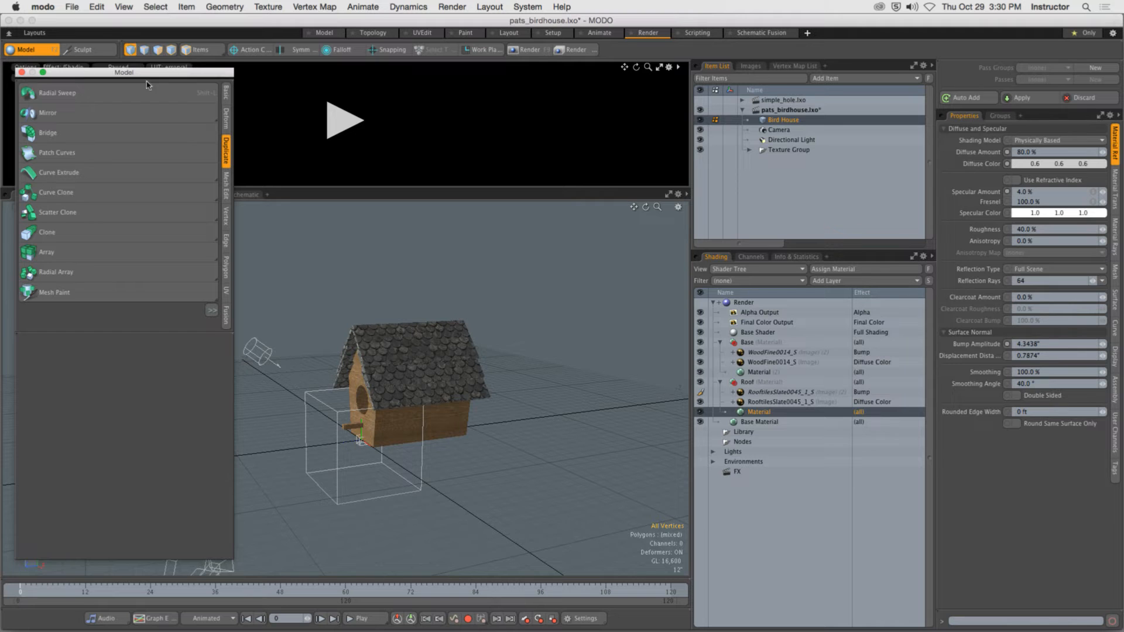
pyautogui.click(226, 92)
pyautogui.click(54, 97)
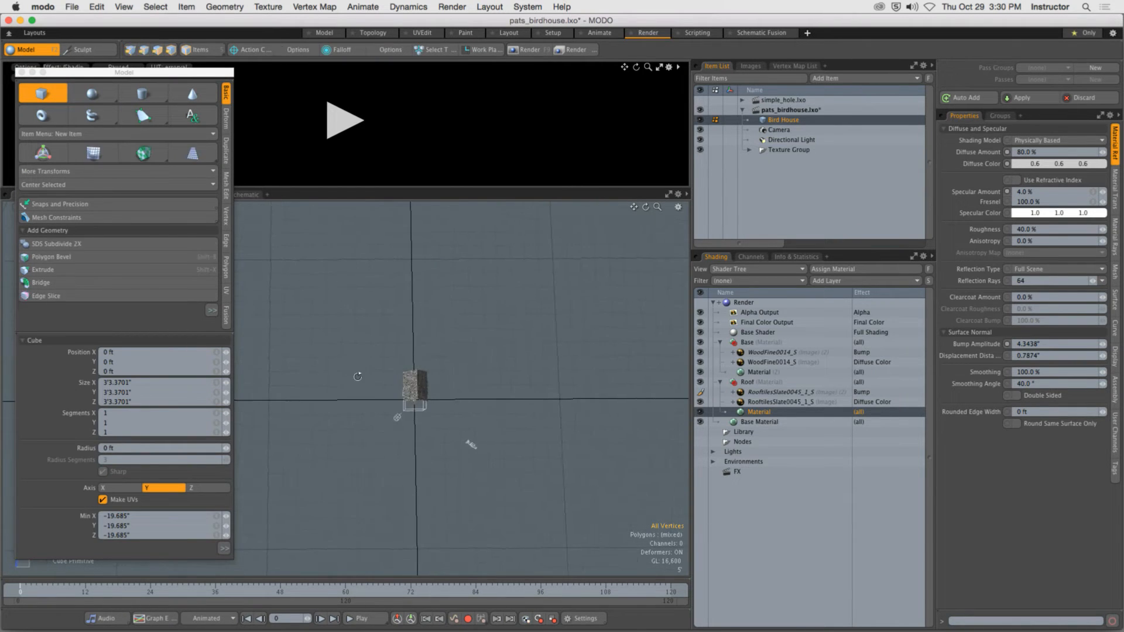
pyautogui.moveTo(291, 264); pyautogui.dragTo(505, 350)
pyautogui.press('space')
pyautogui.keyDown('ctrl'); pyautogui.keyDown('alt'); pyautogui.moveTo(447, 386); pyautogui.dragTo(407, 387); pyautogui.keyUp('alt'); pyautogui.keyUp('ctrl')
pyautogui.click(21, 73)
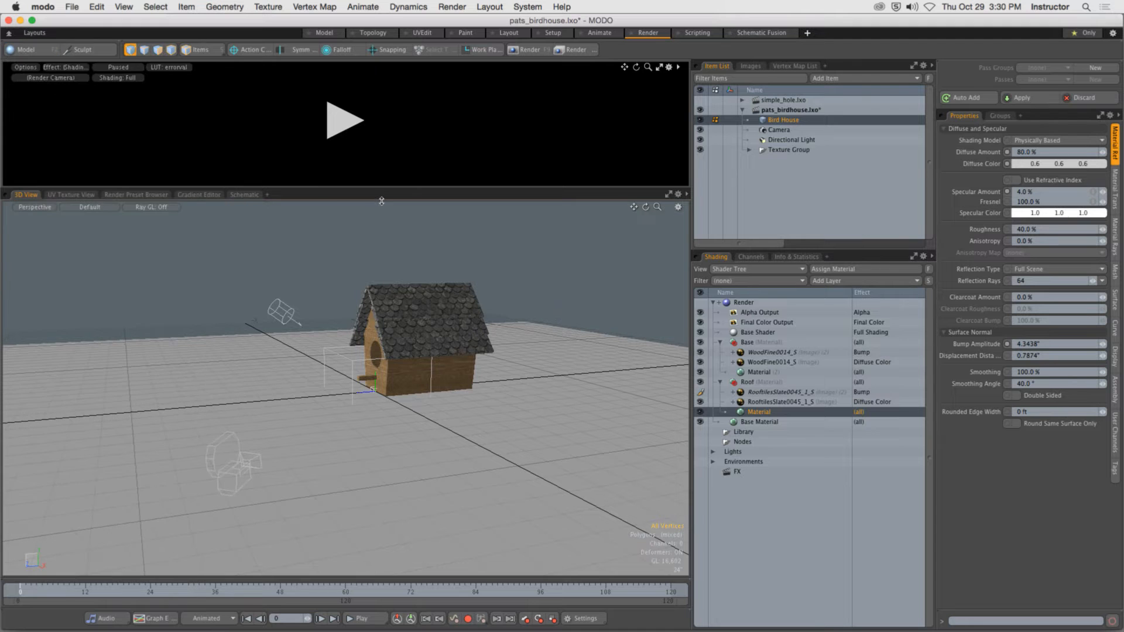
# Enlarge the render preview, resume its rendering and turn its camera to face the front of the birdhouse
pyautogui.moveTo(380, 190); pyautogui.dragTo(395, 317)
pyautogui.click(349, 193)
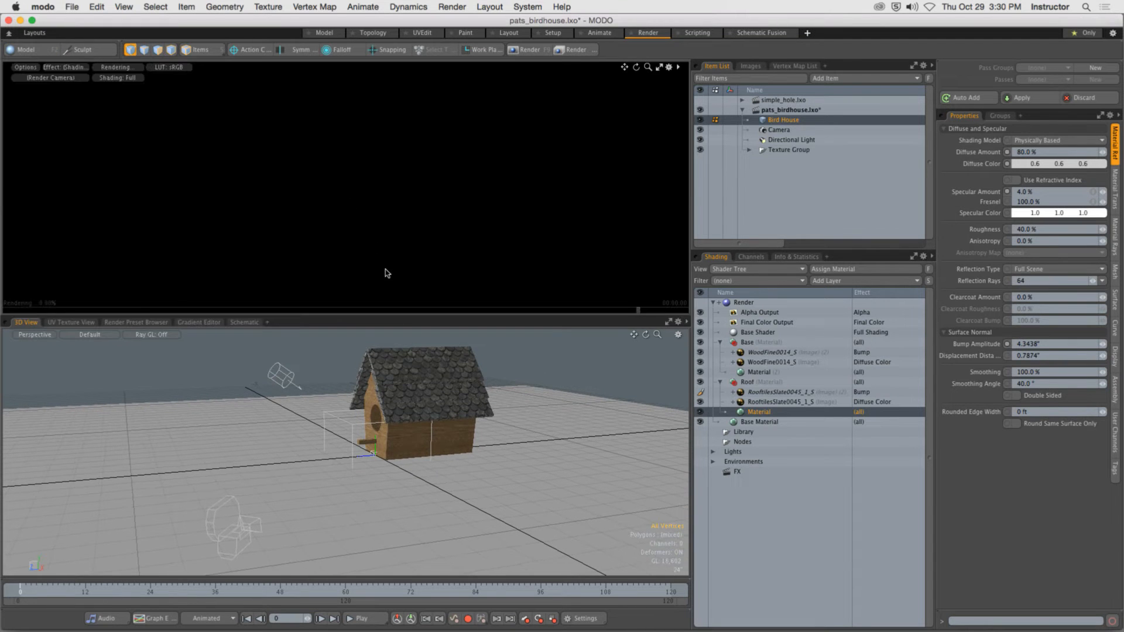
pyautogui.keyDown('alt'); pyautogui.moveTo(423, 231); pyautogui.dragTo(477, 224); pyautogui.keyUp('alt')
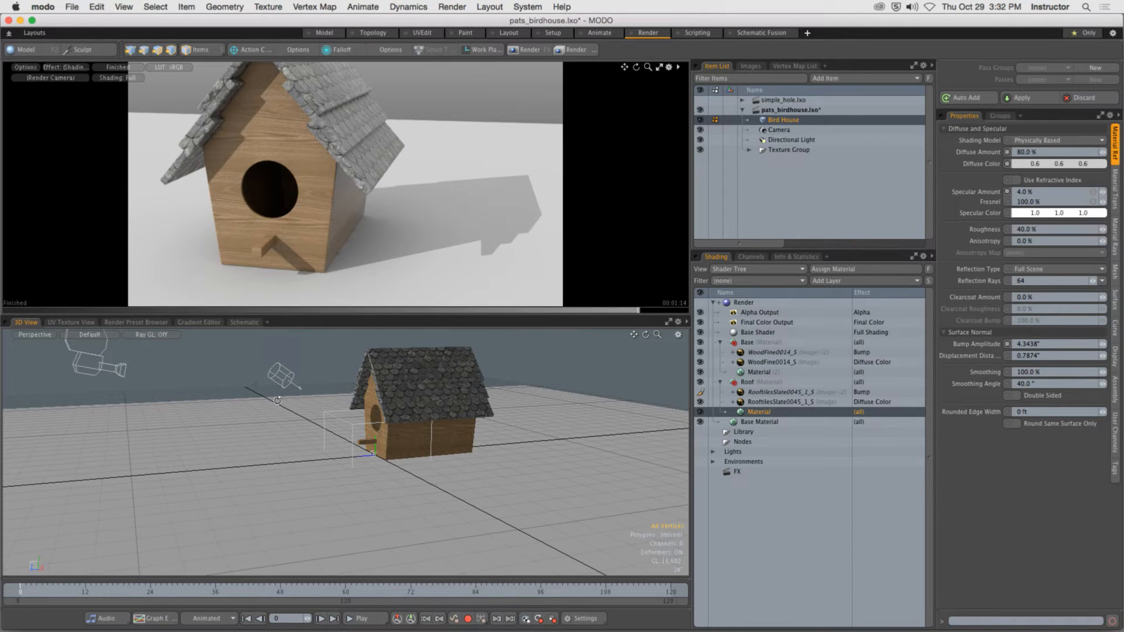
# Select the Directional Light in the 3D view in item selection mode and frame it together with the birdhouse
pyautogui.keyDown('alt'); pyautogui.moveTo(347, 379); pyautogui.dragTo(310, 422); pyautogui.keyUp('alt')
pyautogui.scroll(10, 327, 384)
pyautogui.scroll(-8, 326, 384)
pyautogui.press('5')
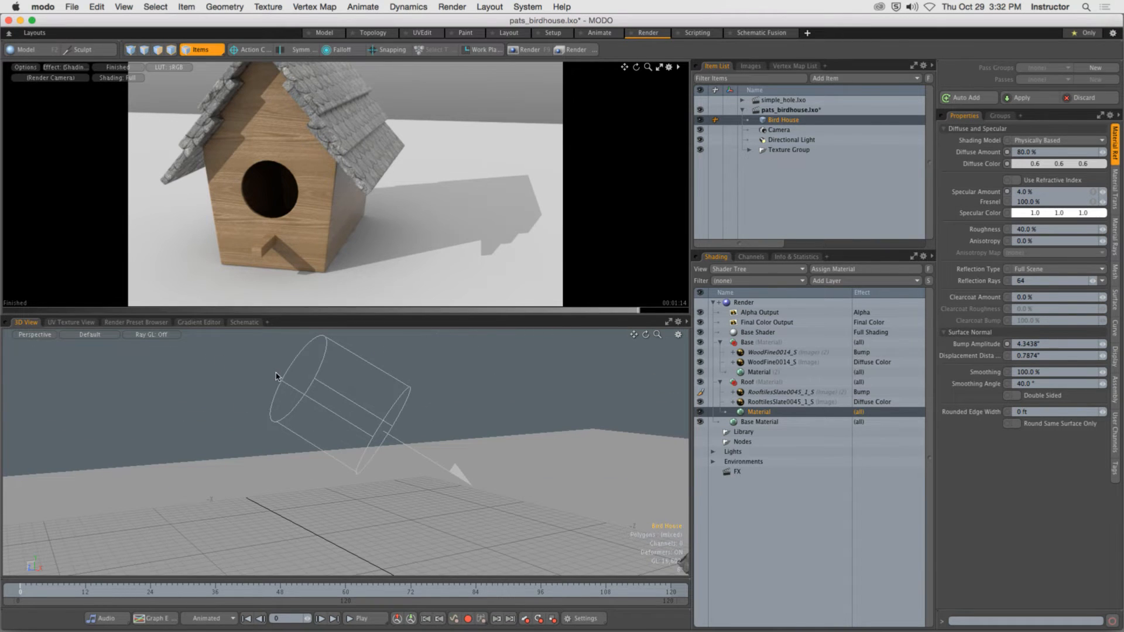
pyautogui.click(283, 379)
pyautogui.scroll(-5, 328, 393)
pyautogui.keyDown('alt'); pyautogui.moveTo(327, 393); pyautogui.dragTo(411, 402); pyautogui.keyUp('alt')
pyautogui.scroll(-5, 370, 395)
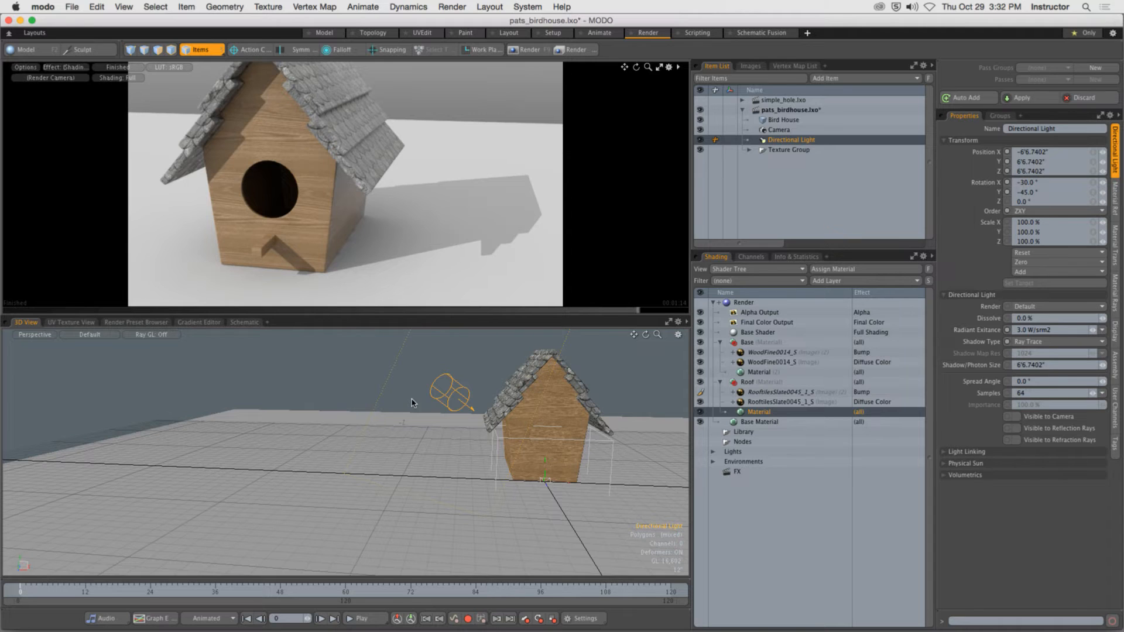
# Try moving the Directional Light to other positions around and above the birdhouse, and undo the moves
pyautogui.press('y')
pyautogui.keyDown('alt'); pyautogui.moveTo(411, 402); pyautogui.dragTo(536, 381); pyautogui.keyUp('alt')
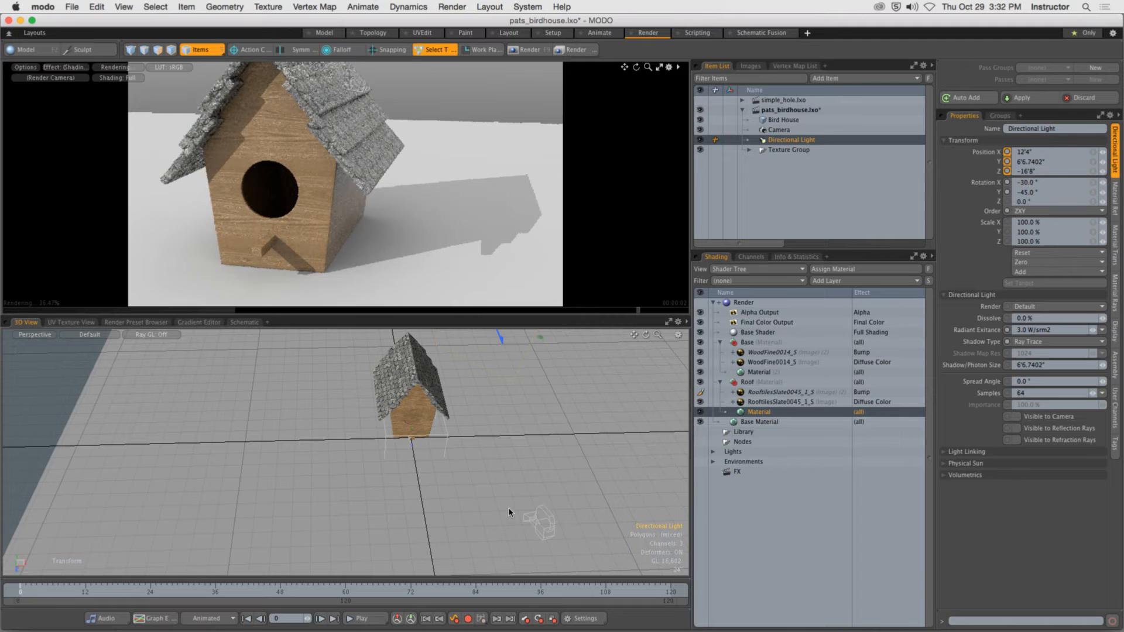
pyautogui.keyDown('alt'); pyautogui.moveTo(535, 505); pyautogui.dragTo(342, 92); pyautogui.keyUp('alt')
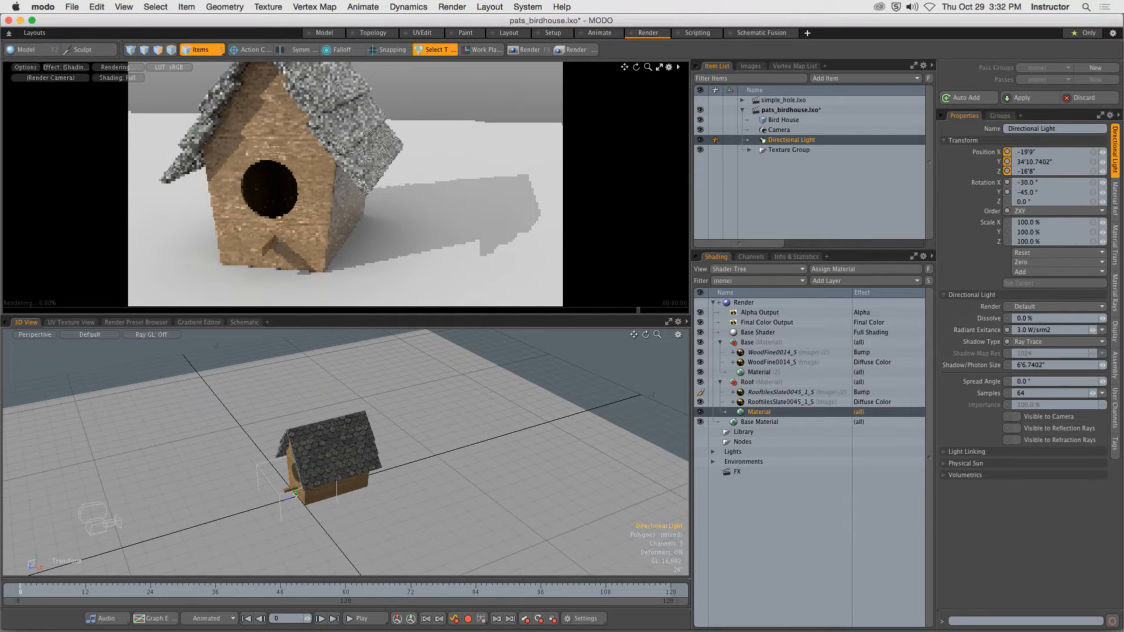
pyautogui.keyDown('alt'); pyautogui.moveTo(401, 457); pyautogui.dragTo(498, 410); pyautogui.keyUp('alt')
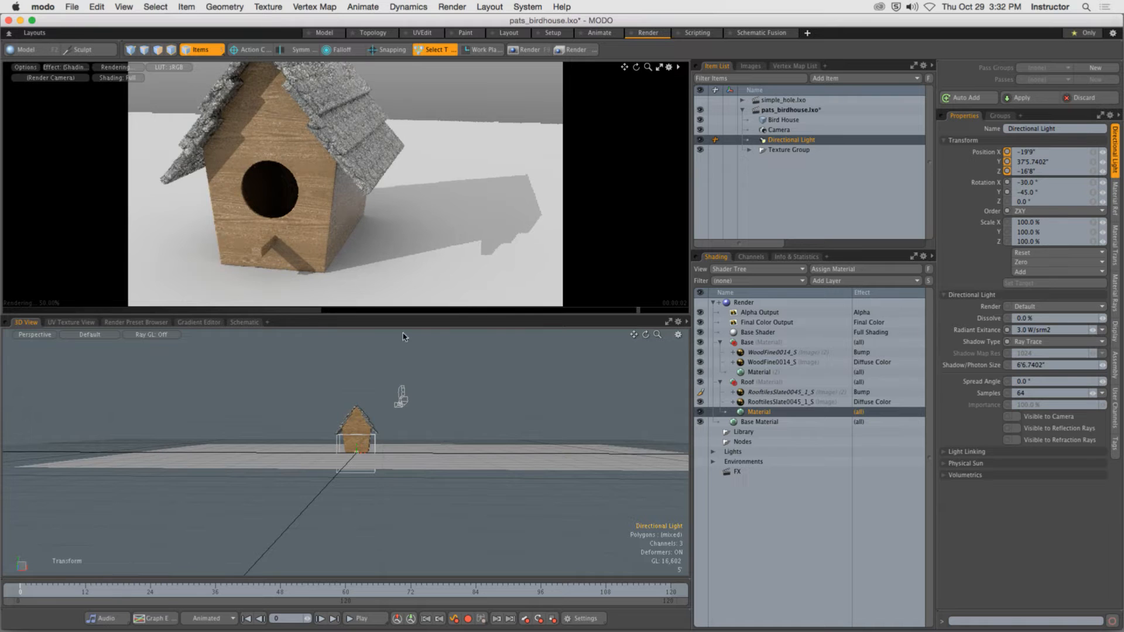
pyautogui.press('super+z')
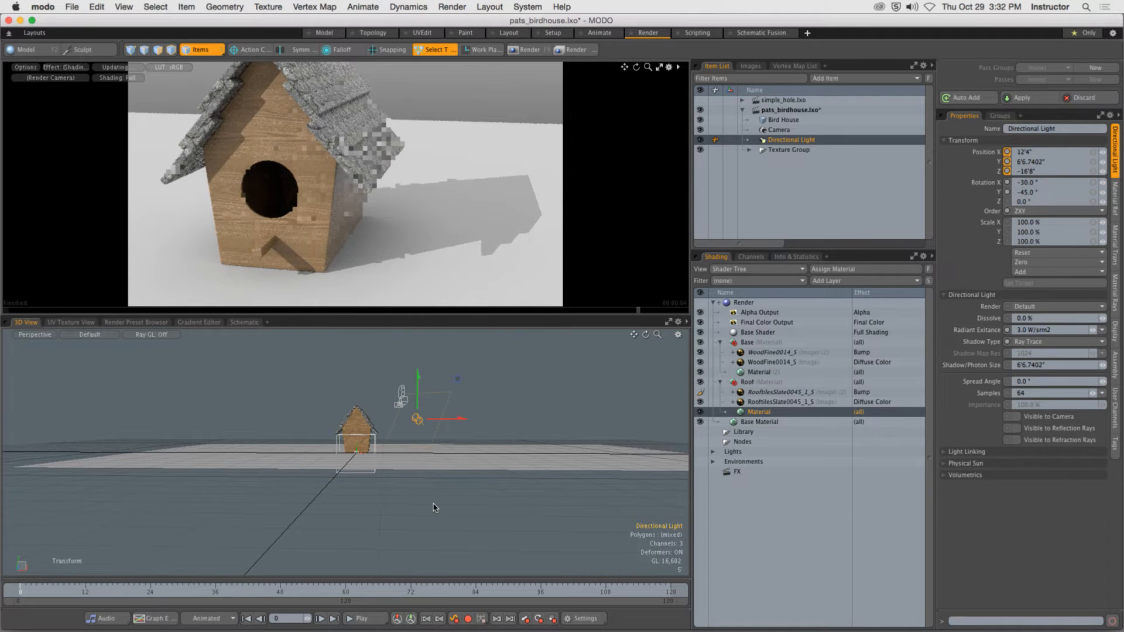
pyautogui.keyDown('alt'); pyautogui.moveTo(434, 506); pyautogui.dragTo(457, 514); pyautogui.keyUp('alt')
pyautogui.press('super+z')
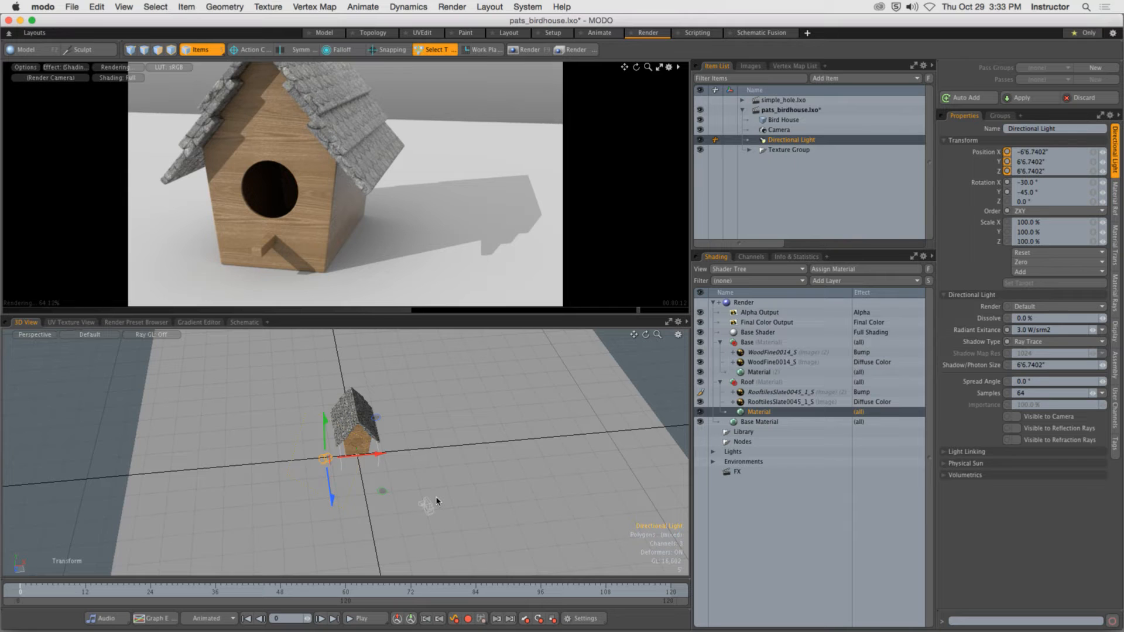
# Rotate the Directional Light to about -57.5° in X and -393.1° in Y and drop the rotate tool
pyautogui.press('e')
pyautogui.keyDown('alt'); pyautogui.moveTo(434, 503); pyautogui.dragTo(170, 462); pyautogui.keyUp('alt')
pyautogui.scroll(3, 354, 461)
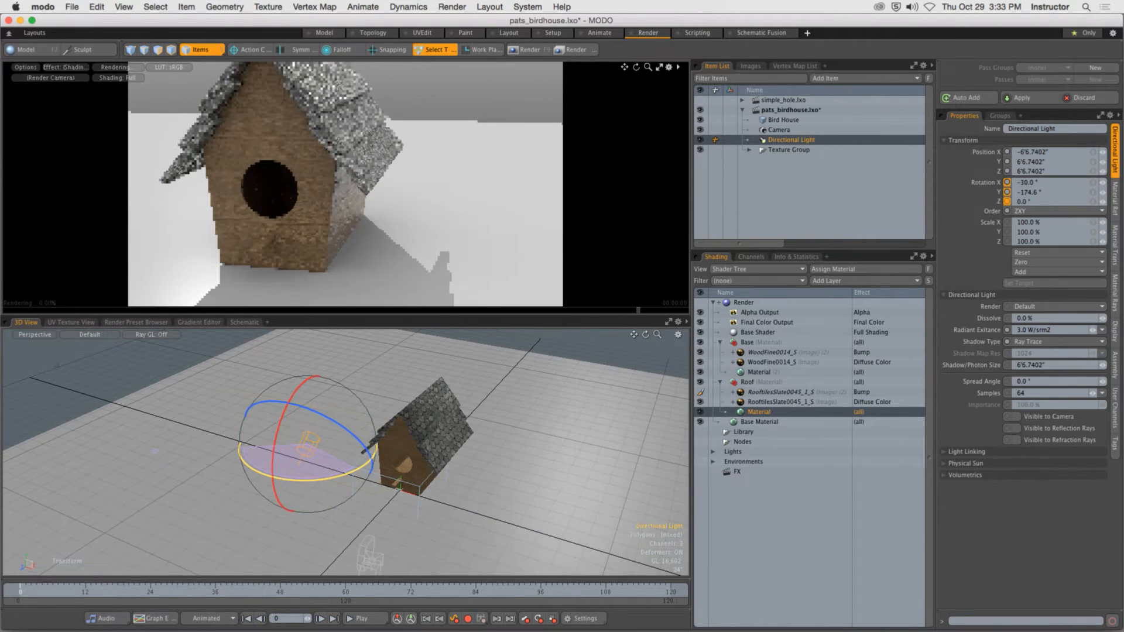
pyautogui.moveTo(335, 479); pyautogui.dragTo(220, 474)
pyautogui.moveTo(370, 463); pyautogui.dragTo(319, 476)
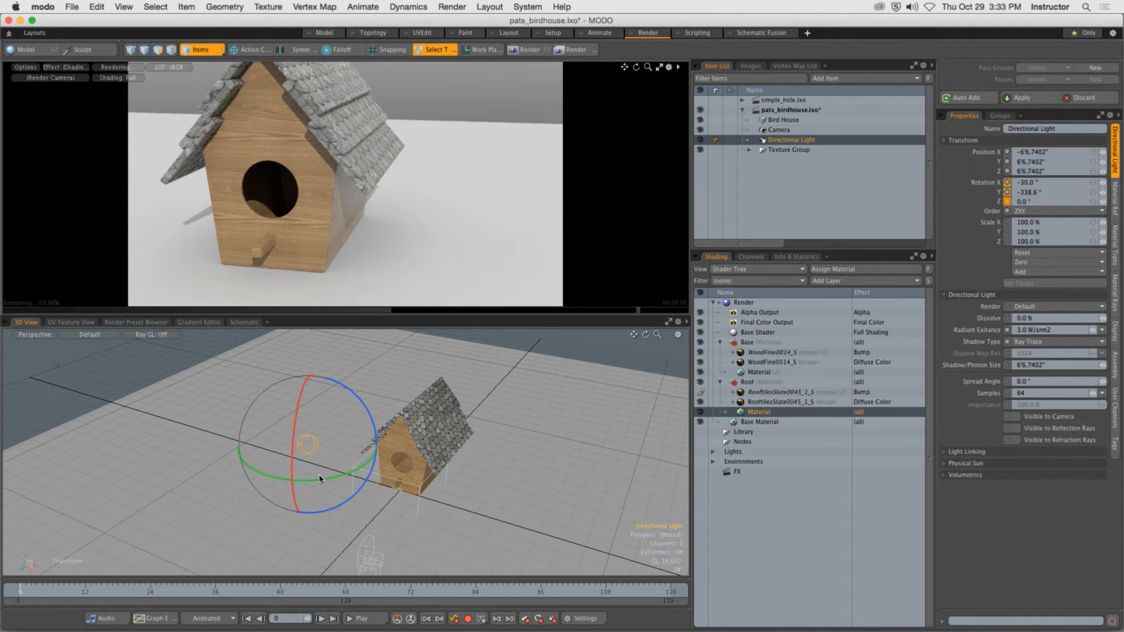
pyautogui.moveTo(321, 479); pyautogui.dragTo(251, 485)
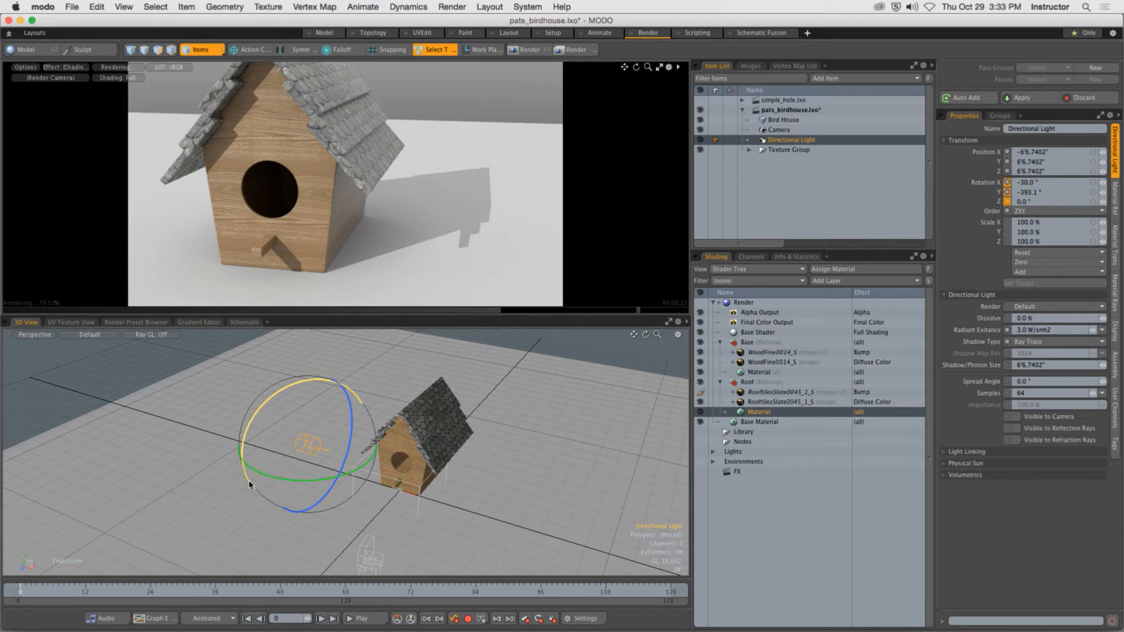
pyautogui.moveTo(248, 485); pyautogui.dragTo(323, 391)
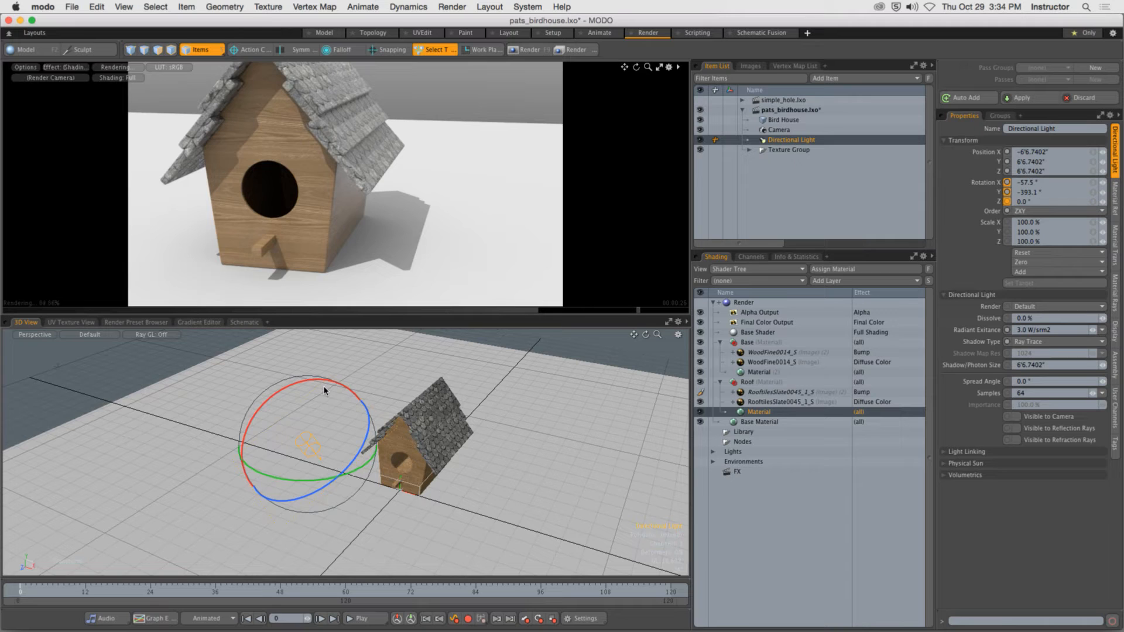
pyautogui.press('q')
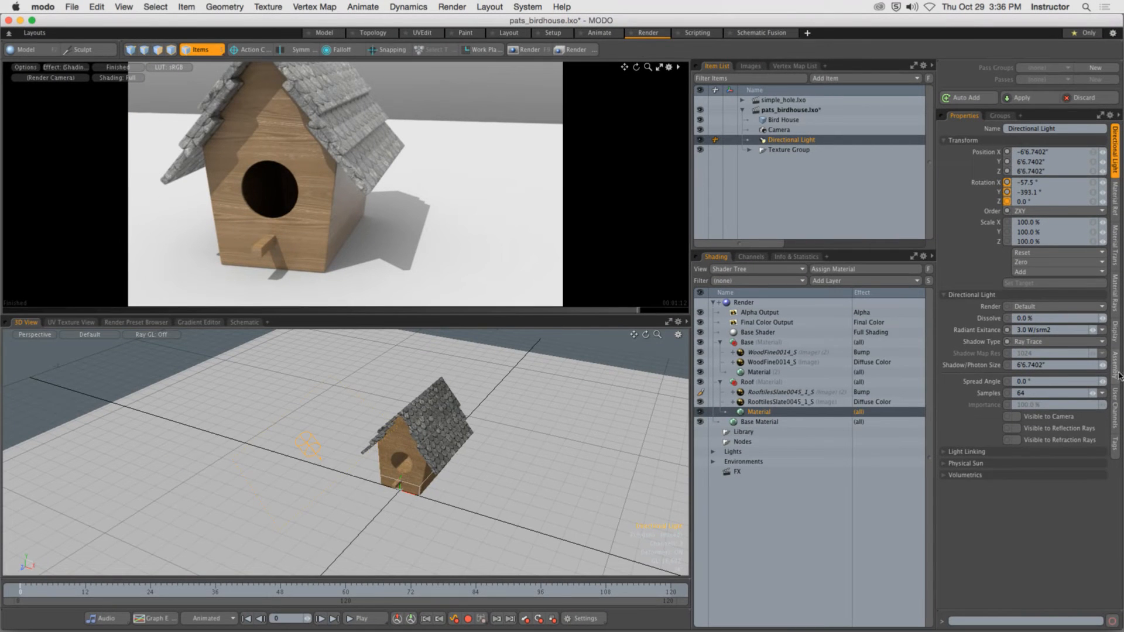
# Try radiant exitance values of 10 and 1 W/srm2 on the Directional Light, and undo both changes
pyautogui.click(1063, 331)
pyautogui.write('10')
pyautogui.press('Return')
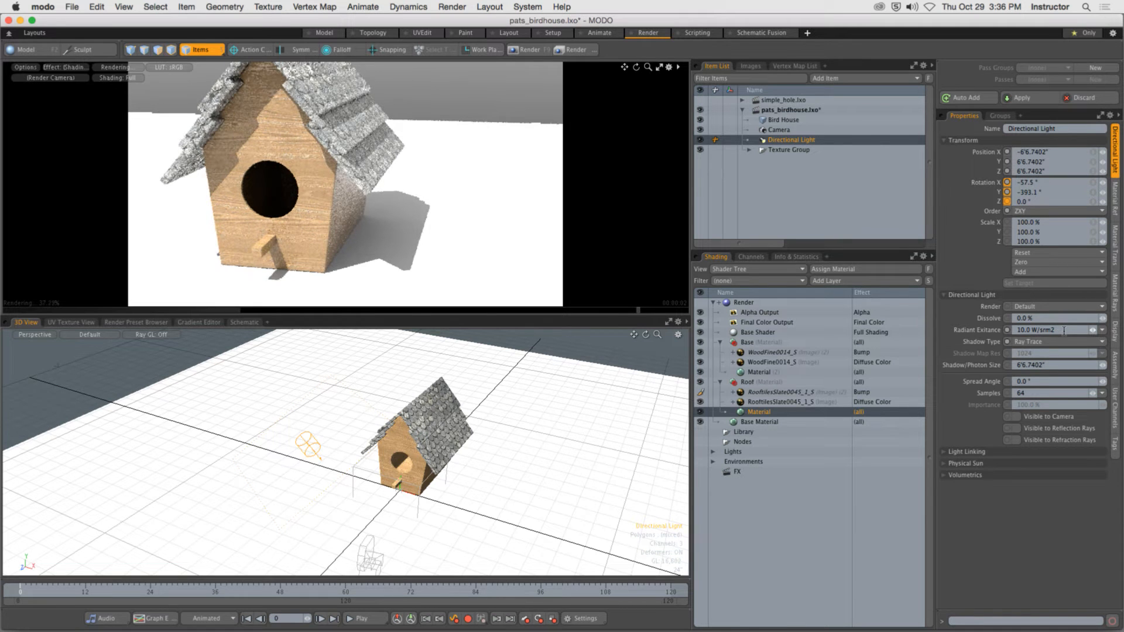
pyautogui.click(1063, 331)
pyautogui.write('1')
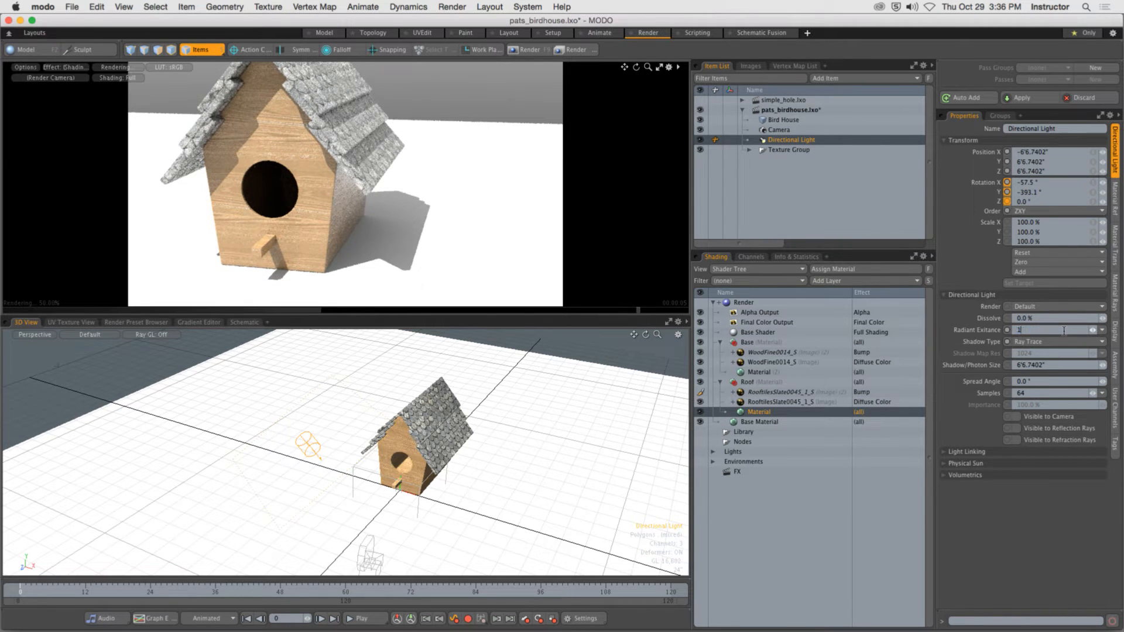
pyautogui.press('Return')
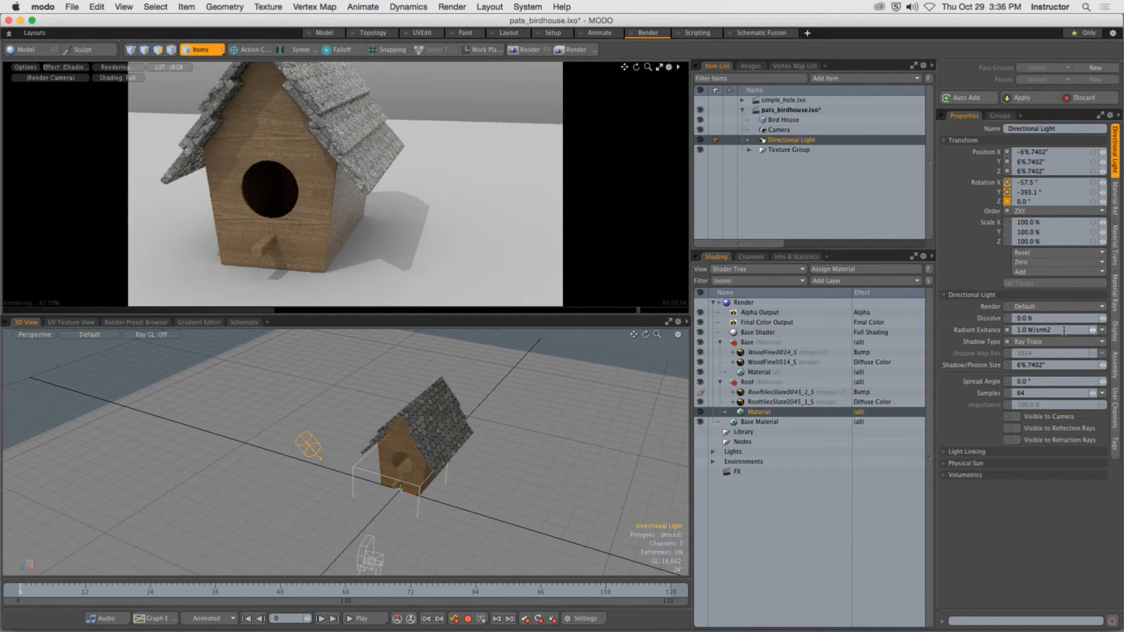
pyautogui.press('super+z')
pyautogui.press('super+z')
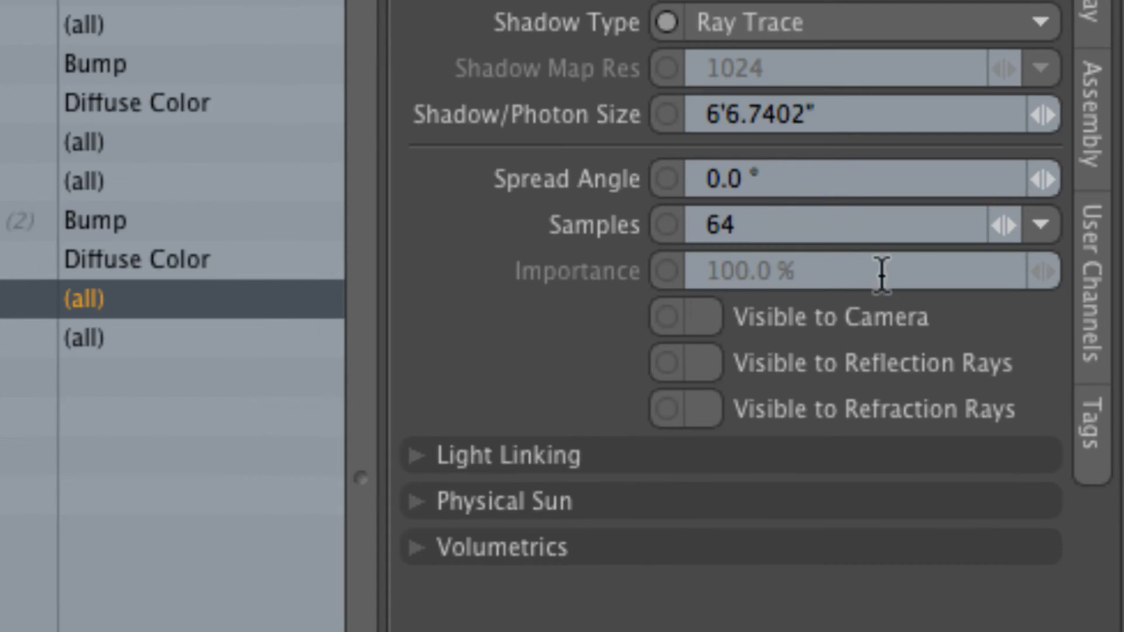
# Set the Directional Light's spread angle to 8° and view the softened shadow from a higher angle in the preview
pyautogui.click(769, 178)
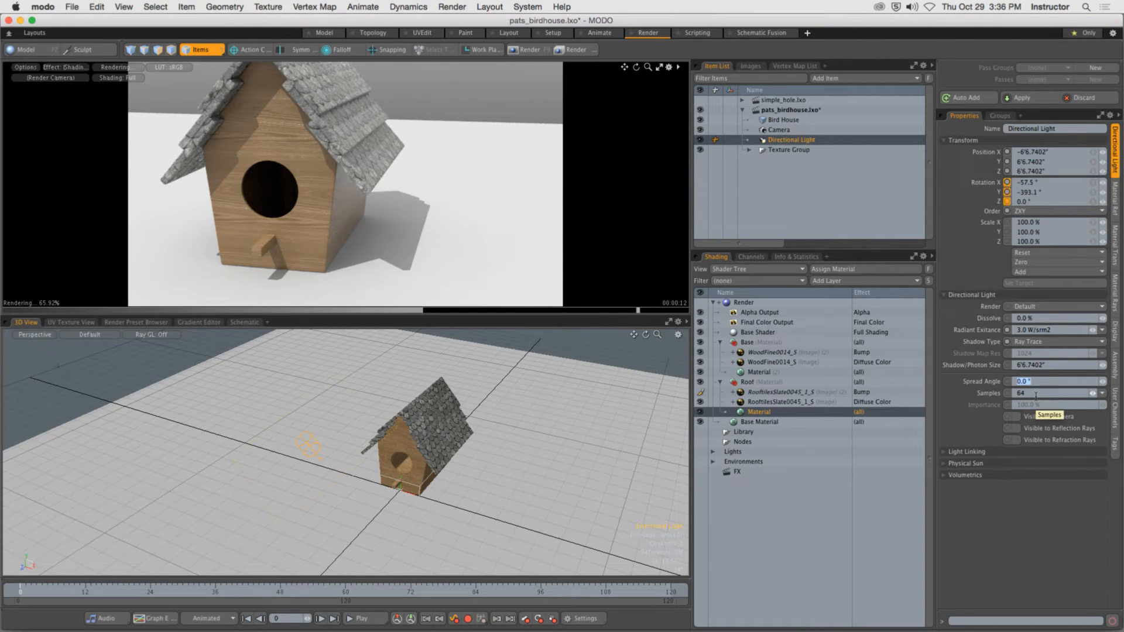
pyautogui.write('8')
pyautogui.press('Return')
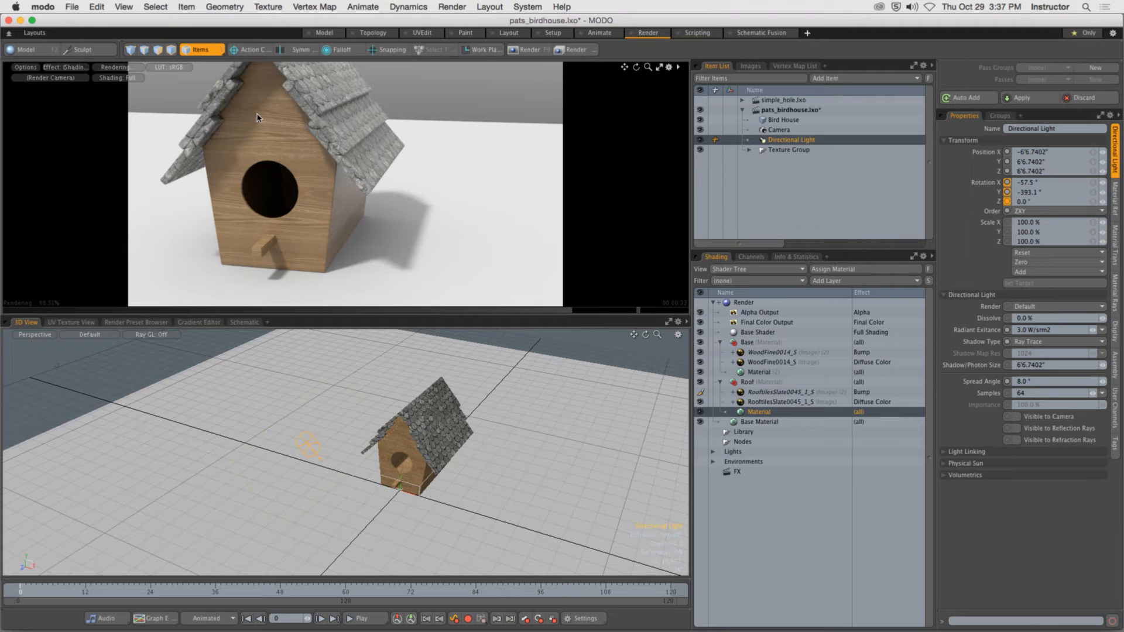
pyautogui.keyDown('alt'); pyautogui.moveTo(292, 188); pyautogui.dragTo(342, 223); pyautogui.keyUp('alt')
pyautogui.scroll(3, 342, 223)
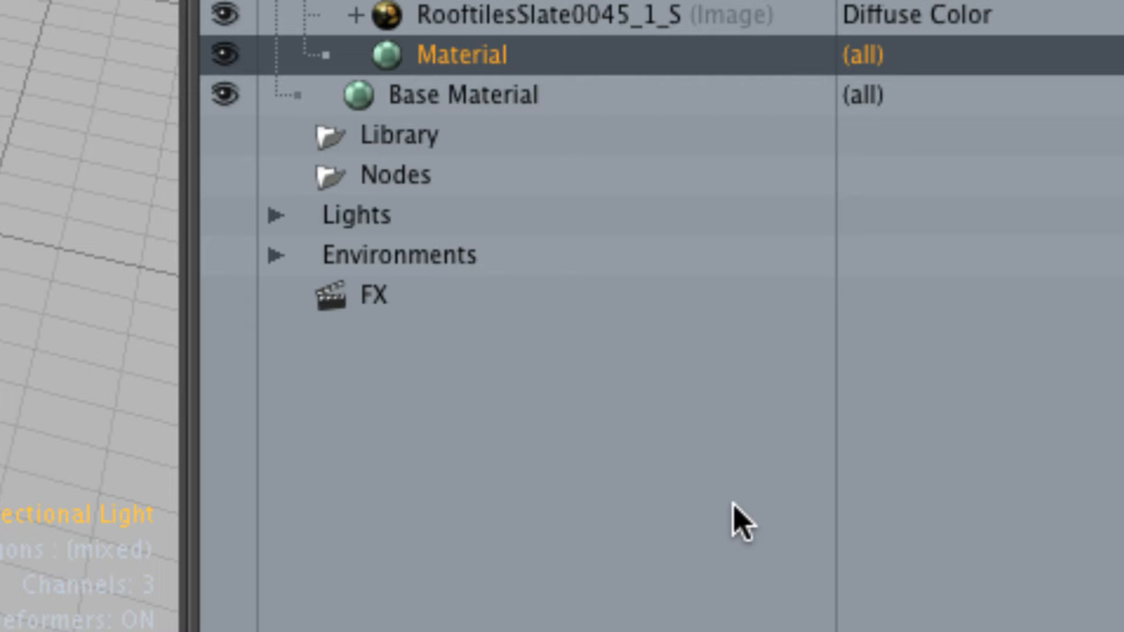
# Expand the Lights group in the Shader Tree and display the texture layer properties of the Directional Light's Light Material
pyautogui.click(360, 217)
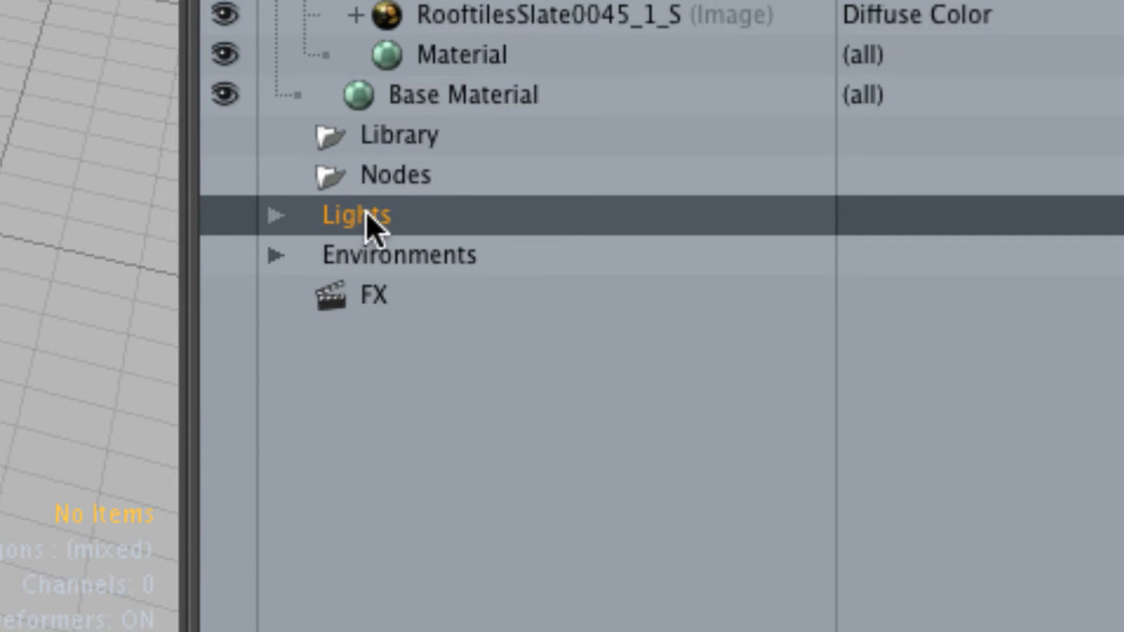
pyautogui.click(275, 215)
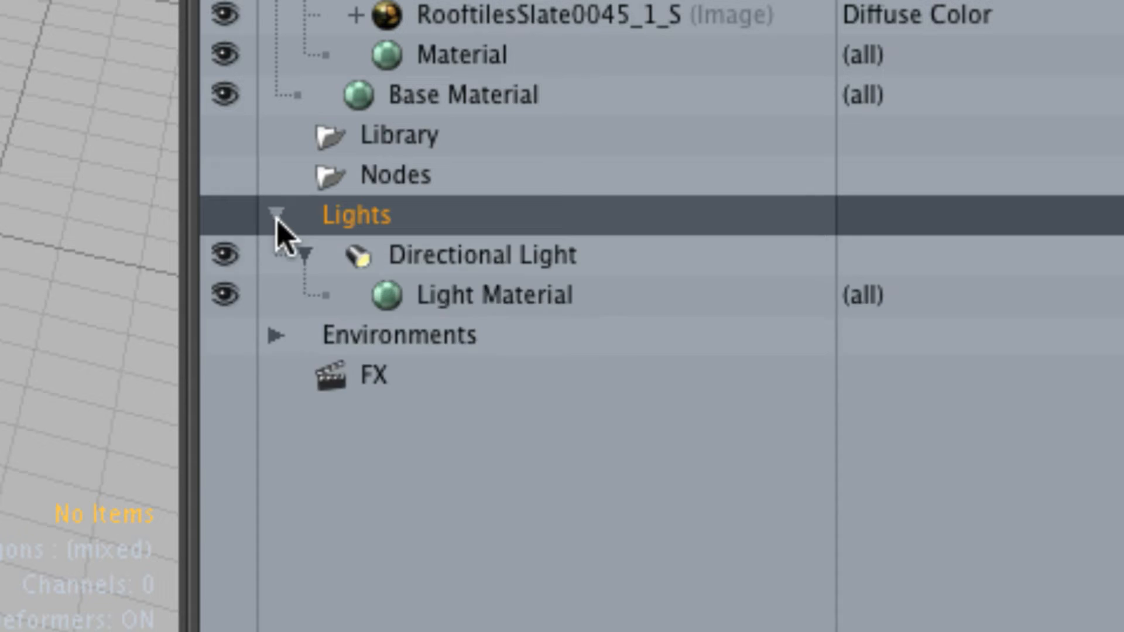
pyautogui.click(499, 262)
pyautogui.click(515, 298)
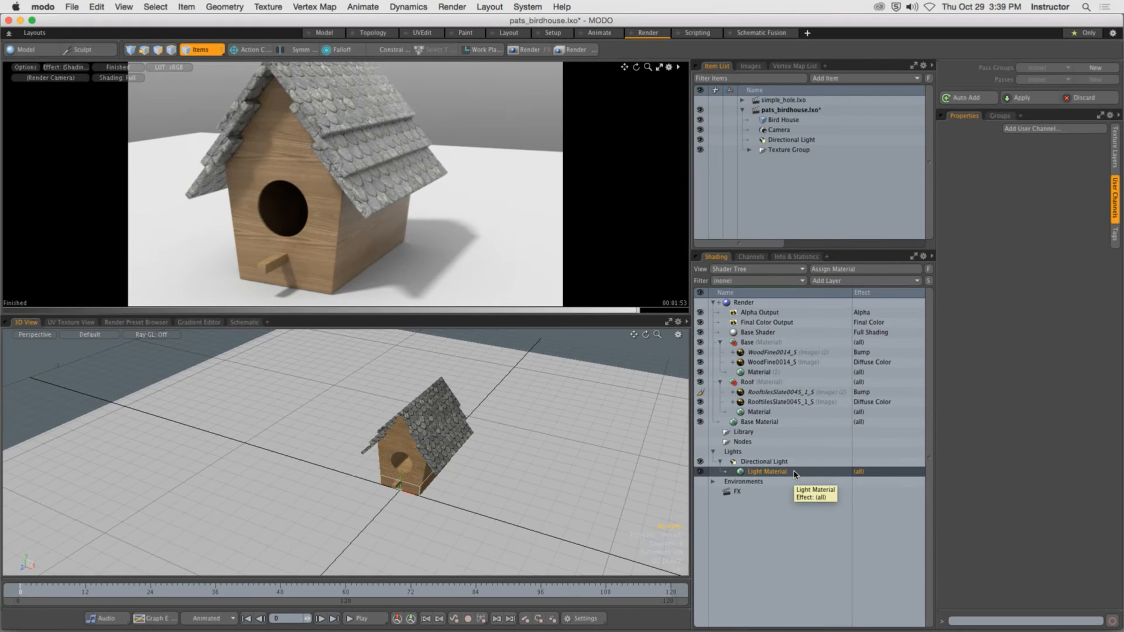
pyautogui.click(1114, 153)
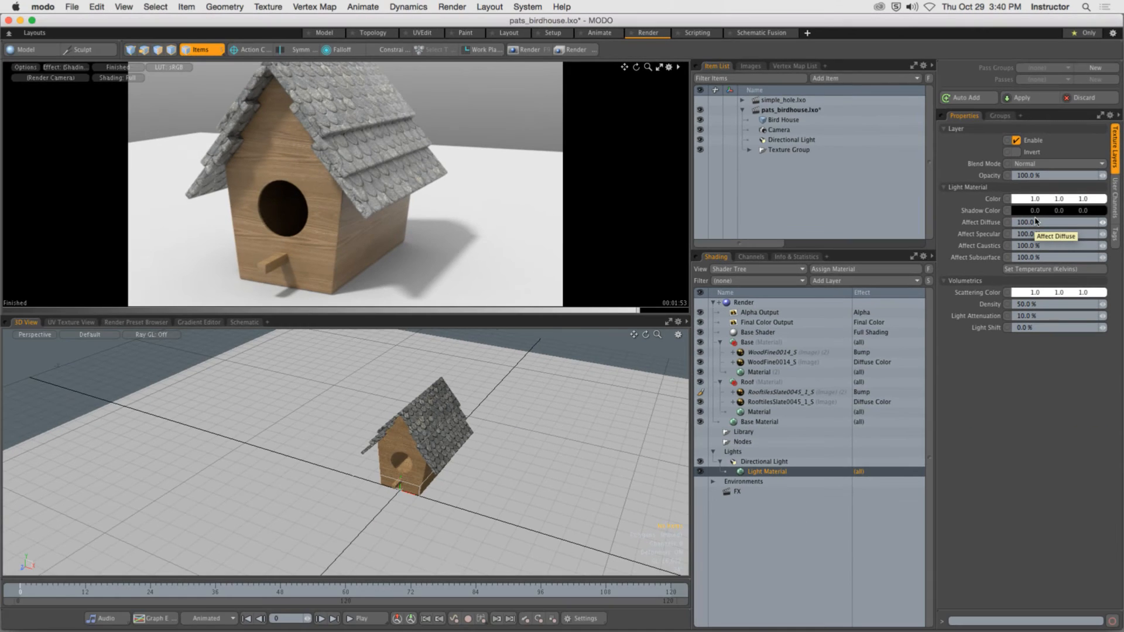
# Try a warm yellow and a pale cream color of 1.0, 0.96, 0.88 on the Directional Light's material
pyautogui.click(1019, 231)
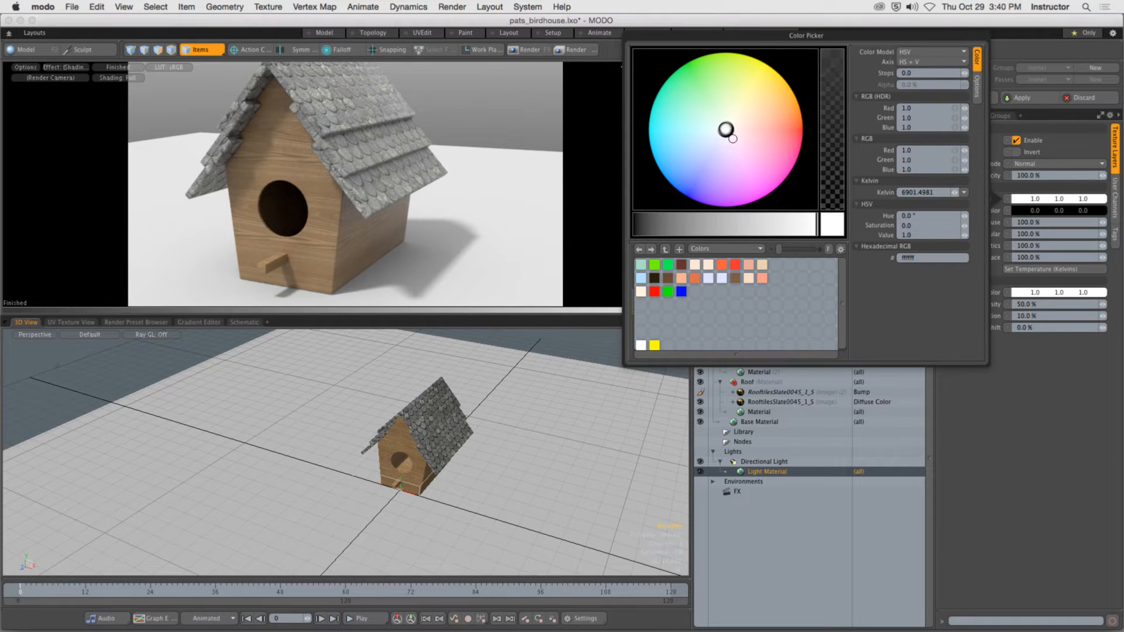
pyautogui.moveTo(726, 130); pyautogui.dragTo(744, 106)
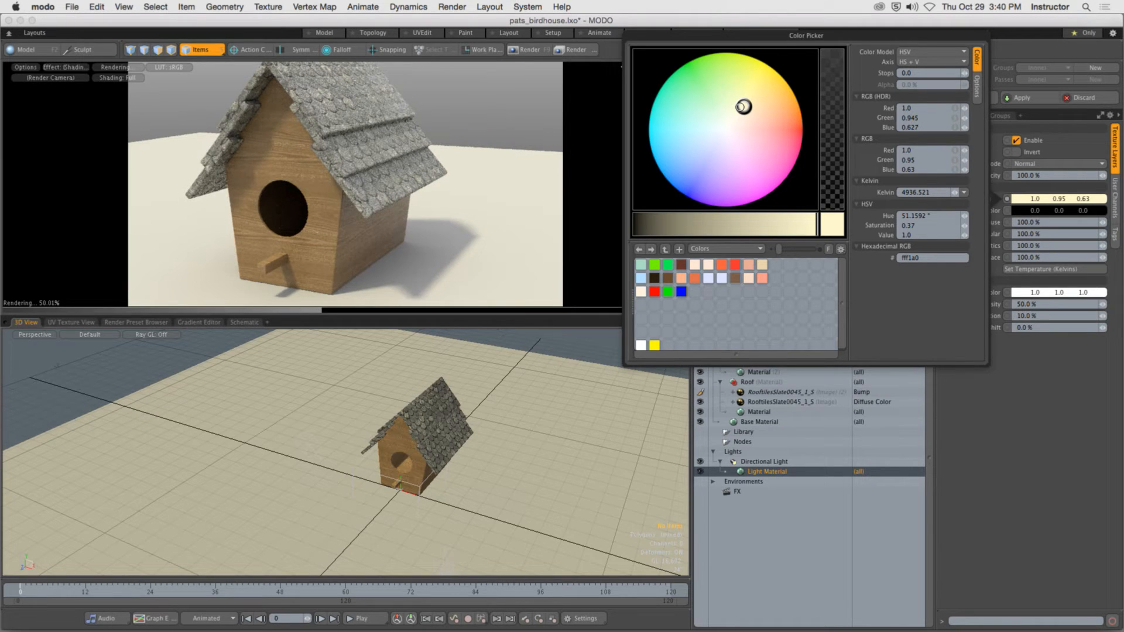
pyautogui.moveTo(744, 106); pyautogui.dragTo(733, 123)
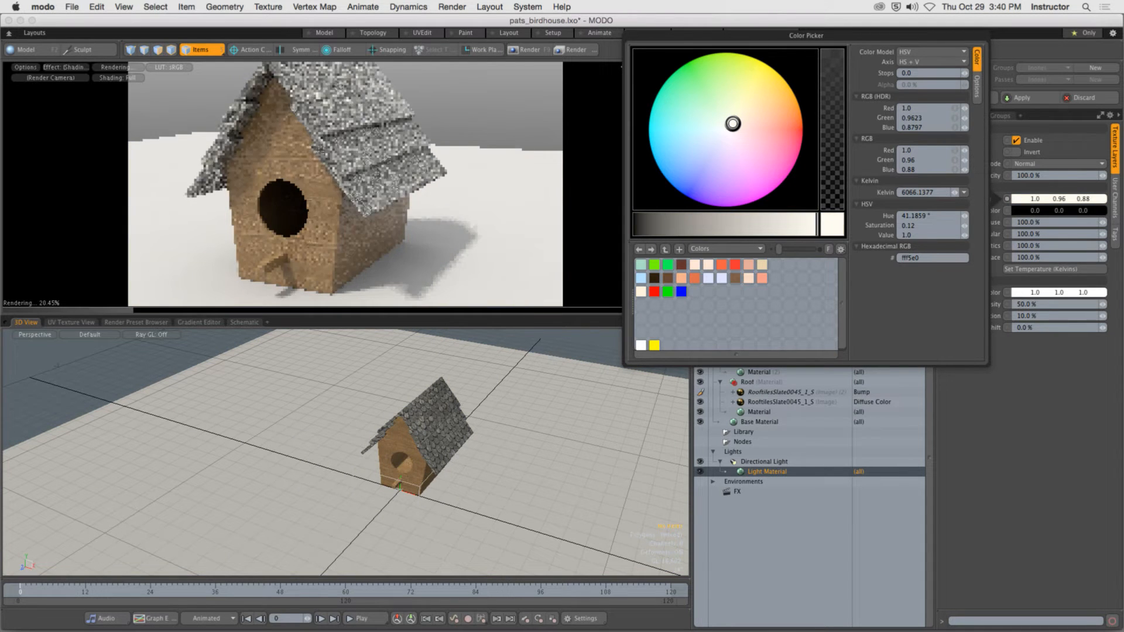
pyautogui.click(570, 263)
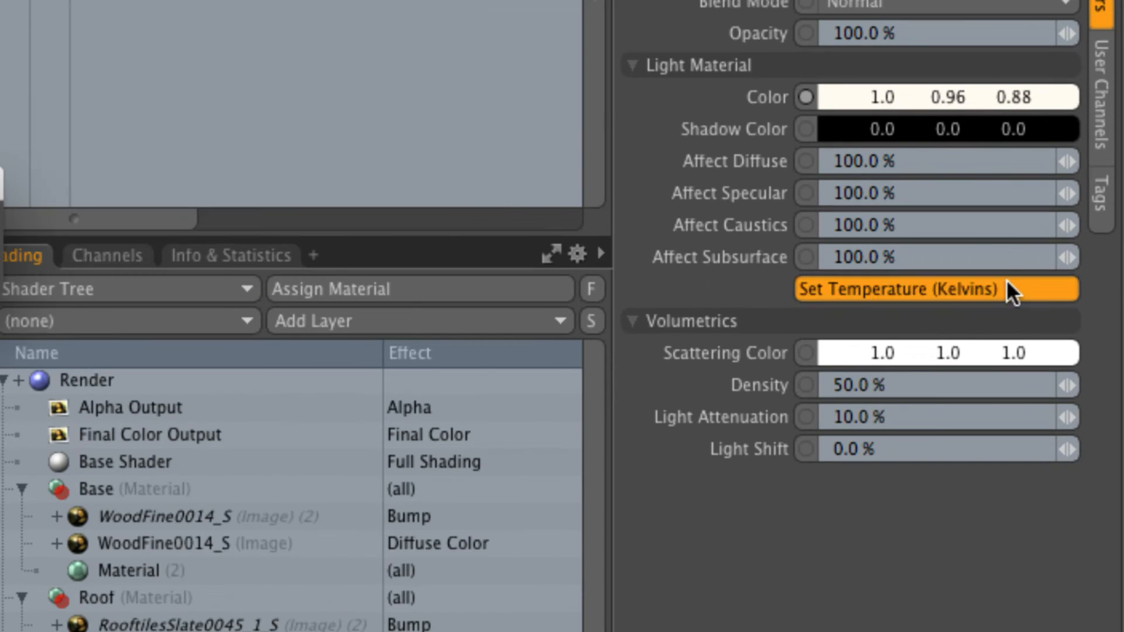
# Set the Directional Light's color temperature to 6500 K, reselect the light and collapse the Lights group
pyautogui.click(1006, 281)
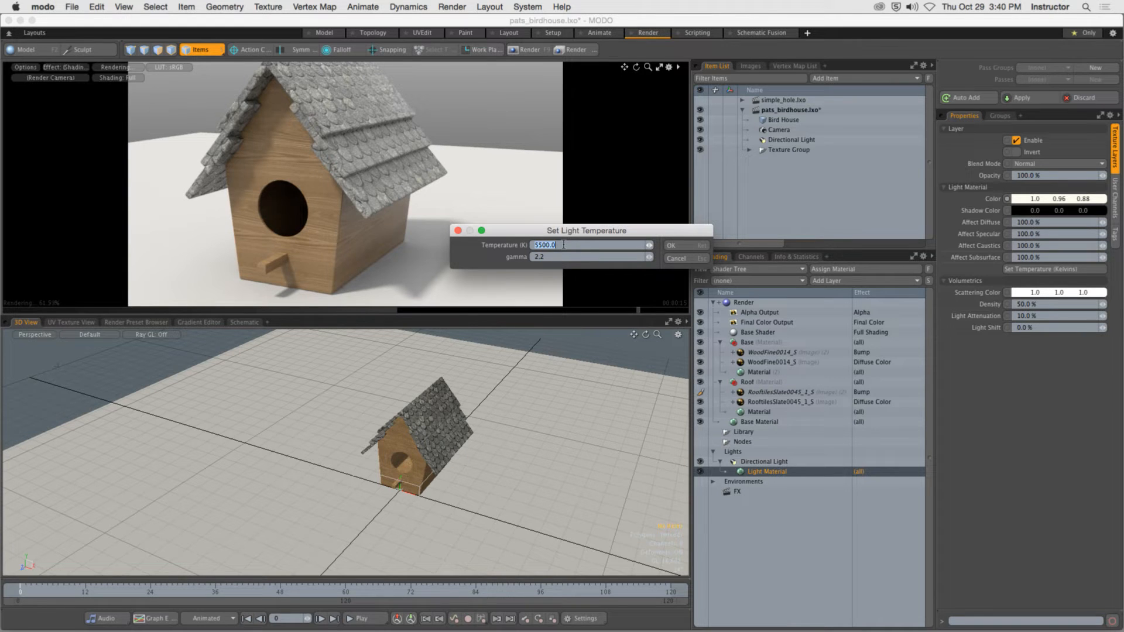
pyautogui.write('6500')
pyautogui.press('Return')
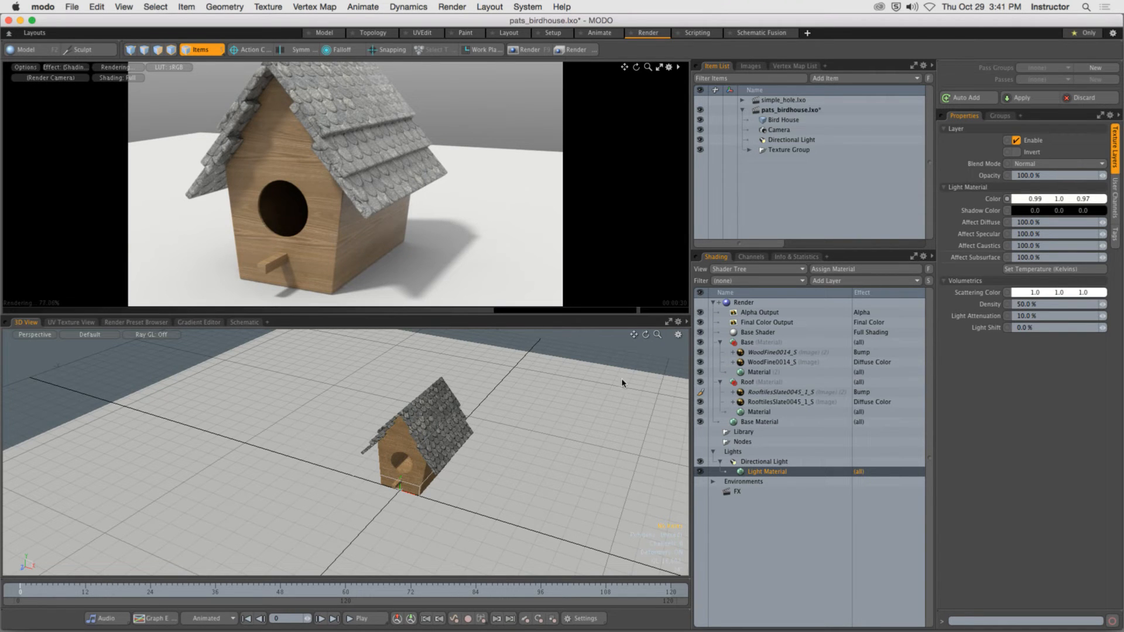
pyautogui.click(756, 463)
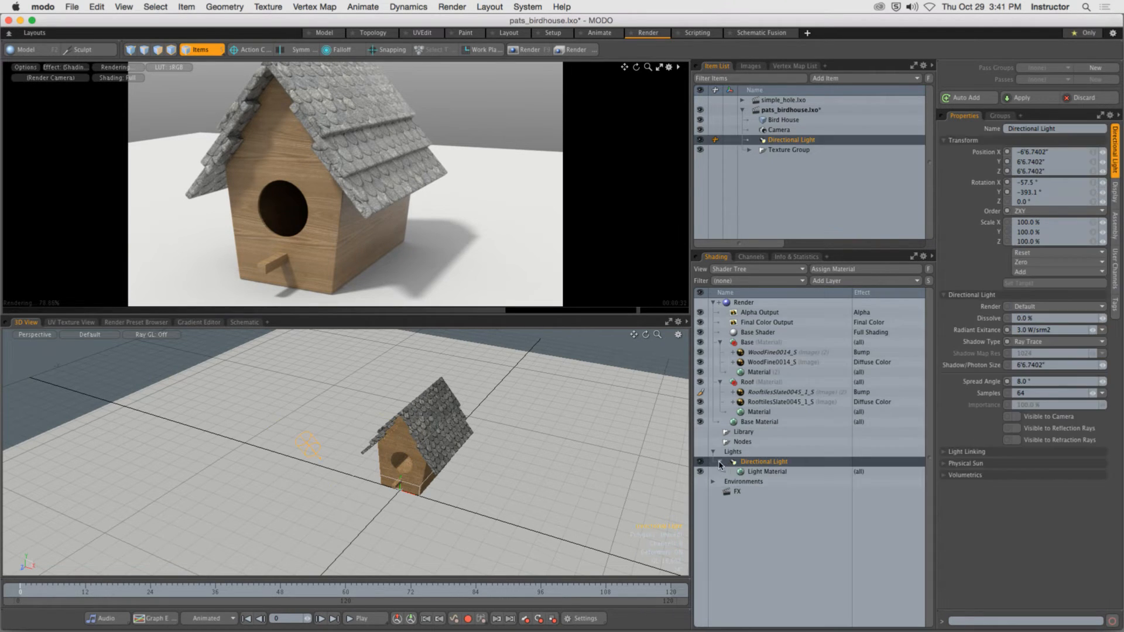
pyautogui.click(720, 461)
pyautogui.click(712, 451)
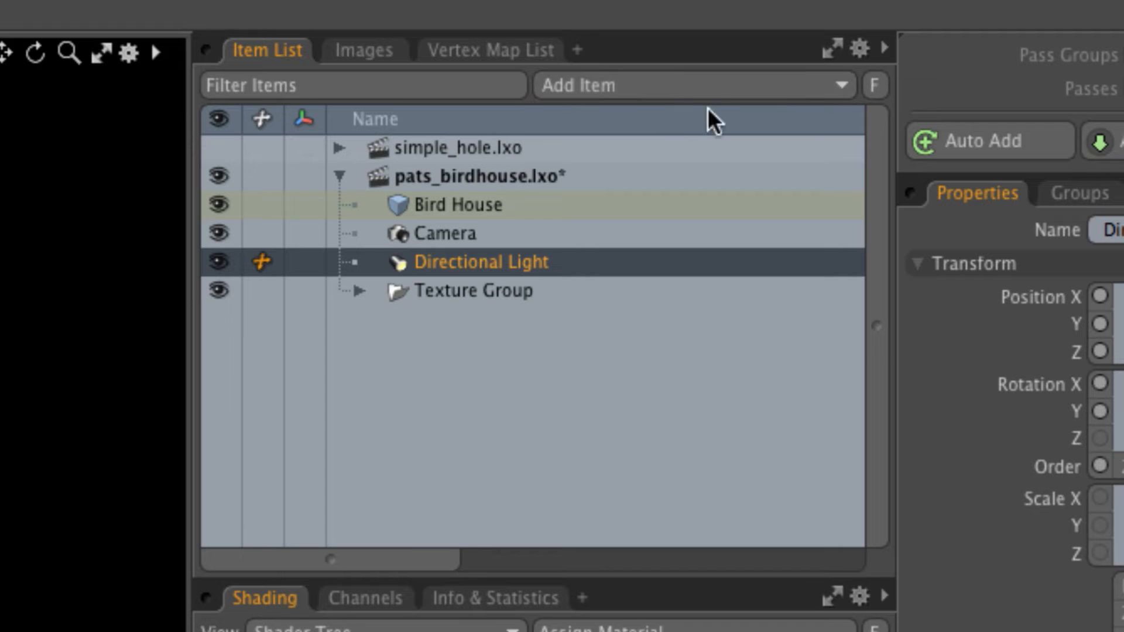
# Add a Point Light to the birdhouse scene
pyautogui.click(689, 85)
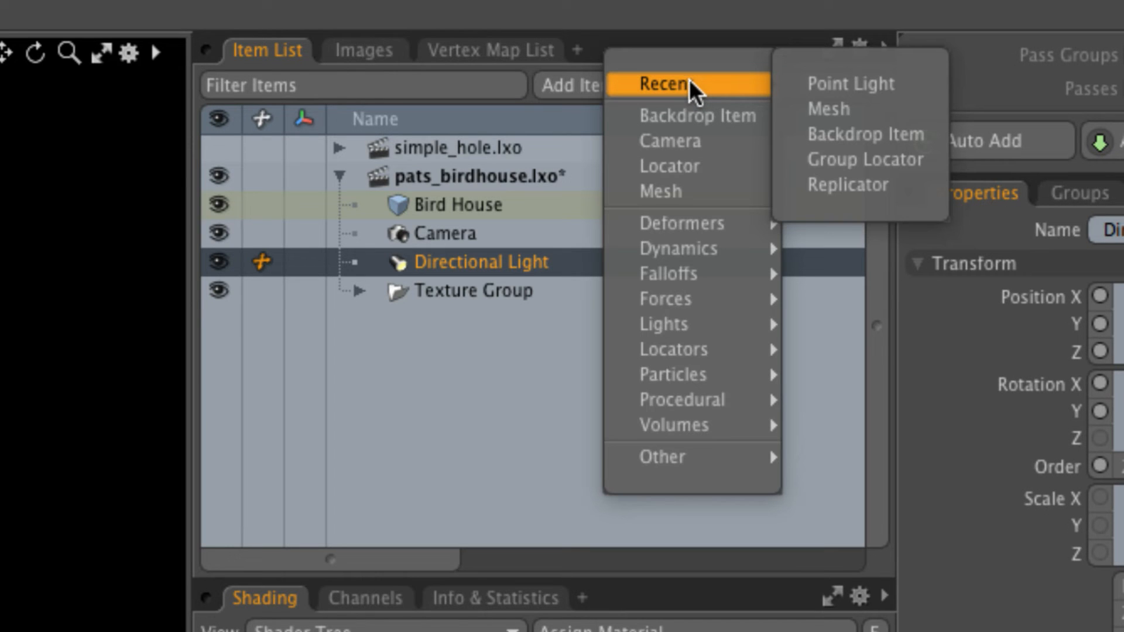
pyautogui.moveTo(709, 322)
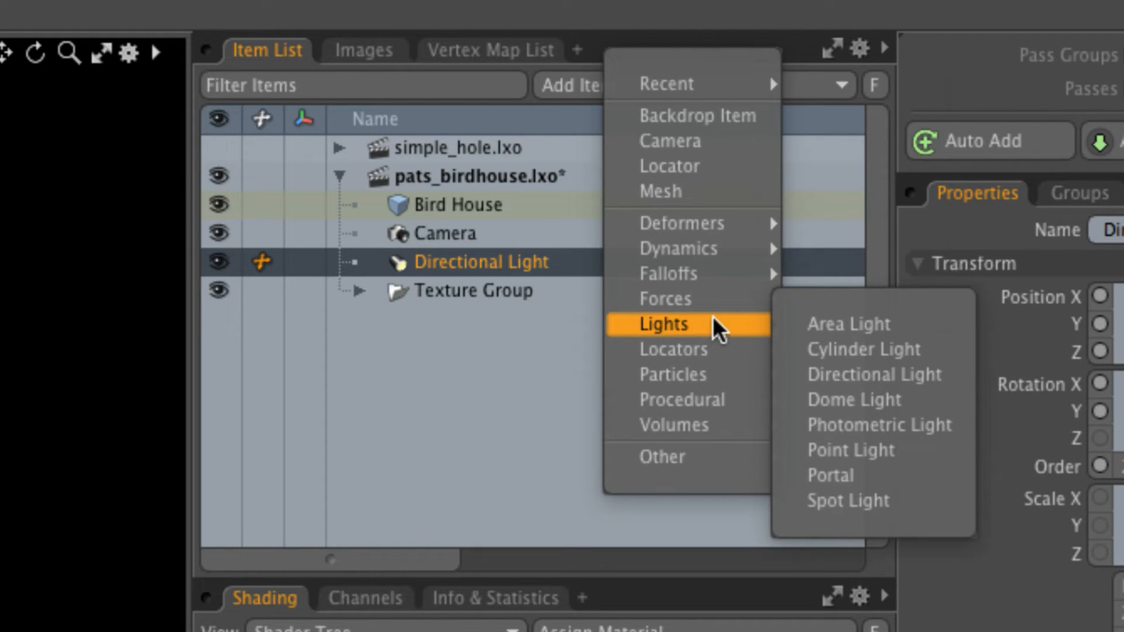
pyautogui.click(914, 444)
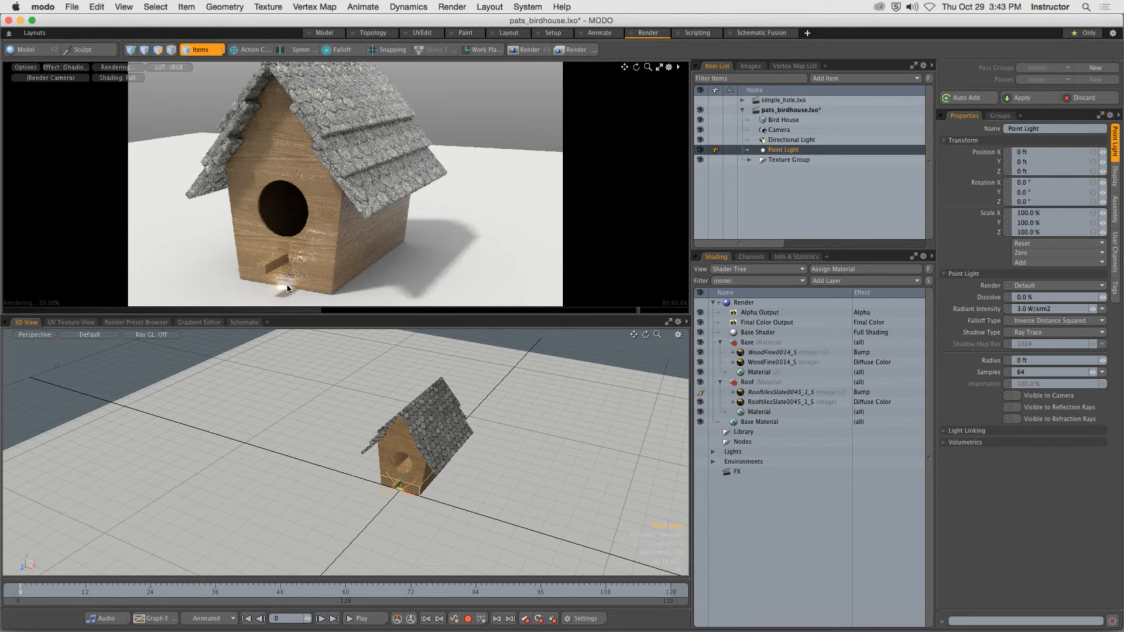
# Move the Point Light inside the birdhouse, to about 3'3.5" in Y and -4'0.5" in Z
pyautogui.hotkey('shift', 'a')
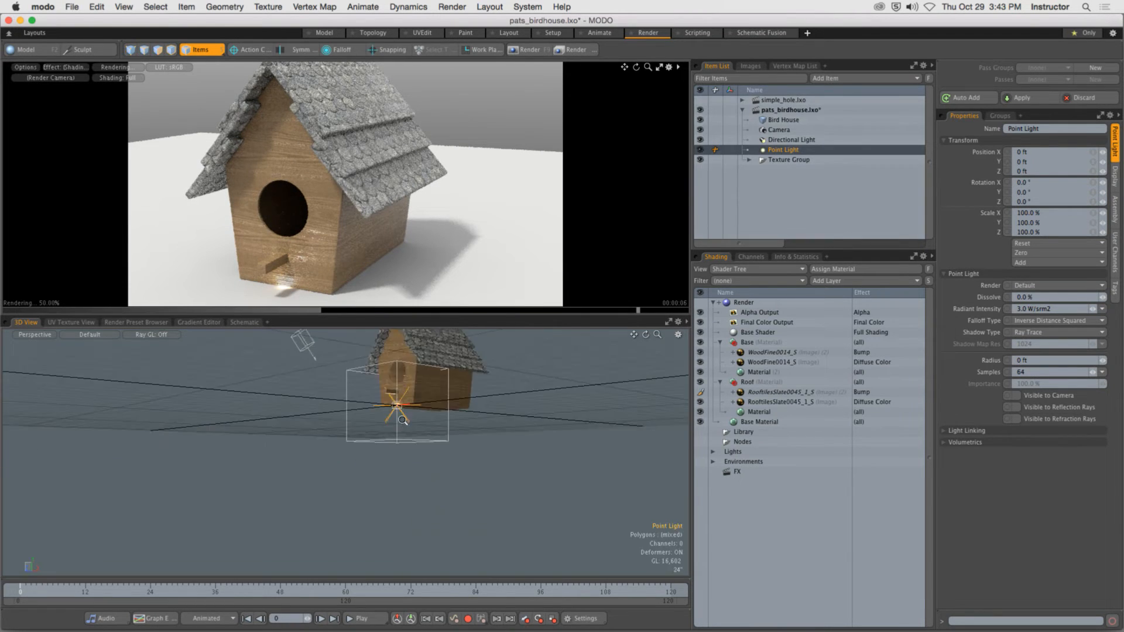
pyautogui.keyDown('alt'); pyautogui.moveTo(478, 438); pyautogui.dragTo(412, 411); pyautogui.keyUp('alt')
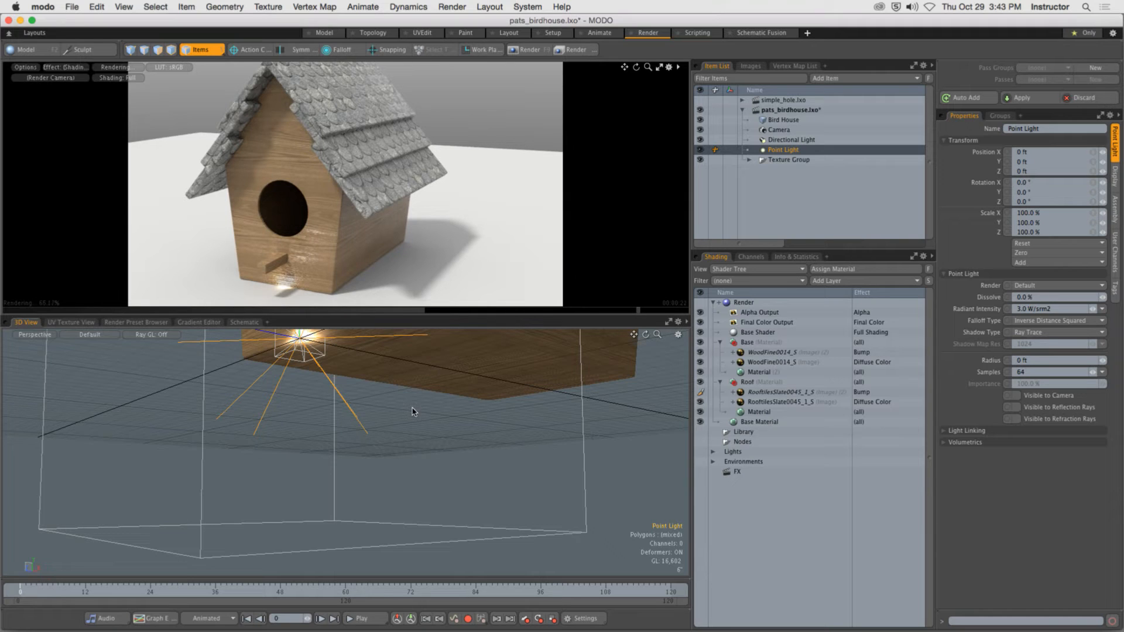
pyautogui.press('a')
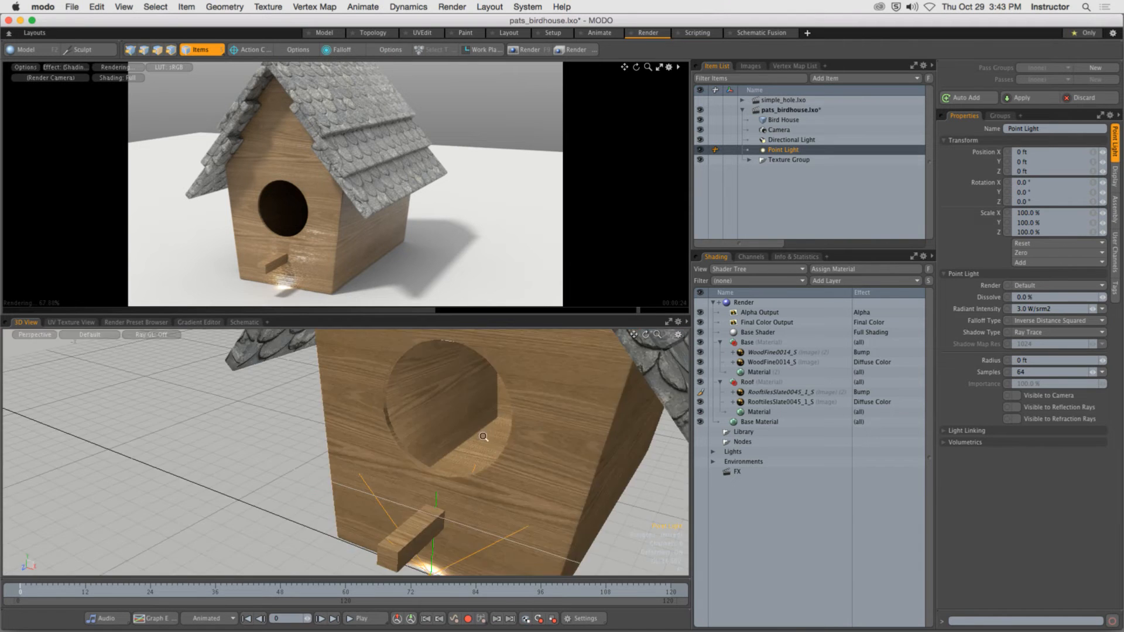
pyautogui.press('y')
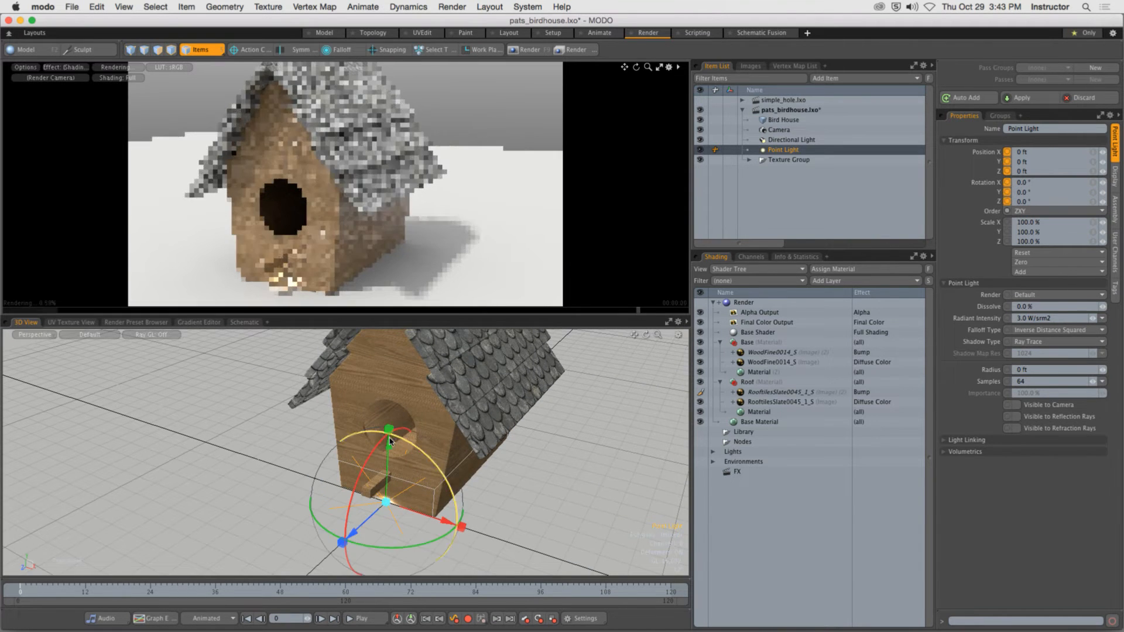
pyautogui.moveTo(394, 436); pyautogui.dragTo(390, 379)
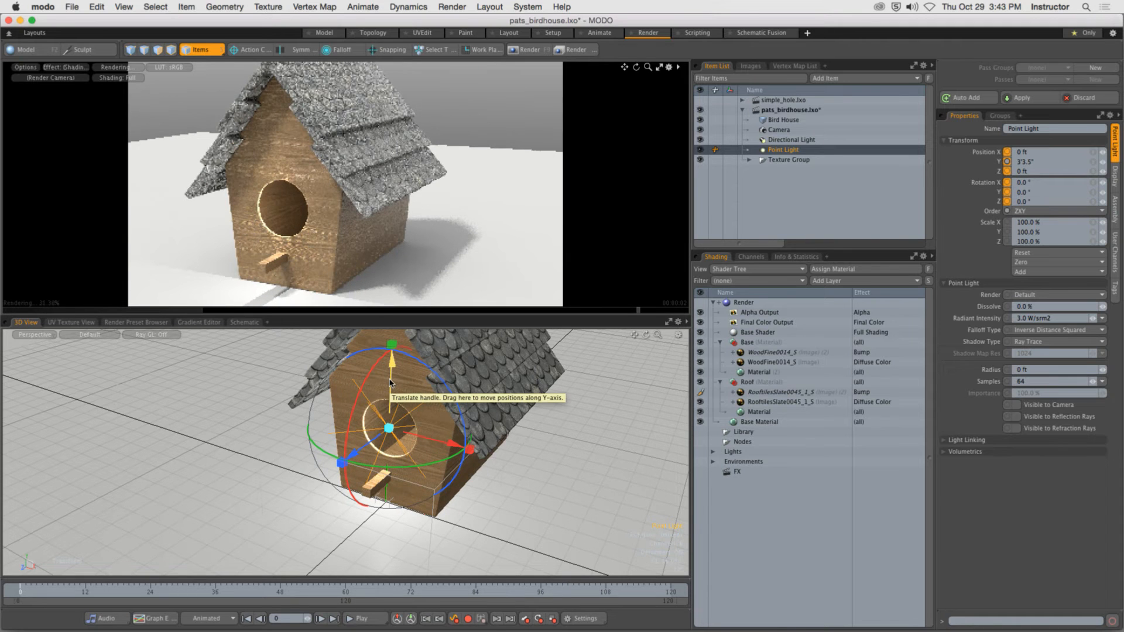
pyautogui.keyDown('alt'); pyautogui.moveTo(390, 384); pyautogui.dragTo(356, 430); pyautogui.keyUp('alt')
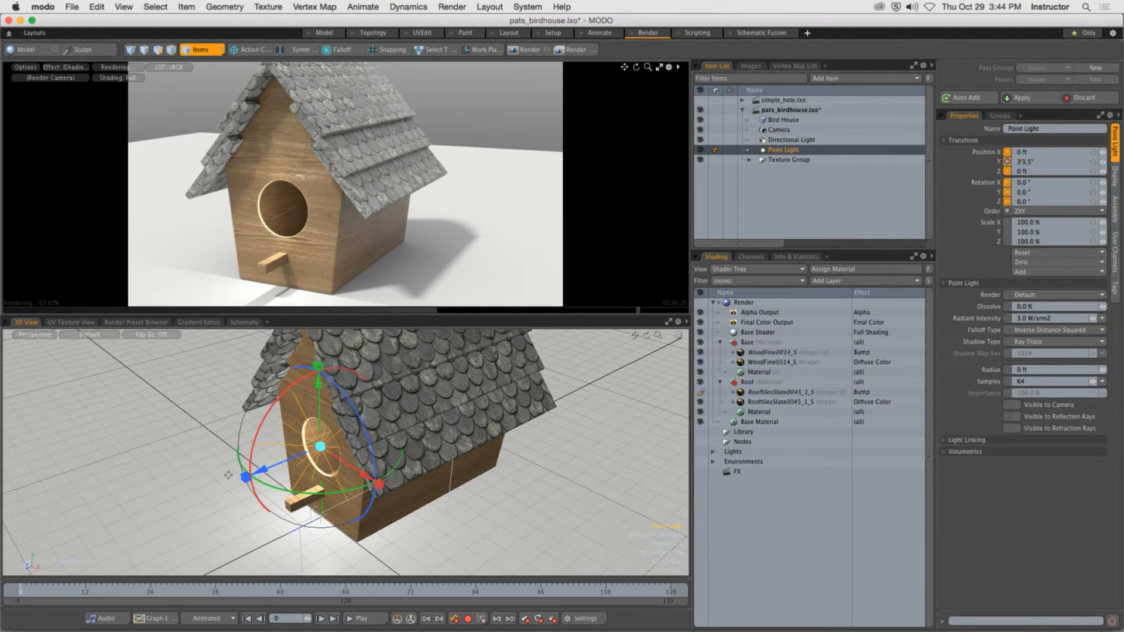
pyautogui.moveTo(260, 470); pyautogui.dragTo(338, 439)
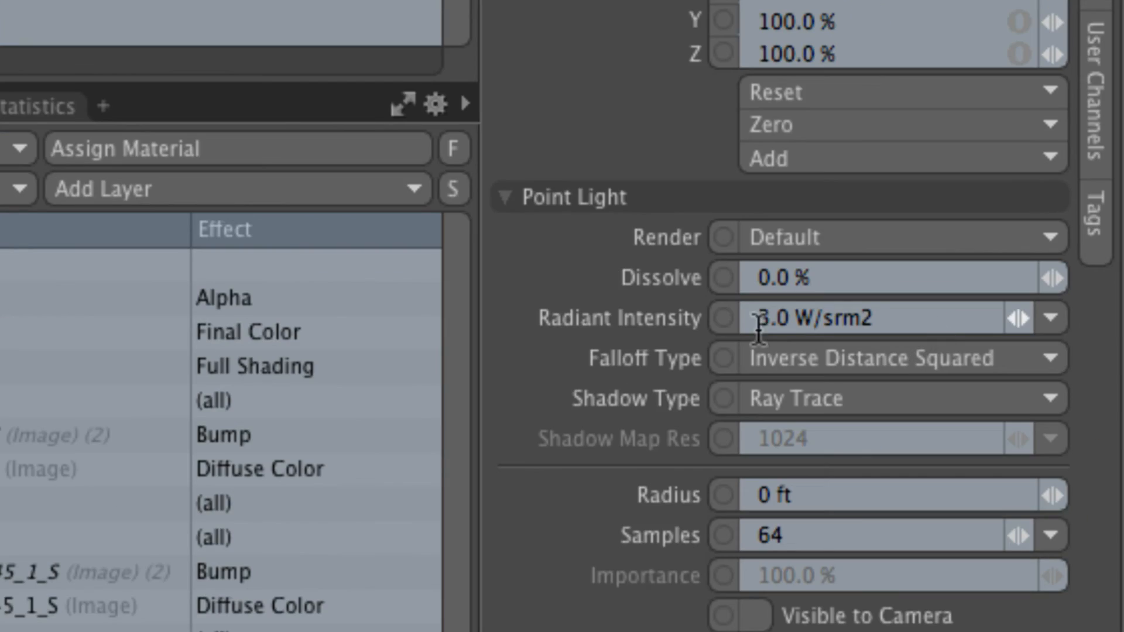
# Try a radiant intensity of 1 W/srm2 on the Point Light
pyautogui.click(947, 316)
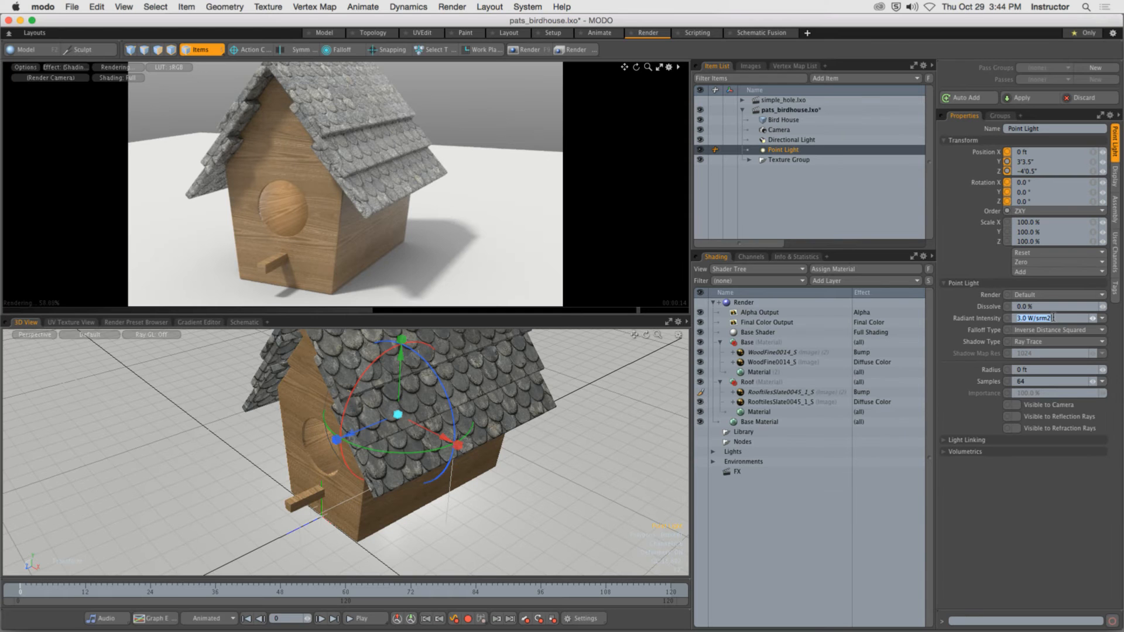
pyautogui.click(1086, 319)
pyautogui.moveTo(1086, 319); pyautogui.dragTo(1017, 319)
pyautogui.write('1')
pyautogui.press('Return')
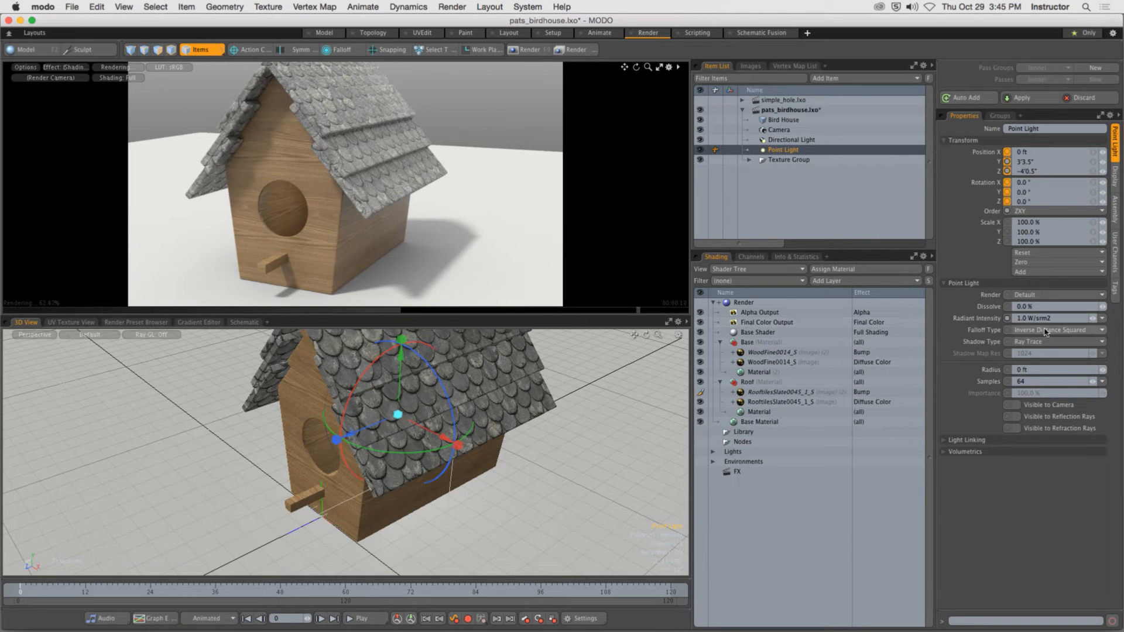
# Set the Point Light's radiant intensity to 0.5 W/srm2 and compare the enlarged preview with the light hidden and shown again
pyautogui.click(1064, 318)
pyautogui.write('0.5')
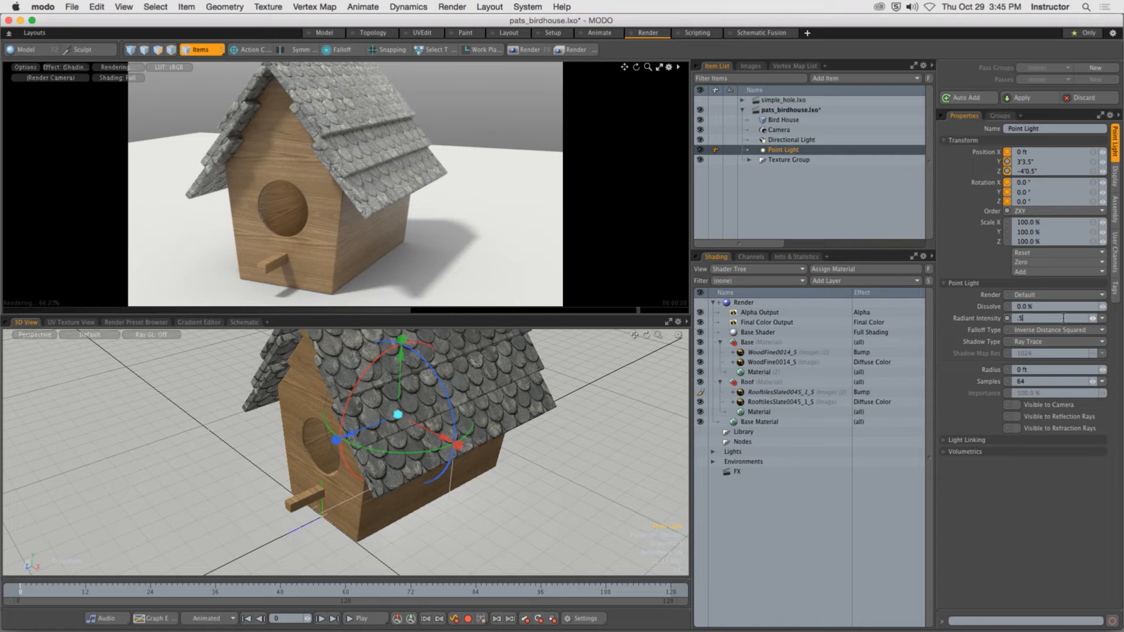
pyautogui.press('Return')
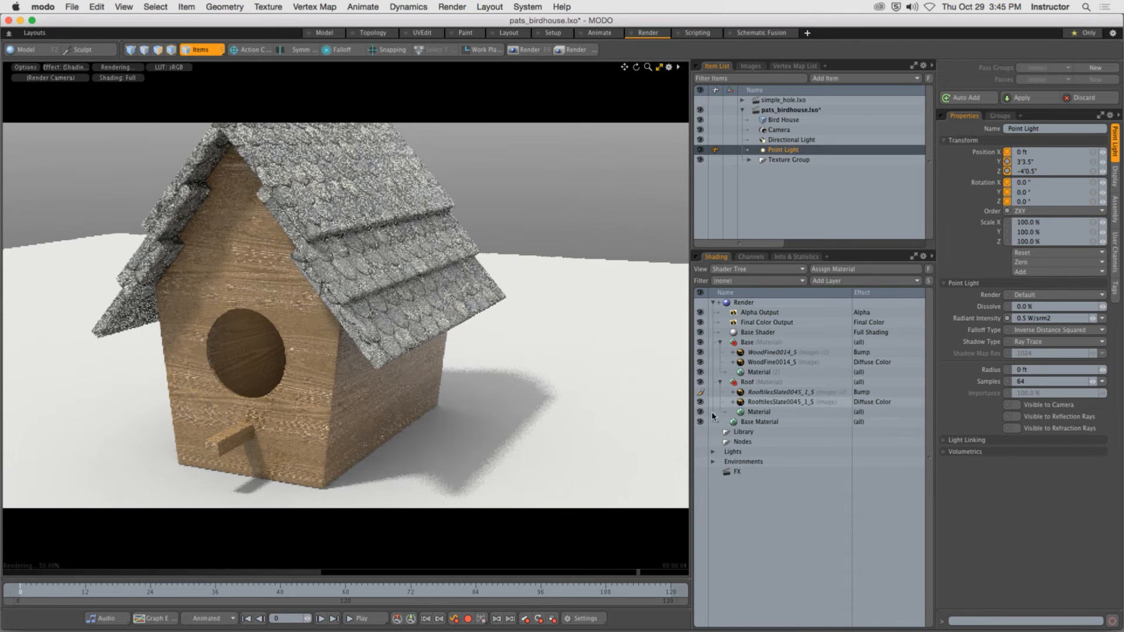
pyautogui.click(701, 151)
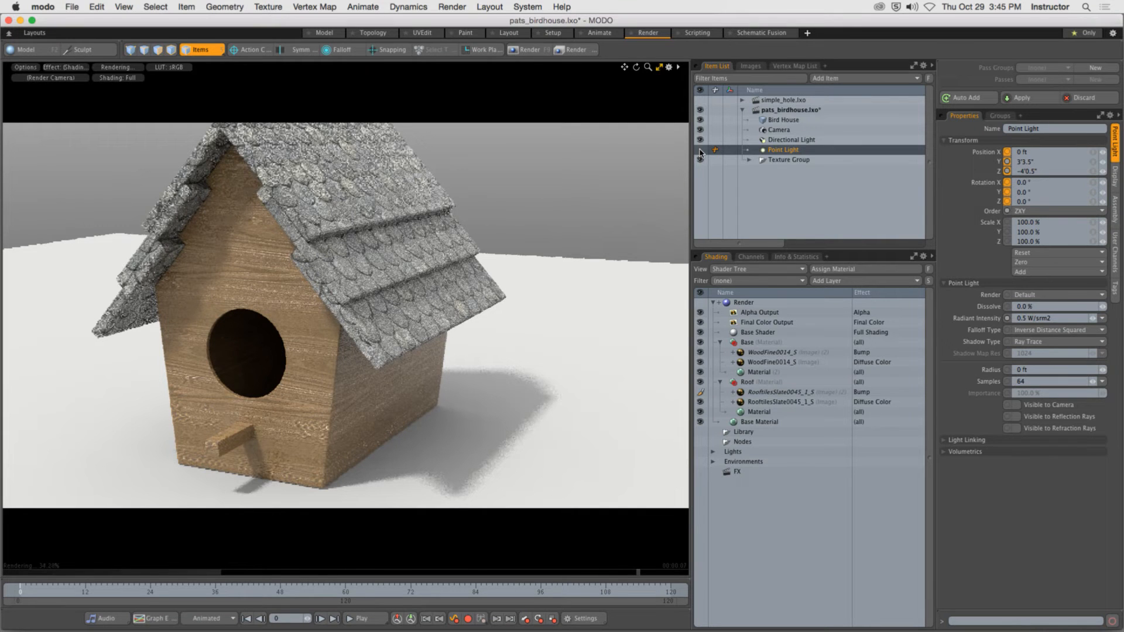
pyautogui.click(701, 150)
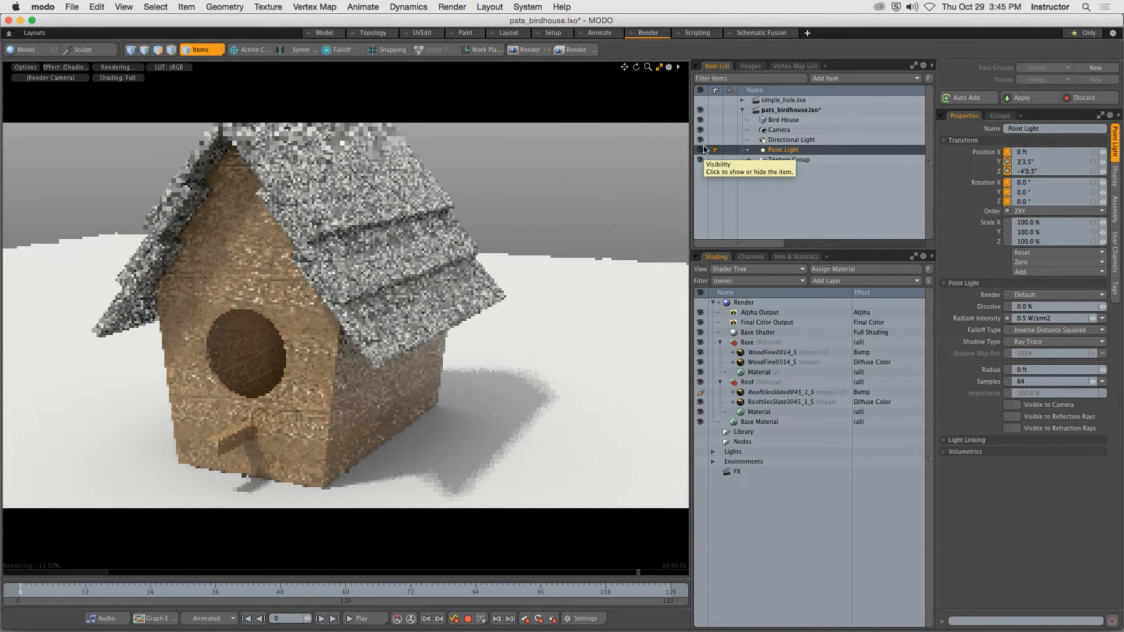
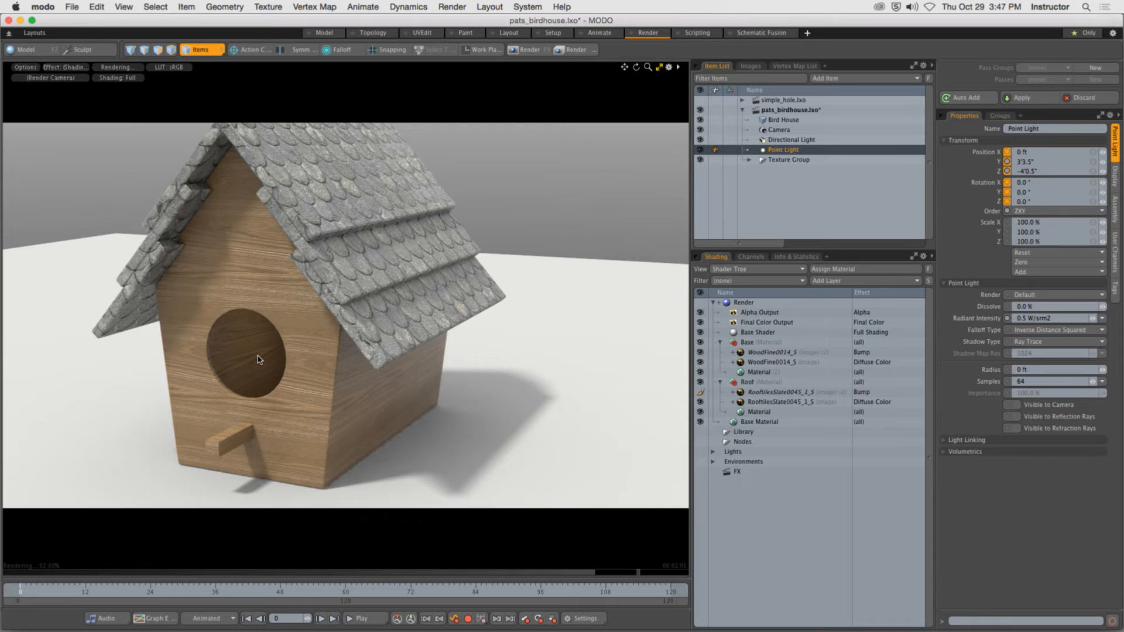
# Tint the Point Light's Light Material orange, and adjust it to a yellow of about 1.0, 0.8, 0.37
pyautogui.click(712, 452)
pyautogui.click(776, 472)
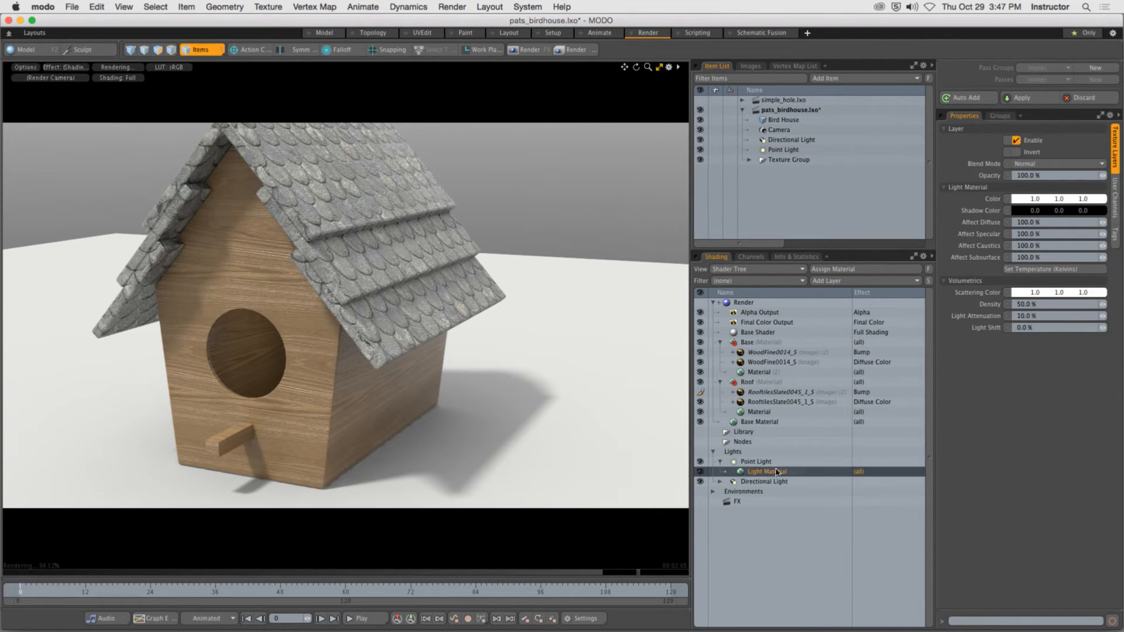
pyautogui.doubleClick(1036, 201)
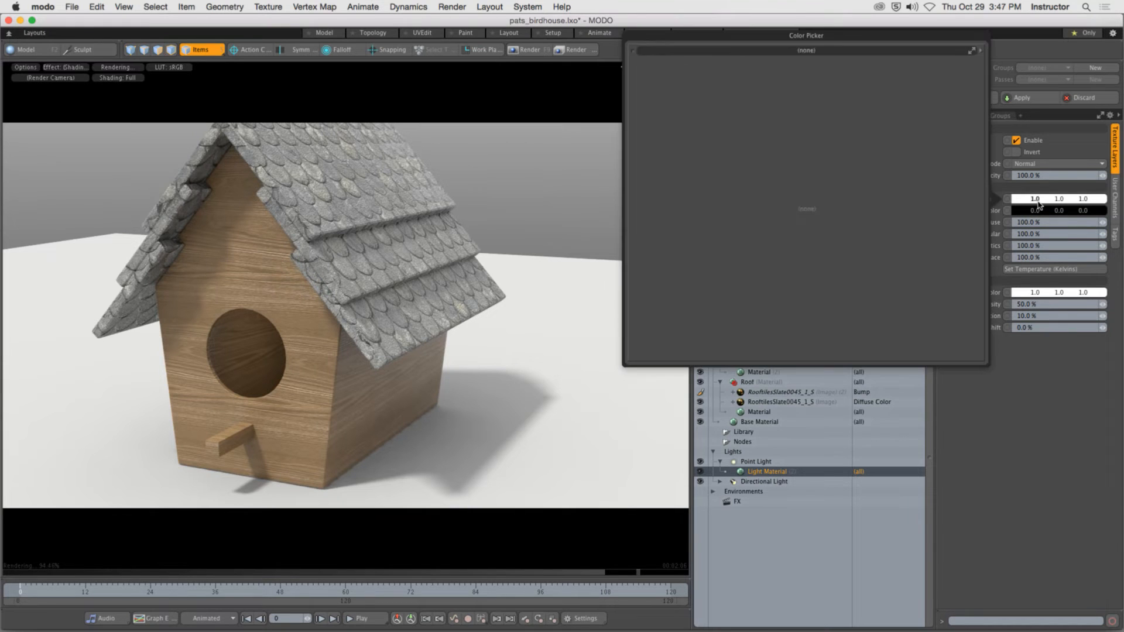
pyautogui.click(767, 120)
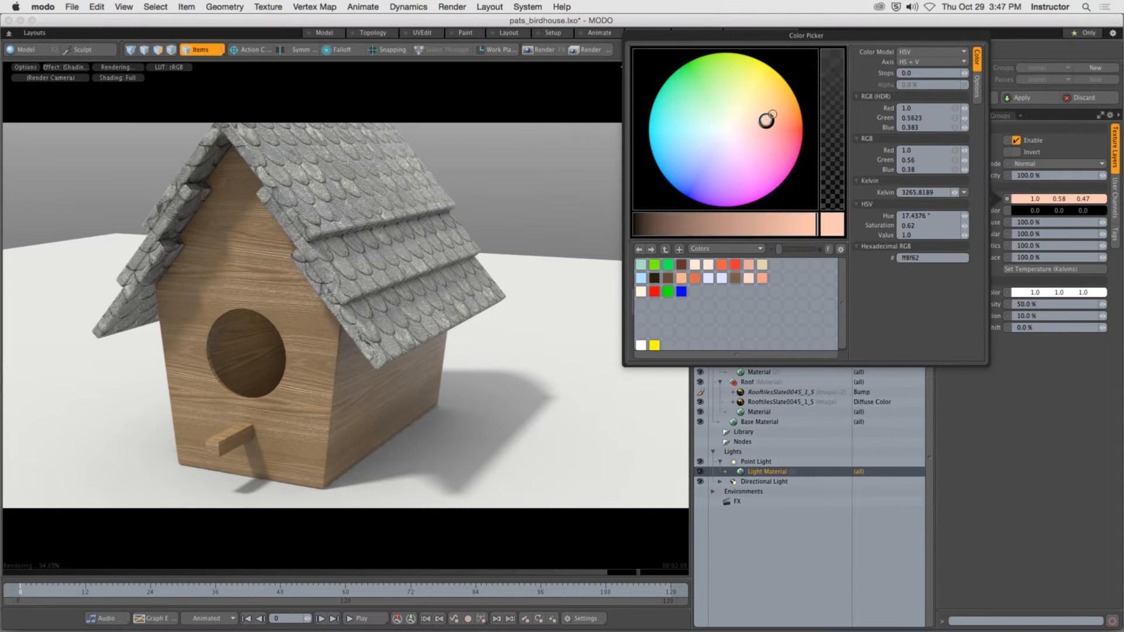
pyautogui.moveTo(767, 120); pyautogui.dragTo(792, 103)
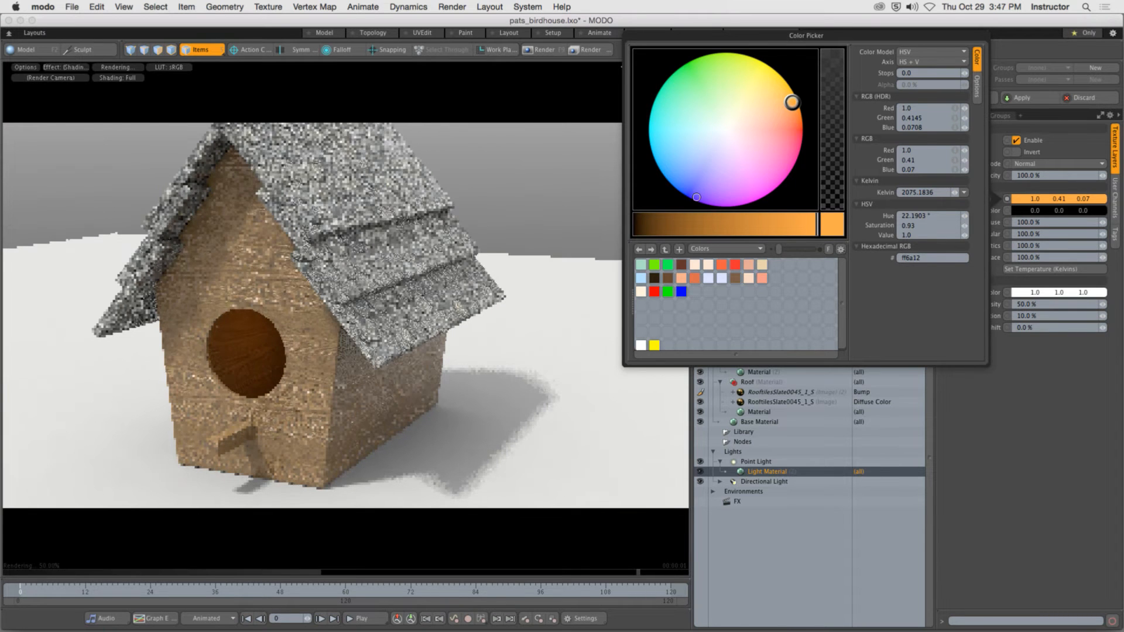
pyautogui.moveTo(792, 103); pyautogui.dragTo(762, 97)
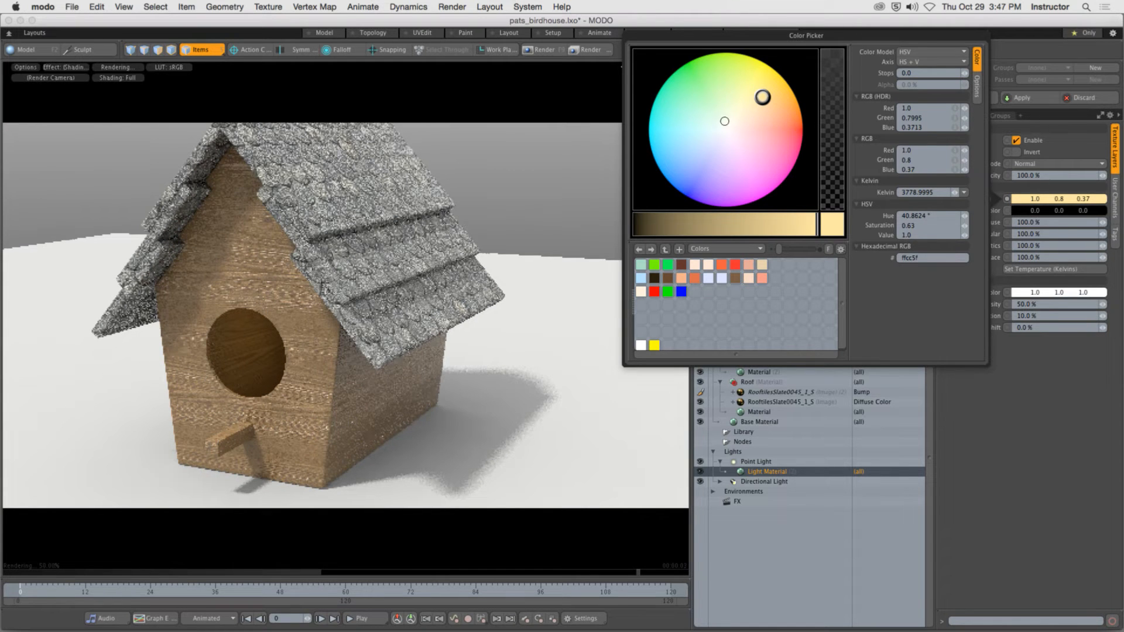
# Try cyan, green, blue and pink tints on the Point Light's material
pyautogui.click(683, 130)
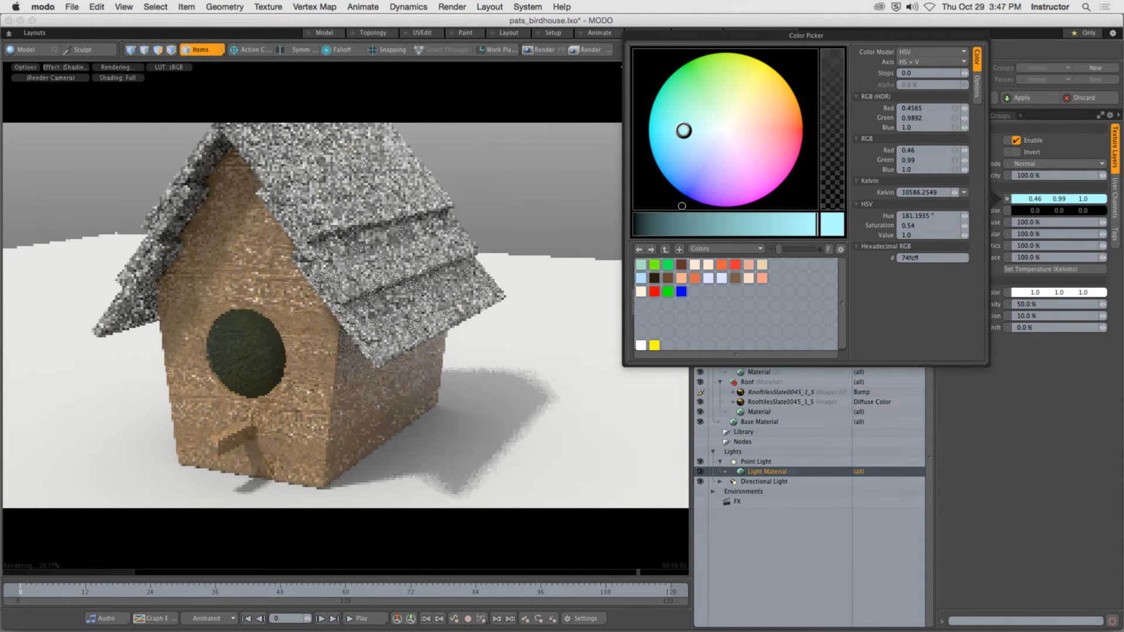
pyautogui.click(700, 91)
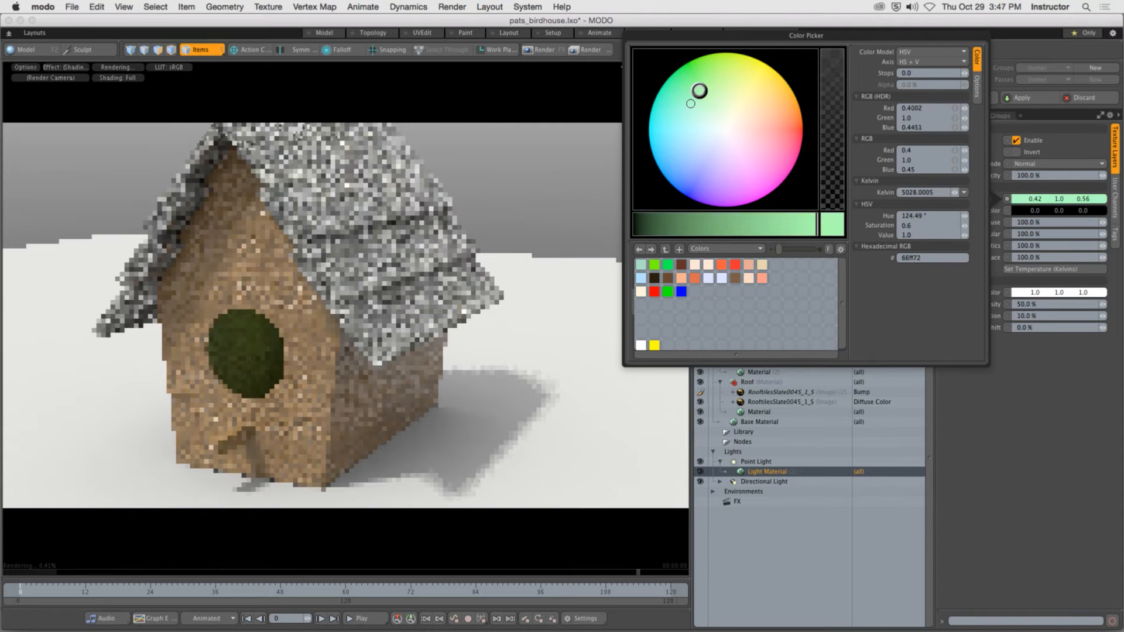
pyautogui.click(677, 164)
pyautogui.click(771, 154)
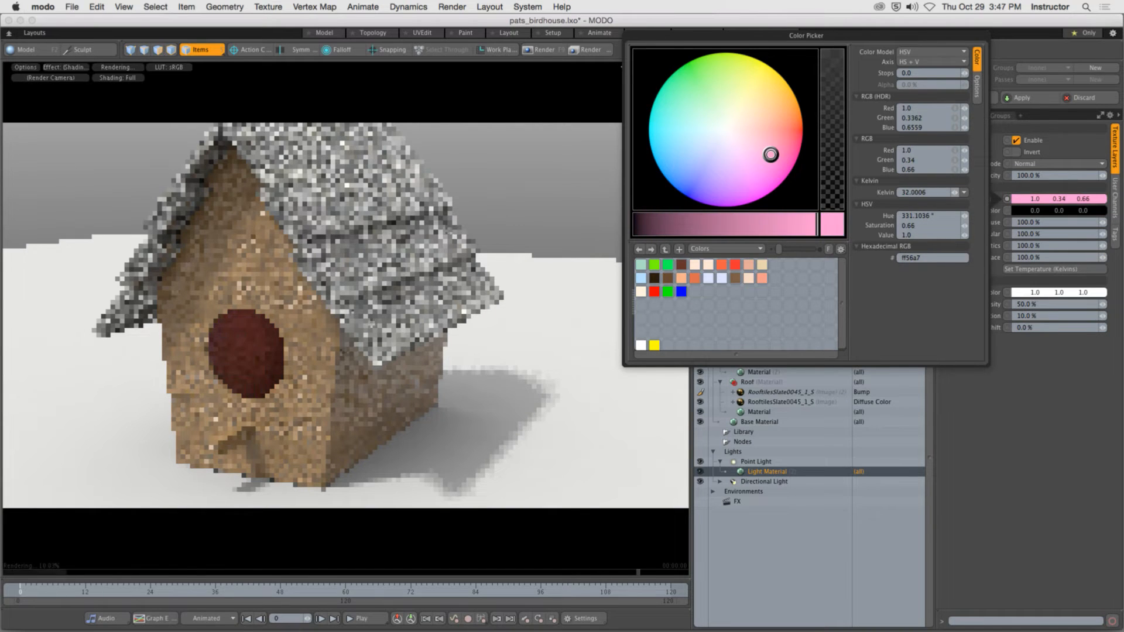
# Set the Point Light's material color to a pale warm 1.0, 0.92, 0.74 and compare the preview with the light hidden and shown
pyautogui.moveTo(770, 155)
pyautogui.mouseDown()
pyautogui.moveTo(784, 103)
pyautogui.moveTo(743, 82)
pyautogui.moveTo(743, 105)
pyautogui.moveTo(772, 90)
pyautogui.moveTo(740, 116)
pyautogui.mouseUp()
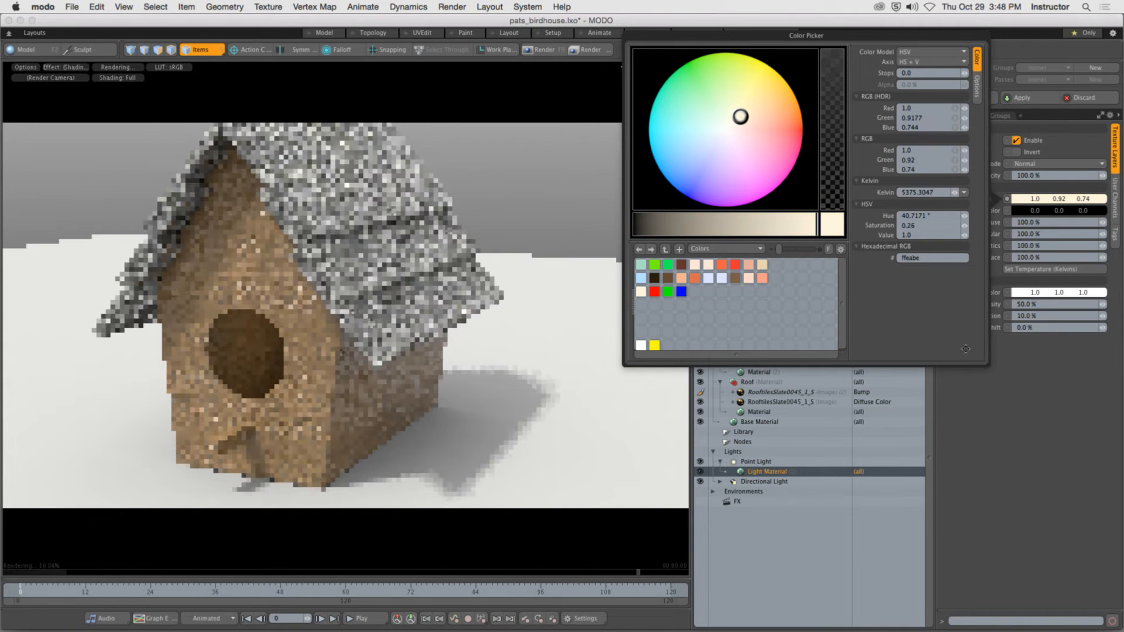
pyautogui.click(1022, 468)
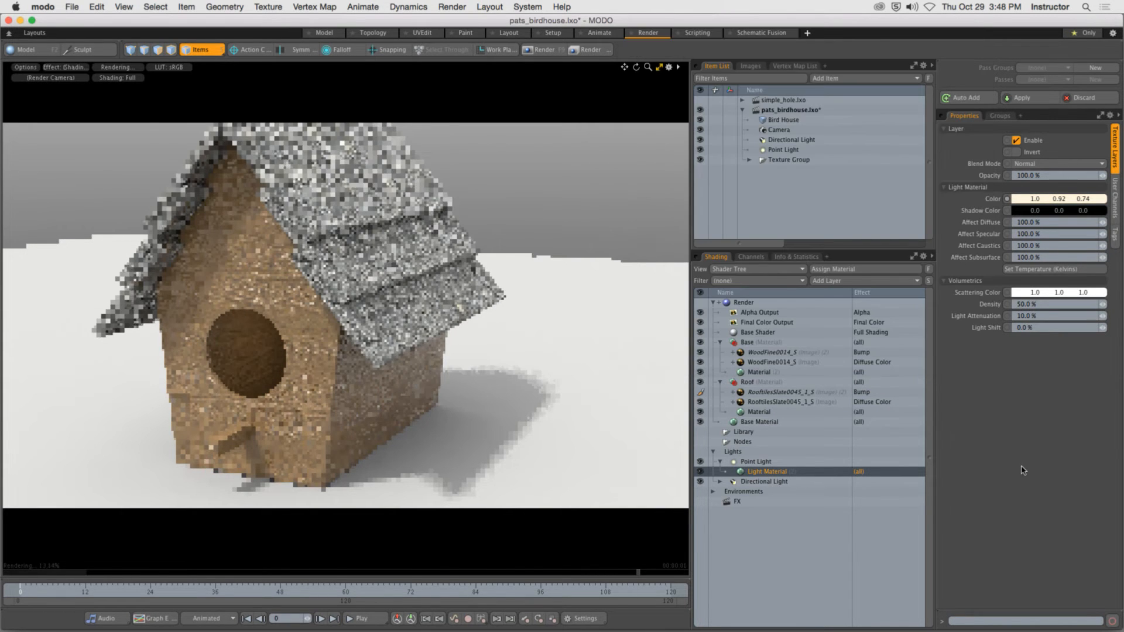
pyautogui.click(703, 153)
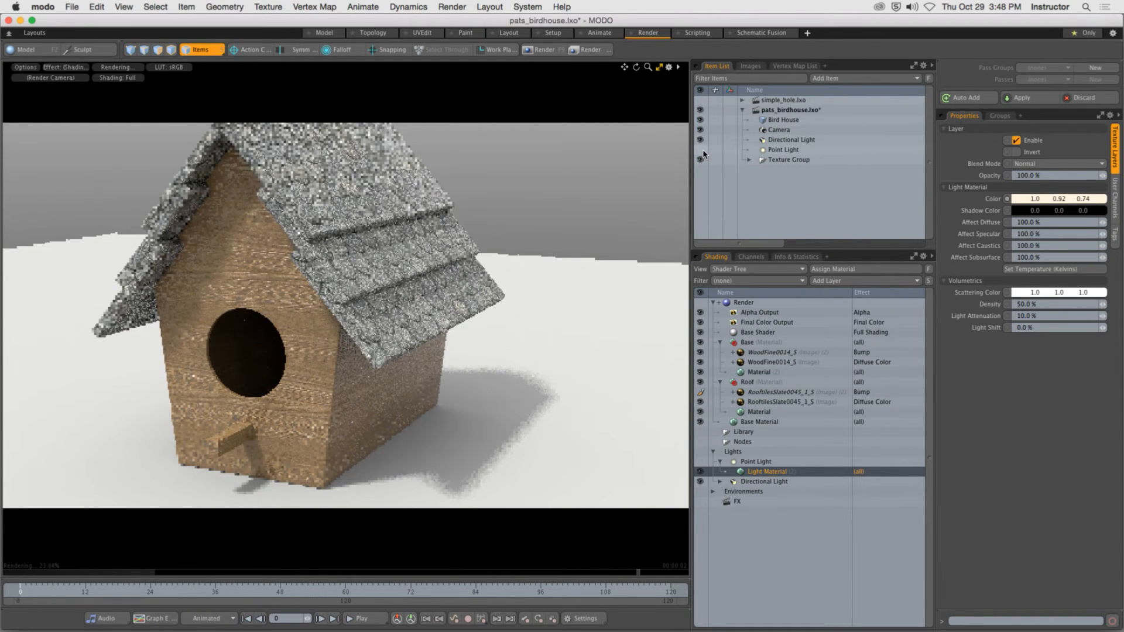
pyautogui.click(701, 150)
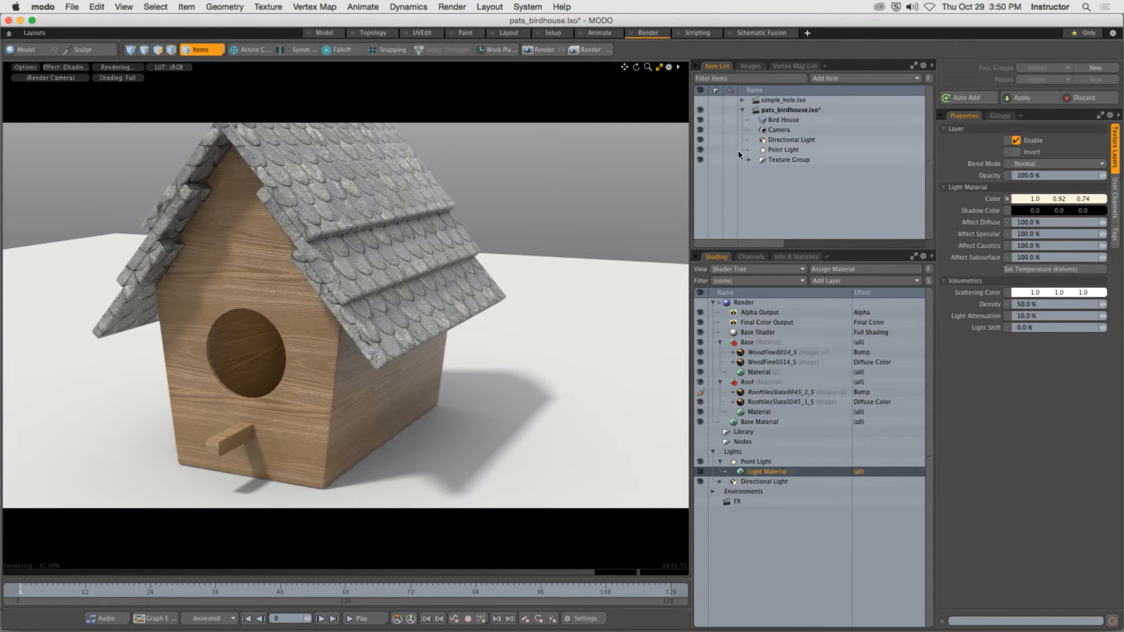
# Delete the ground plane polygon beneath the birdhouse
pyautogui.click(659, 66)
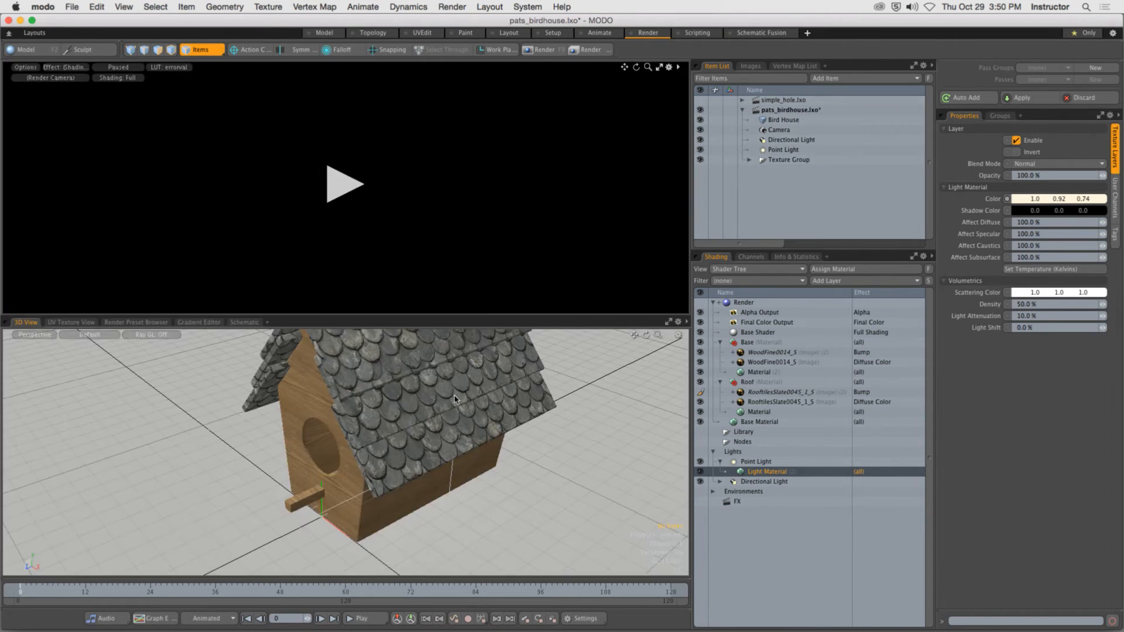
pyautogui.press('3')
pyautogui.click(544, 482)
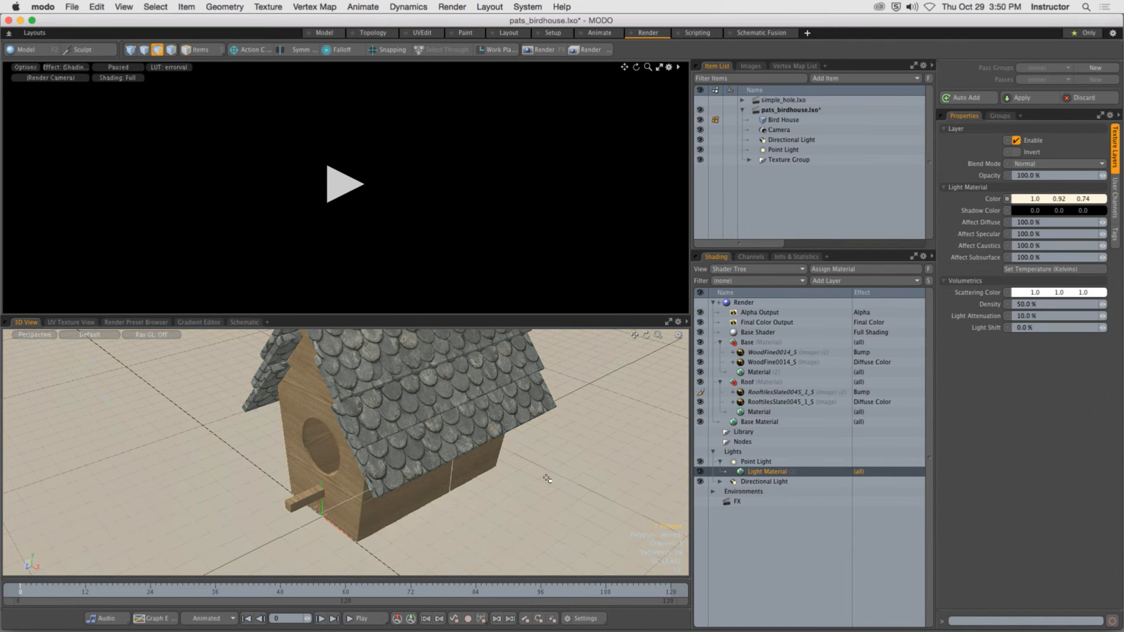
pyautogui.press('Delete')
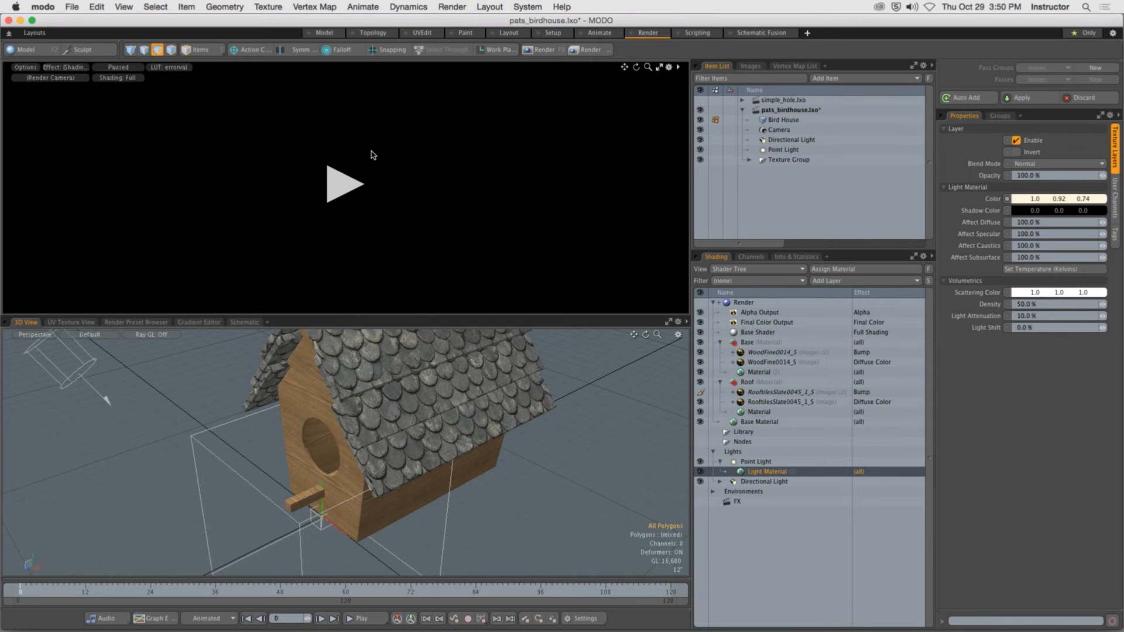
# Add the Tree 01 mesh preset to the scene and frame it in the perspective view
pyautogui.click(518, 35)
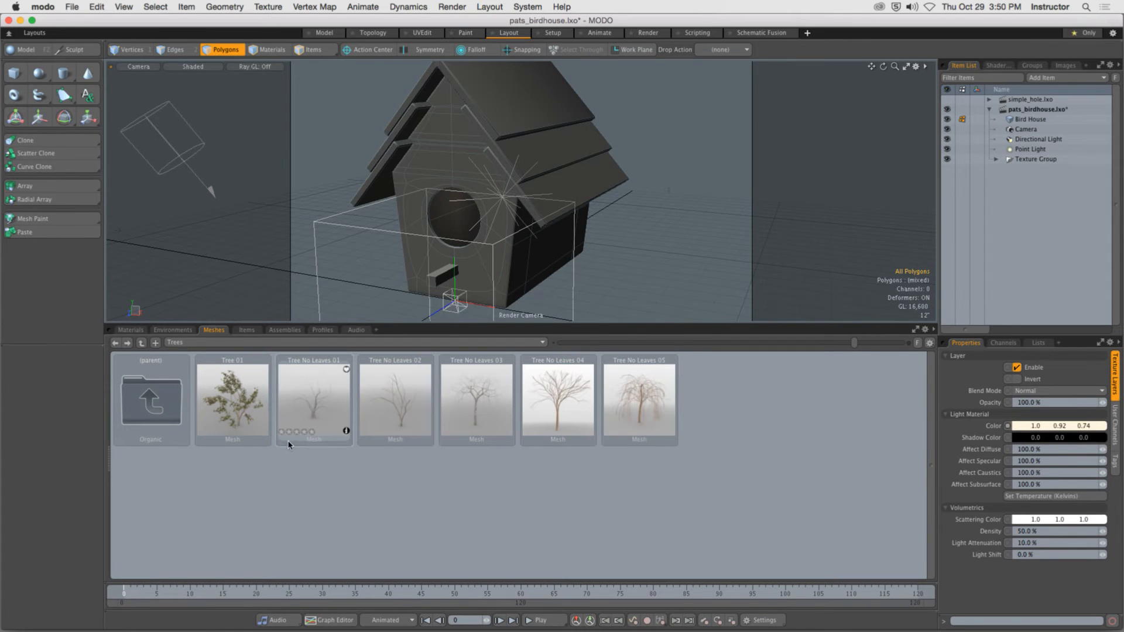
pyautogui.doubleClick(246, 404)
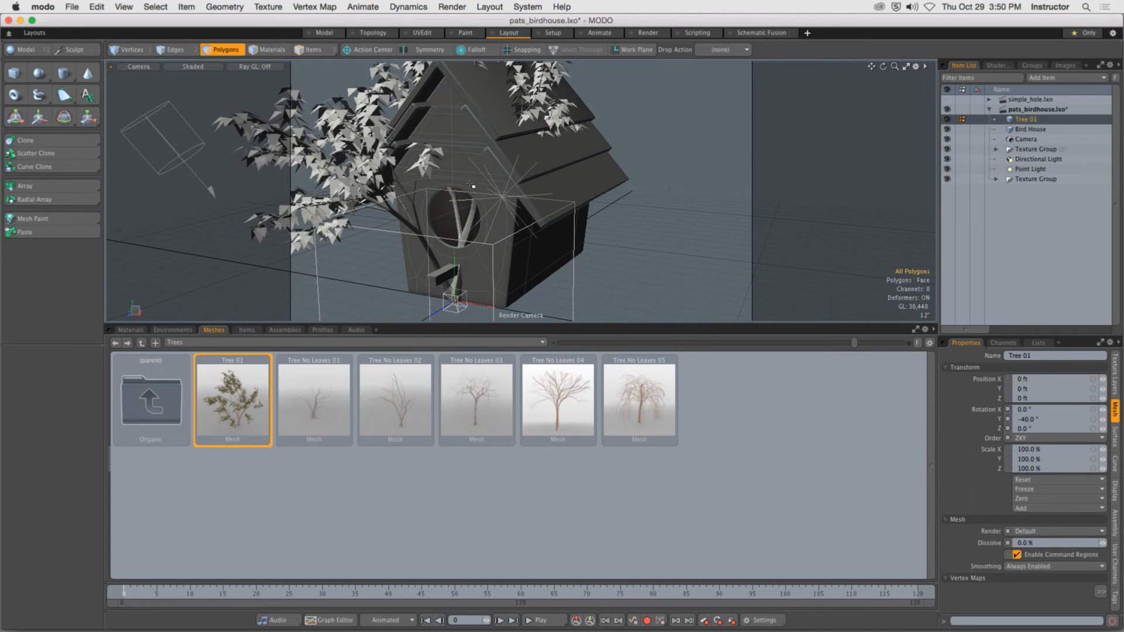
pyautogui.press('KP_Decimal')
pyautogui.scroll(-5, 471, 184)
pyautogui.keyDown('alt'); pyautogui.moveTo(471, 185); pyautogui.dragTo(578, 226); pyautogui.keyUp('alt')
pyautogui.scroll(5, 581, 216)
# Scale the Tree 01 item uniformly to 510%
pyautogui.press('y')
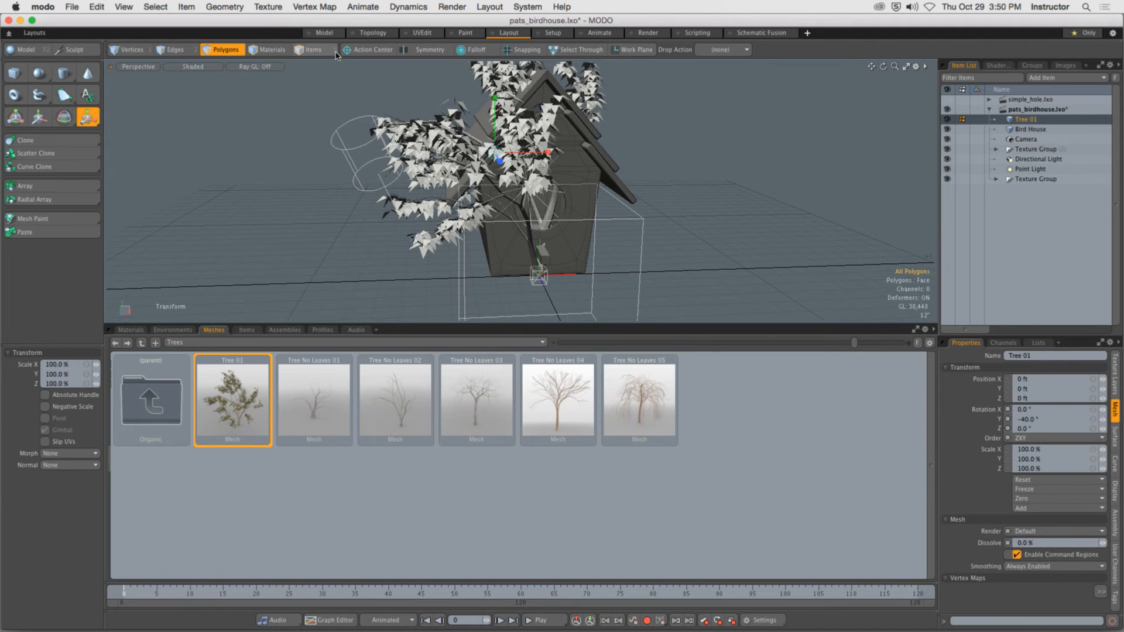
pyautogui.click(317, 50)
pyautogui.press('y')
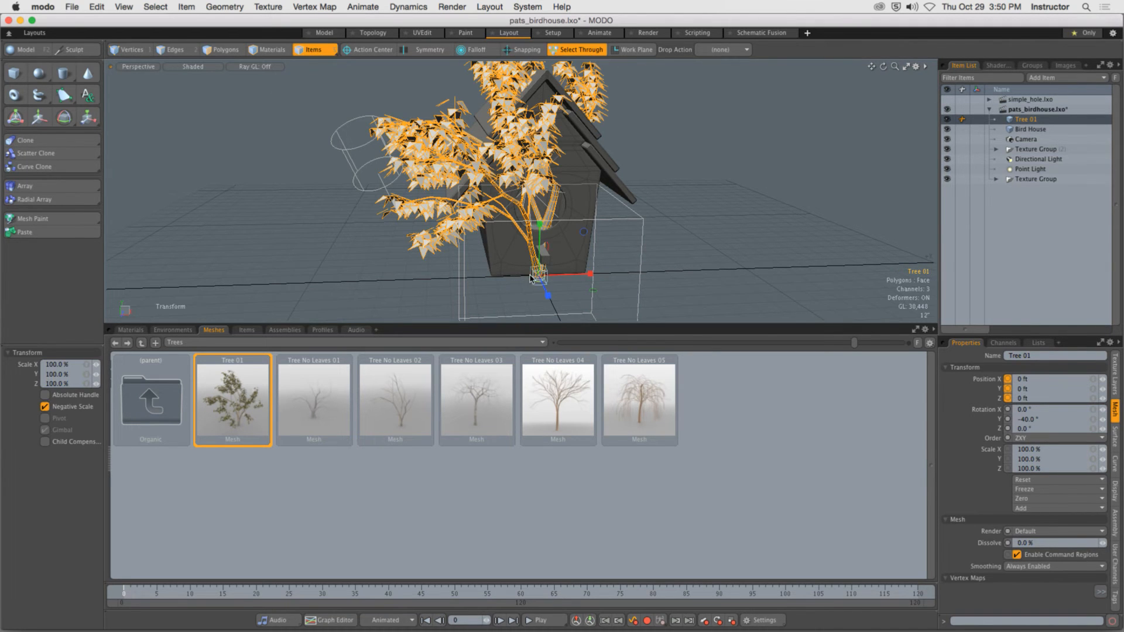
pyautogui.moveTo(538, 275); pyautogui.dragTo(783, 262)
pyautogui.scroll(-5, 732, 214)
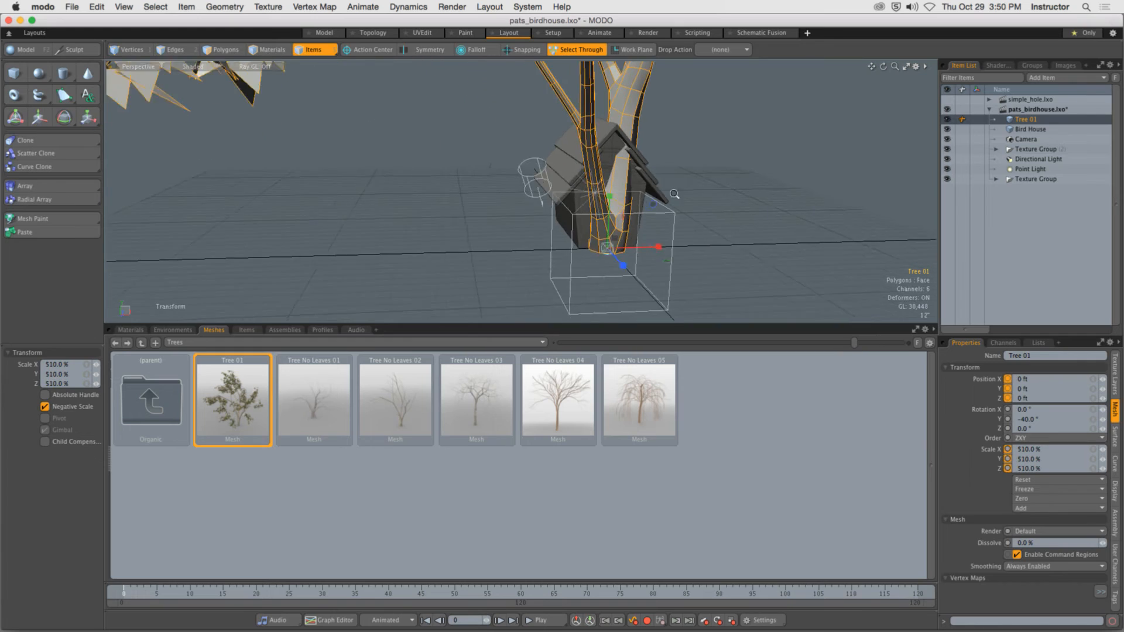
# Enlarge Tree 01 uniformly to 1147.5% and lower it to about -75'11.5" in Y
pyautogui.keyDown('alt'); pyautogui.moveTo(733, 215); pyautogui.dragTo(592, 525); pyautogui.keyUp('alt')
pyautogui.press('y')
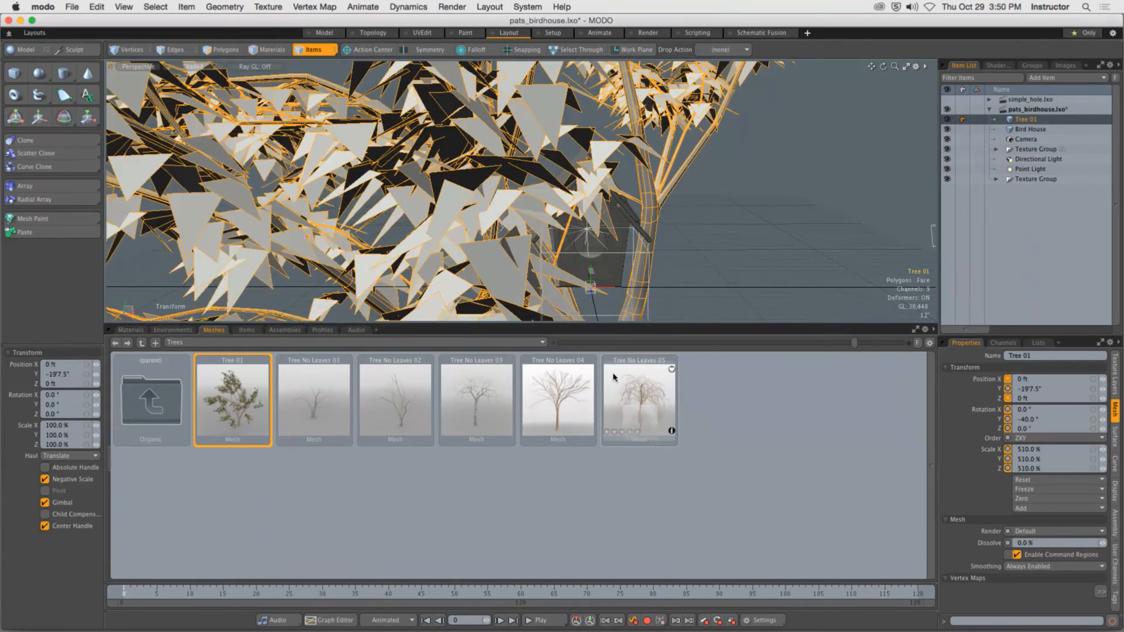
pyautogui.click(614, 379)
pyautogui.scroll(-5, 673, 203)
pyautogui.keyDown('alt'); pyautogui.moveTo(673, 202); pyautogui.dragTo(461, 124); pyautogui.keyUp('alt')
pyautogui.press('r')
pyautogui.scroll(-5, 499, 234)
pyautogui.keyDown('alt'); pyautogui.moveTo(461, 125); pyautogui.dragTo(629, 203); pyautogui.keyUp('alt')
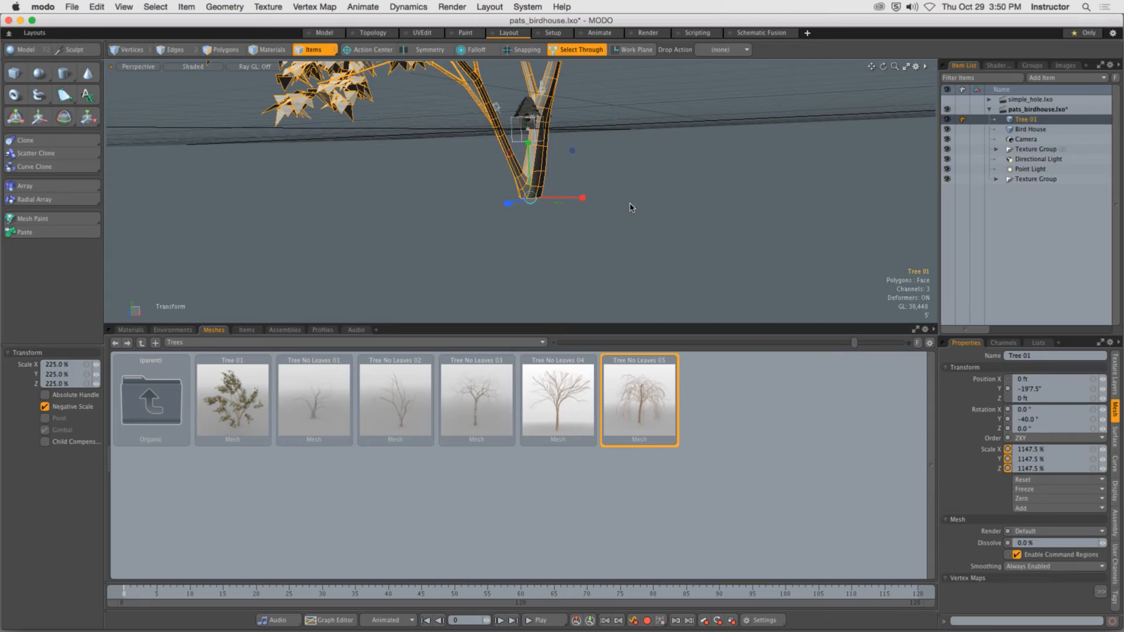
pyautogui.press('y')
pyautogui.keyDown('ctrl'); pyautogui.moveTo(523, 148); pyautogui.dragTo(489, 186); pyautogui.keyUp('ctrl')
# Split the 3D viewport to show the render camera view and a zoomed-out perspective view side by side
pyautogui.hotkey('ctrl', 'space')
pyautogui.click(431, 129)
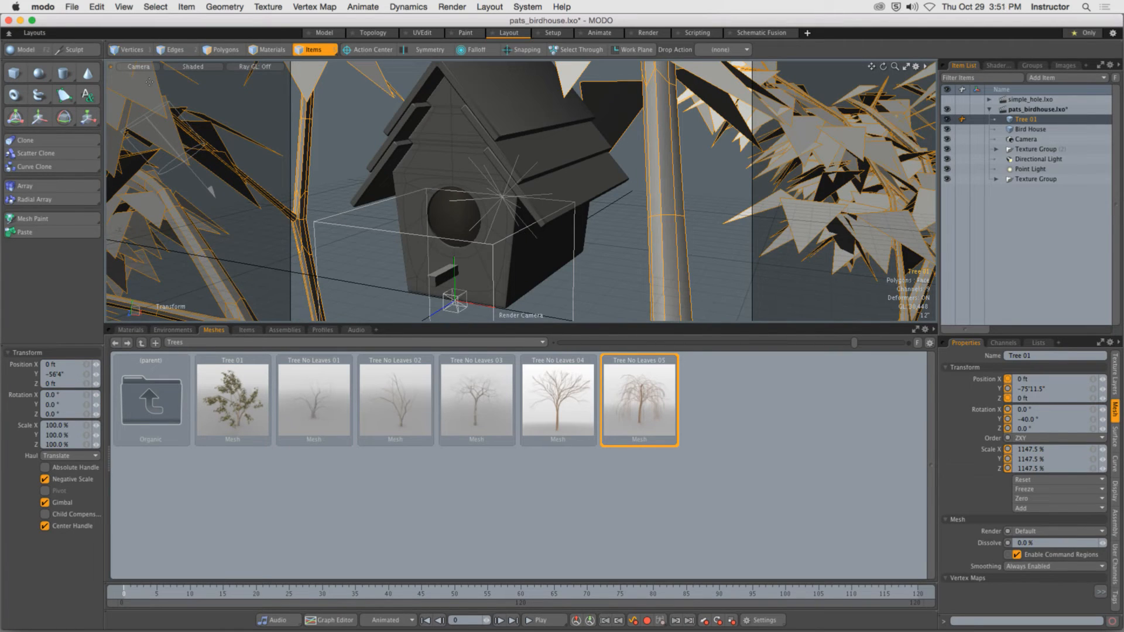
pyautogui.keyDown('alt'); pyautogui.moveTo(111, 67); pyautogui.dragTo(521, 210); pyautogui.keyUp('alt')
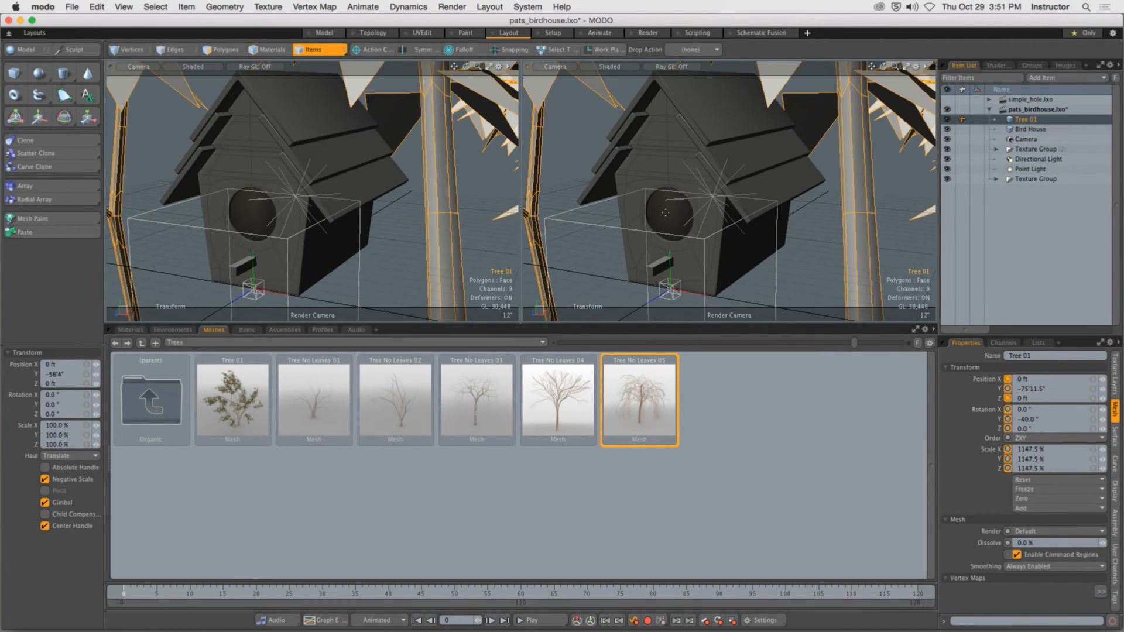
pyautogui.hotkey('ctrl', 'space')
pyautogui.click(596, 254)
pyautogui.scroll(-10, 597, 255)
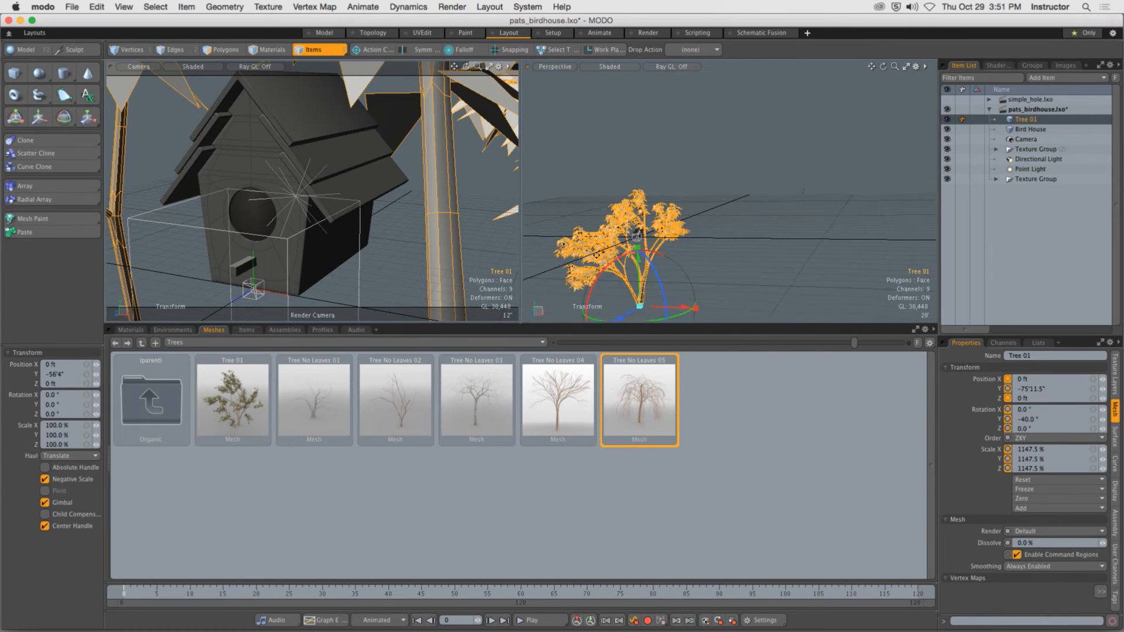
# Move Tree 01 behind the birdhouse, to about 14' in X, -28'11.5" in Y and -46' in Z, and deselect it
pyautogui.keyDown('alt'); pyautogui.keyDown('shift'); pyautogui.moveTo(597, 254); pyautogui.dragTo(662, 176); pyautogui.keyUp('shift'); pyautogui.keyUp('alt')
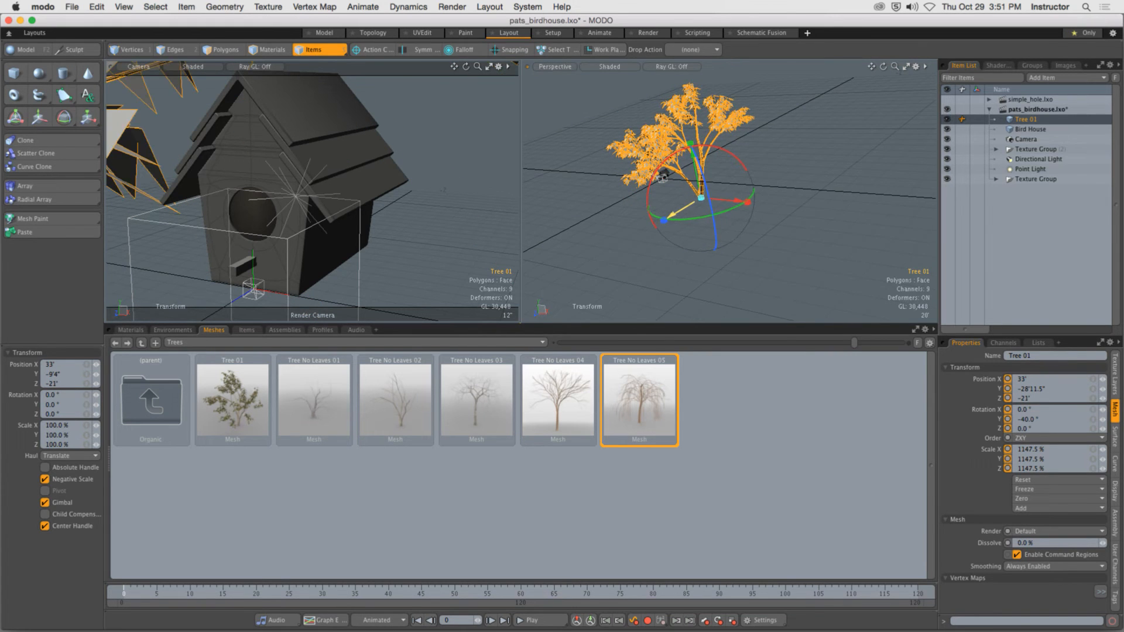
pyautogui.moveTo(736, 213)
pyautogui.mouseDown()
pyautogui.moveTo(660, 212)
pyautogui.moveTo(715, 162)
pyautogui.moveTo(734, 166)
pyautogui.moveTo(733, 155)
pyautogui.moveTo(725, 221)
pyautogui.moveTo(739, 222)
pyautogui.mouseUp()
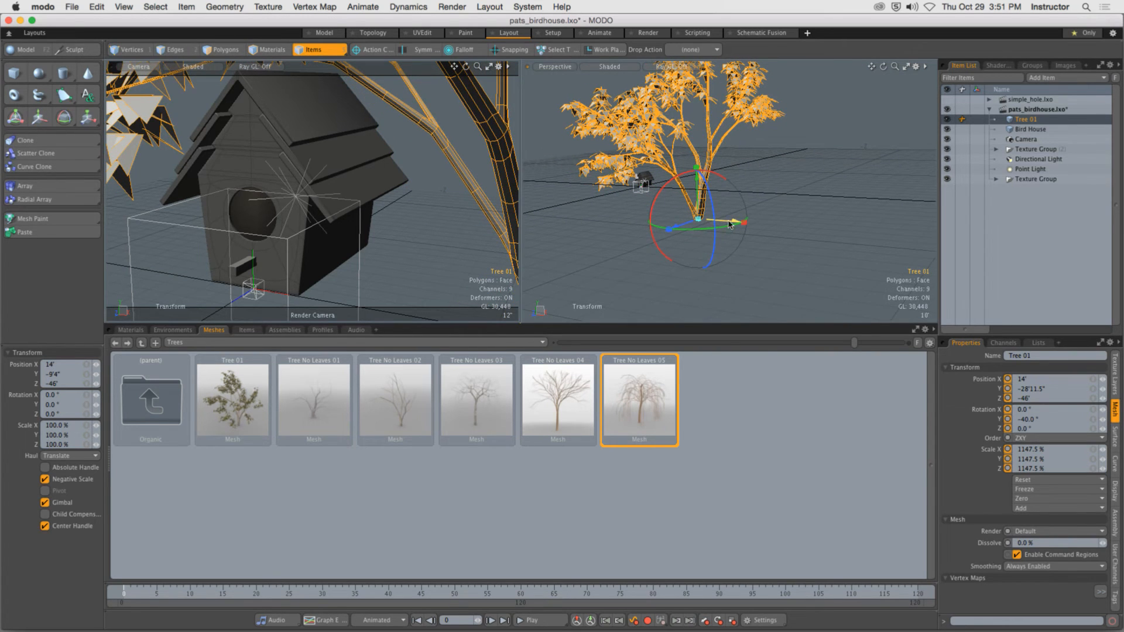
pyautogui.press('space')
pyautogui.click(426, 250)
# Reframe the render camera closer on the birdhouse from a lower angle with tree leaves behind, and enlarge the render preview
pyautogui.keyDown('alt'); pyautogui.moveTo(405, 216); pyautogui.dragTo(329, 185); pyautogui.keyUp('alt')
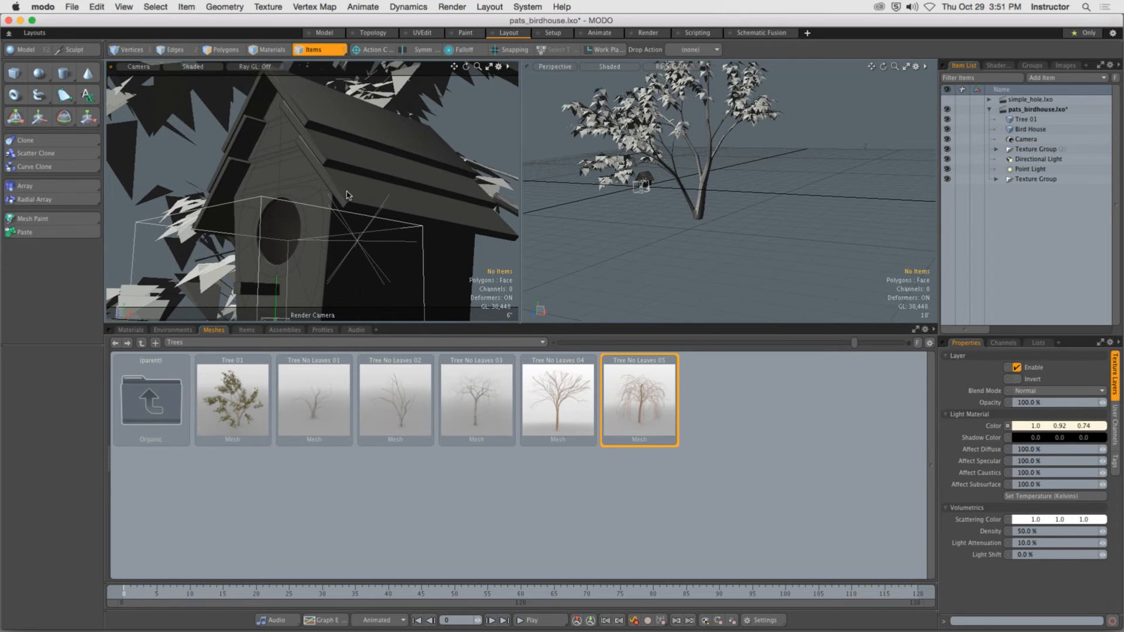
pyautogui.click(648, 32)
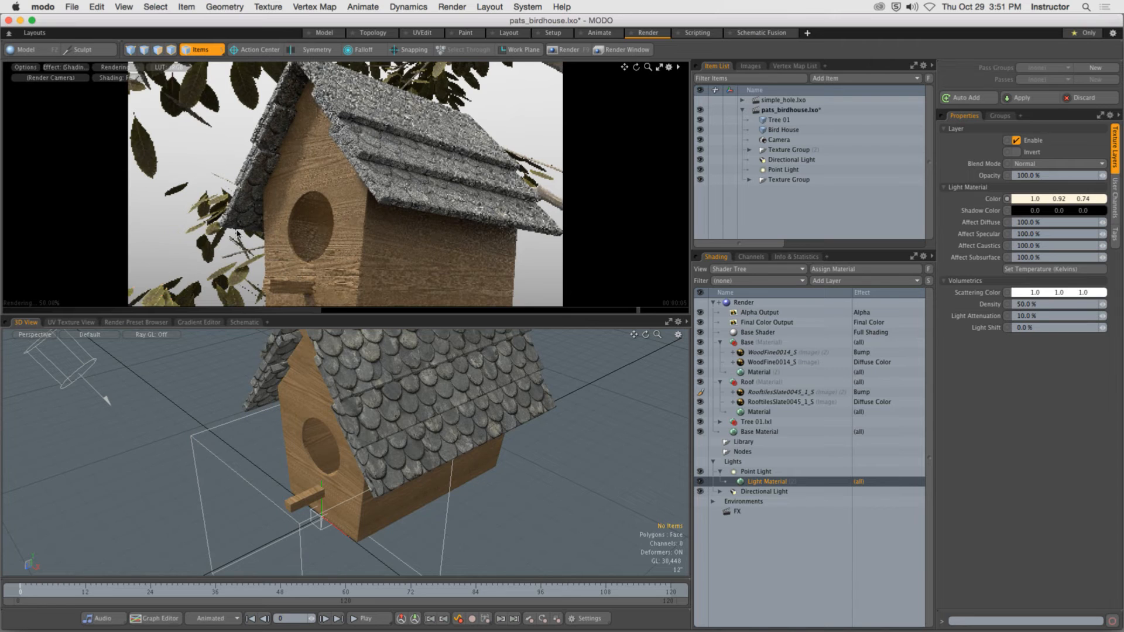
pyautogui.click(660, 67)
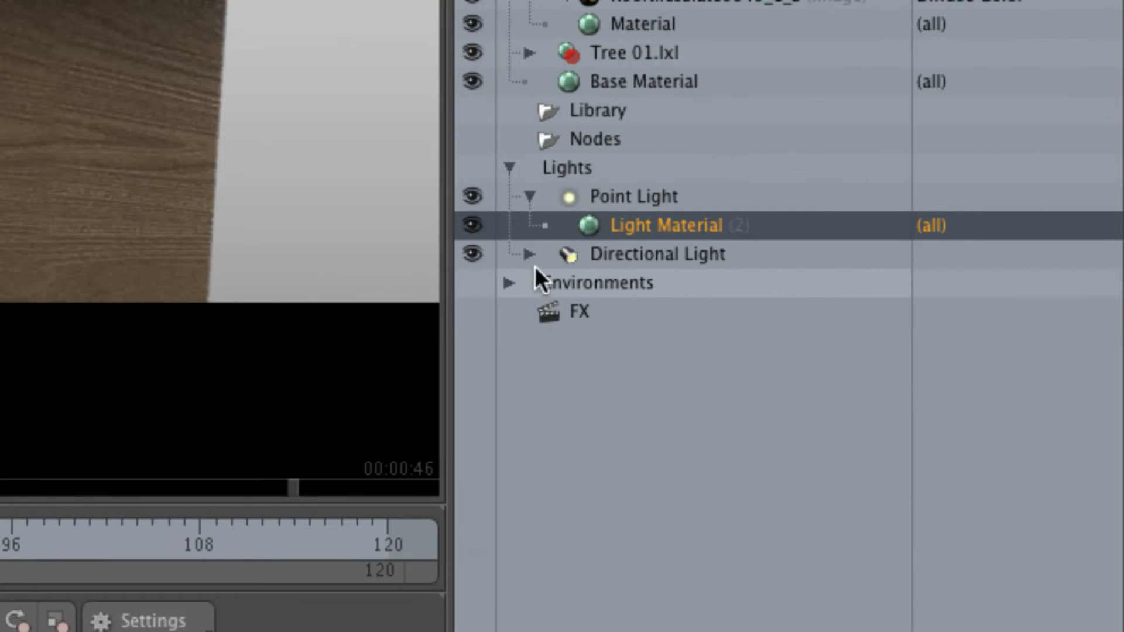
# Set the Environment Material's environment type to 2 Color Gradient
pyautogui.click(507, 284)
pyautogui.click(640, 317)
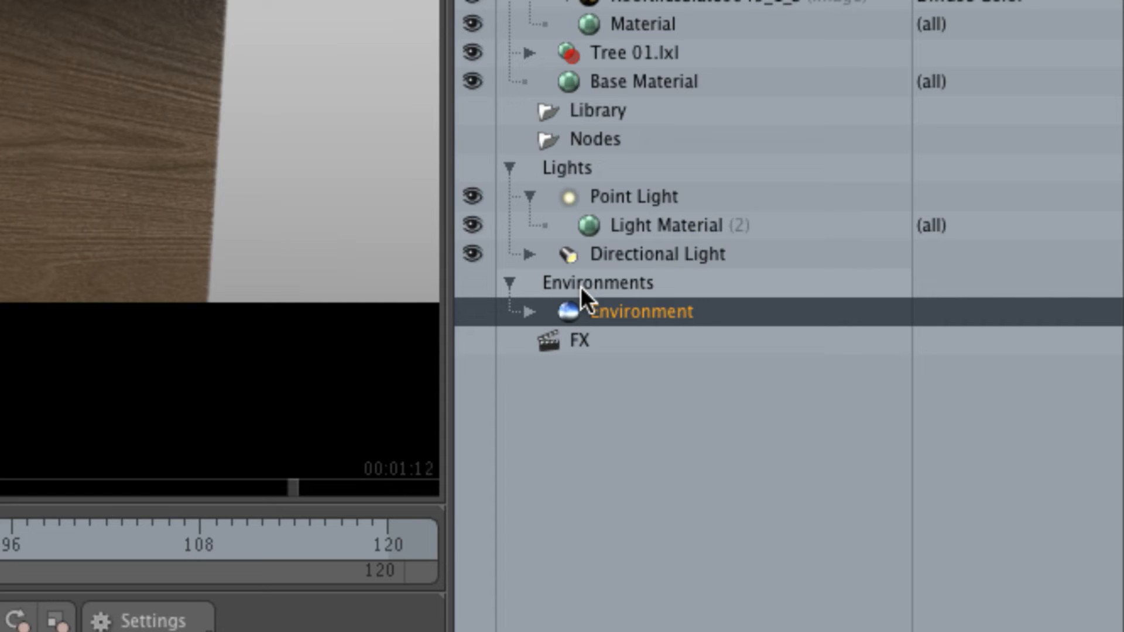
pyautogui.click(529, 312)
pyautogui.click(657, 345)
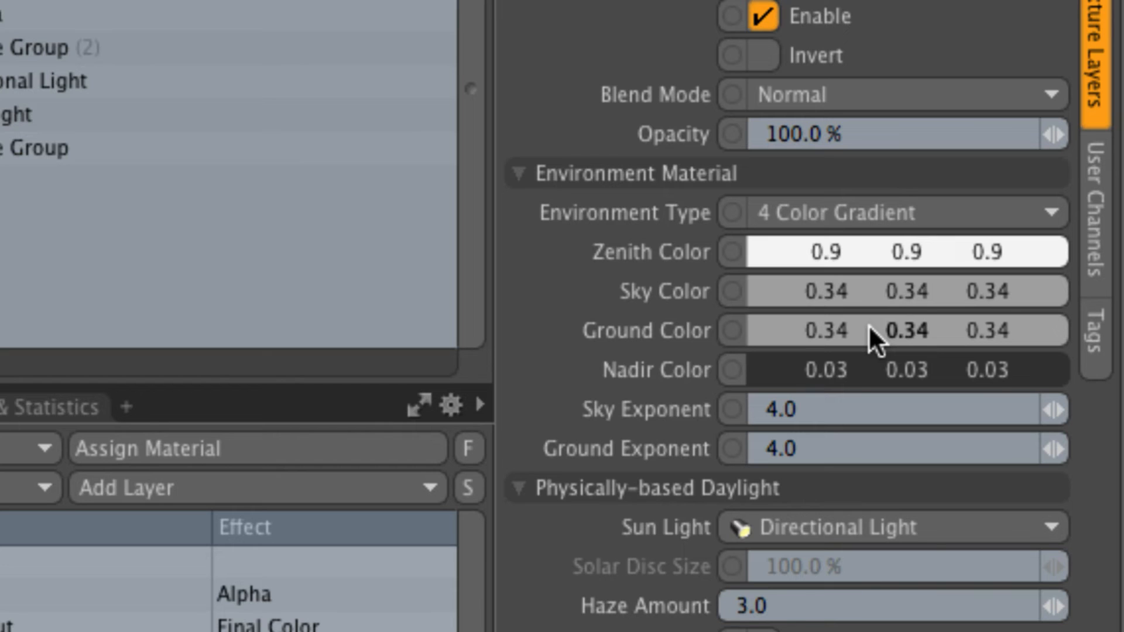
pyautogui.click(850, 218)
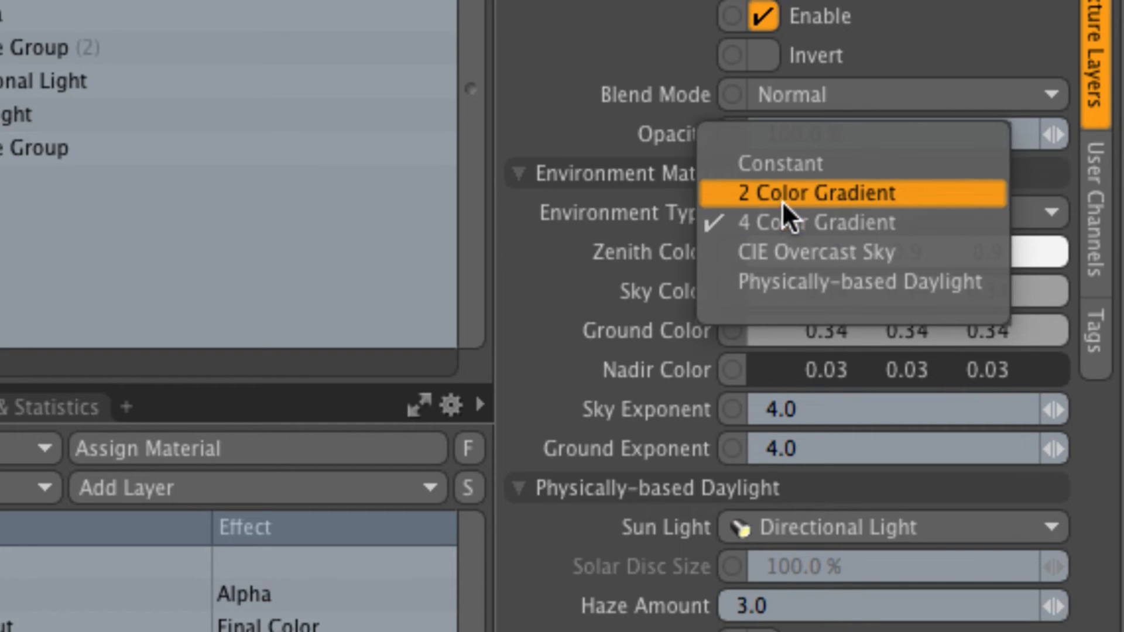
pyautogui.click(867, 195)
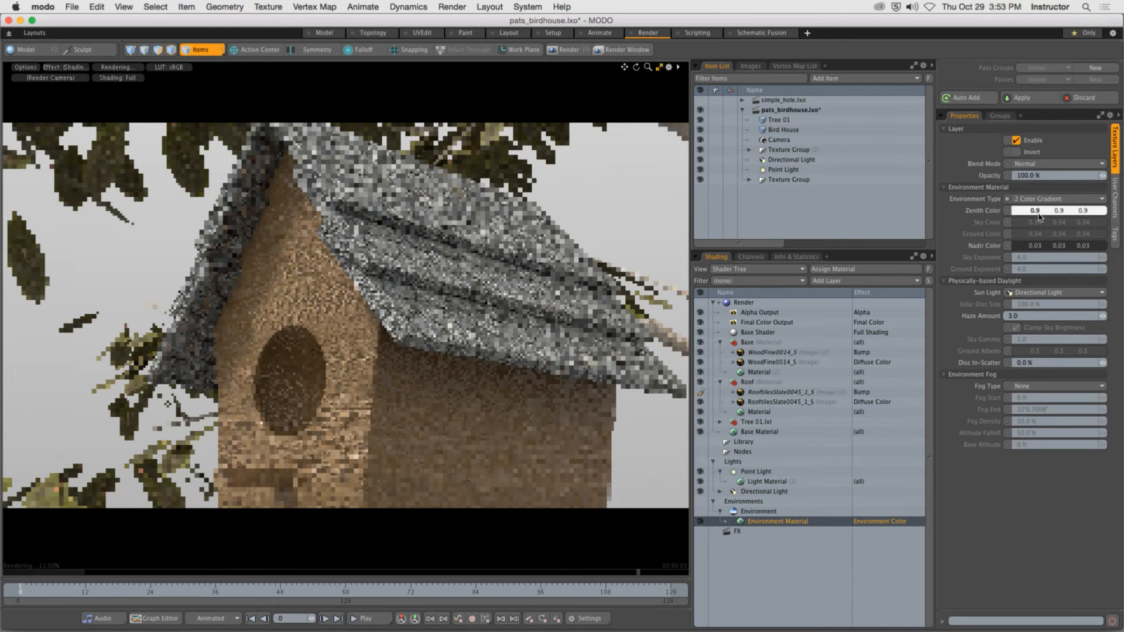
# Set the Environment Material's zenith color to light blue (0.53, 0.72, 0.9) and its nadir color to dark green (0.0, 0.03, 0.0)
pyautogui.click(1039, 216)
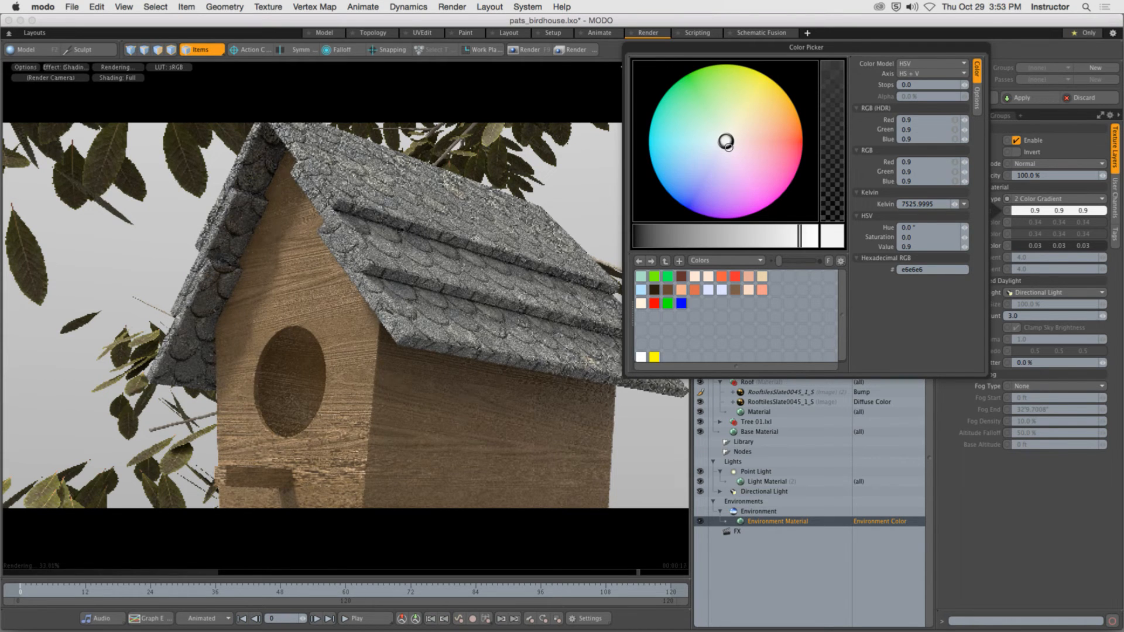
pyautogui.moveTo(712, 151)
pyautogui.mouseDown()
pyautogui.moveTo(704, 167)
pyautogui.moveTo(697, 156)
pyautogui.mouseUp()
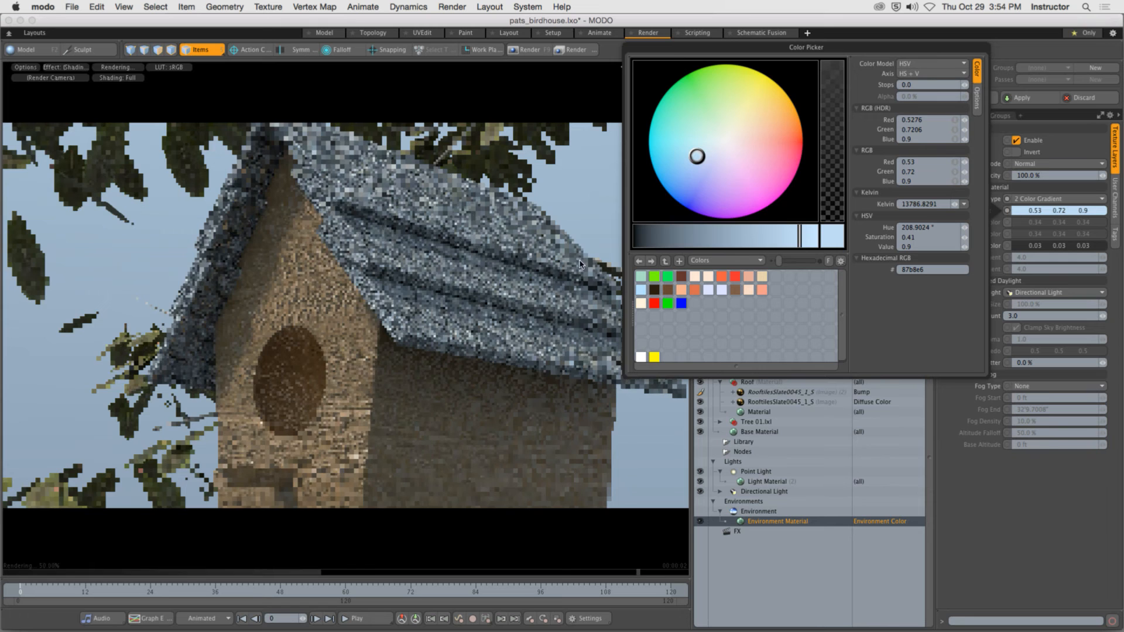
pyautogui.click(1049, 501)
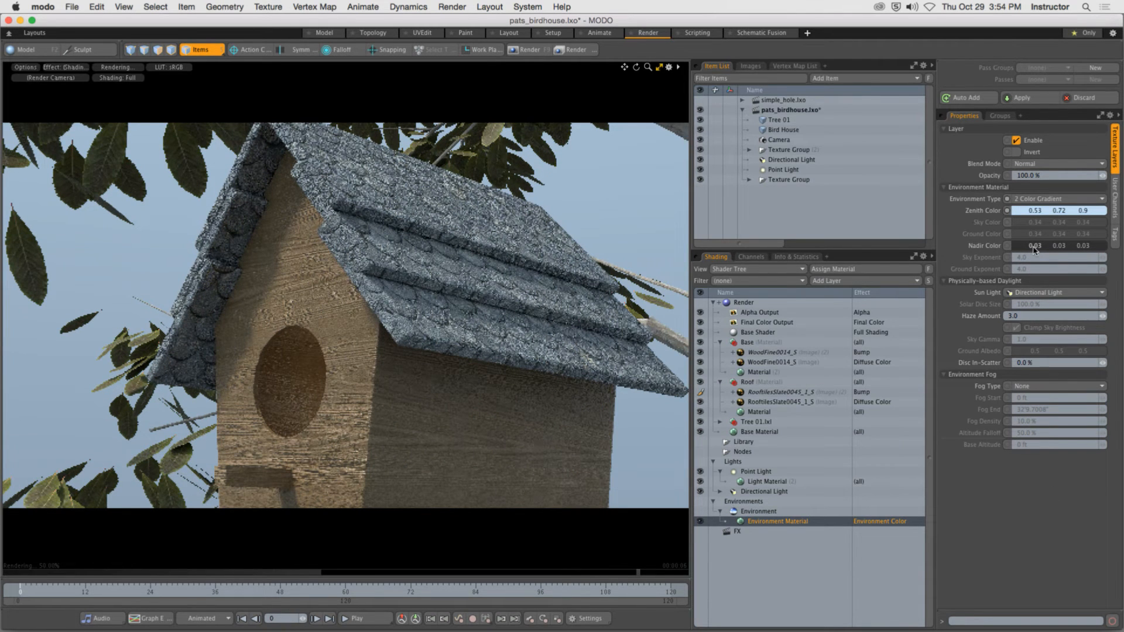
pyautogui.click(1033, 248)
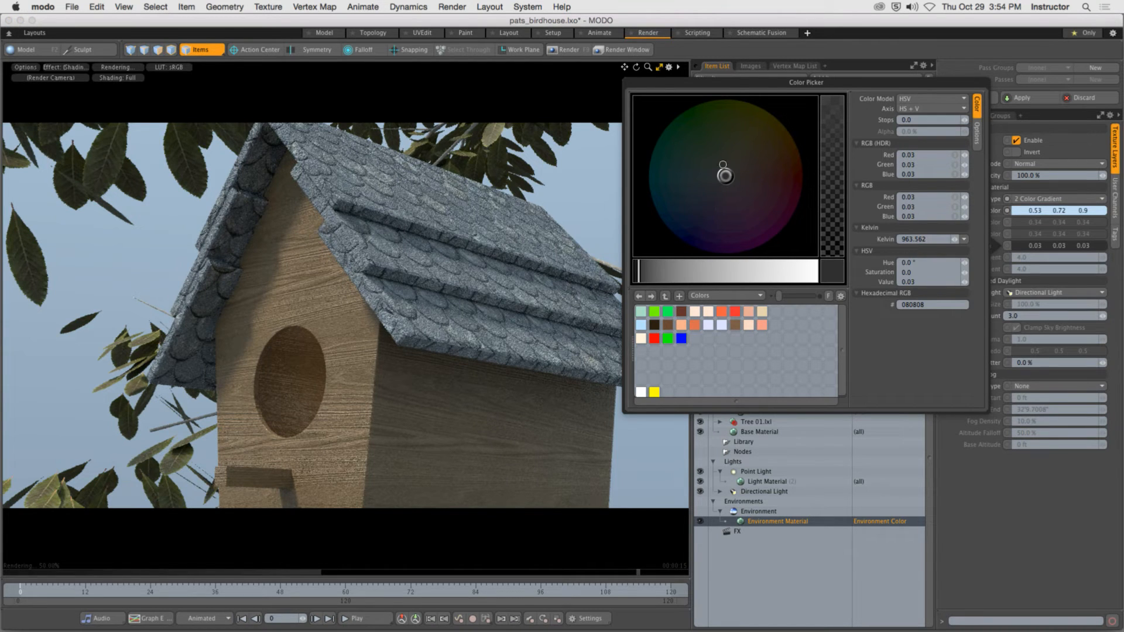
pyautogui.moveTo(721, 174); pyautogui.dragTo(678, 111)
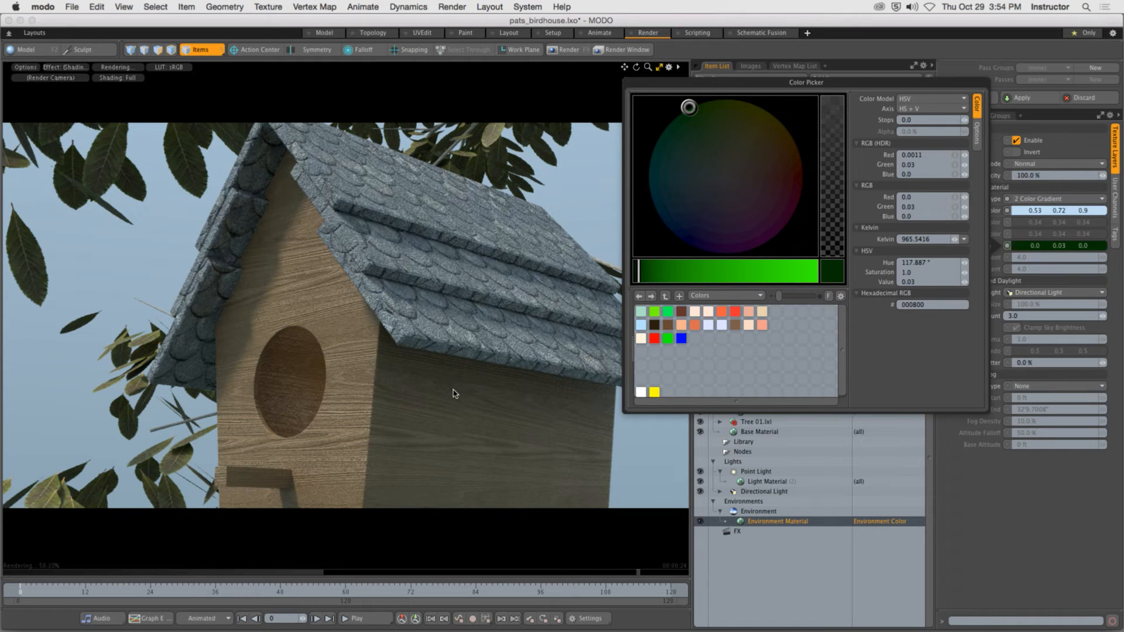
pyautogui.click(1029, 520)
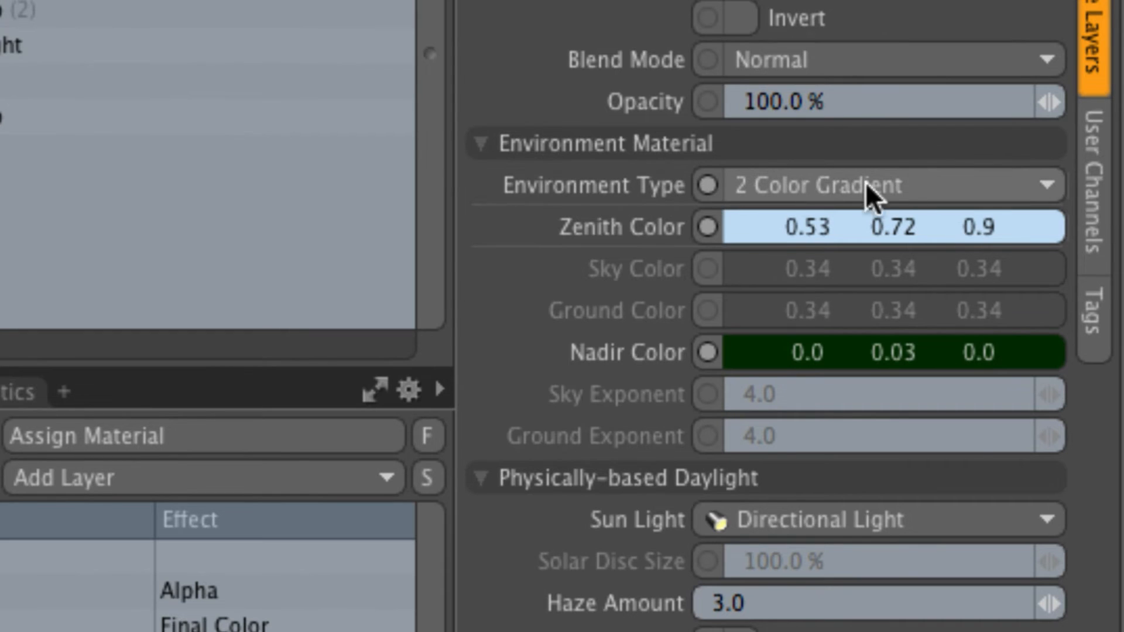
# Change the environment type to Physically-based Daylight and enable Physical Sun on the Directional Light
pyautogui.click(836, 185)
pyautogui.click(868, 287)
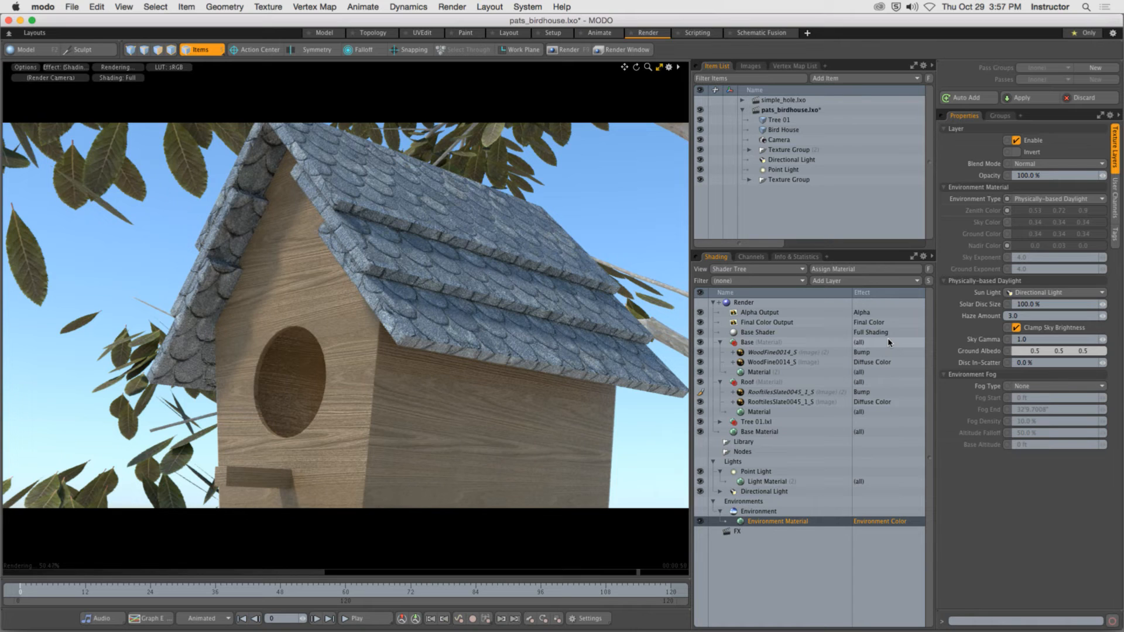
pyautogui.click(764, 493)
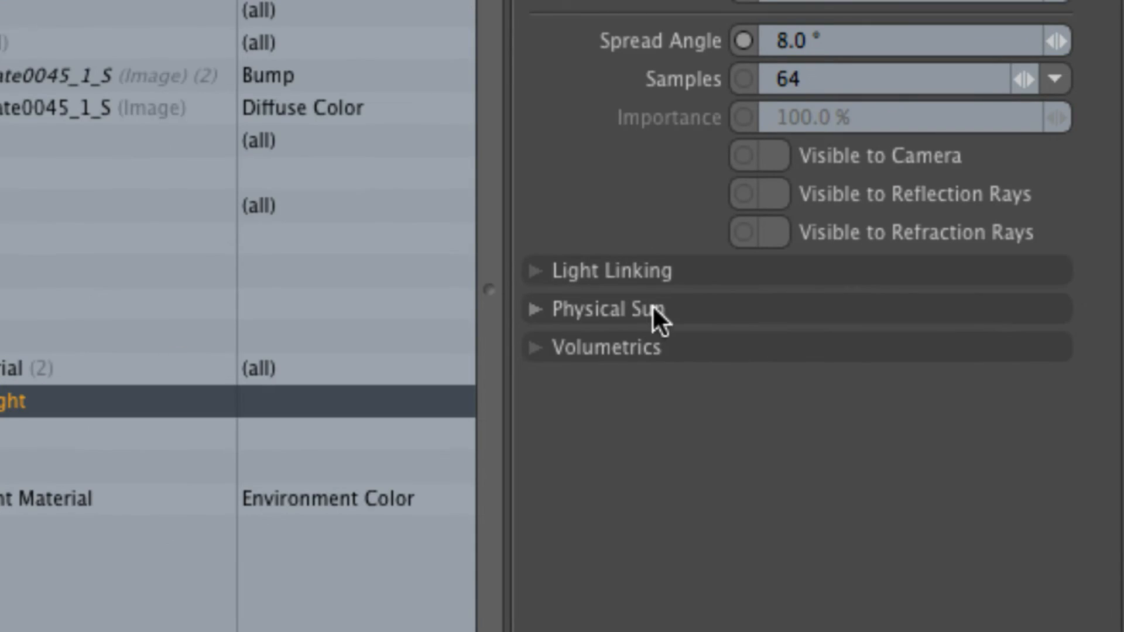
pyautogui.click(654, 307)
pyautogui.click(776, 350)
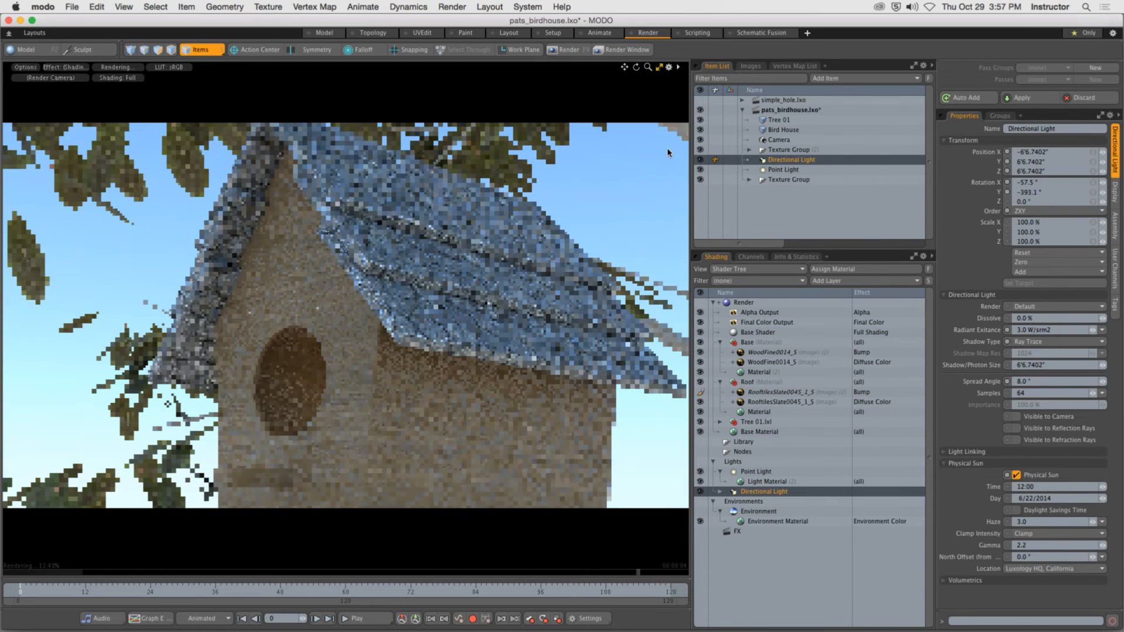
pyautogui.click(749, 179)
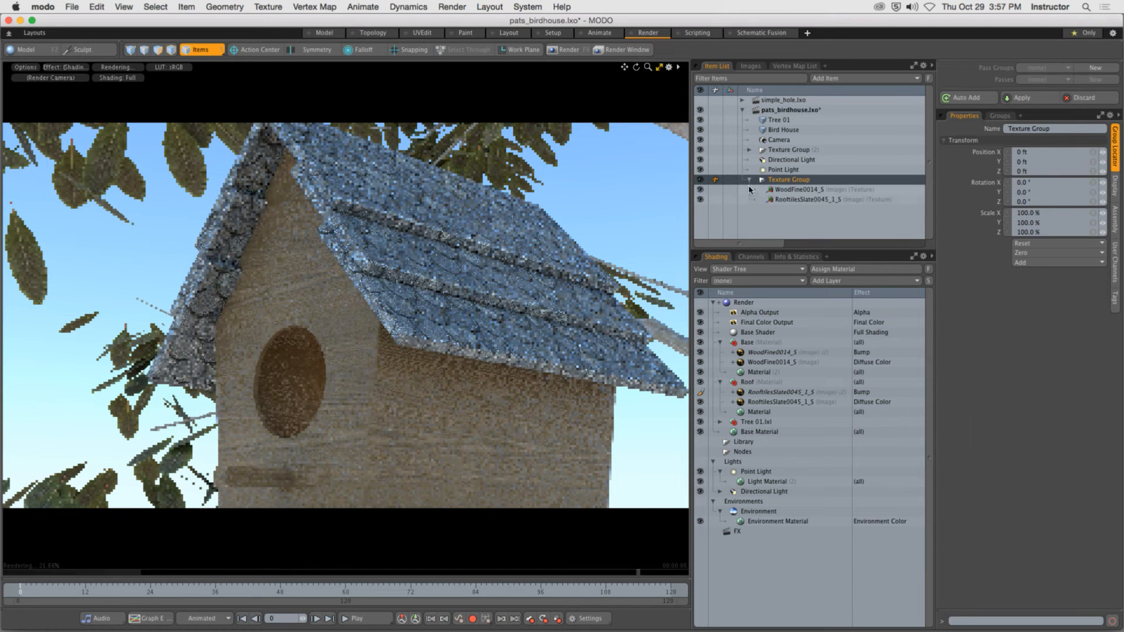
pyautogui.click(749, 179)
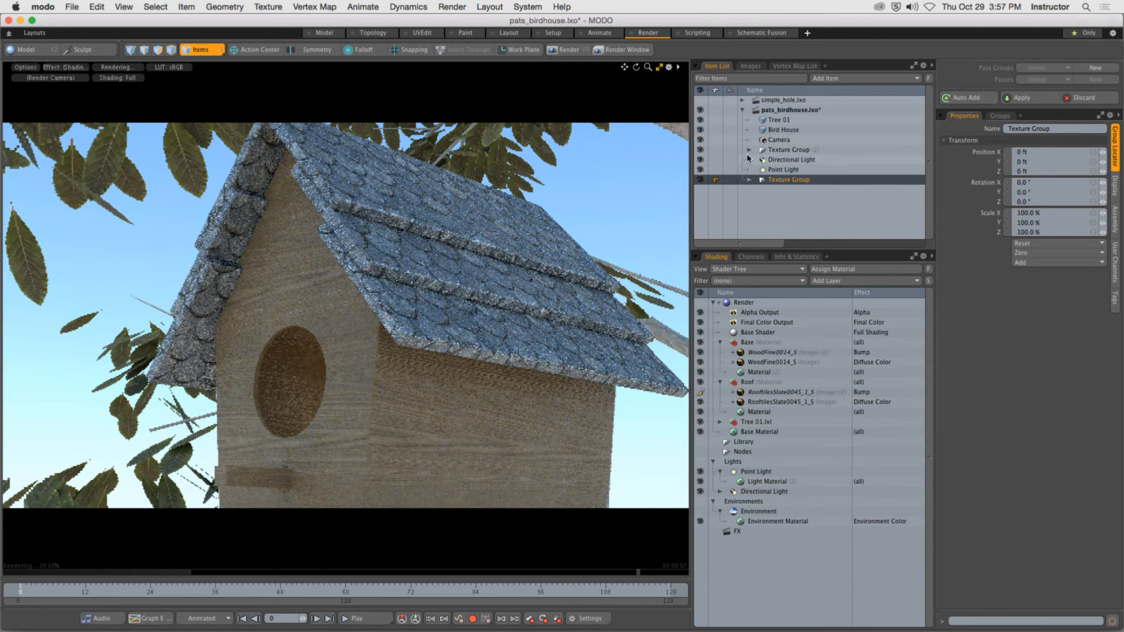
# Set the Directional Light's physical sun day to 10/29/2015
pyautogui.click(787, 159)
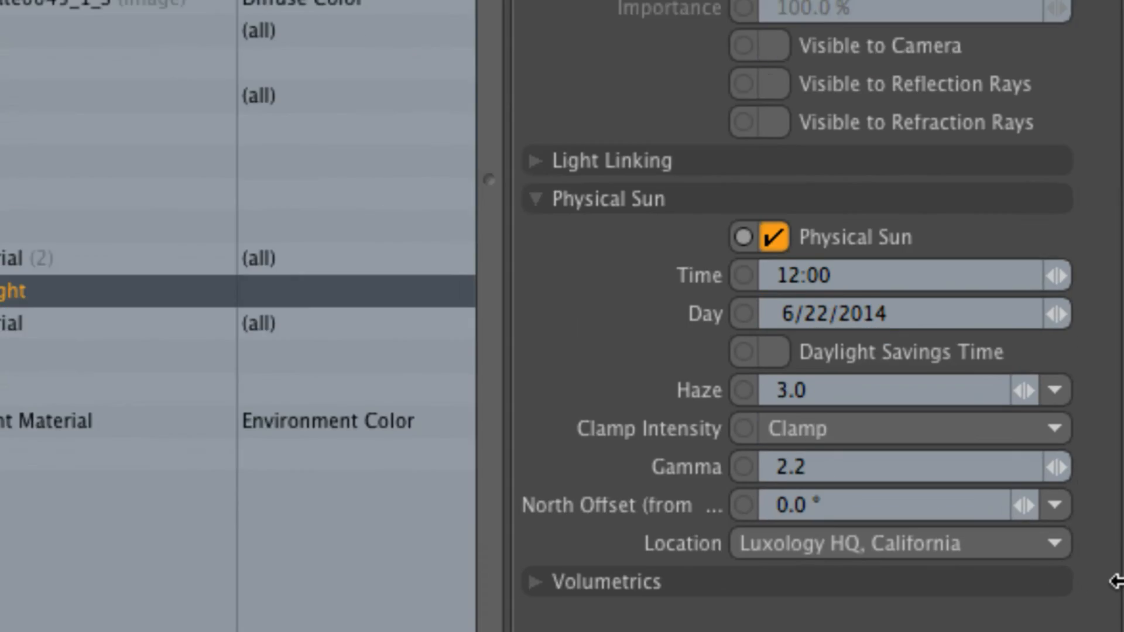
pyautogui.click(875, 278)
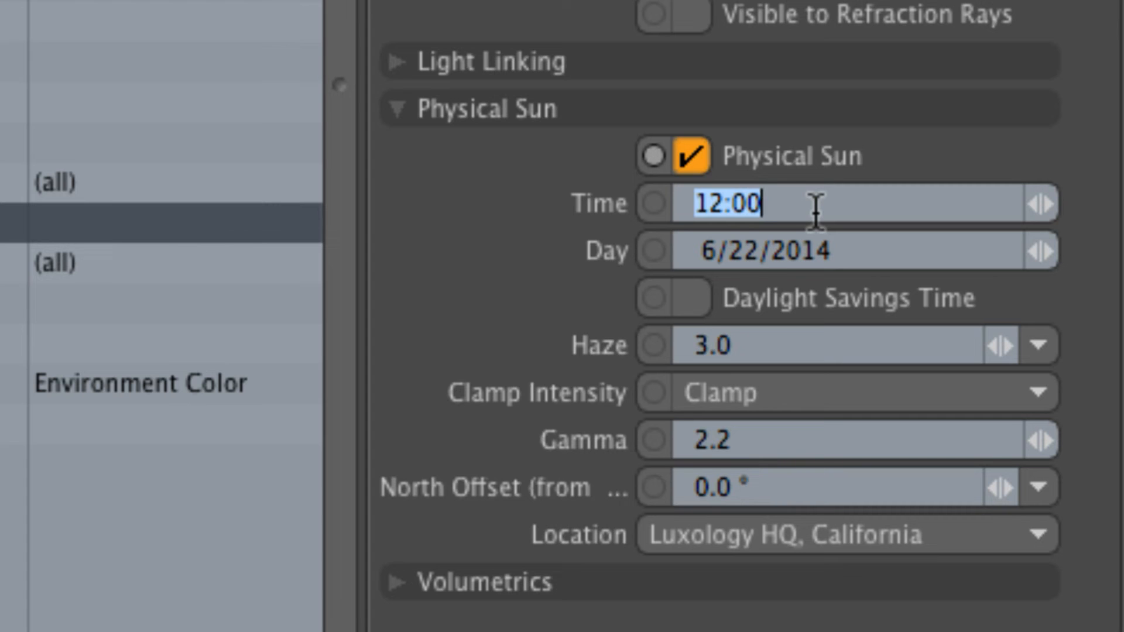
pyautogui.click(840, 250)
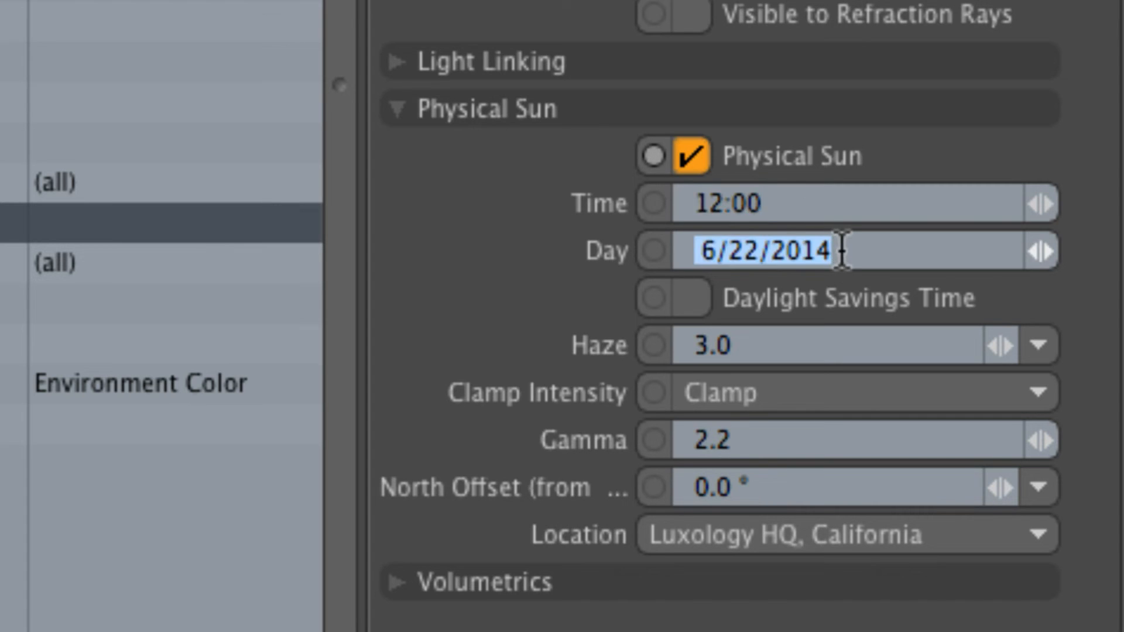
pyautogui.write('10/')
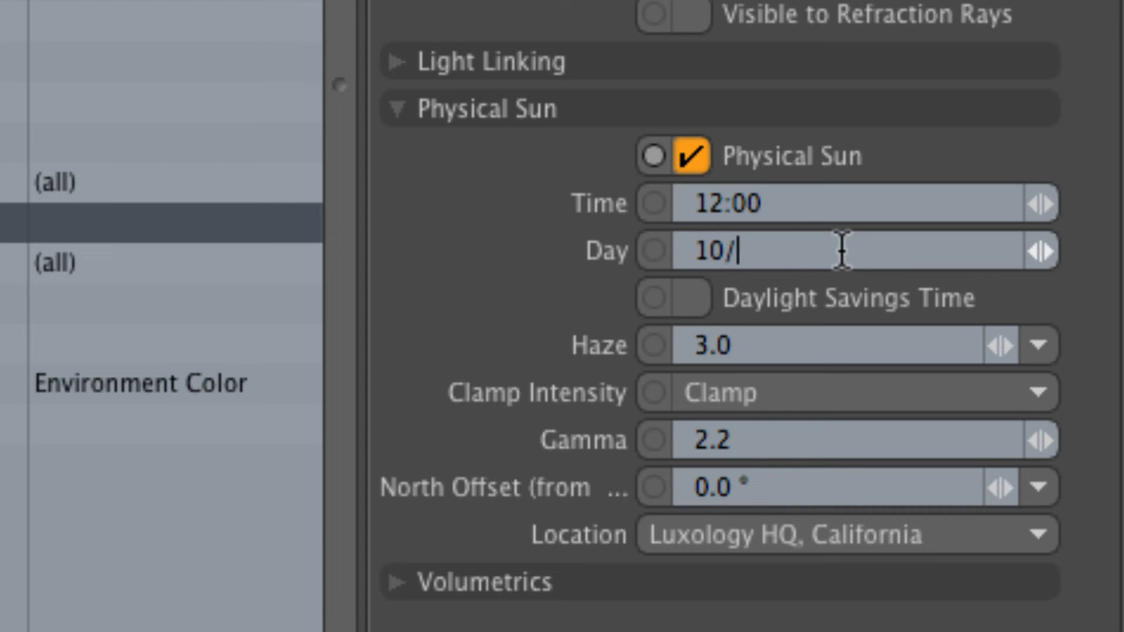
pyautogui.write('29/2')
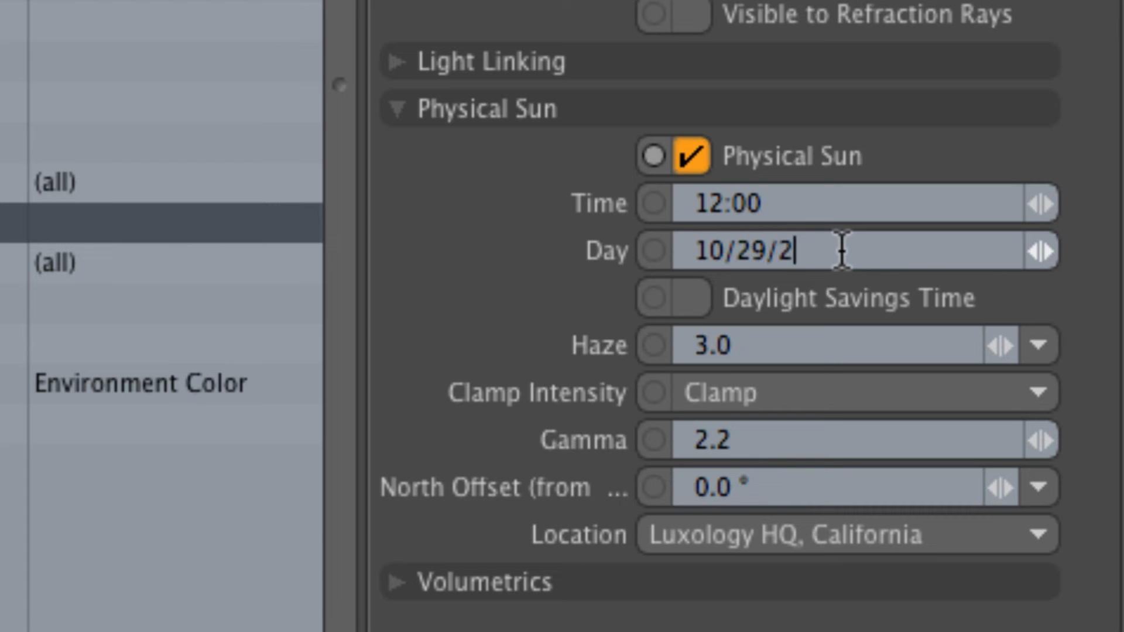
pyautogui.write('015')
pyautogui.press('Return')
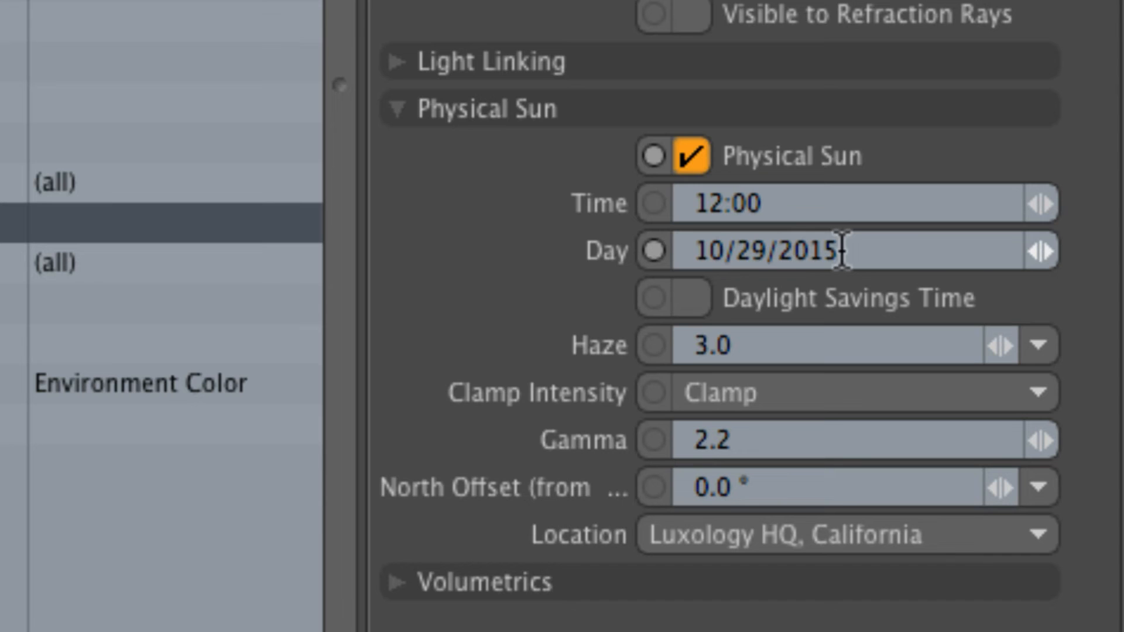
# Set the physical sun's time to 16:00
pyautogui.click(780, 203)
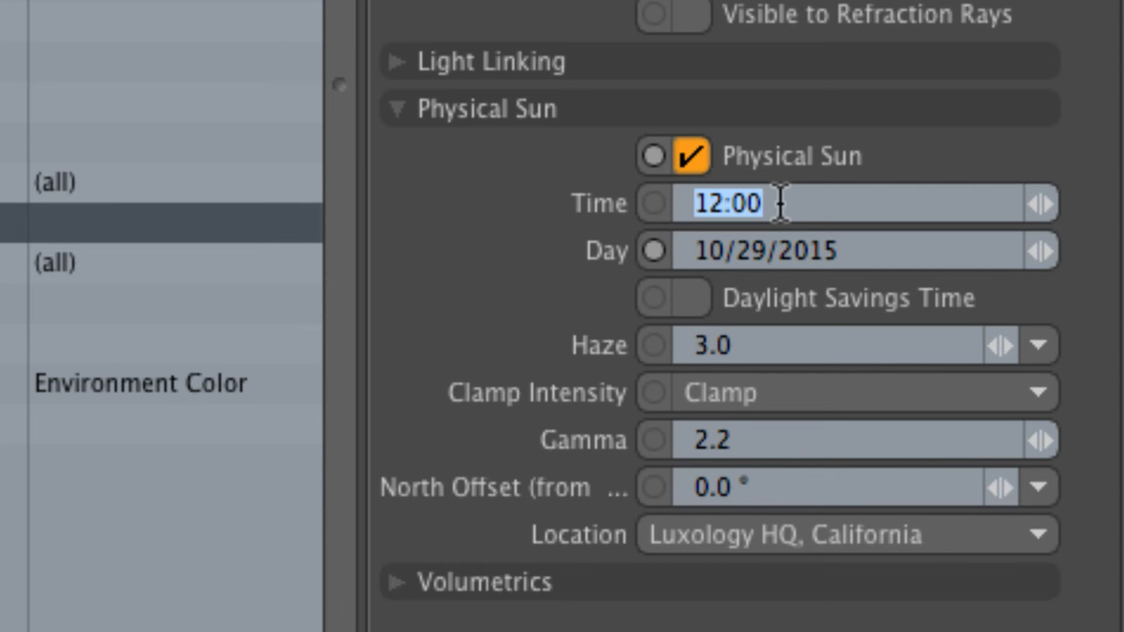
pyautogui.write('1600')
pyautogui.press('Return')
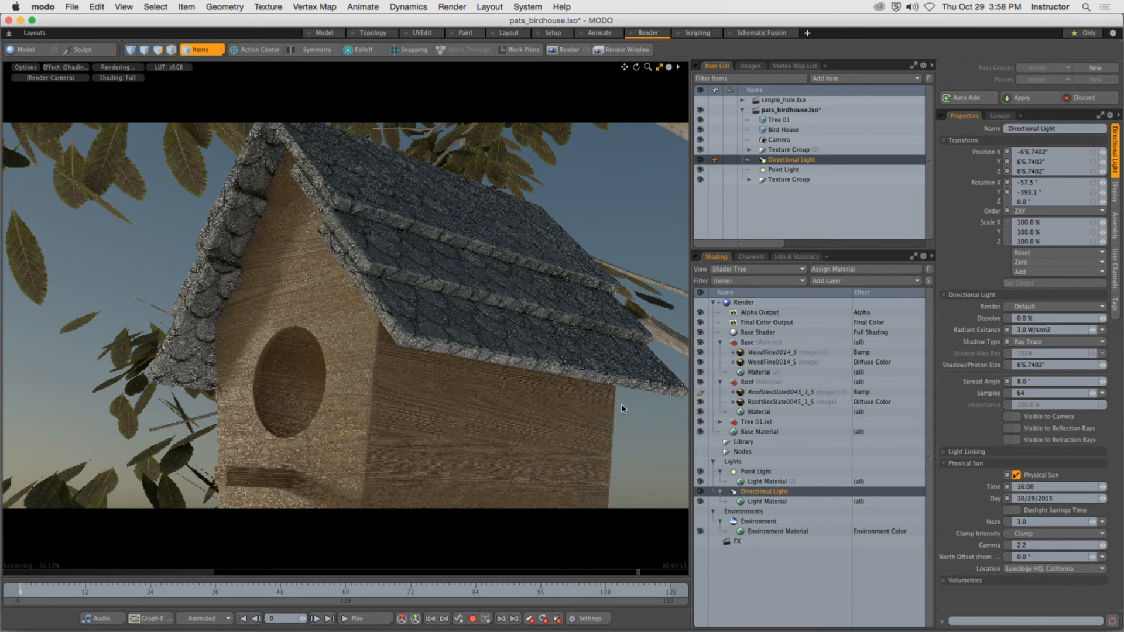
# Try New York, NY as the physical sun's location, and settle on Tokyo
pyautogui.click(1067, 575)
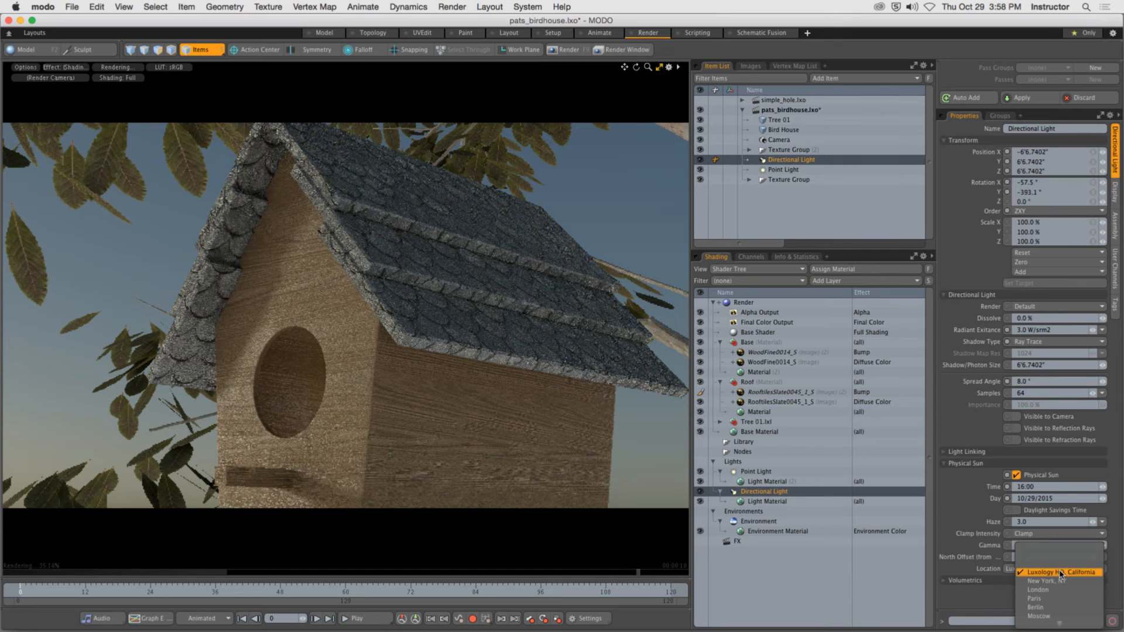
pyautogui.click(1066, 582)
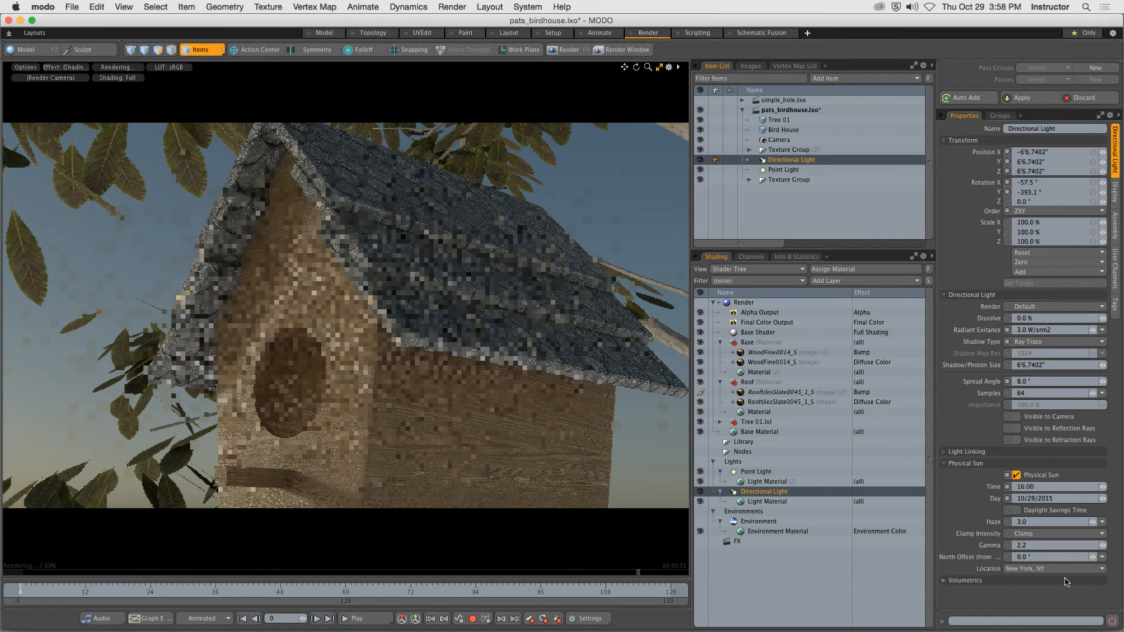
pyautogui.click(1064, 568)
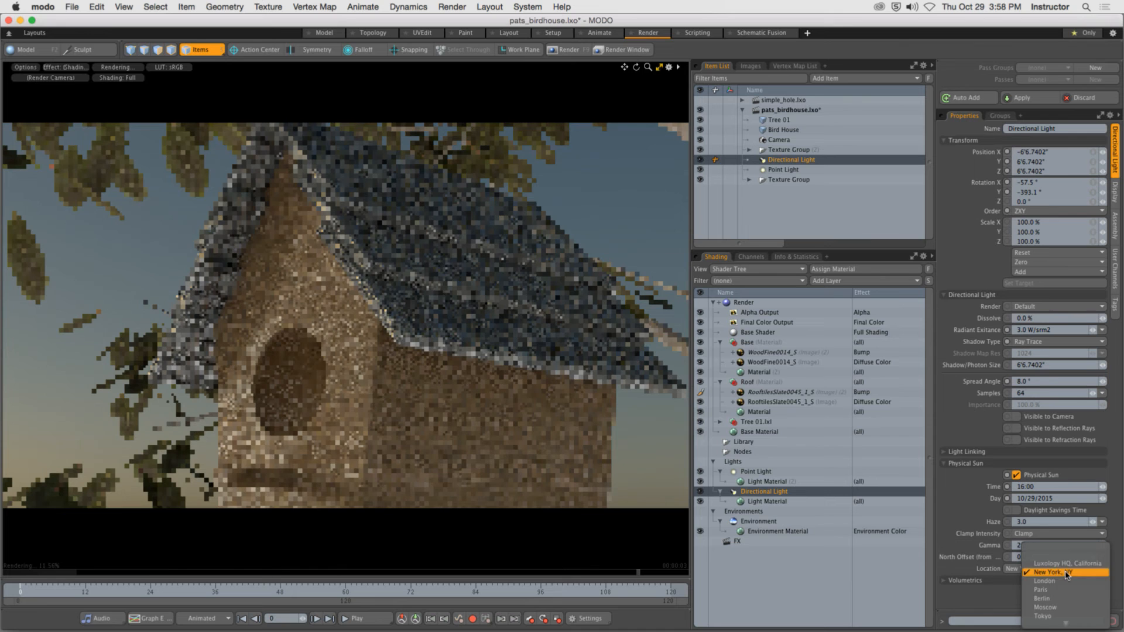
pyautogui.click(1065, 607)
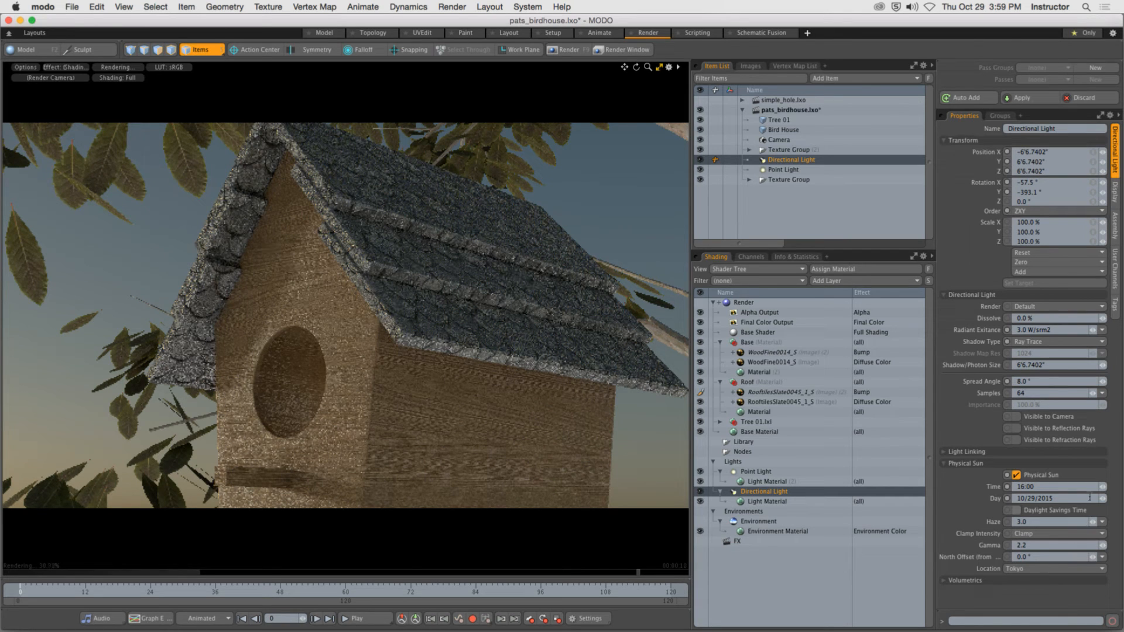
# Try the physical sun at 17:14, 11:56 and 07:30 to compare the lighting in the render preview
pyautogui.moveTo(1102, 487); pyautogui.dragTo(1113, 488)
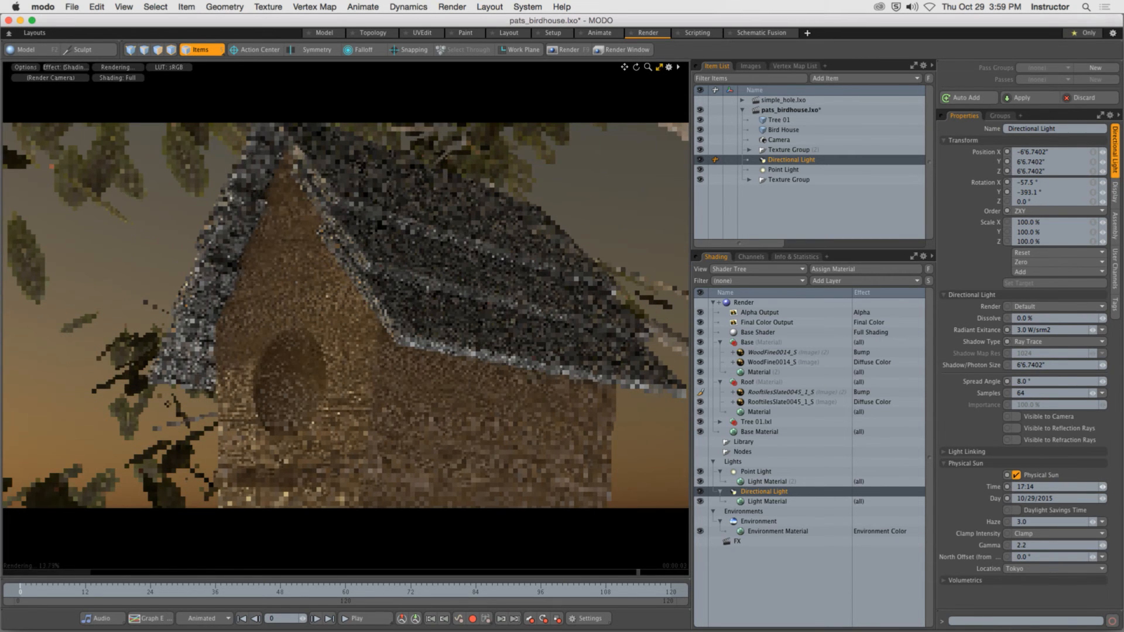
pyautogui.moveTo(1102, 487); pyautogui.dragTo(1071, 487)
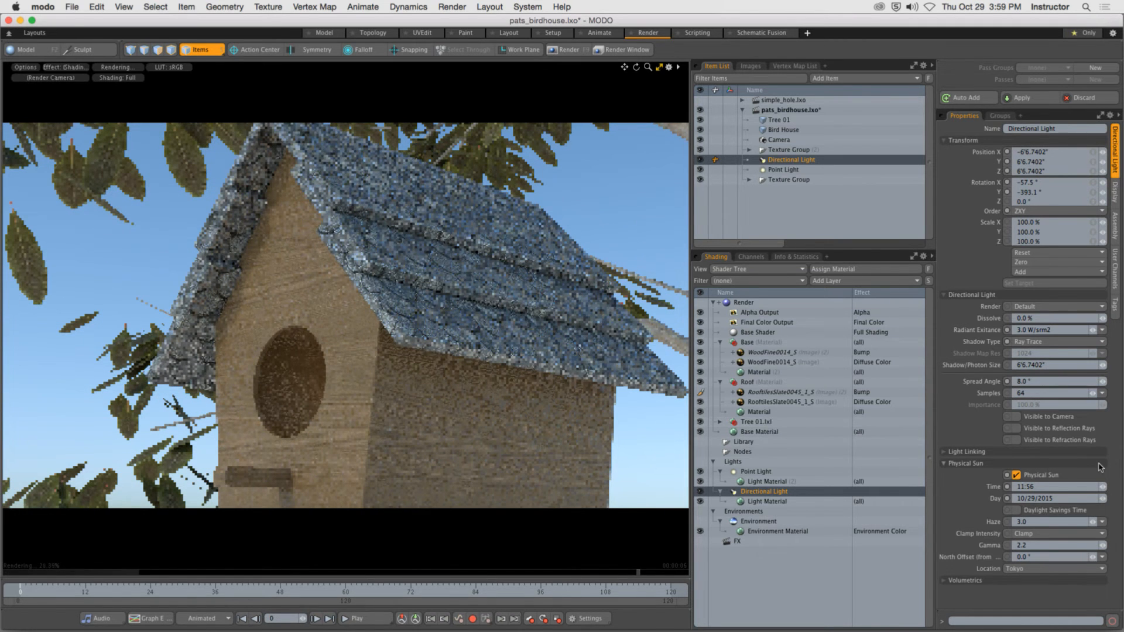
pyautogui.moveTo(1103, 487); pyautogui.dragTo(671, 483)
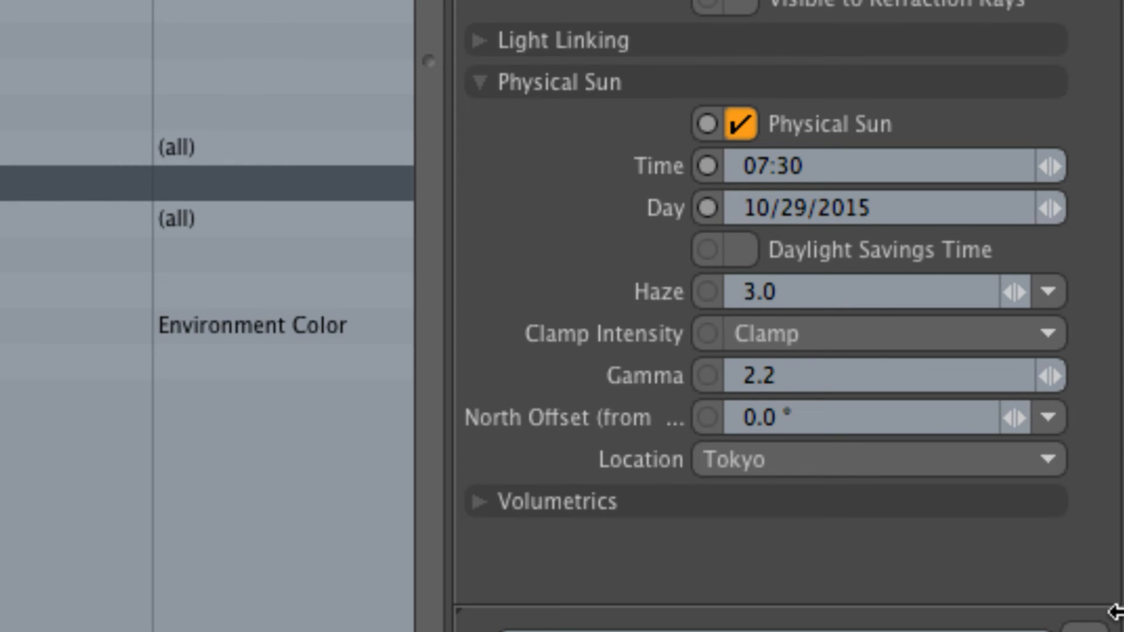
# Try North Offset values of about -67.8° and -90° for the physical sun
pyautogui.click(1009, 417)
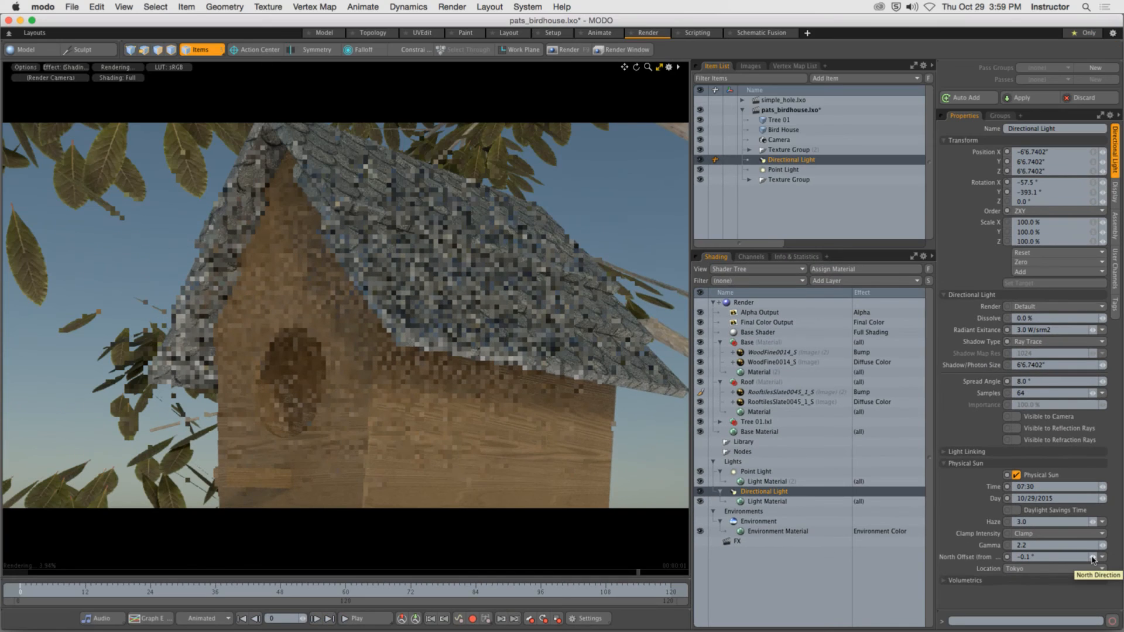
pyautogui.moveTo(1088, 548)
pyautogui.mouseDown()
pyautogui.moveTo(1042, 549)
pyautogui.moveTo(1092, 557)
pyautogui.mouseUp()
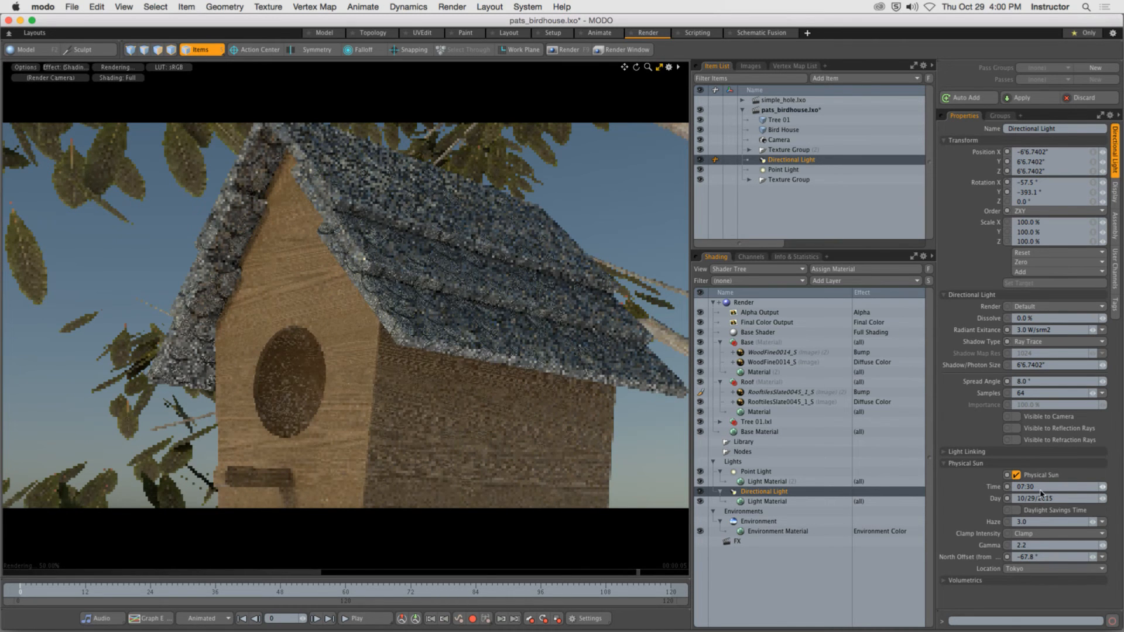
pyautogui.moveTo(1092, 558); pyautogui.dragTo(1049, 557)
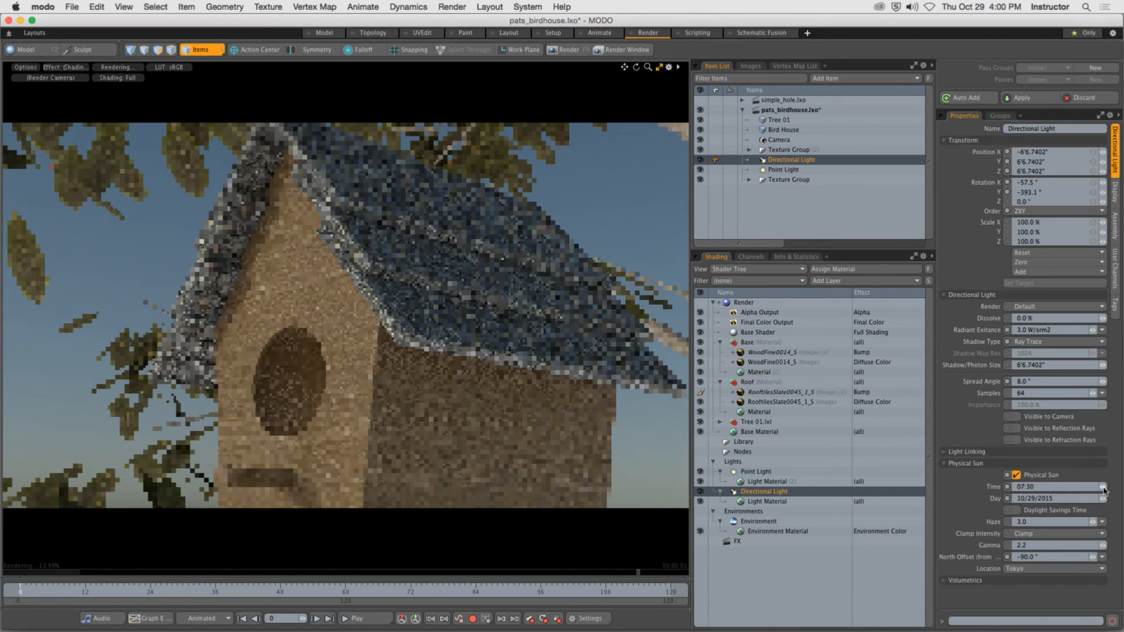
# Move the physical sun's time to 12:04, and reset its North Offset to 0° before raising it to about 52.6°
pyautogui.moveTo(1103, 487); pyautogui.dragTo(1120, 487)
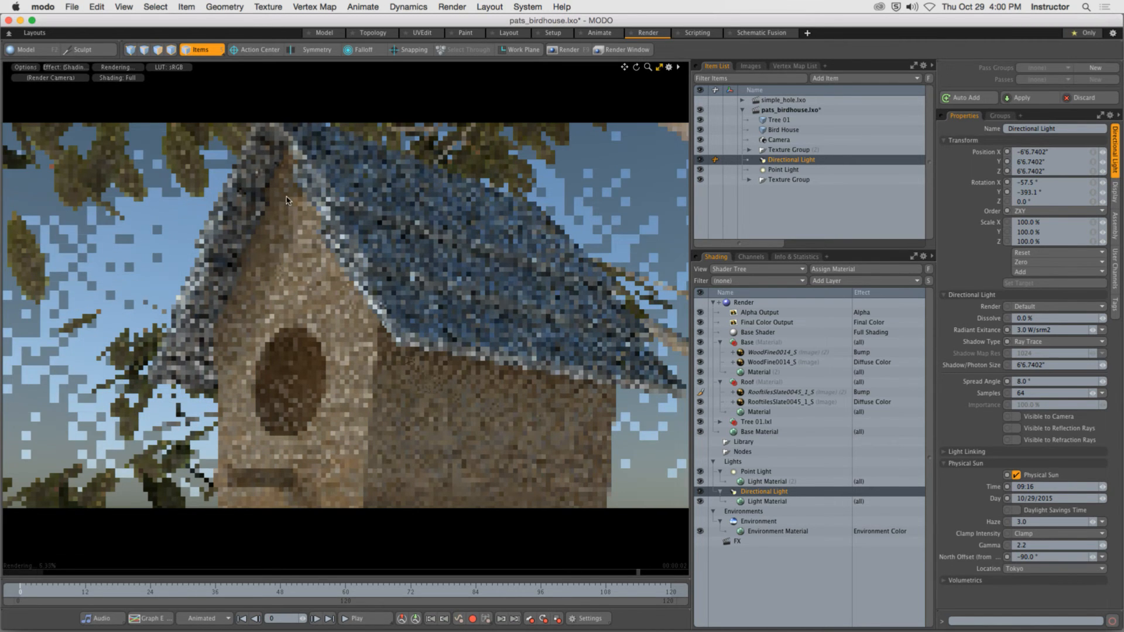
pyautogui.moveTo(1103, 487); pyautogui.dragTo(1119, 488)
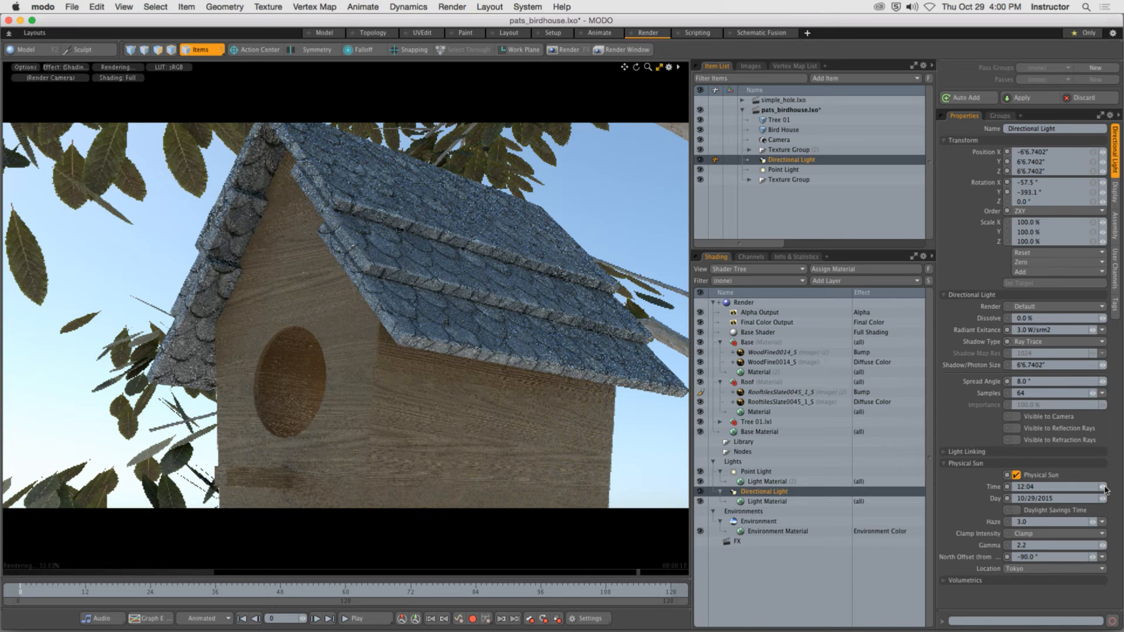
pyautogui.doubleClick(1062, 559)
pyautogui.write('0')
pyautogui.press('Return')
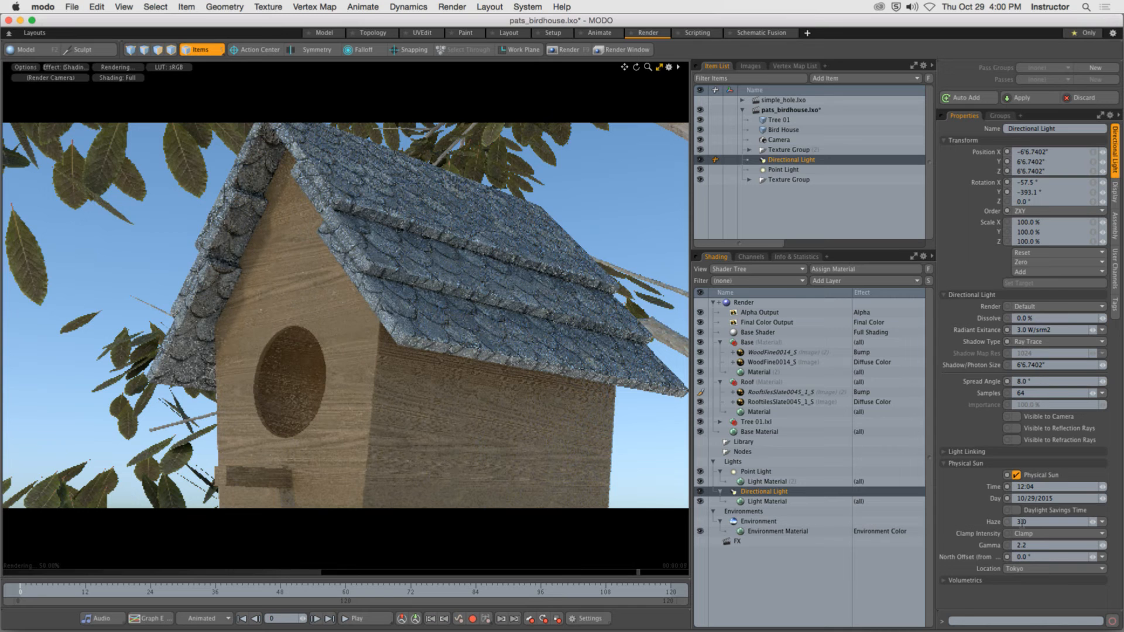
pyautogui.moveTo(1092, 557)
pyautogui.mouseDown()
pyautogui.moveTo(1113, 557)
pyautogui.moveTo(1098, 557)
pyautogui.mouseUp()
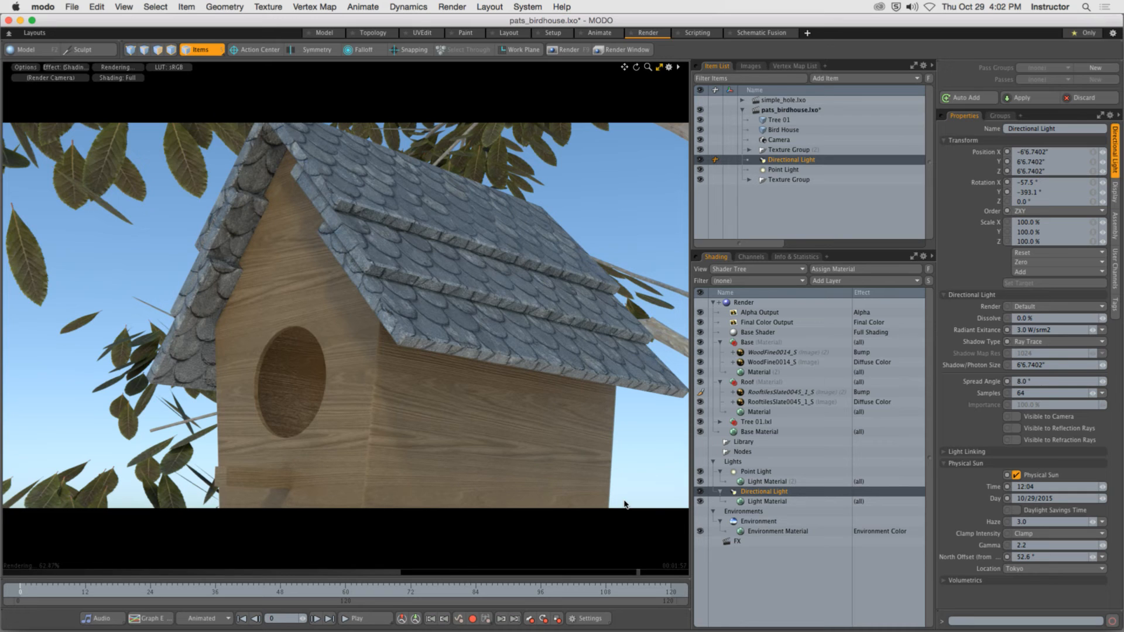
# Switch to the Model layout, deselect the Directional Light, and orbit the perspective view to show the whole birdhouse
pyautogui.click(328, 33)
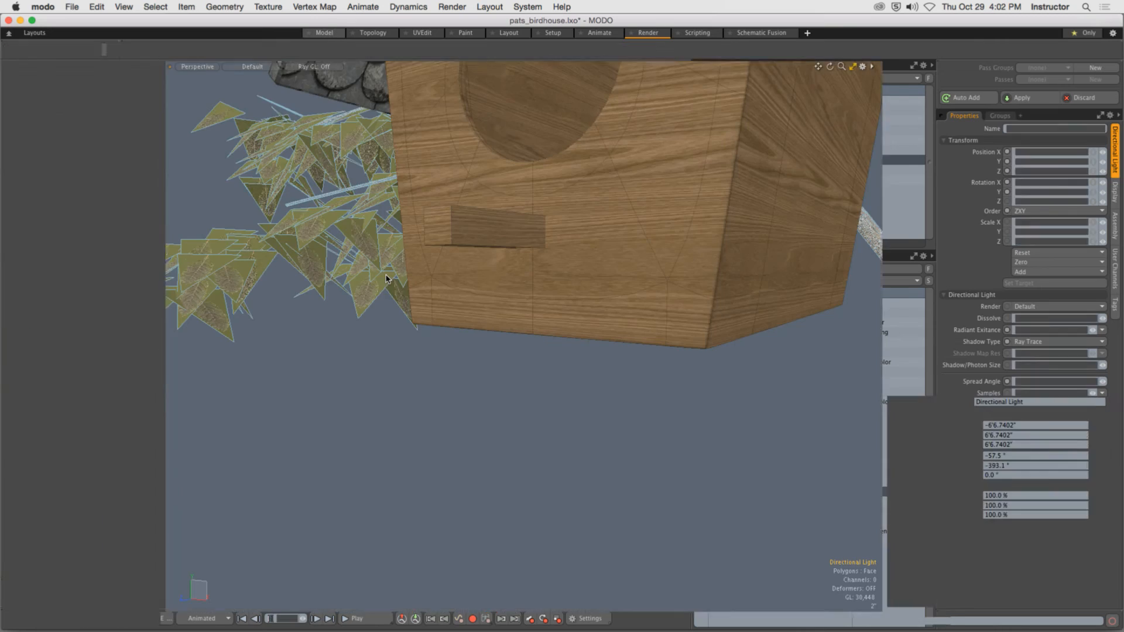
pyautogui.click(481, 359)
pyautogui.moveTo(565, 317)
pyautogui.keyDown('ctrl'); pyautogui.keyDown('alt'); pyautogui.mouseDown()
pyautogui.moveTo(527, 316)
pyautogui.moveTo(507, 344)
pyautogui.moveTo(460, 319)
pyautogui.moveTo(483, 337)
pyautogui.mouseUp(); pyautogui.keyUp('alt'); pyautogui.keyUp('ctrl')
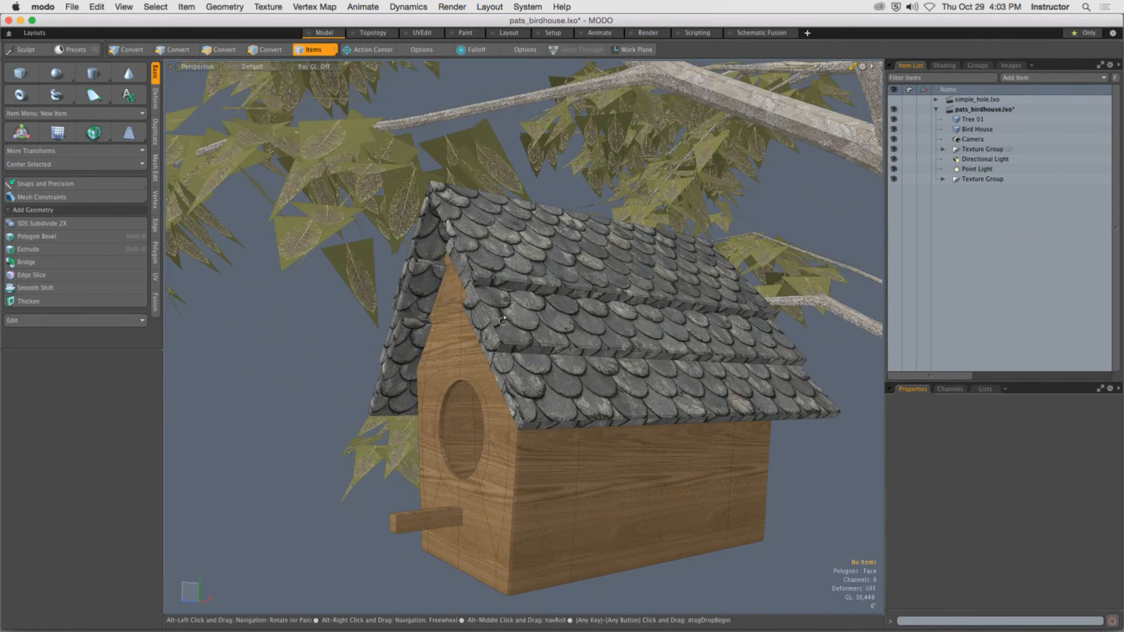
# Turn off the Base, Roof and Tree 01 material groups in the shader tree, and hide the Tree 01 item
pyautogui.click(944, 65)
pyautogui.click(906, 190)
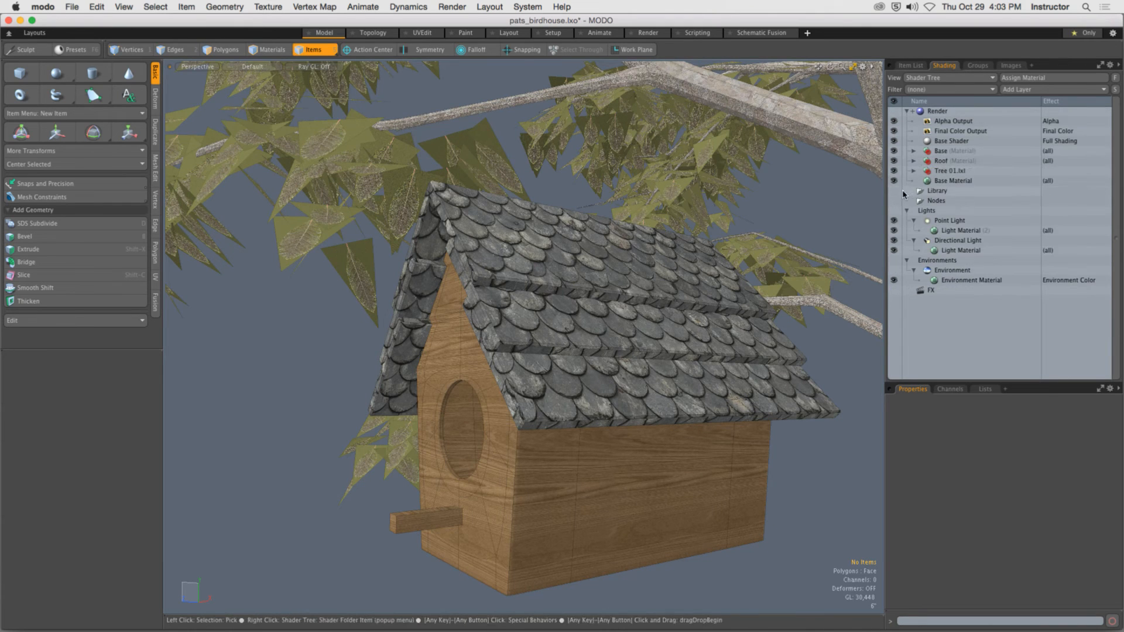
pyautogui.moveTo(893, 170); pyautogui.dragTo(894, 151)
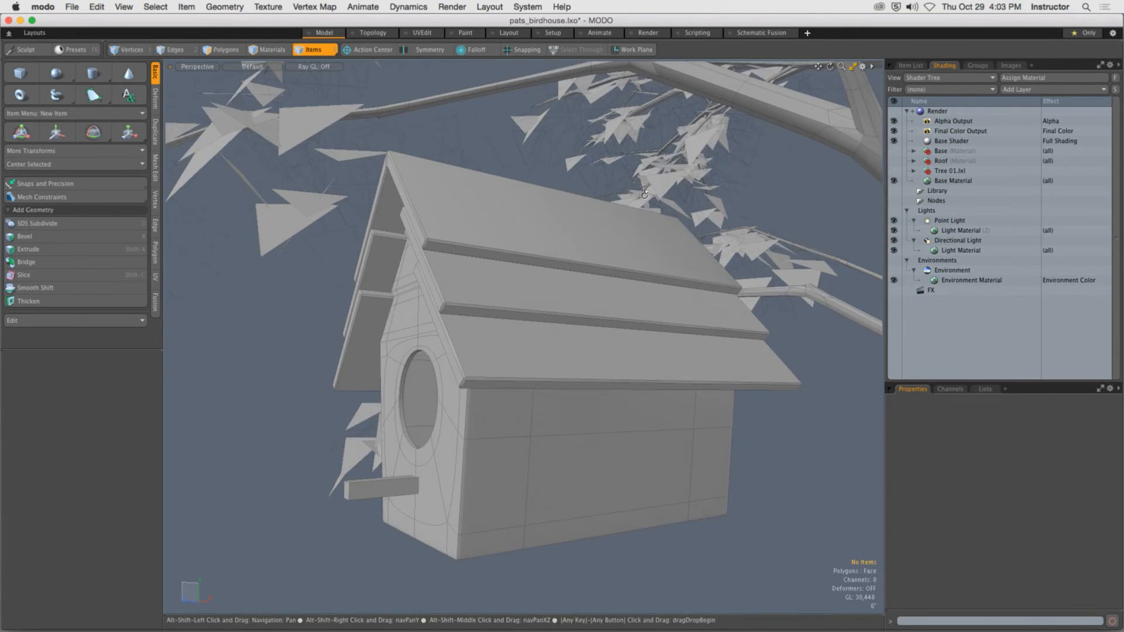
pyautogui.keyDown('alt'); pyautogui.moveTo(644, 194); pyautogui.dragTo(614, 248); pyautogui.keyUp('alt')
pyautogui.click(910, 65)
pyautogui.click(894, 120)
# In polygon mode, select all connected polygons of the middle roof board on the Bird House mesh
pyautogui.keyDown('alt'); pyautogui.keyDown('shift'); pyautogui.moveTo(614, 248); pyautogui.dragTo(533, 269); pyautogui.keyUp('shift'); pyautogui.keyUp('alt')
pyautogui.keyDown('ctrl'); pyautogui.keyDown('alt'); pyautogui.moveTo(532, 269); pyautogui.dragTo(579, 261); pyautogui.keyUp('alt'); pyautogui.keyUp('ctrl')
pyautogui.press('3')
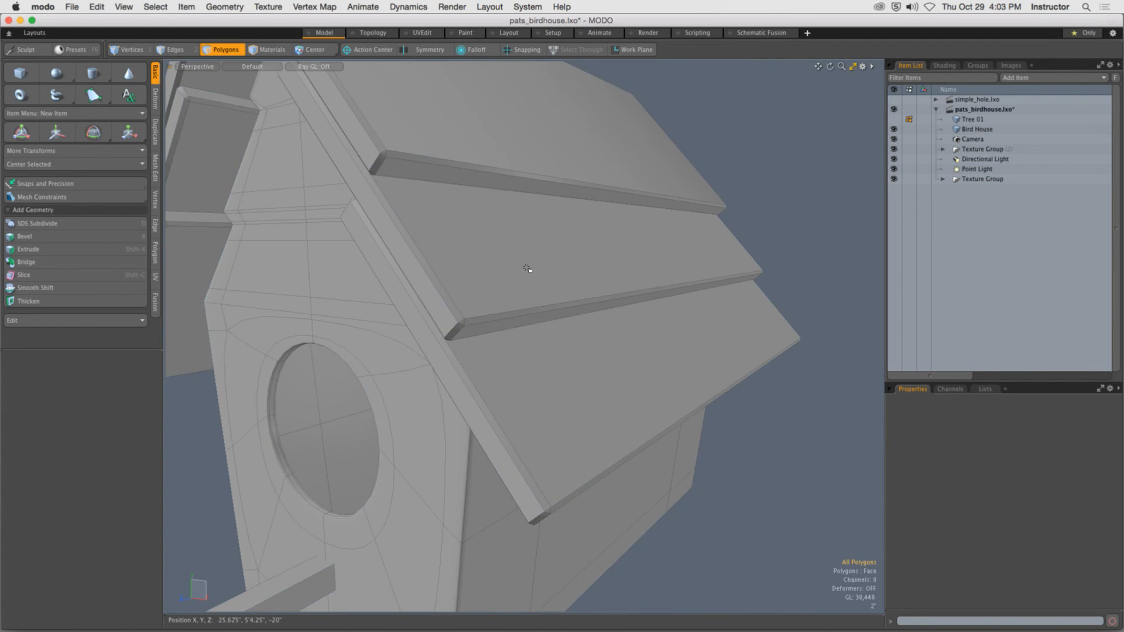
pyautogui.click(970, 131)
pyautogui.doubleClick(495, 254)
pyautogui.keyDown('ctrl'); pyautogui.keyDown('alt'); pyautogui.moveTo(502, 253); pyautogui.dragTo(483, 262); pyautogui.keyUp('alt'); pyautogui.keyUp('ctrl')
pyautogui.keyDown('alt'); pyautogui.moveTo(483, 262); pyautogui.dragTo(616, 281); pyautogui.keyUp('alt')
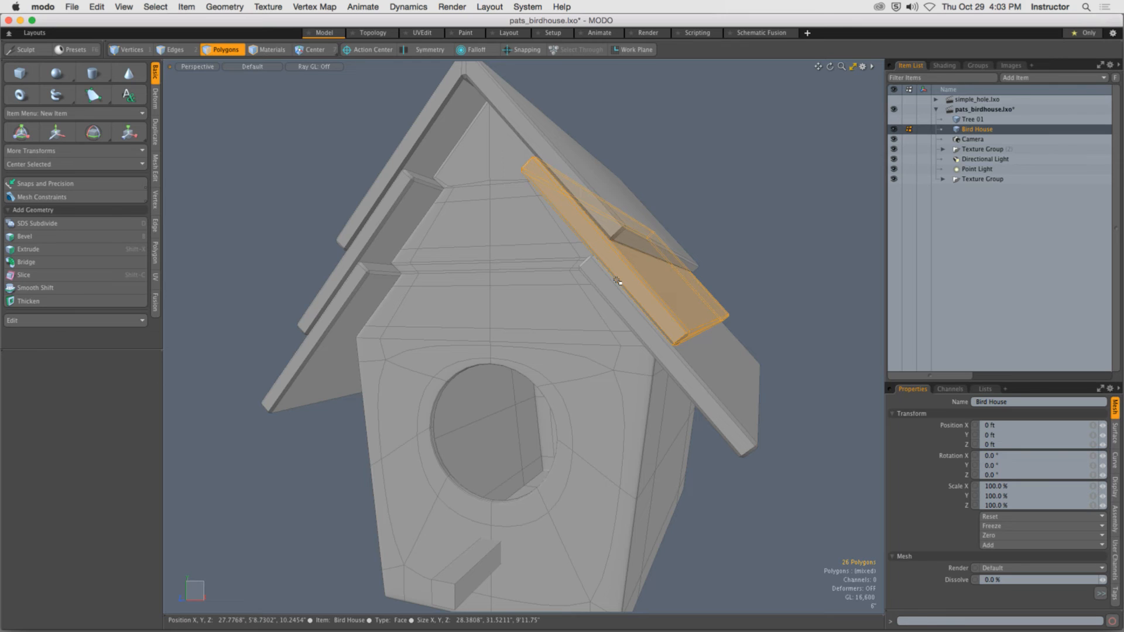
pyautogui.scroll(3, 583, 268)
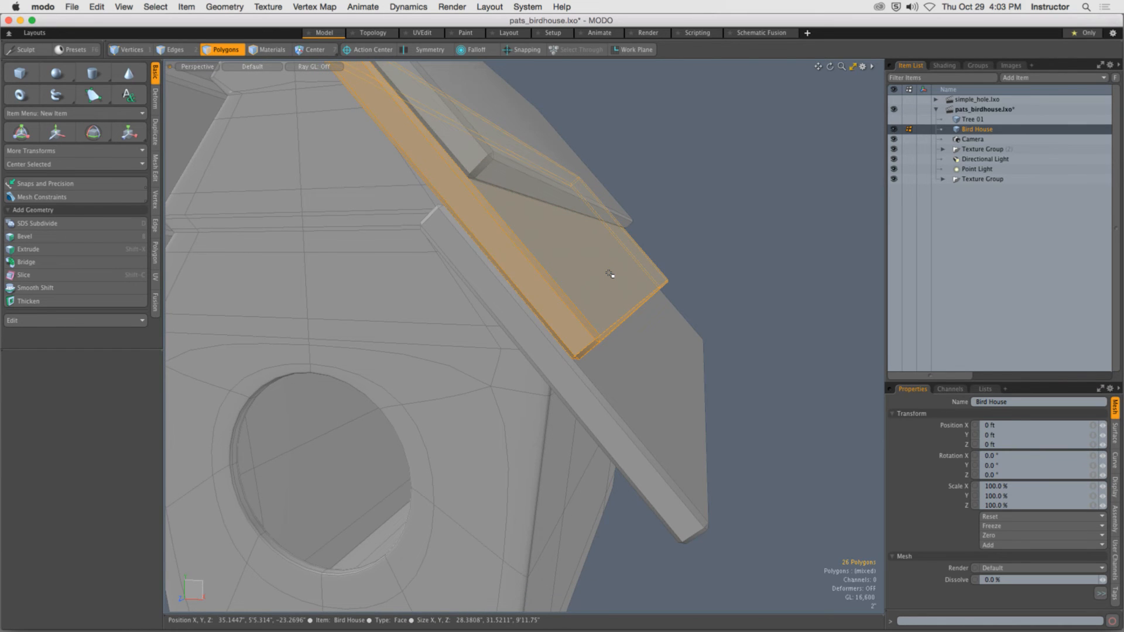
# Try moving the selected roof board along the default world axes, and undo the test moves
pyautogui.press('w')
pyautogui.keyDown('alt'); pyautogui.moveTo(614, 240); pyautogui.dragTo(651, 163); pyautogui.keyUp('alt')
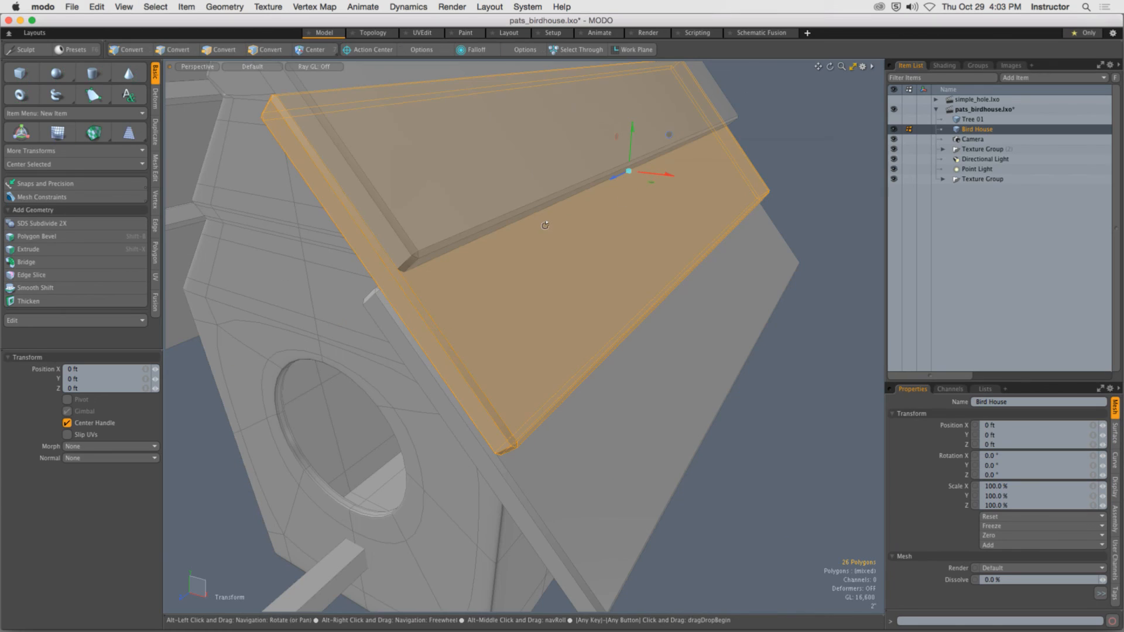
pyautogui.keyDown('alt'); pyautogui.moveTo(545, 225); pyautogui.dragTo(562, 202); pyautogui.keyUp('alt')
pyautogui.press('3')
pyautogui.press('w')
pyautogui.press('super+z')
pyautogui.press('super+z')
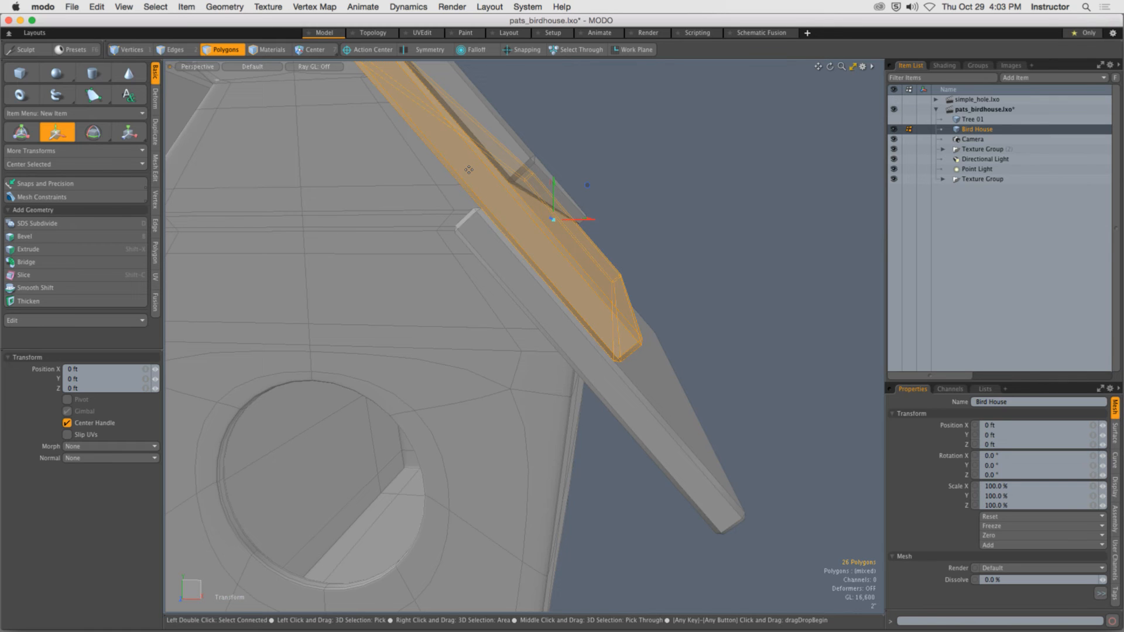
# Set the Action Center to Selection, try sliding the roof board along its own slope, and undo the move
pyautogui.keyDown('alt'); pyautogui.moveTo(469, 169); pyautogui.dragTo(356, 104); pyautogui.keyUp('alt')
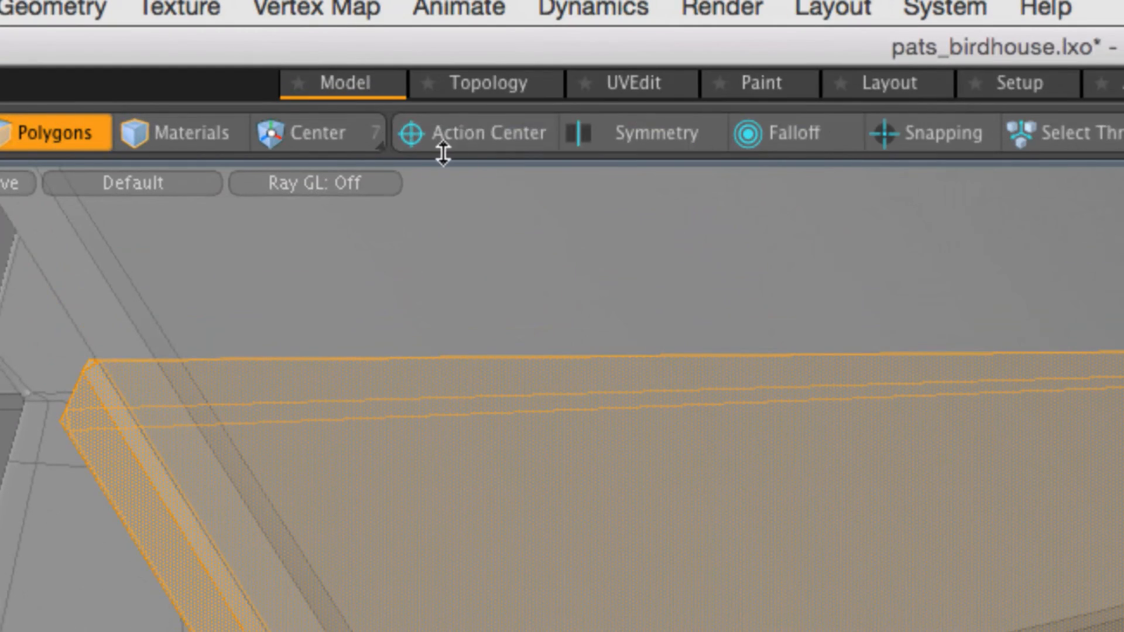
pyautogui.click(466, 139)
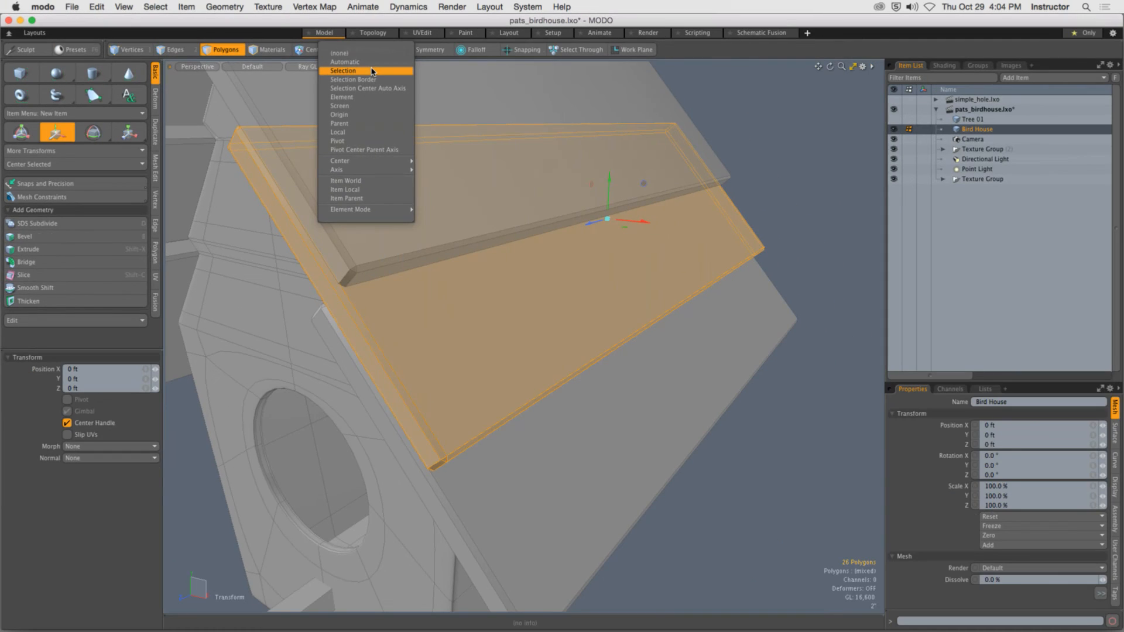
pyautogui.click(371, 71)
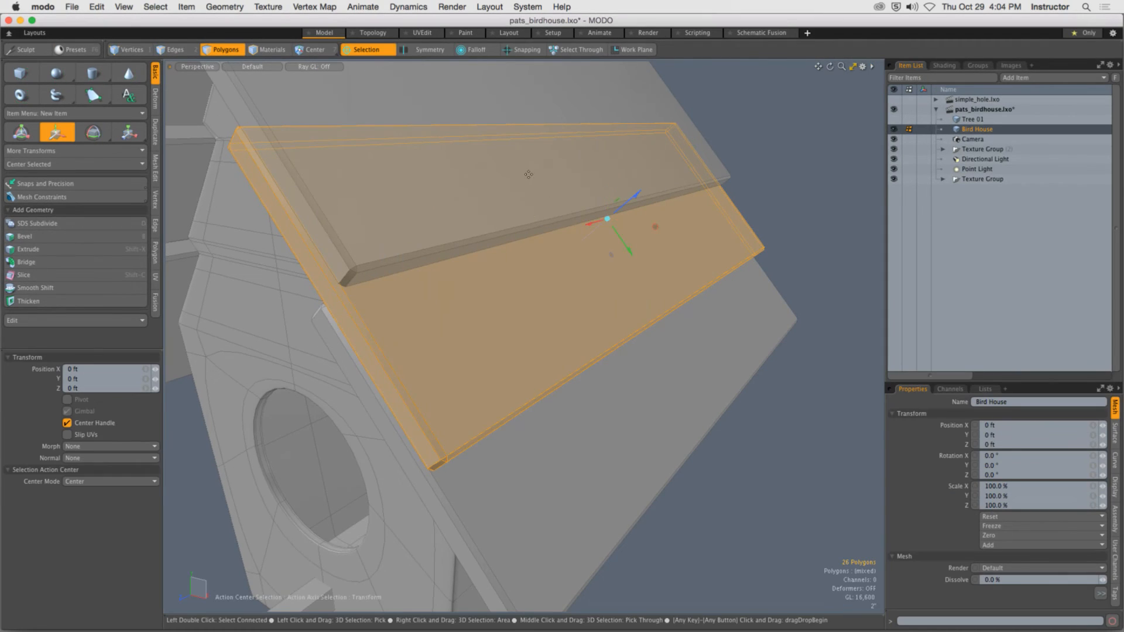
pyautogui.keyDown('alt'); pyautogui.moveTo(529, 175); pyautogui.dragTo(631, 217); pyautogui.keyUp('alt')
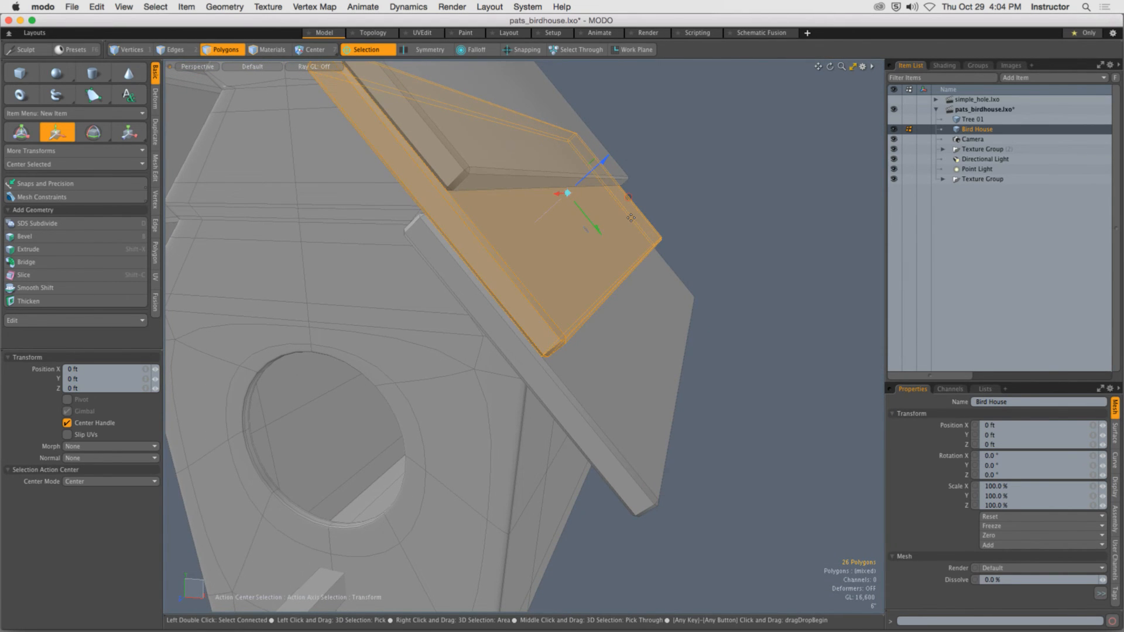
pyautogui.moveTo(606, 230); pyautogui.dragTo(632, 274)
pyautogui.press('super+z')
pyautogui.press('q')
# Reselect the whole middle roof board and set the Action Center to Element
pyautogui.click(730, 191)
pyautogui.keyDown('alt'); pyautogui.moveTo(577, 231); pyautogui.dragTo(603, 275); pyautogui.keyUp('alt')
pyautogui.click(602, 274)
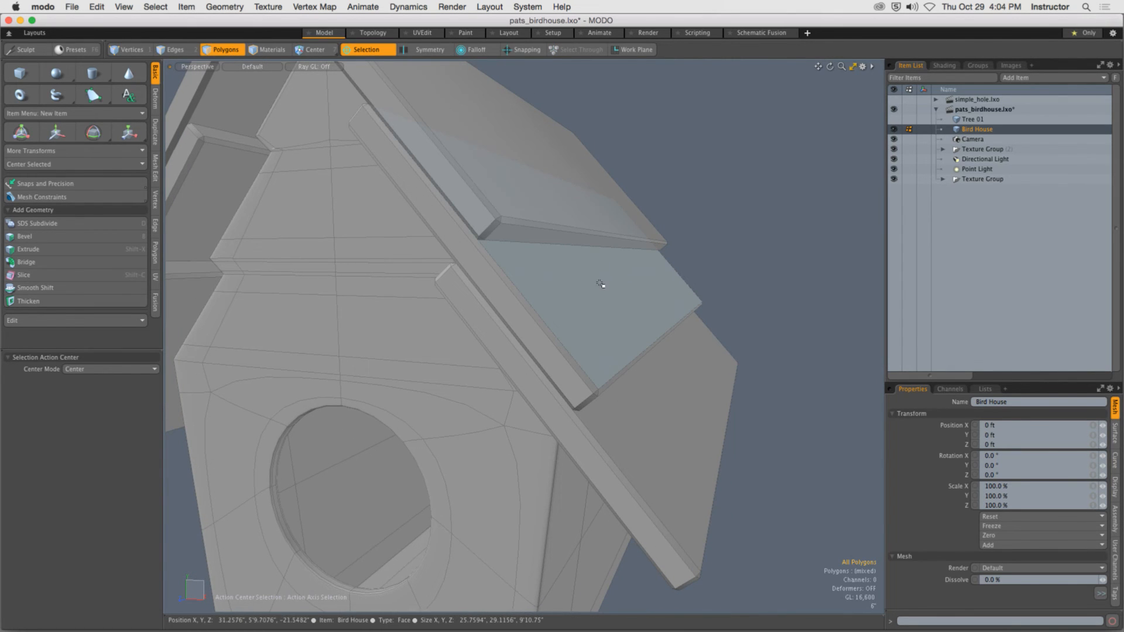
pyautogui.doubleClick(602, 276)
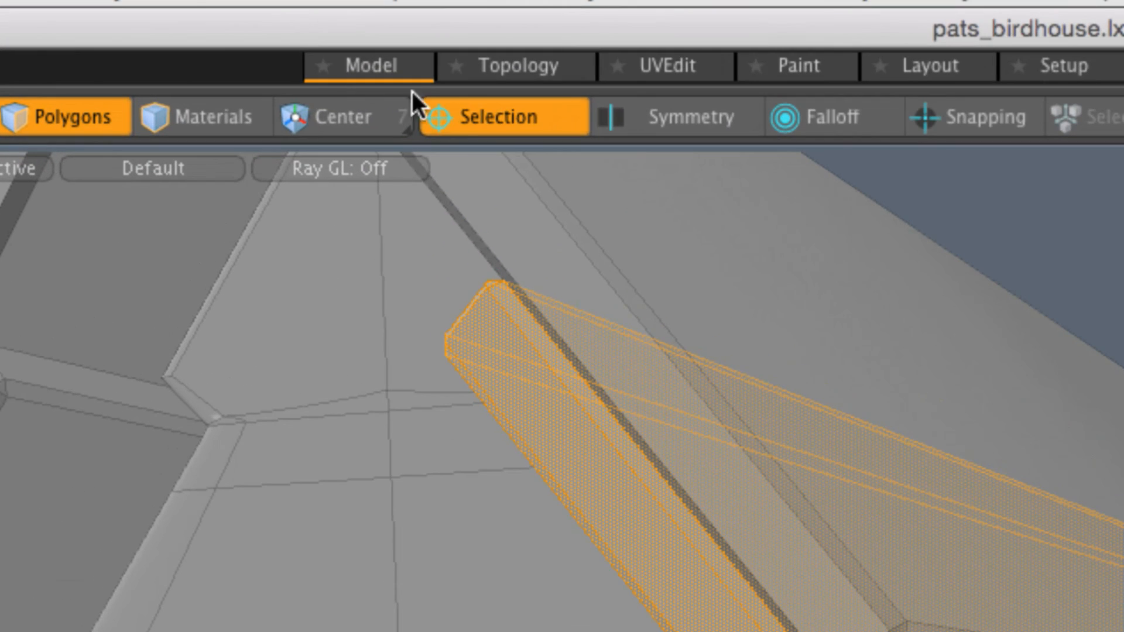
pyautogui.click(362, 51)
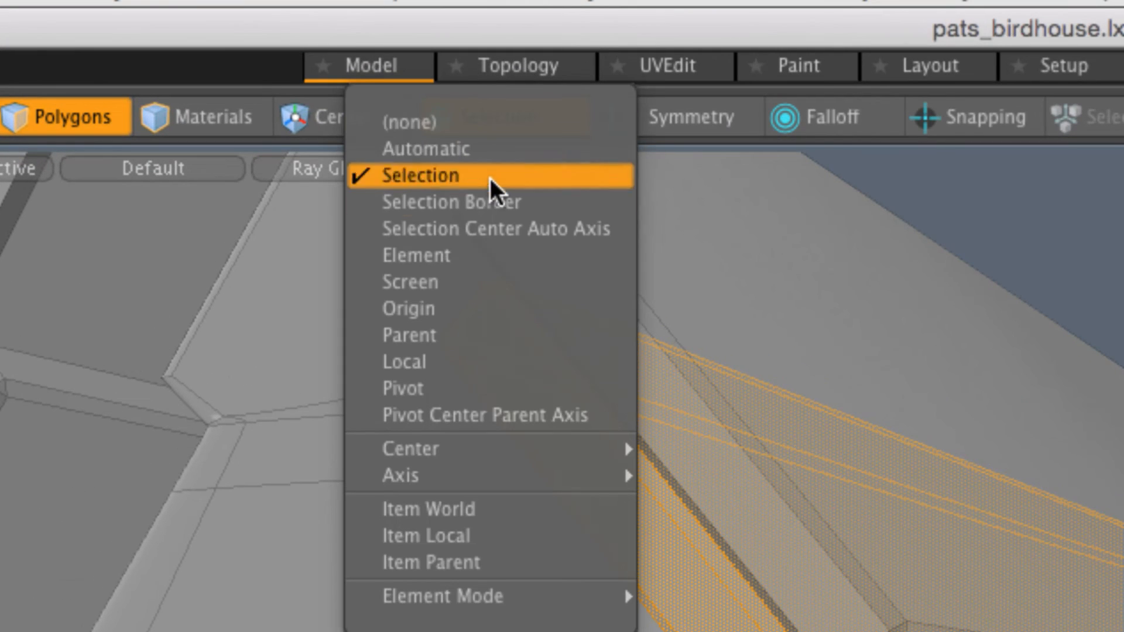
pyautogui.click(497, 258)
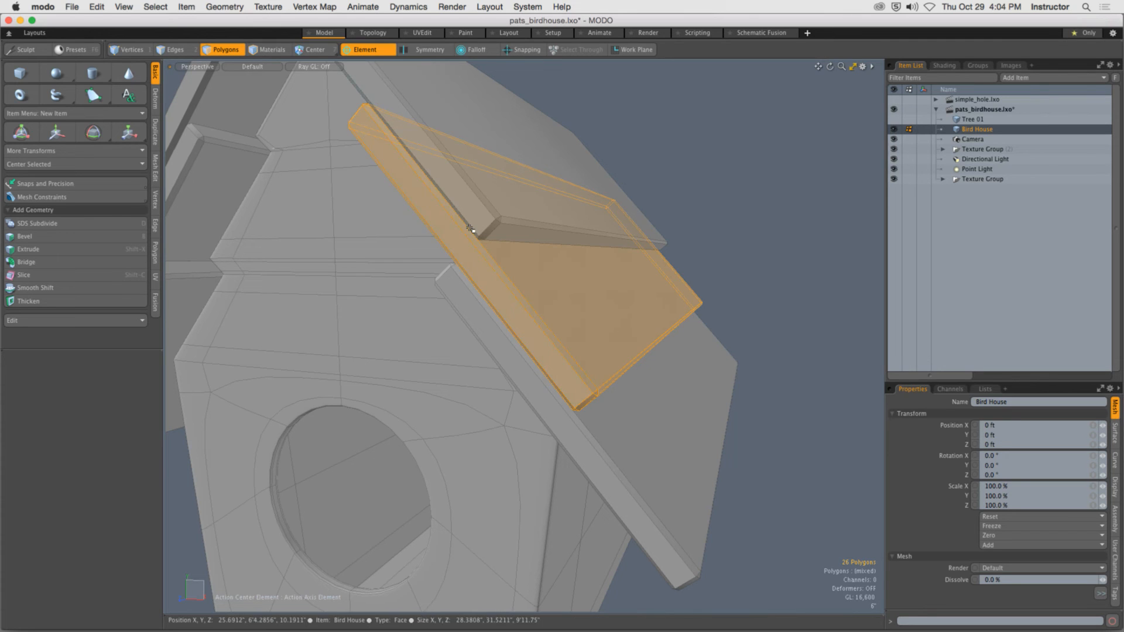
# Try sliding the middle roof board along its slope with the Move tool centered on a picked element, and undo the move
pyautogui.press('w')
pyautogui.keyDown('alt'); pyautogui.moveTo(616, 293); pyautogui.dragTo(622, 282); pyautogui.keyUp('alt')
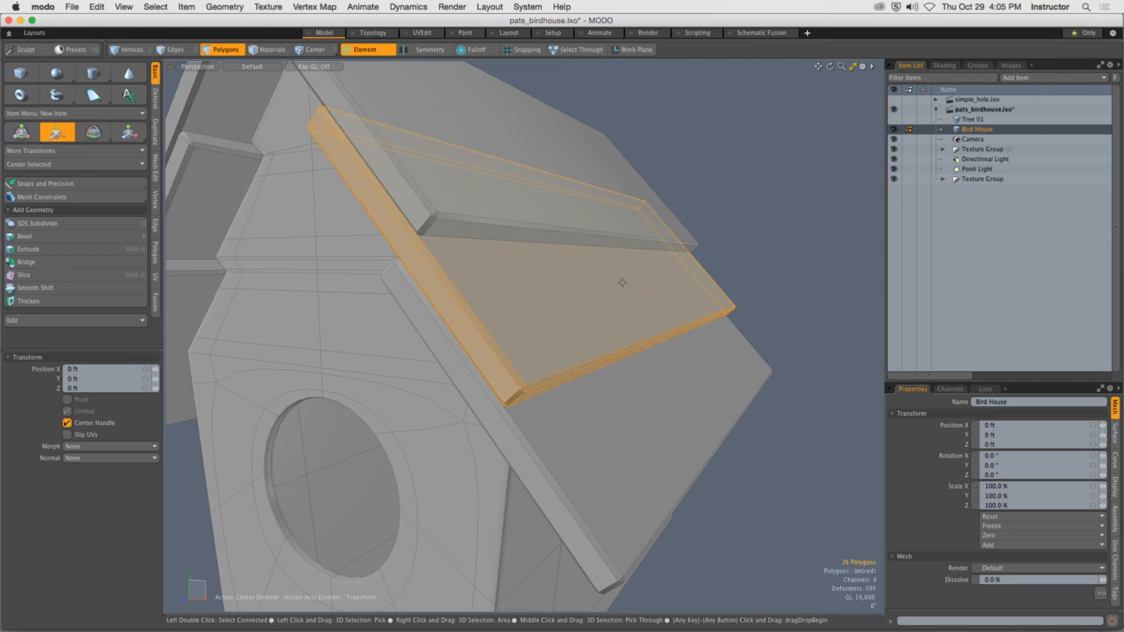
pyautogui.click(490, 333)
pyautogui.keyDown('alt'); pyautogui.moveTo(490, 334); pyautogui.dragTo(525, 193); pyautogui.keyUp('alt')
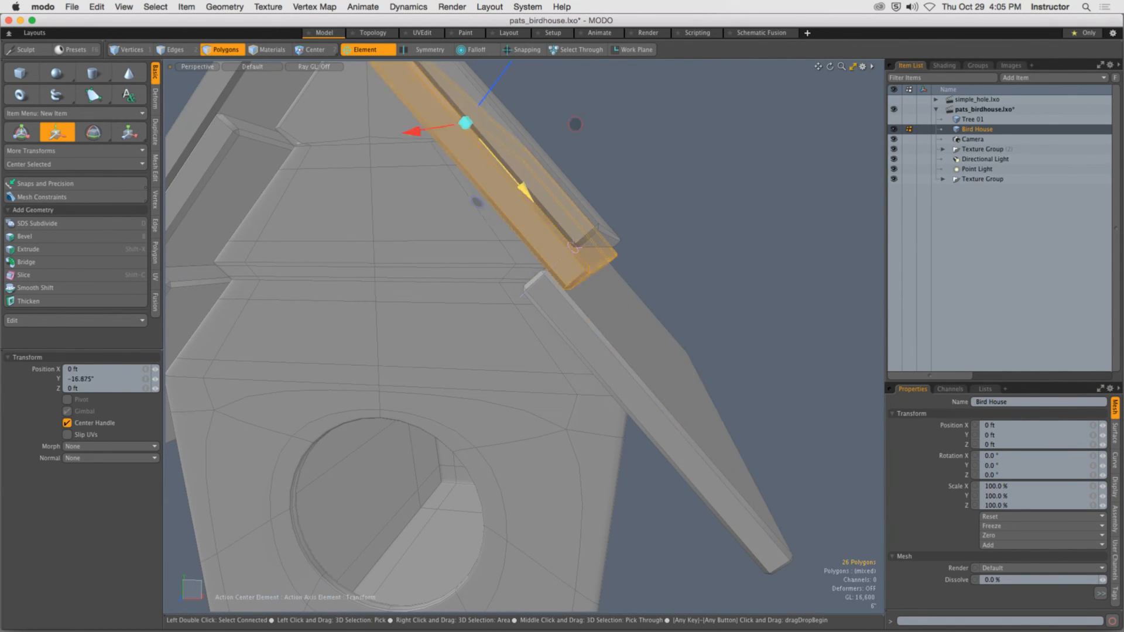
pyautogui.moveTo(575, 124); pyautogui.dragTo(808, 394)
pyautogui.press('super+z')
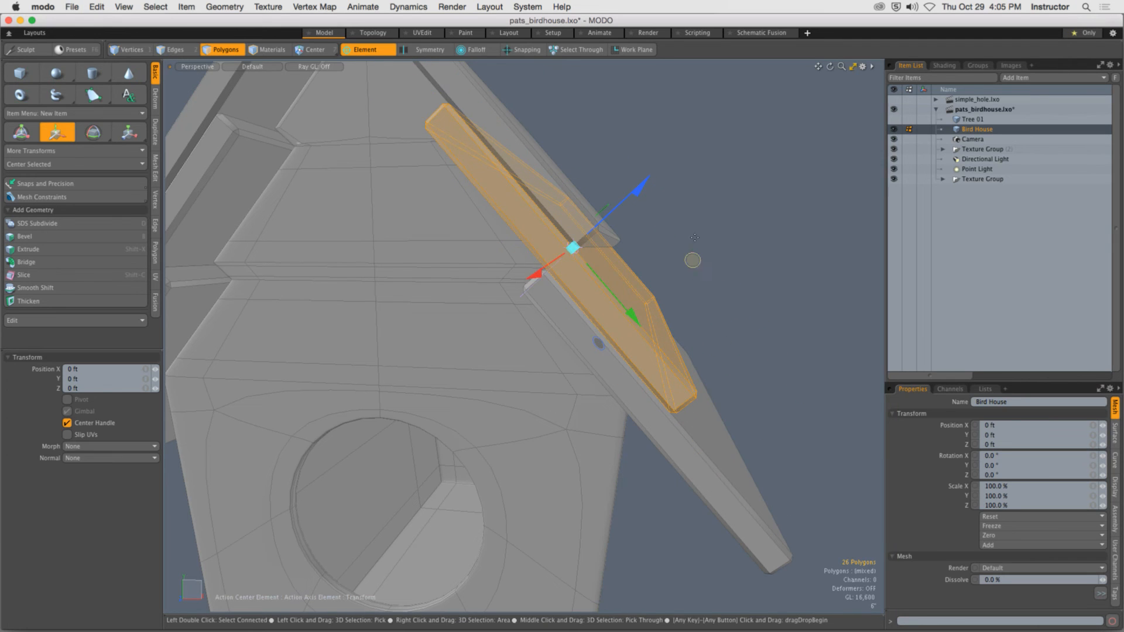
# Deselect the middle board, select the whole lowest roof board on the same side, and activate the Move tool
pyautogui.click(695, 237)
pyautogui.keyDown('alt'); pyautogui.moveTo(695, 238); pyautogui.dragTo(618, 213); pyautogui.keyUp('alt')
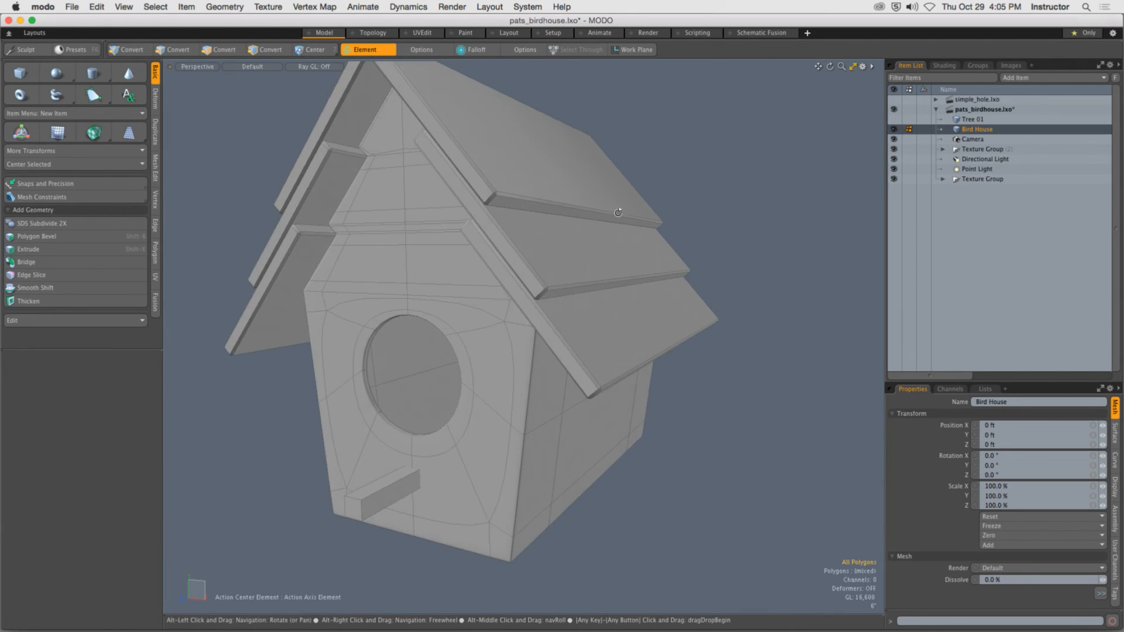
pyautogui.click(622, 339)
pyautogui.keyDown('alt'); pyautogui.moveTo(622, 339); pyautogui.dragTo(615, 328); pyautogui.keyUp('alt')
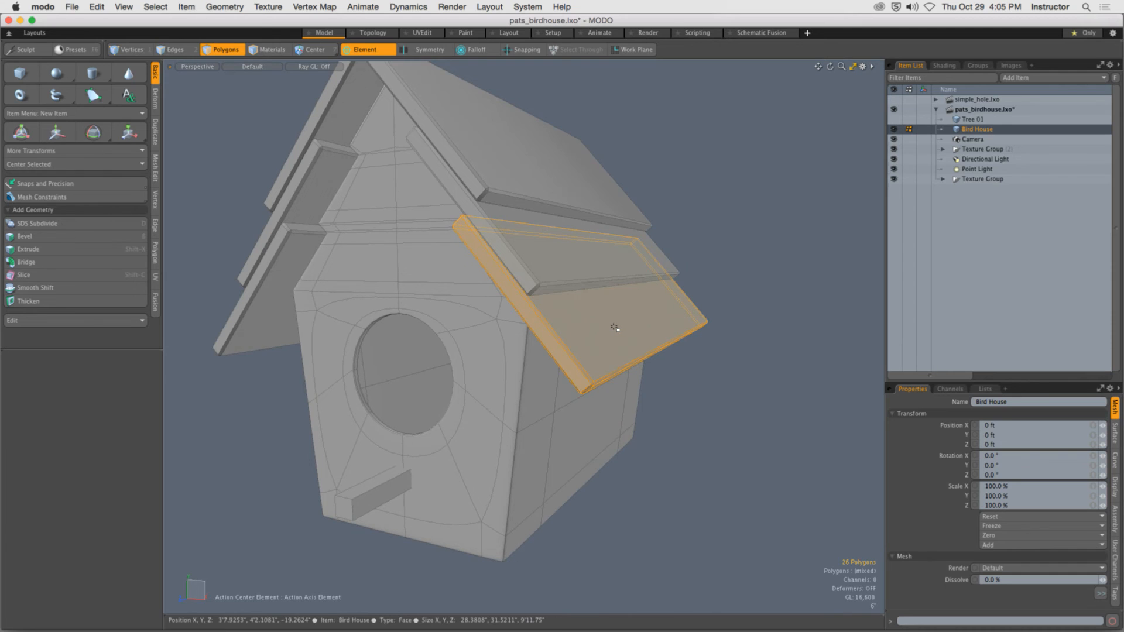
pyautogui.press('w')
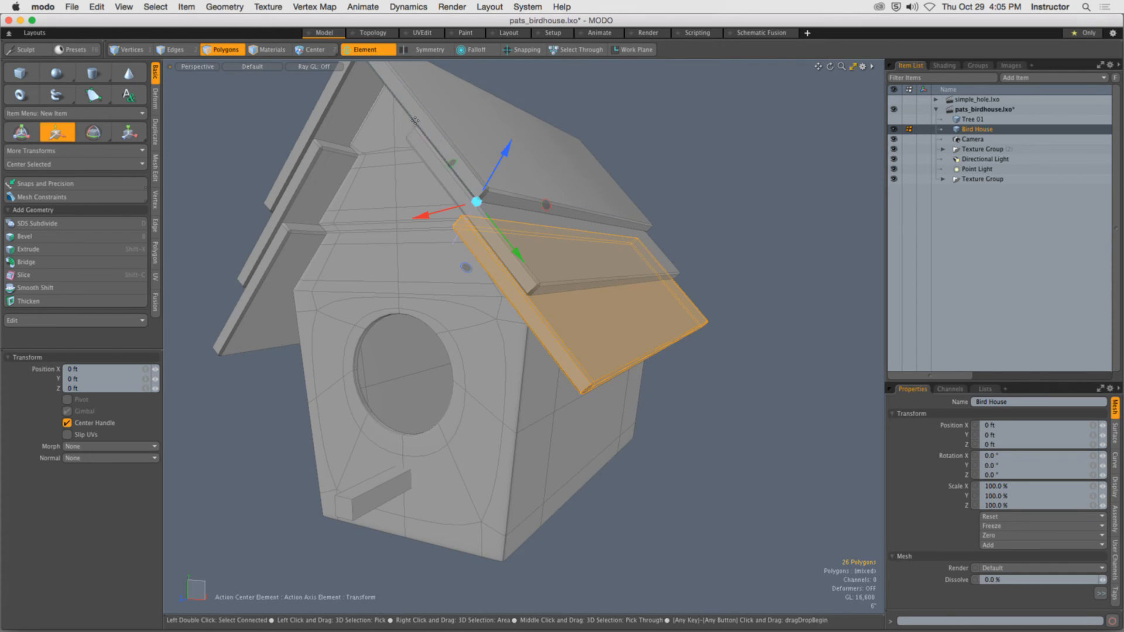
# Place the Move tool's center on various faces and edges of the birdhouse to compare how its axes align
pyautogui.keyDown('alt'); pyautogui.moveTo(624, 305); pyautogui.dragTo(652, 326); pyautogui.keyUp('alt')
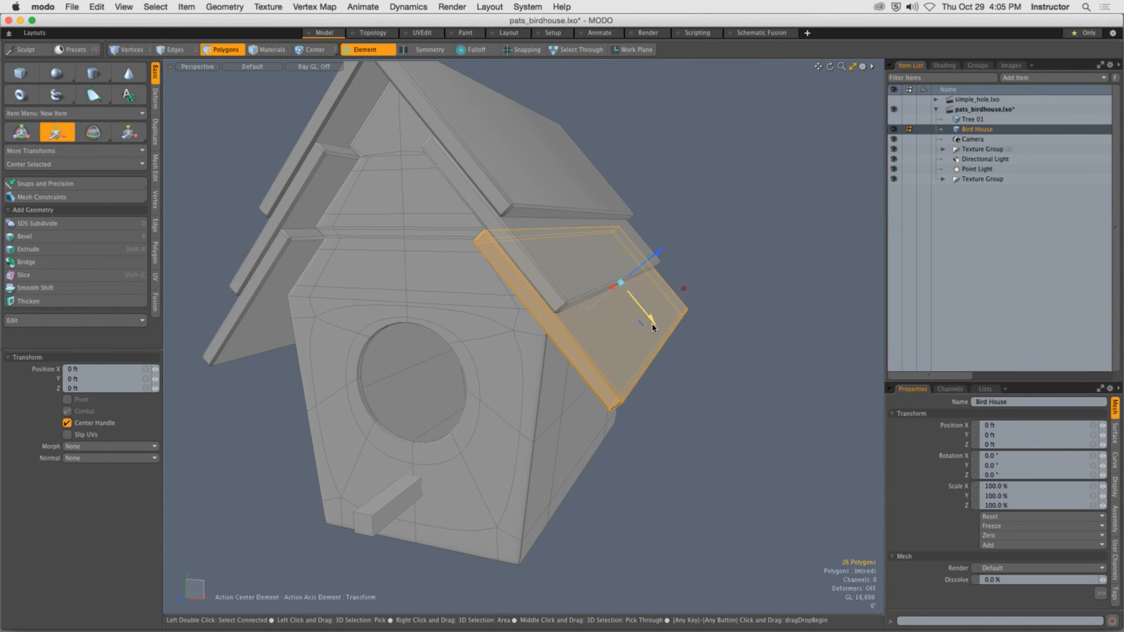
pyautogui.keyDown('alt'); pyautogui.moveTo(623, 289); pyautogui.dragTo(379, 284); pyautogui.keyUp('alt')
pyautogui.click(349, 287)
pyautogui.click(468, 181)
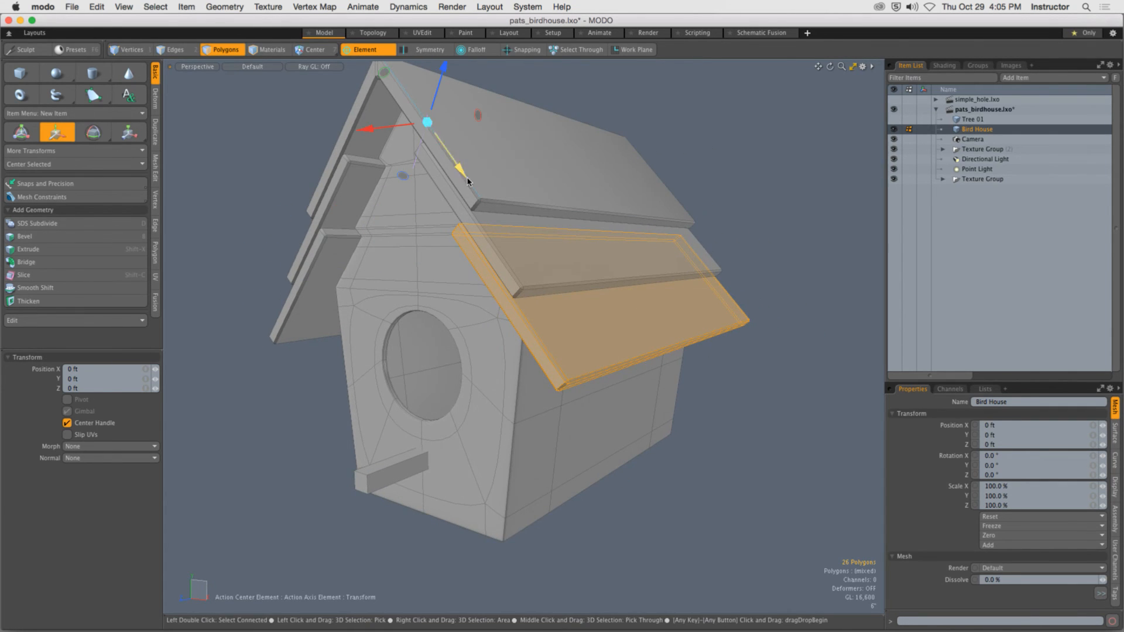
pyautogui.click(462, 182)
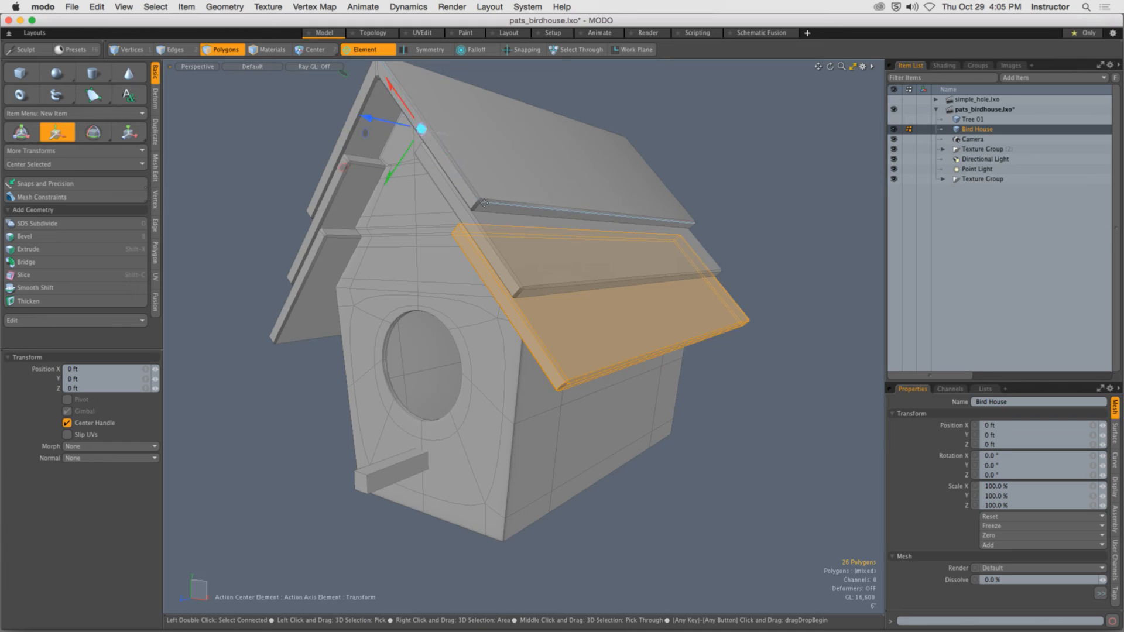
pyautogui.click(479, 202)
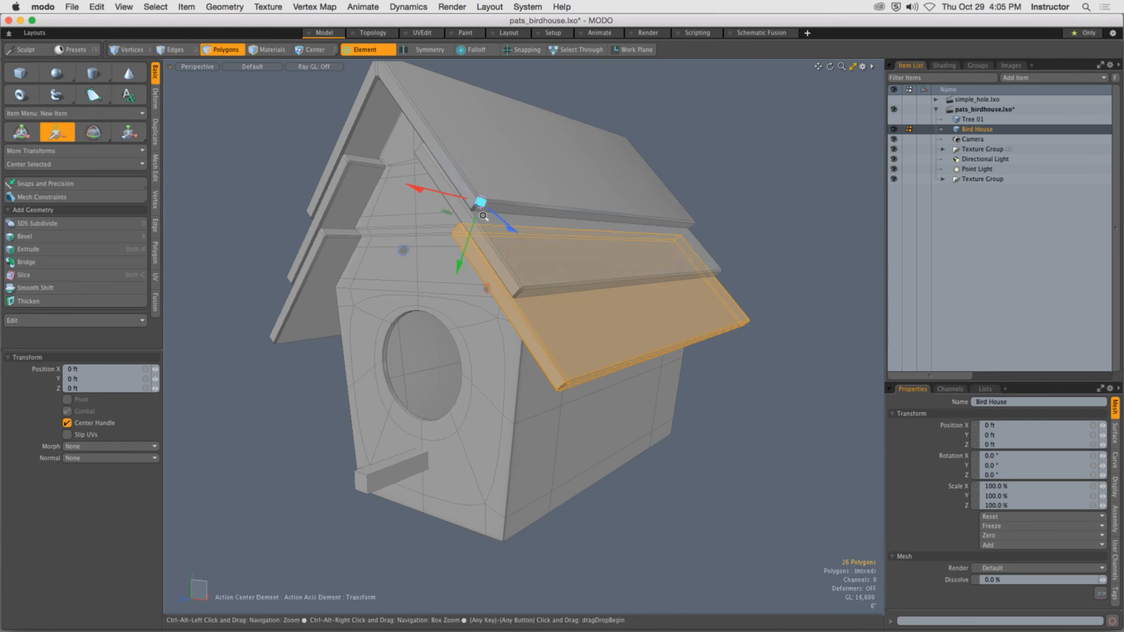
pyautogui.keyDown('alt'); pyautogui.moveTo(478, 202); pyautogui.dragTo(507, 181); pyautogui.keyUp('alt')
pyautogui.click(505, 175)
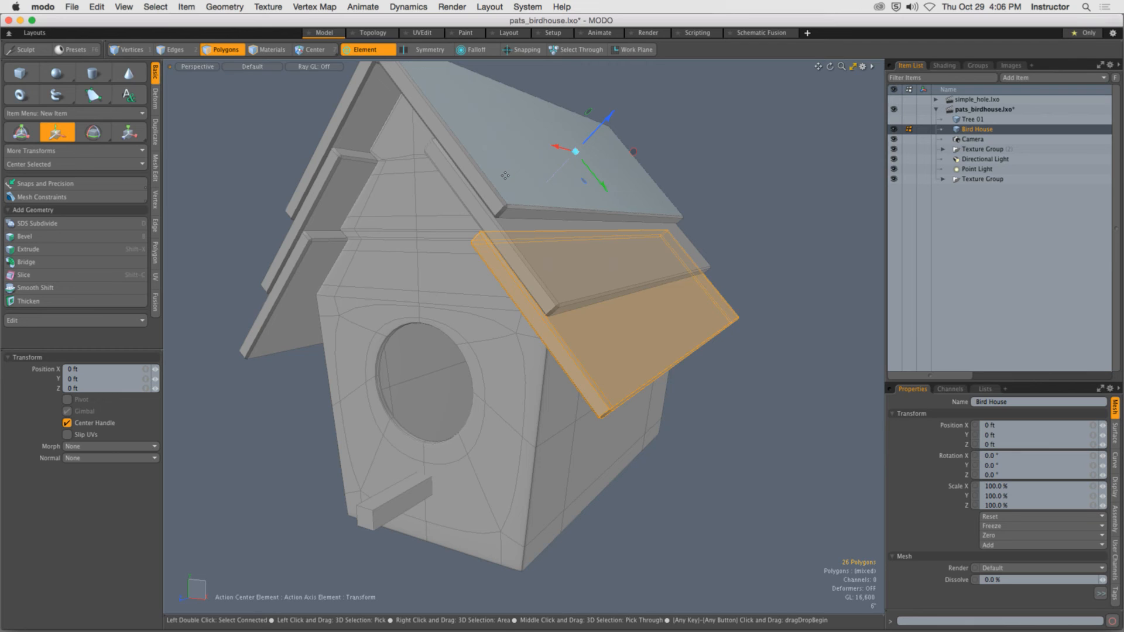
# Try a Bevel with a 0.675" inset on the whole selected roof board, and undo it
pyautogui.press('b')
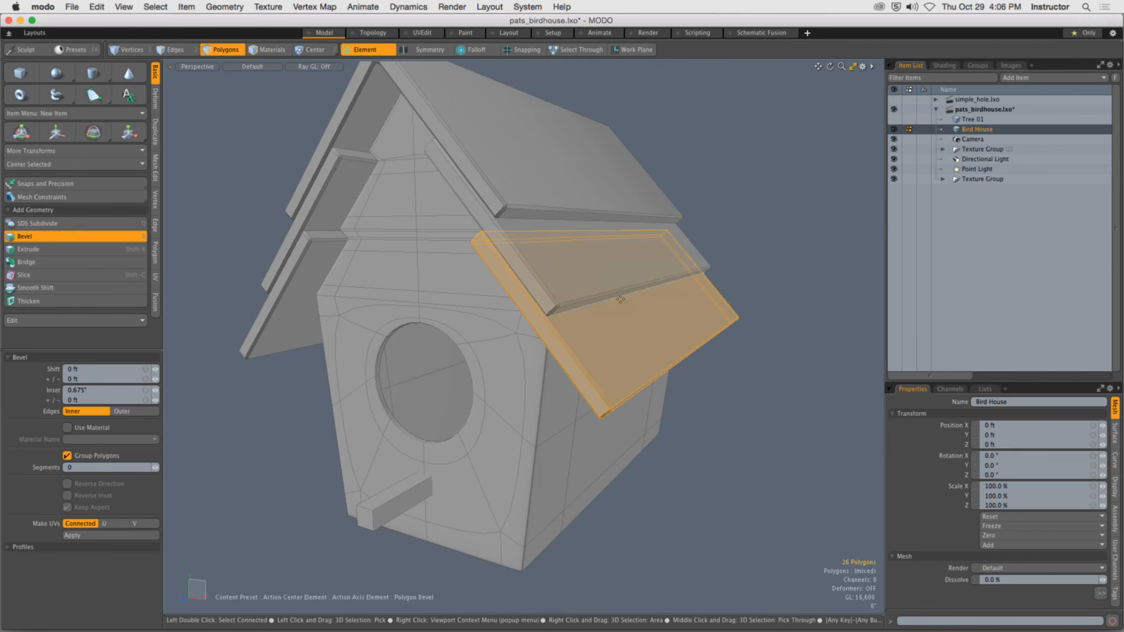
pyautogui.press('super+z')
pyautogui.press('space')
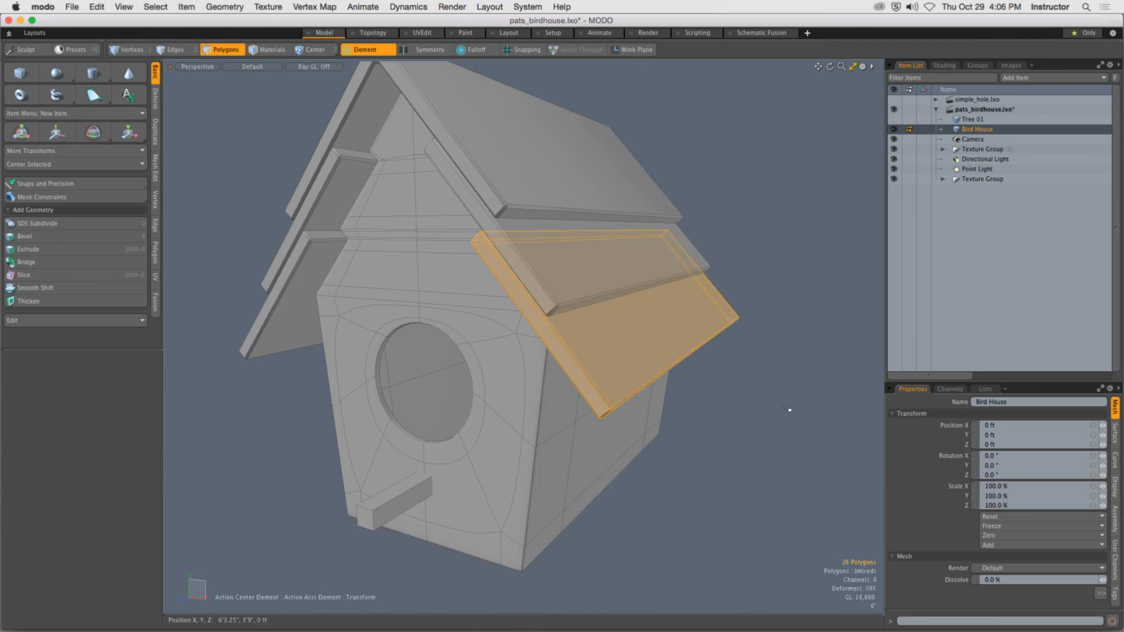
# Select only the upper face of the lowest roof board, try beveling it outward, and undo the bevel
pyautogui.click(789, 410)
pyautogui.click(659, 356)
pyautogui.press('b')
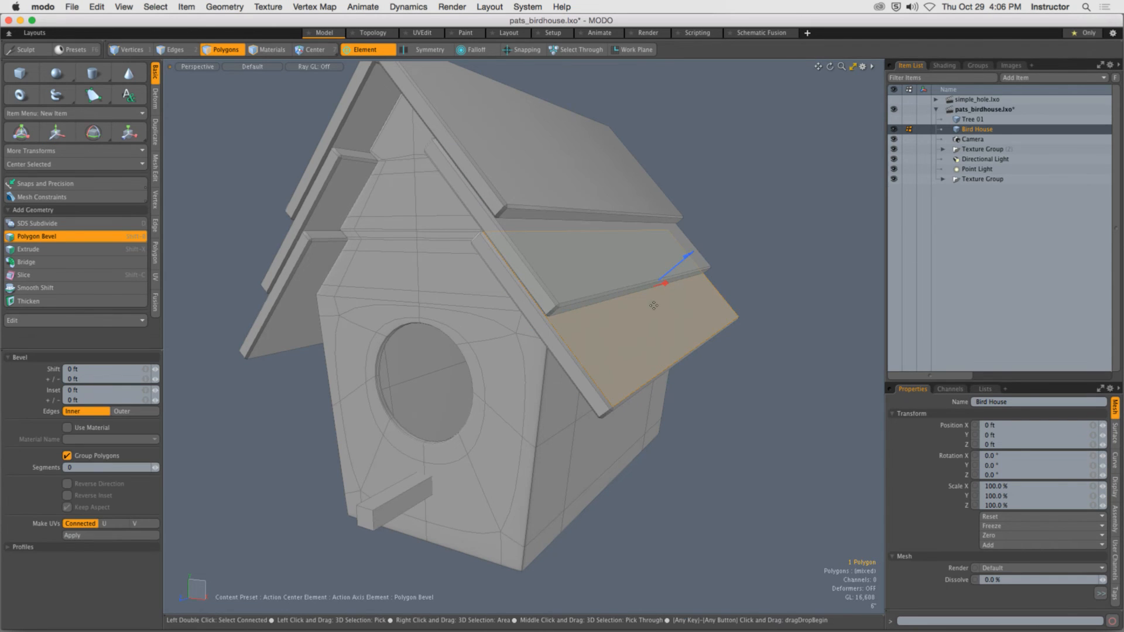
pyautogui.moveTo(682, 265); pyautogui.dragTo(647, 201)
pyautogui.press('super+z')
pyautogui.press('super+z')
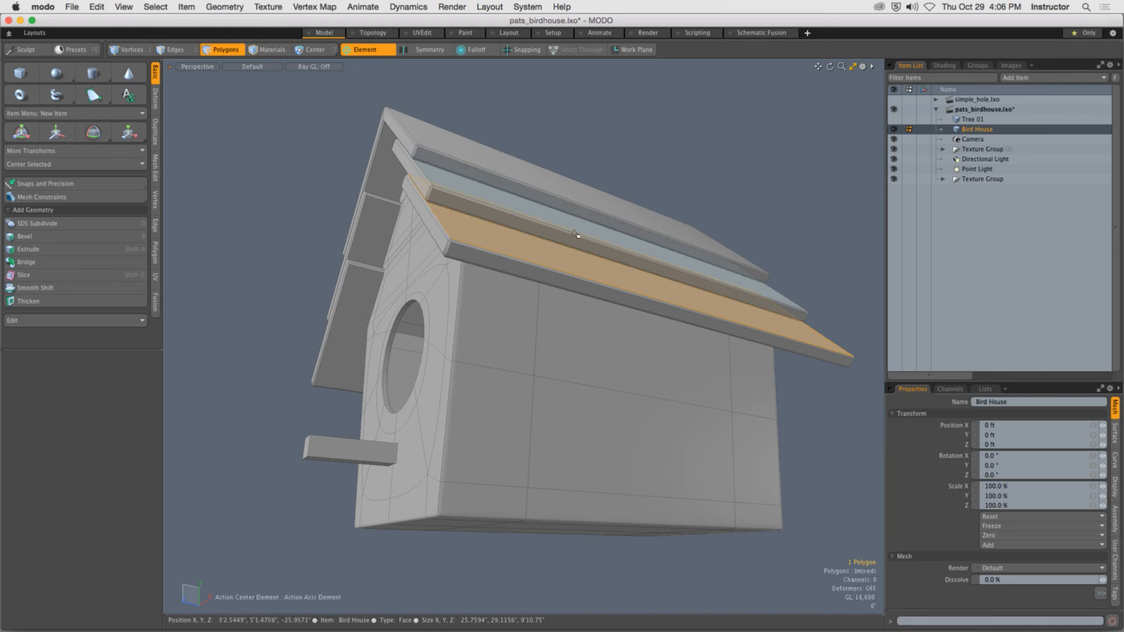
# Clear the polygon selection and reset the Action Center to (none)
pyautogui.keyDown('alt'); pyautogui.moveTo(607, 245); pyautogui.dragTo(732, 231); pyautogui.keyUp('alt')
pyautogui.click(732, 231)
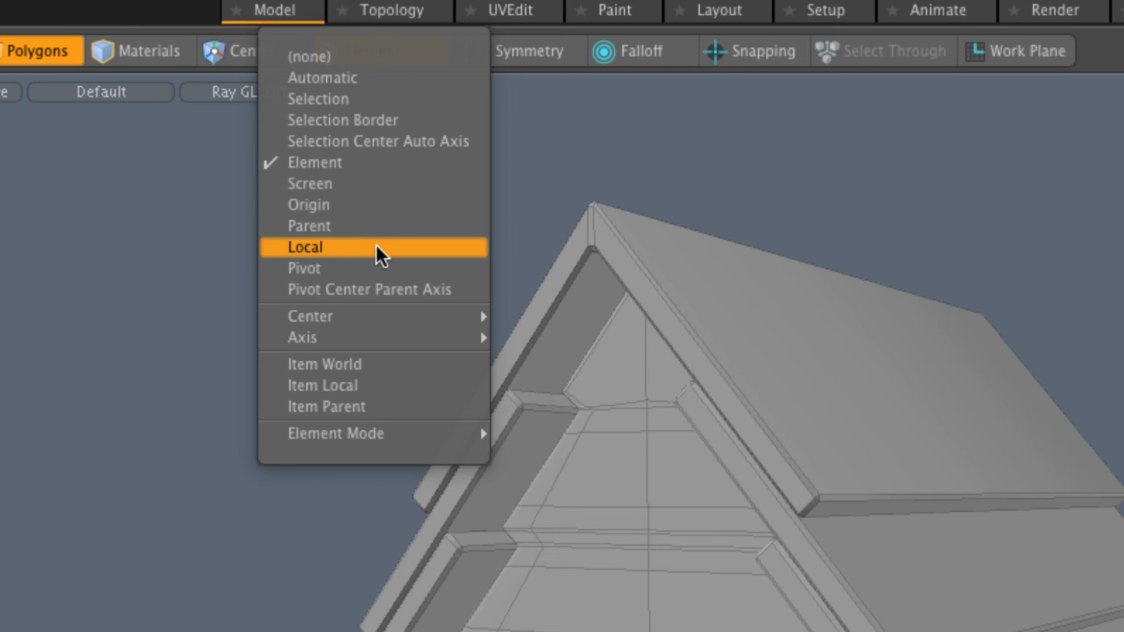
pyautogui.click(319, 57)
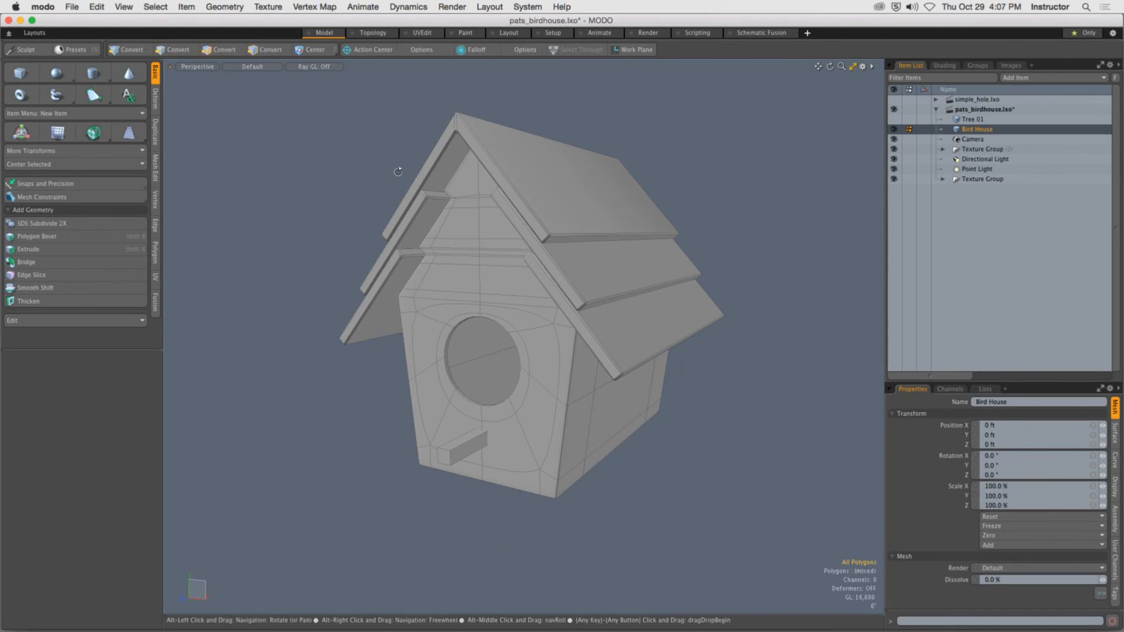
pyautogui.keyDown('alt'); pyautogui.moveTo(398, 171); pyautogui.dragTo(368, 154); pyautogui.keyUp('alt')
# Switch to Chrome and show the CG Textures page of the GCOM 402 course
pyautogui.moveTo(373, 622)
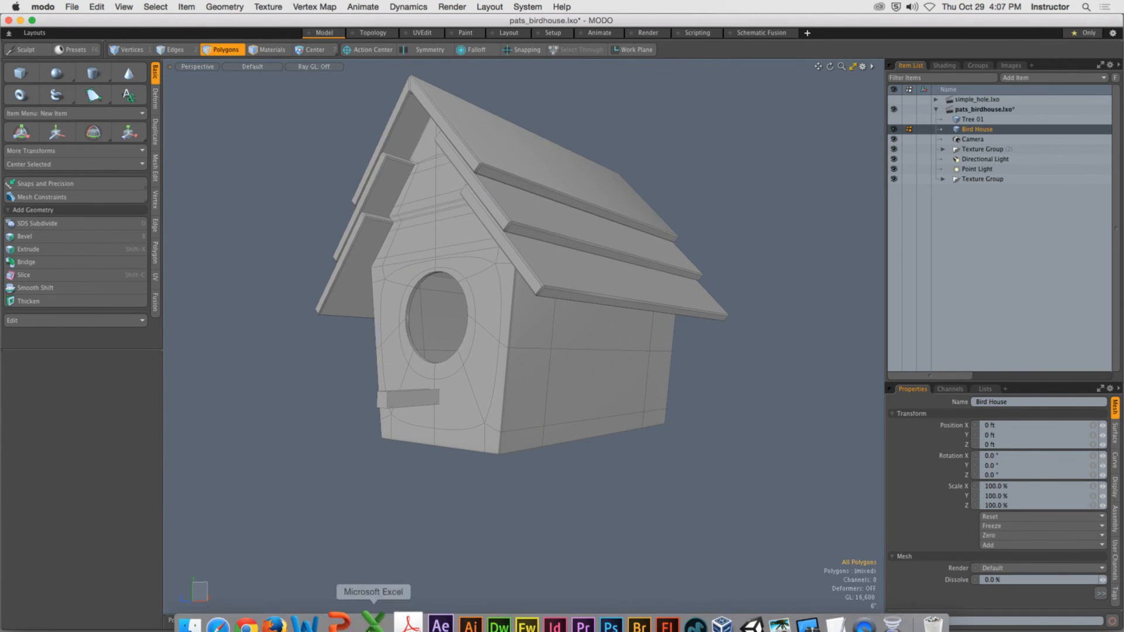
pyautogui.click(260, 612)
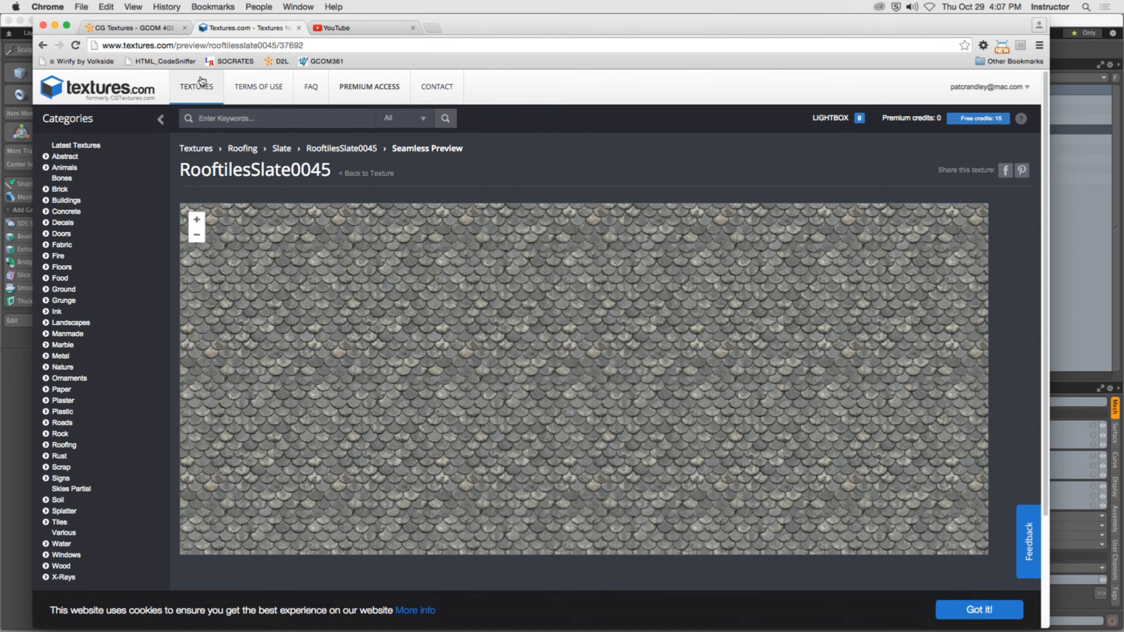
pyautogui.click(161, 28)
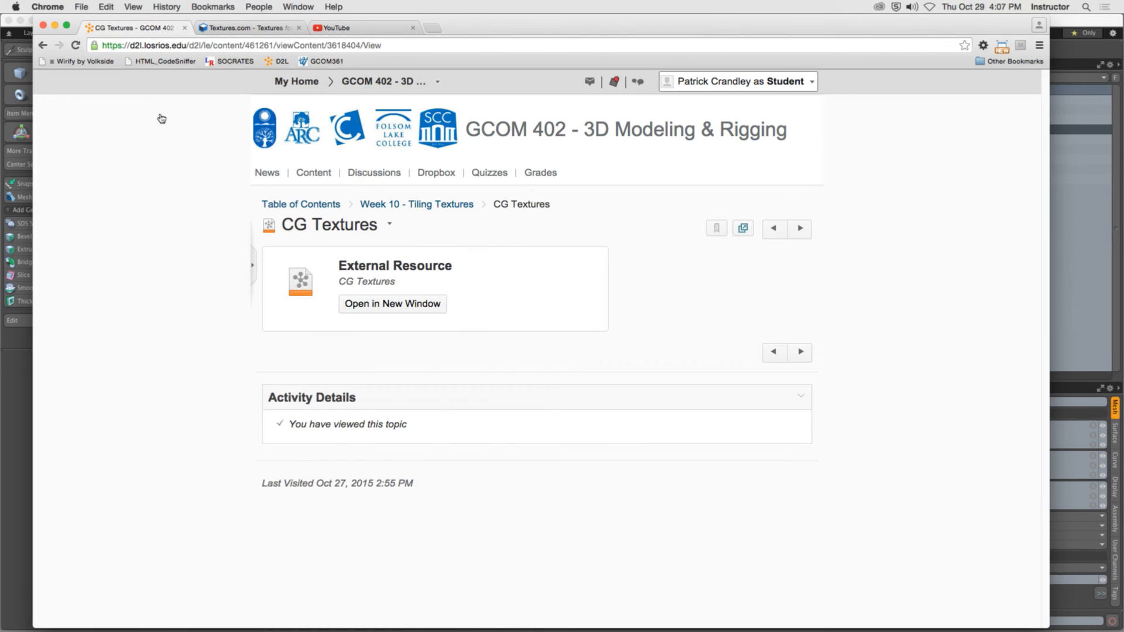
# Open the House Textures and Render homework in Week 10 - Tiling Textures and read its requirements and project examples
pyautogui.click(399, 206)
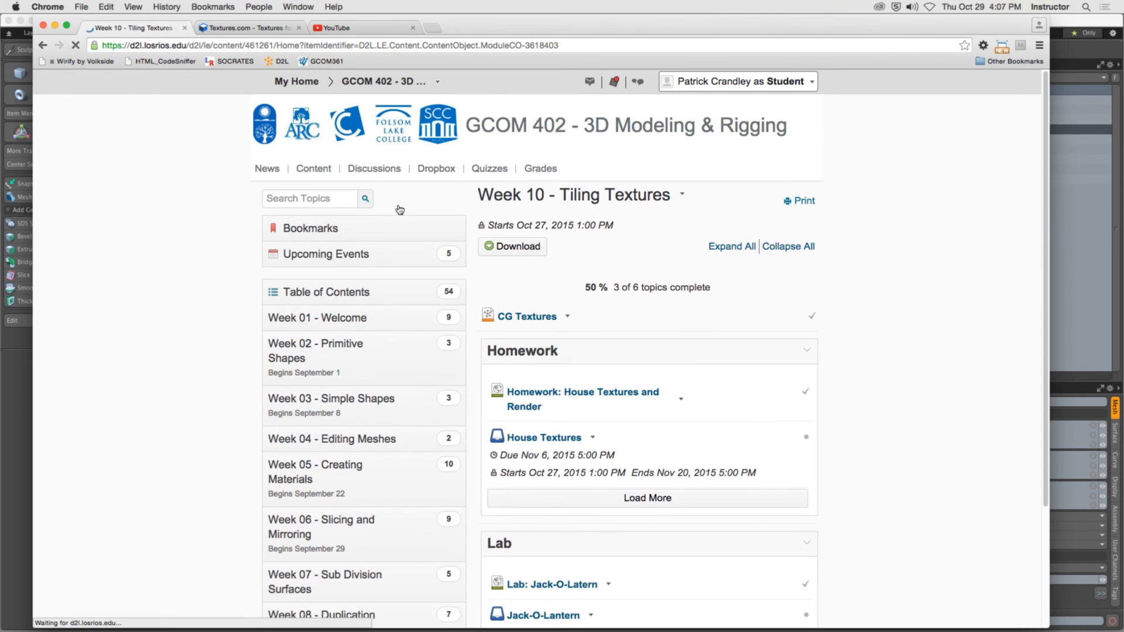
pyautogui.scroll(-5, 272, 415)
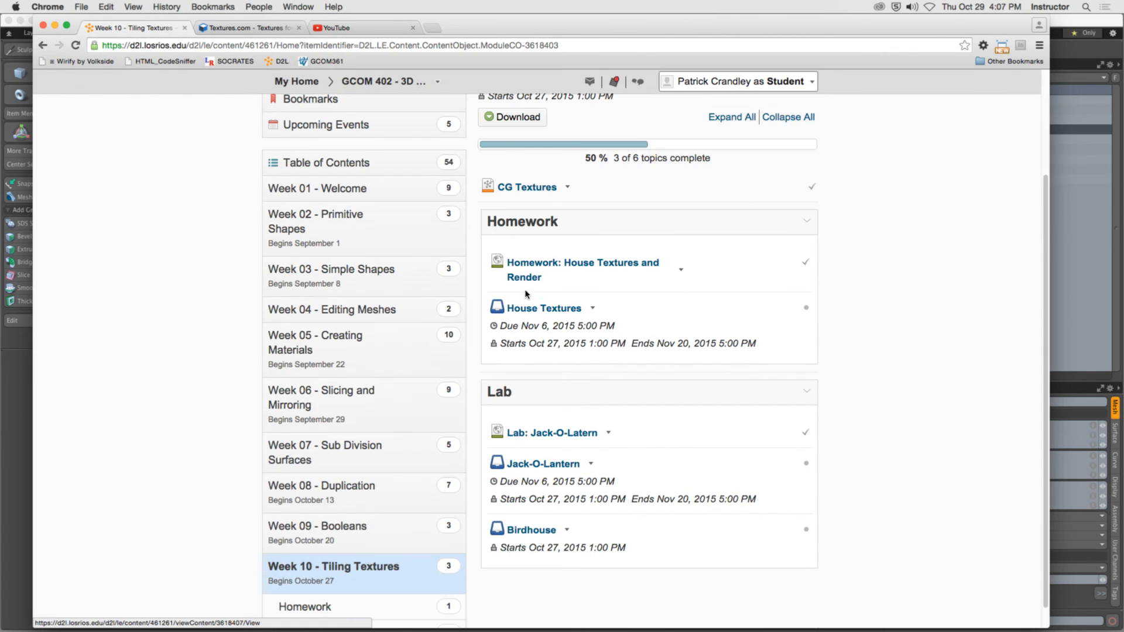
pyautogui.click(535, 265)
pyautogui.scroll(-5, 221, 399)
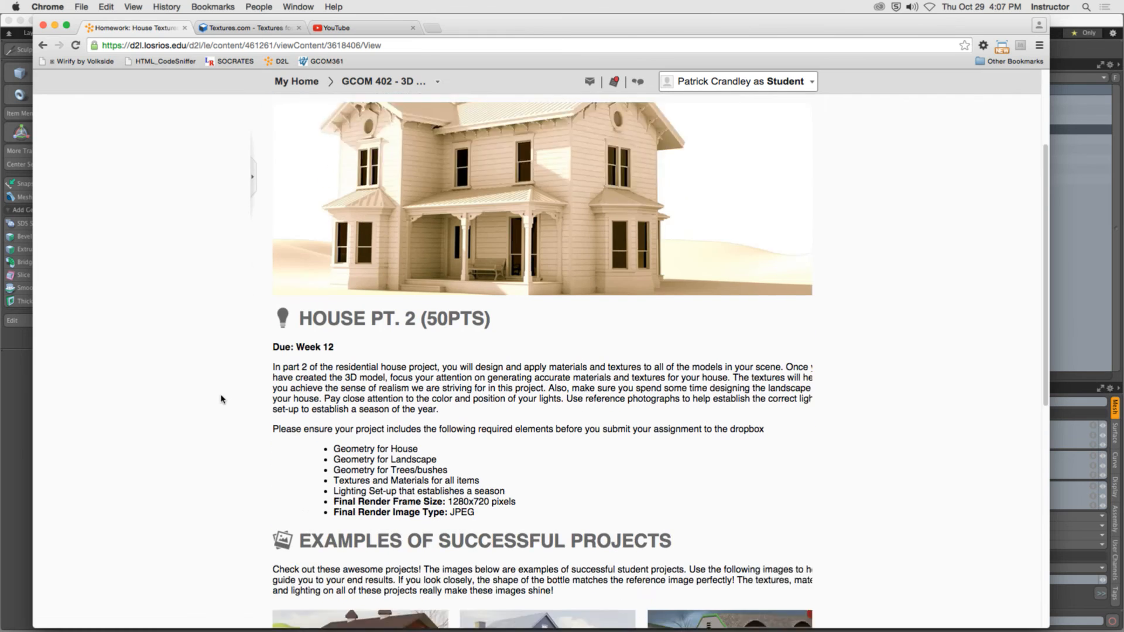
pyautogui.scroll(-4, 220, 399)
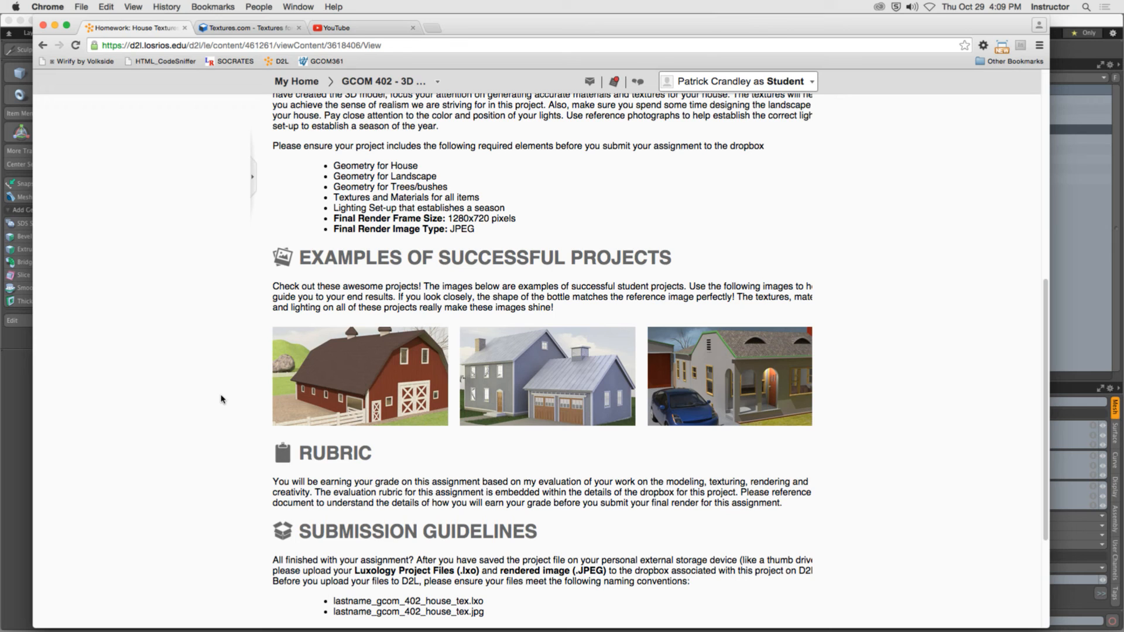
# Switch to MODO and draw a tall vertical cylinder with 12 sides, 12 segments and about 3.36" radius beside the birdhouse
pyautogui.press('super+Tab')
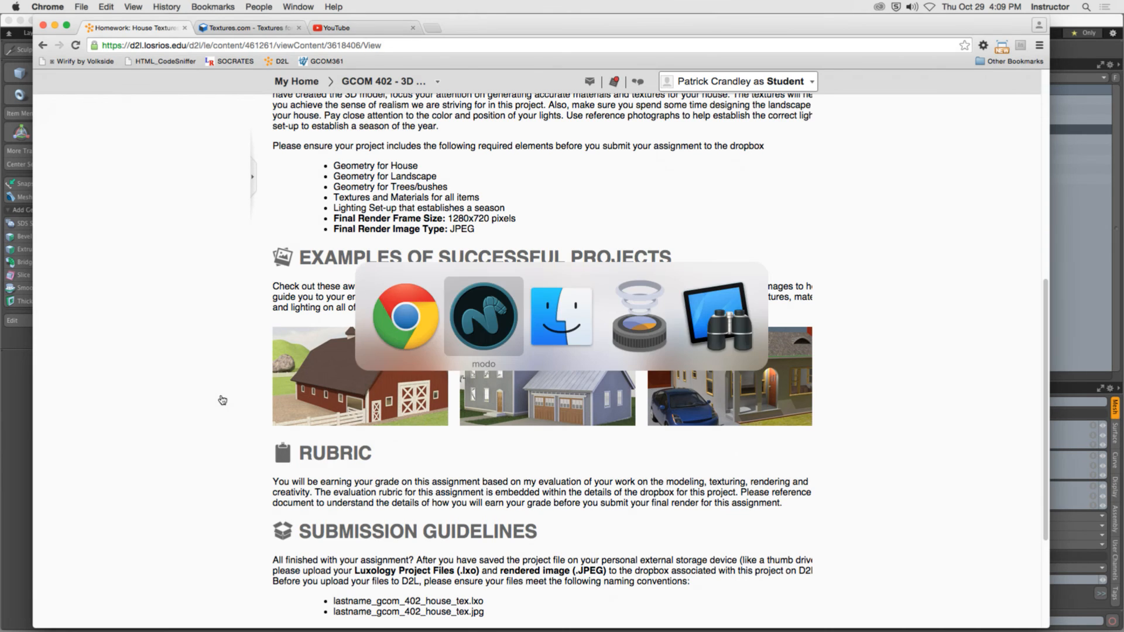
pyautogui.keyDown('alt'); pyautogui.moveTo(281, 338); pyautogui.dragTo(510, 418); pyautogui.keyUp('alt')
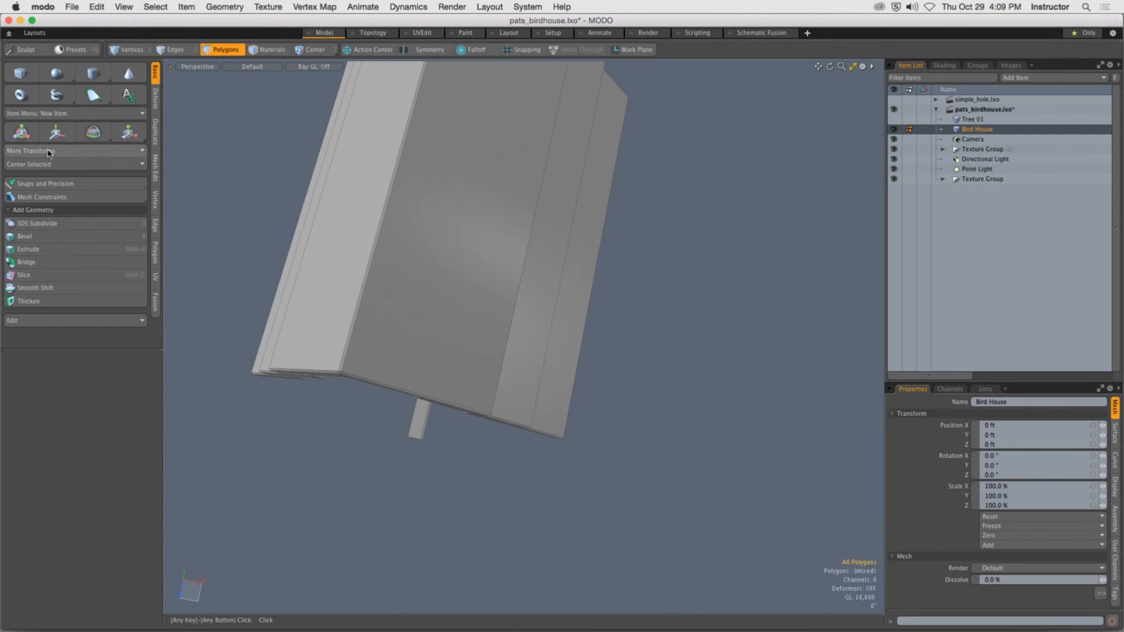
pyautogui.click(92, 73)
pyautogui.moveTo(584, 412)
pyautogui.keyDown('ctrl'); pyautogui.mouseDown()
pyautogui.moveTo(670, 455)
pyautogui.moveTo(614, 326)
pyautogui.mouseUp(); pyautogui.keyUp('ctrl')
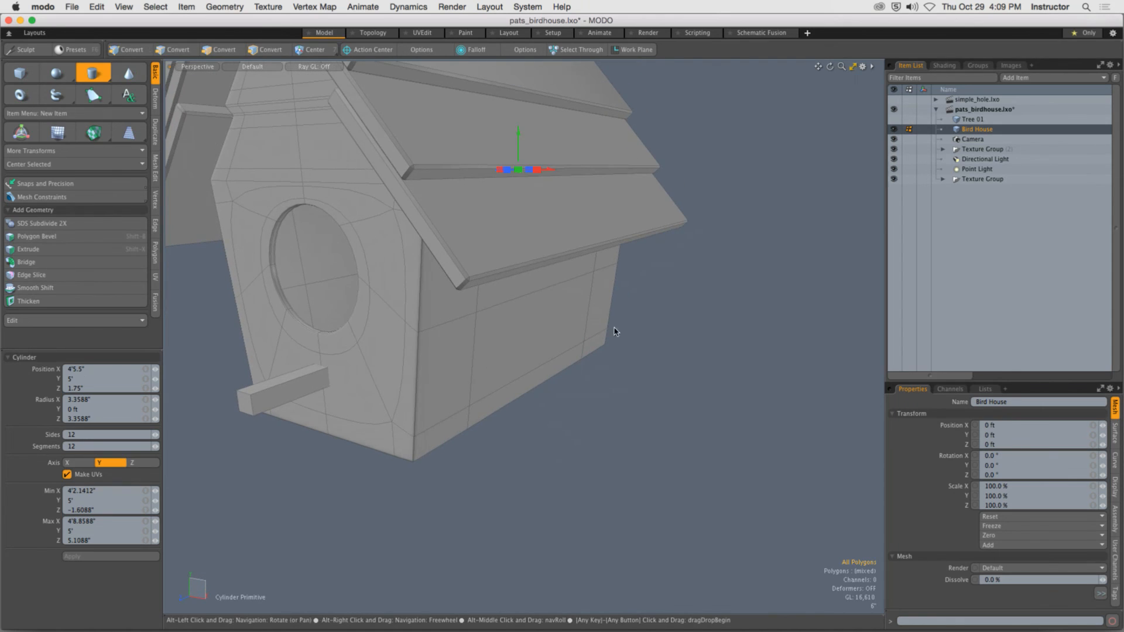
pyautogui.moveTo(521, 171); pyautogui.dragTo(519, 487)
pyautogui.press('space')
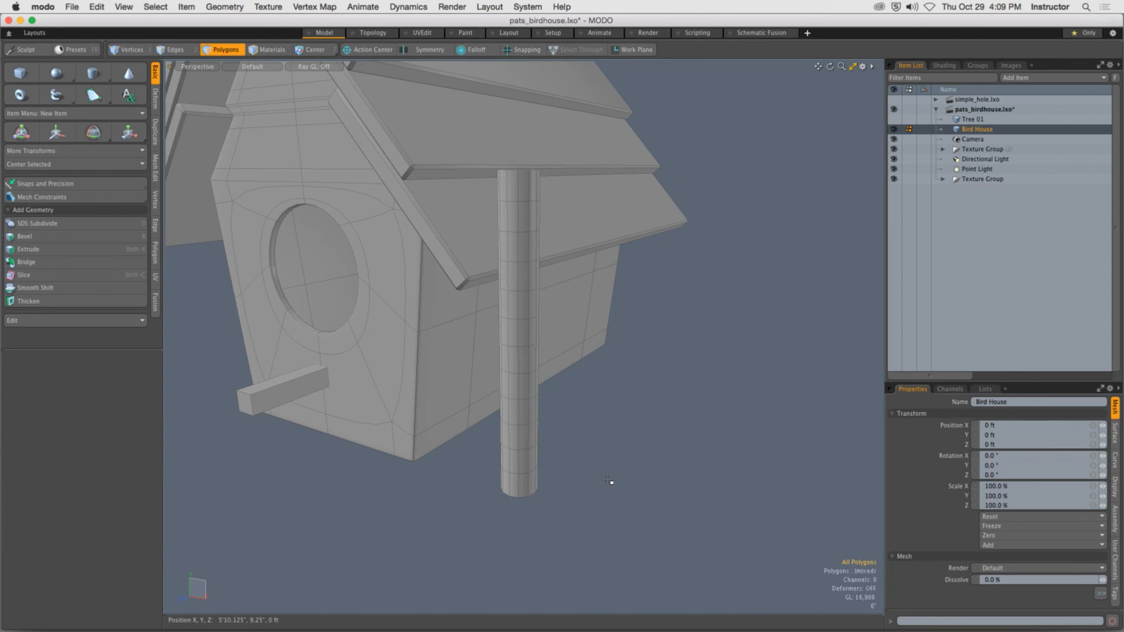
# Select the cylinder's bottom cap polygon and scale it to 24% to taper the end into a point
pyautogui.keyDown('alt'); pyautogui.moveTo(609, 484); pyautogui.dragTo(457, 449); pyautogui.keyUp('alt')
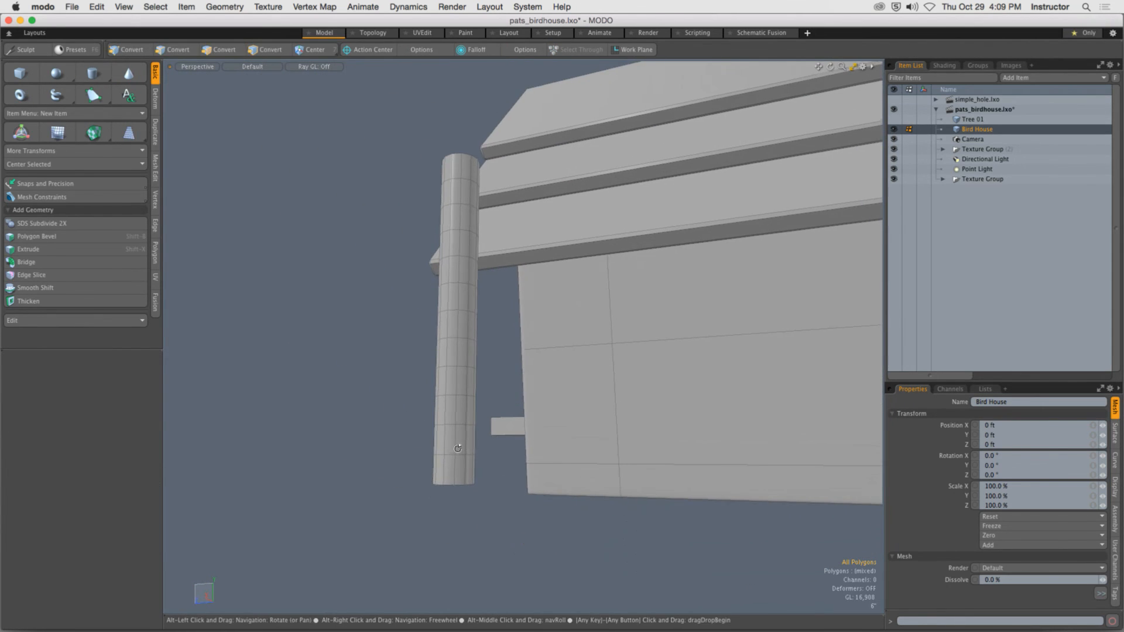
pyautogui.press('2')
pyautogui.doubleClick(450, 453)
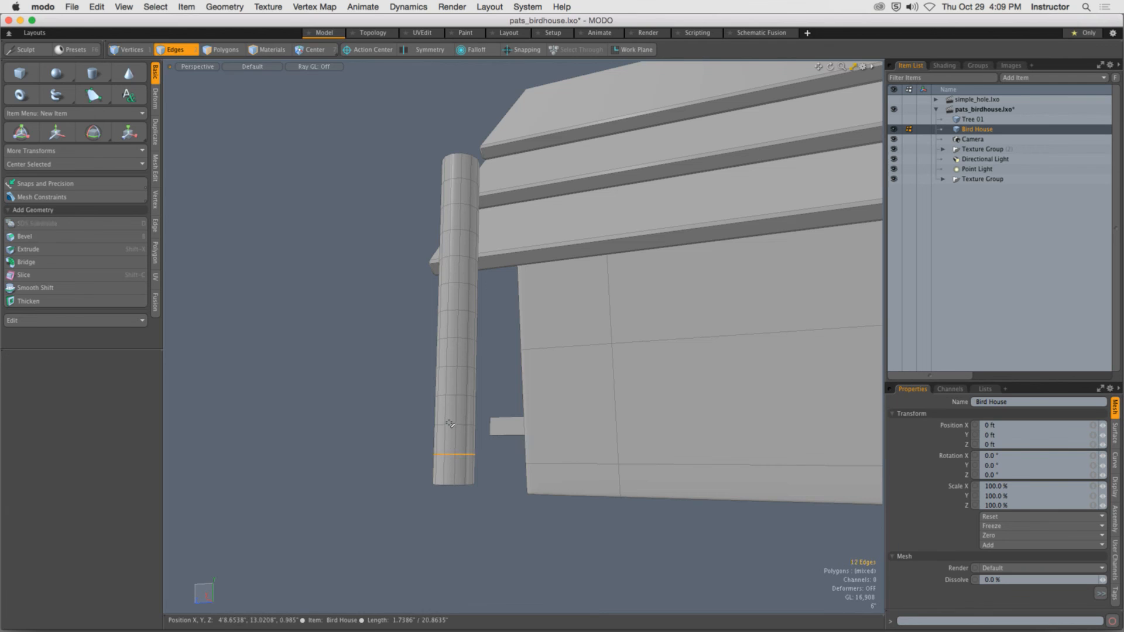
pyautogui.doubleClick(450, 425)
pyautogui.keyDown('alt'); pyautogui.moveTo(456, 426); pyautogui.dragTo(401, 451); pyautogui.keyUp('alt')
pyautogui.press('3')
pyautogui.click(454, 468)
pyautogui.press('r')
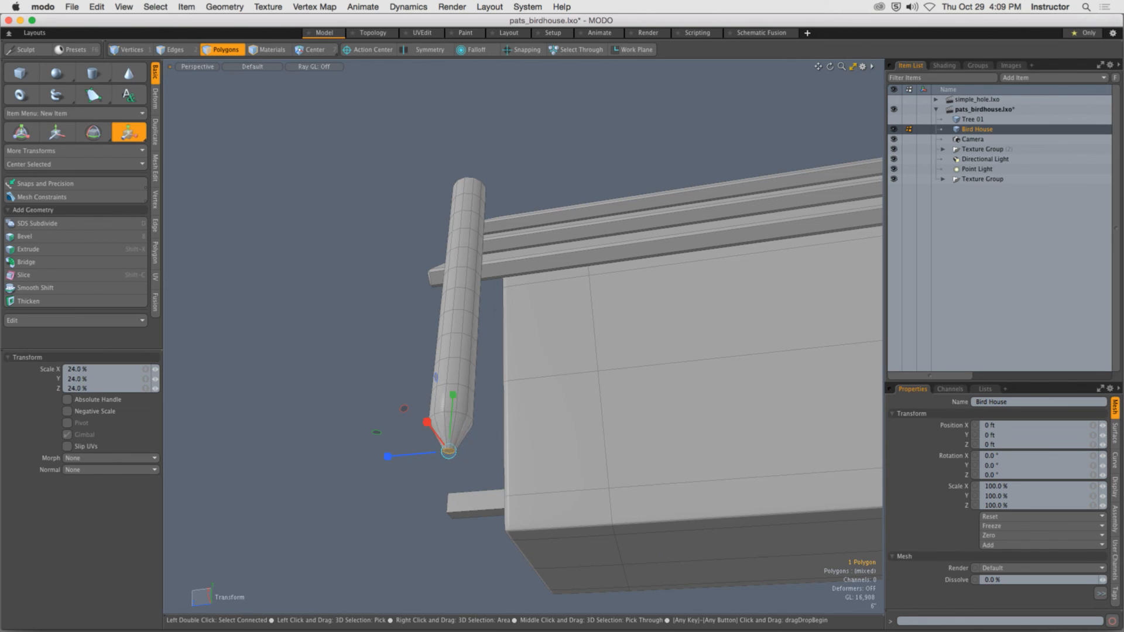
pyautogui.press('space')
# Scale the lowest edge loop above the cylinder's tapered tip to 32.5%
pyautogui.press('2')
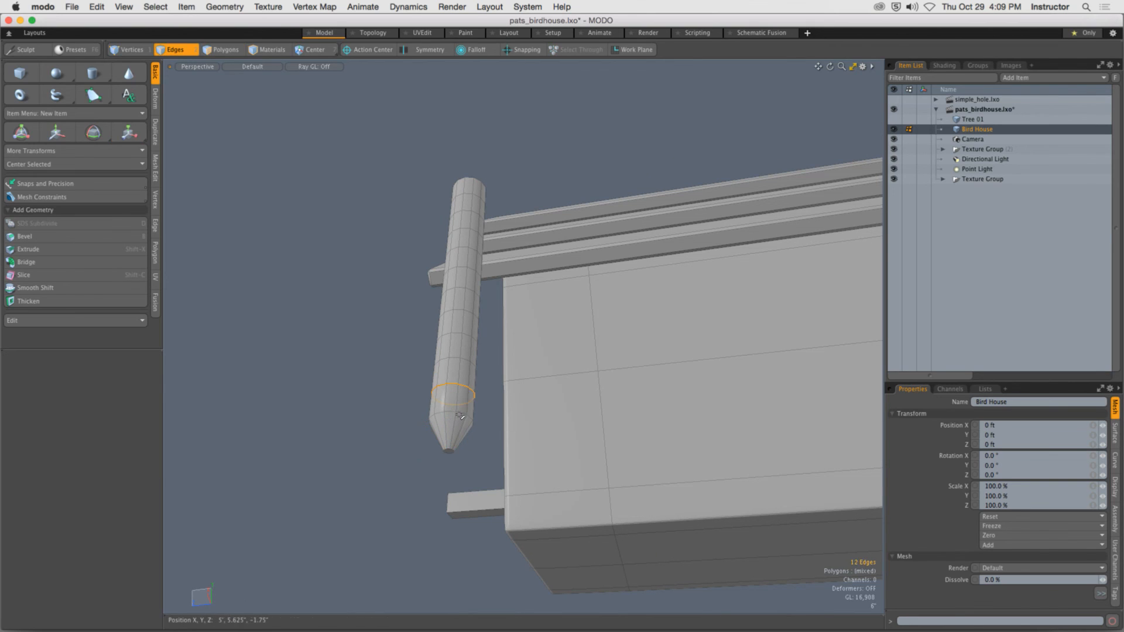
pyautogui.doubleClick(458, 418)
pyautogui.press('r')
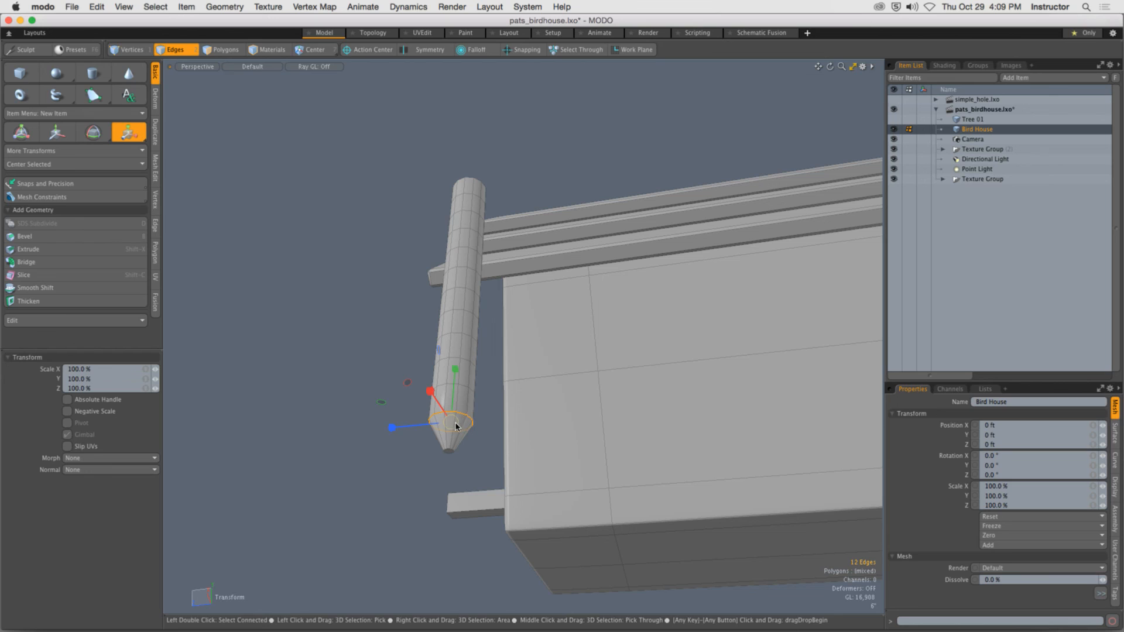
pyautogui.moveTo(461, 425); pyautogui.dragTo(450, 423)
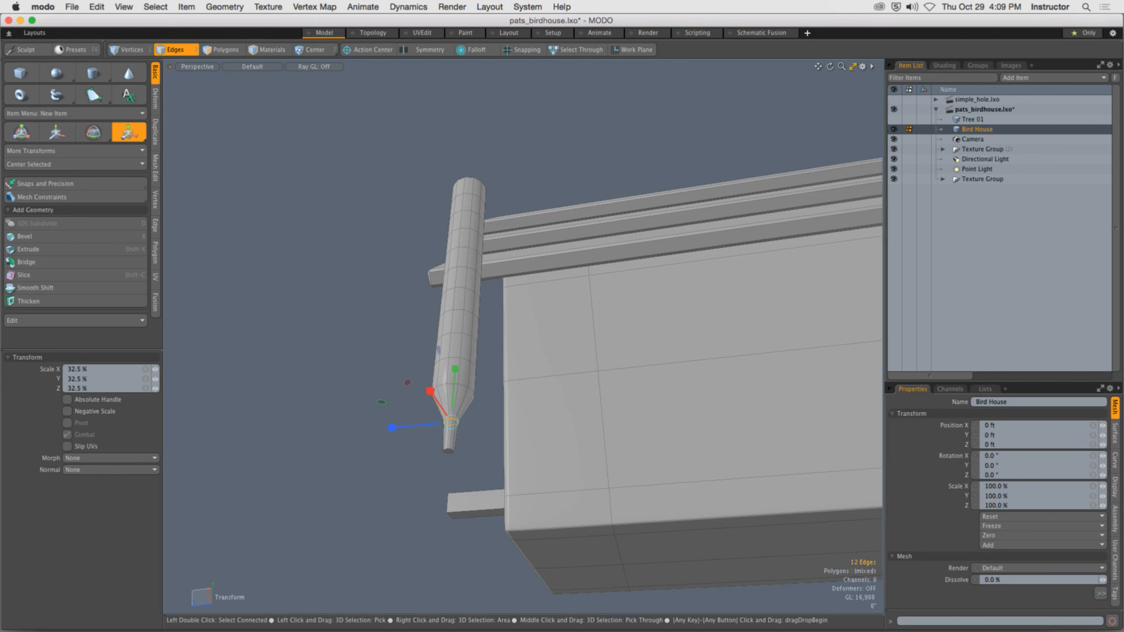
pyautogui.press('space')
# Scale the second edge loop above the cylinder's tip to 30% to lengthen the narrow neck
pyautogui.click(462, 384)
pyautogui.doubleClick(461, 394)
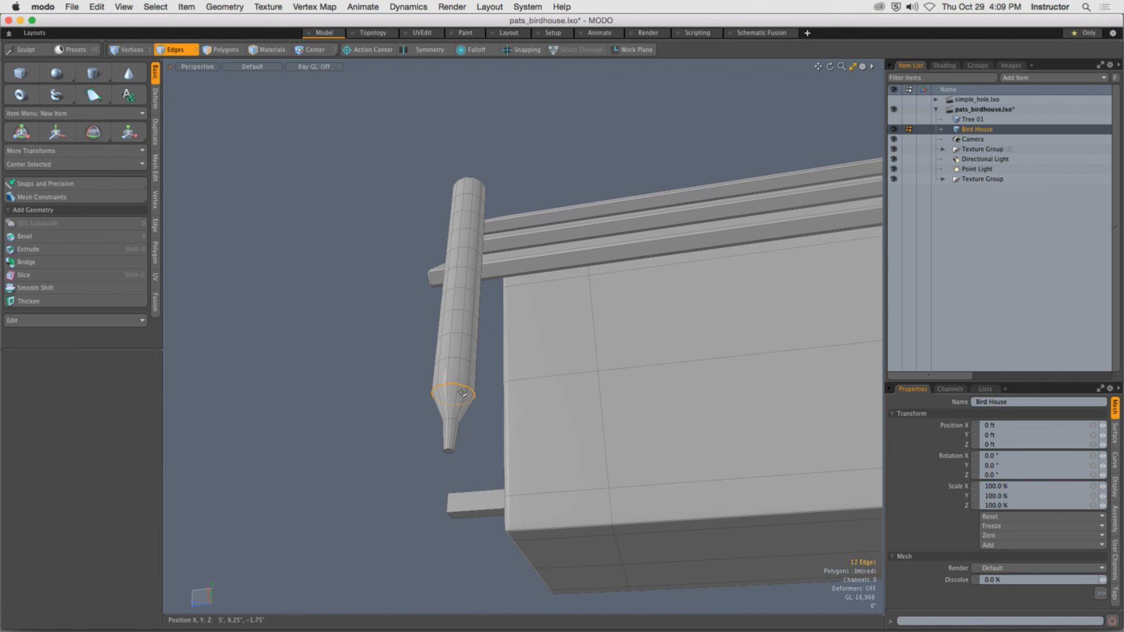
pyautogui.press('r')
pyautogui.moveTo(461, 399); pyautogui.dragTo(423, 395)
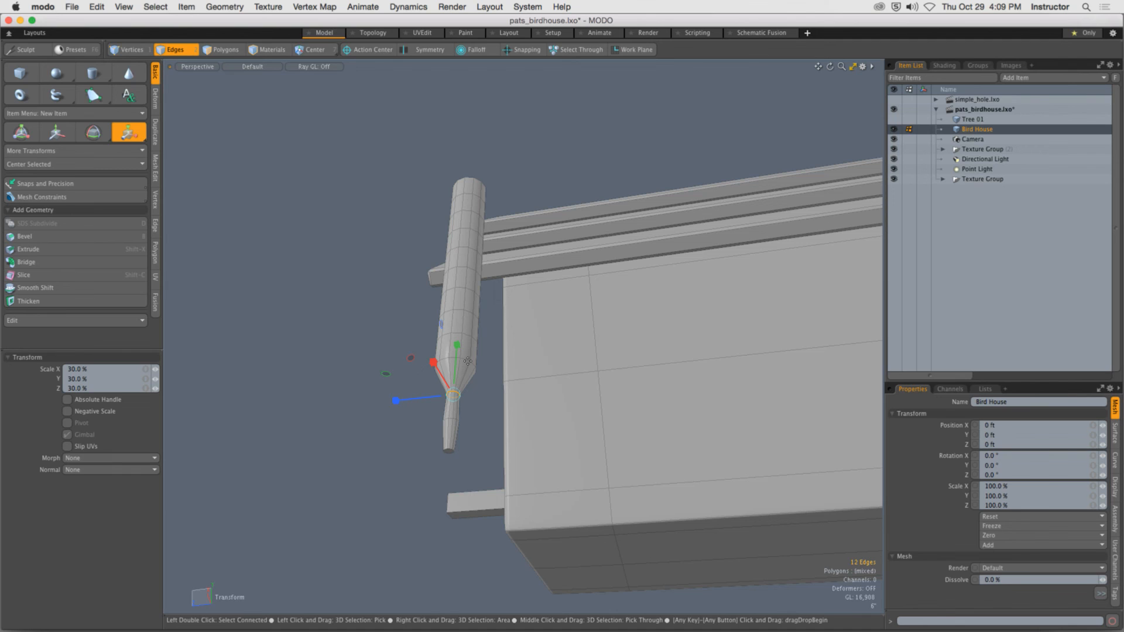
pyautogui.press('space')
# Clear the edge selection, convert the Bird House mesh to subdivision surfaces, and examine the rounded post
pyautogui.click(409, 367)
pyautogui.press('Tab')
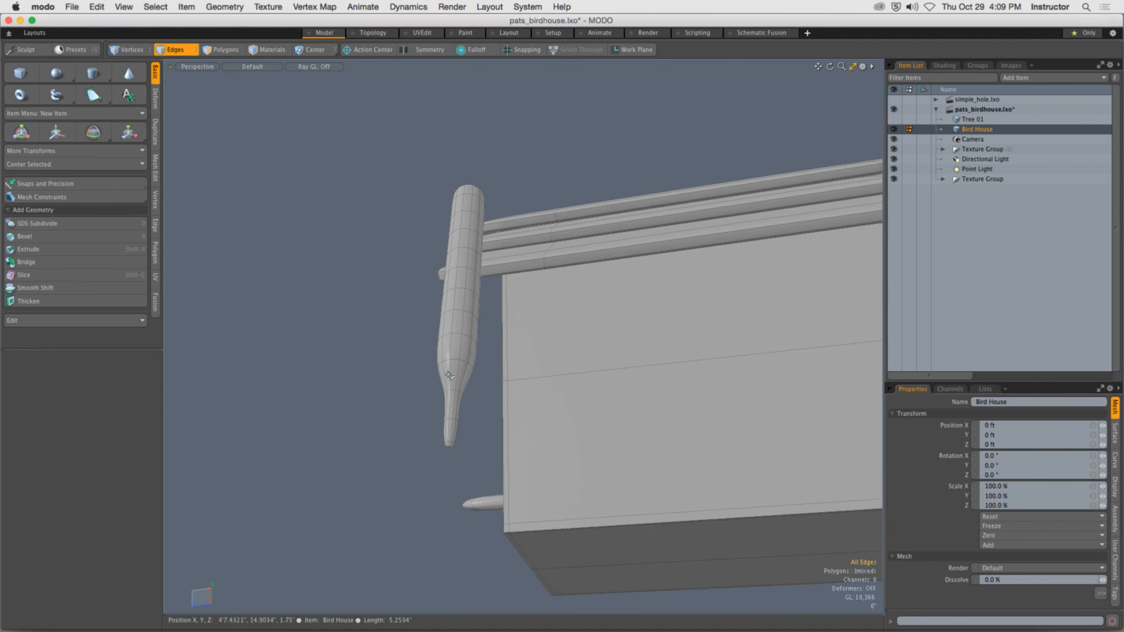
pyautogui.keyDown('alt'); pyautogui.moveTo(449, 366); pyautogui.dragTo(453, 392); pyautogui.keyUp('alt')
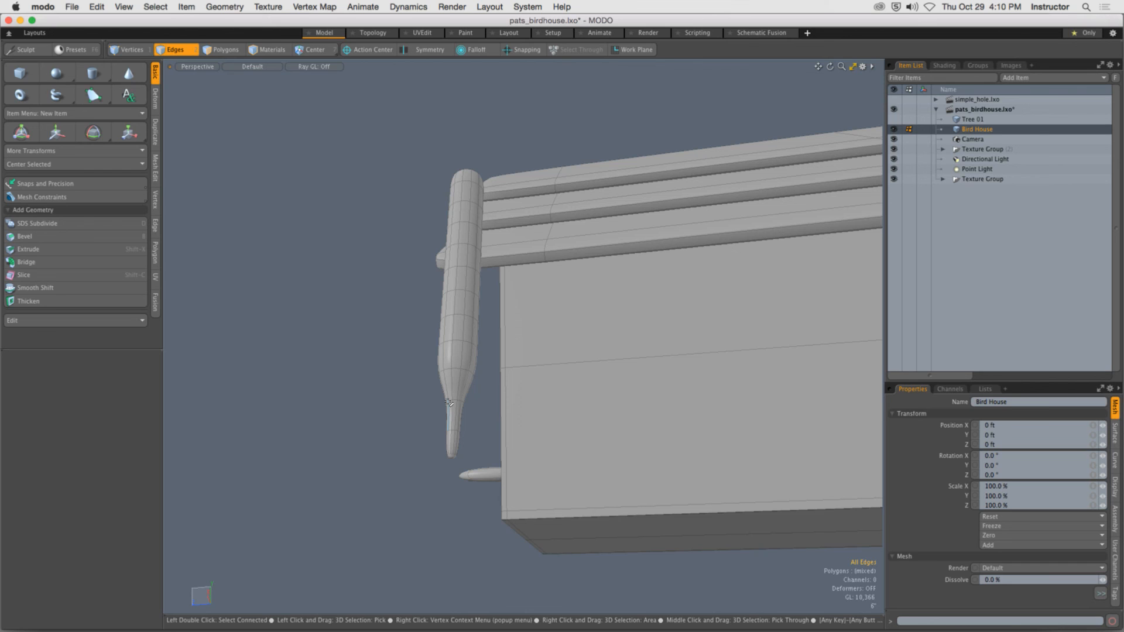
# Select all connected polygons of the tapered post and delete them
pyautogui.press('3')
pyautogui.doubleClick(450, 394)
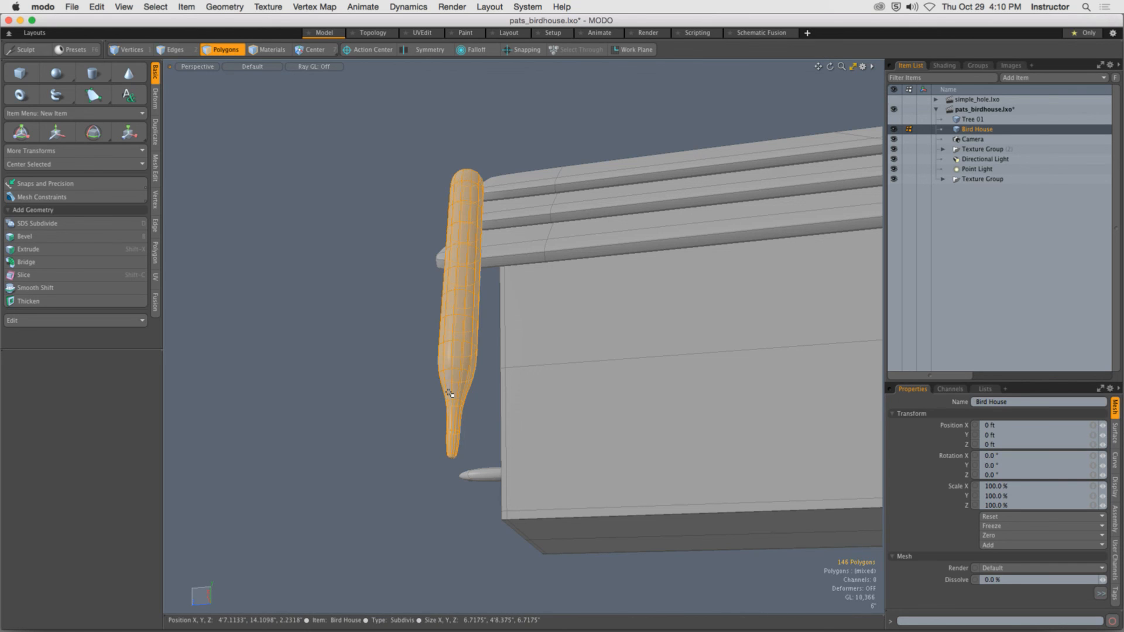
pyautogui.press('Delete')
pyautogui.keyDown('alt'); pyautogui.moveTo(474, 316); pyautogui.dragTo(573, 400); pyautogui.keyUp('alt')
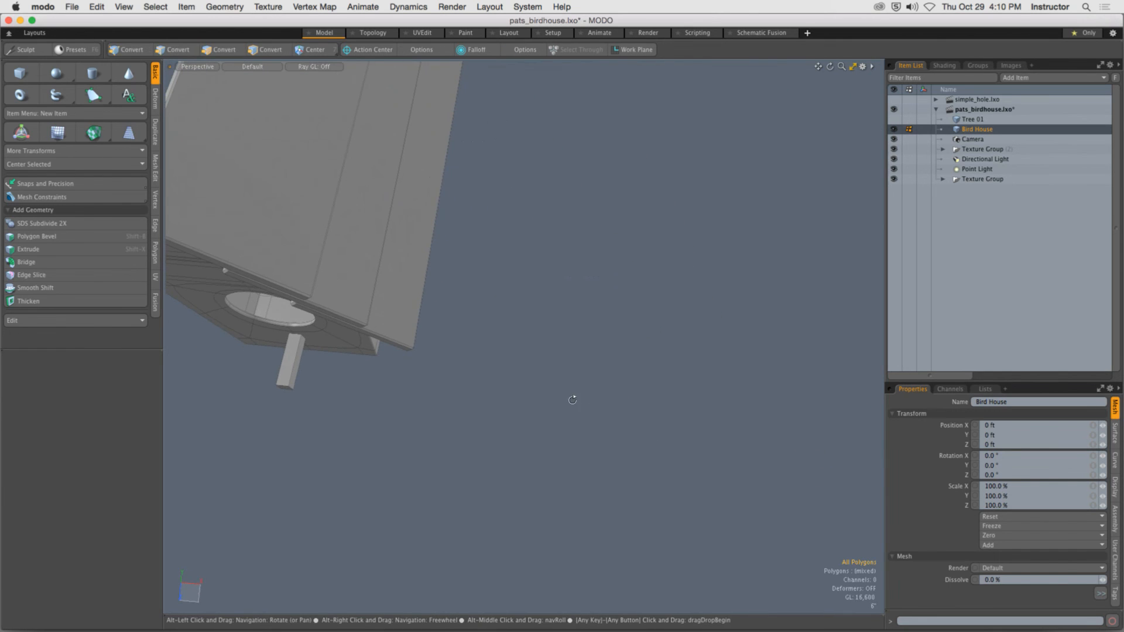
# Start the Pen tool, reveal its Wall Mode settings, and open the Offset value for editing
pyautogui.click(93, 95)
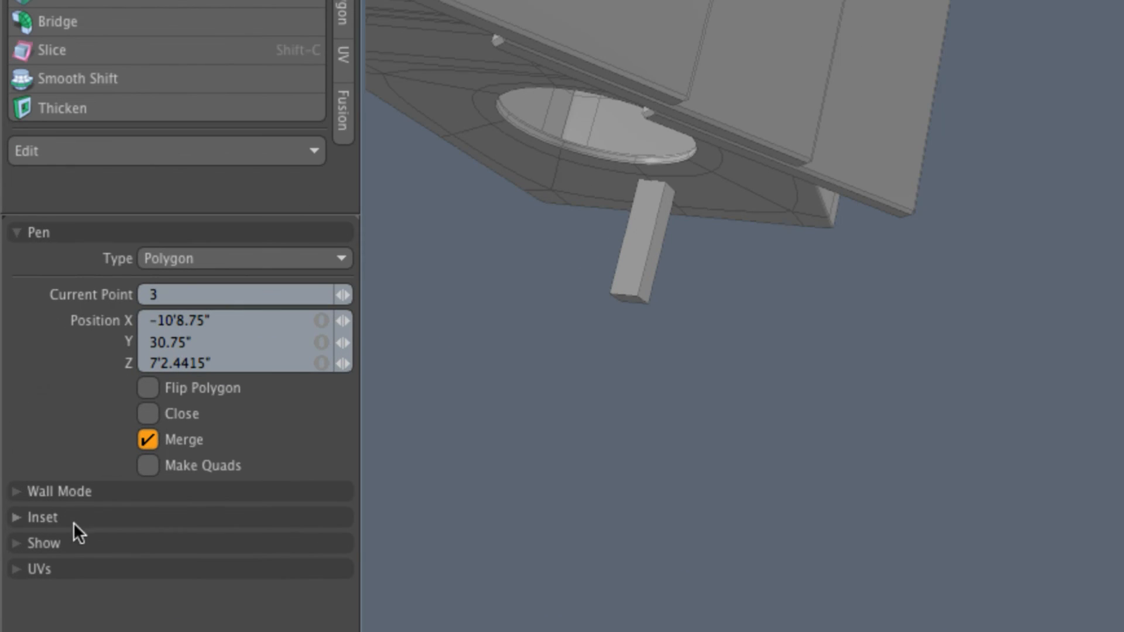
pyautogui.click(52, 482)
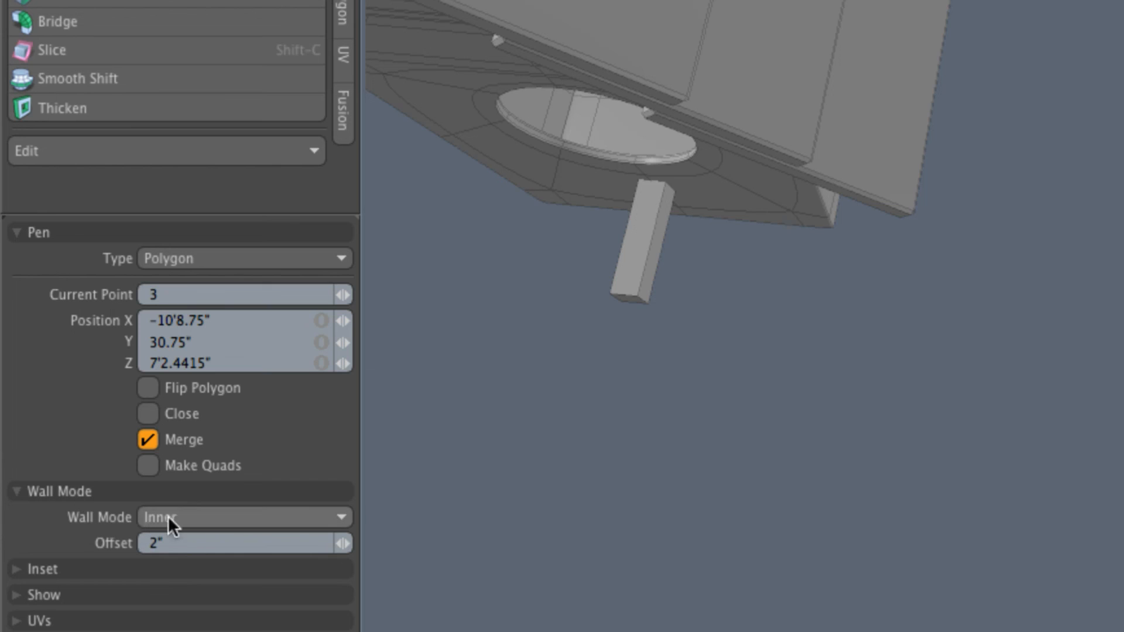
pyautogui.click(169, 543)
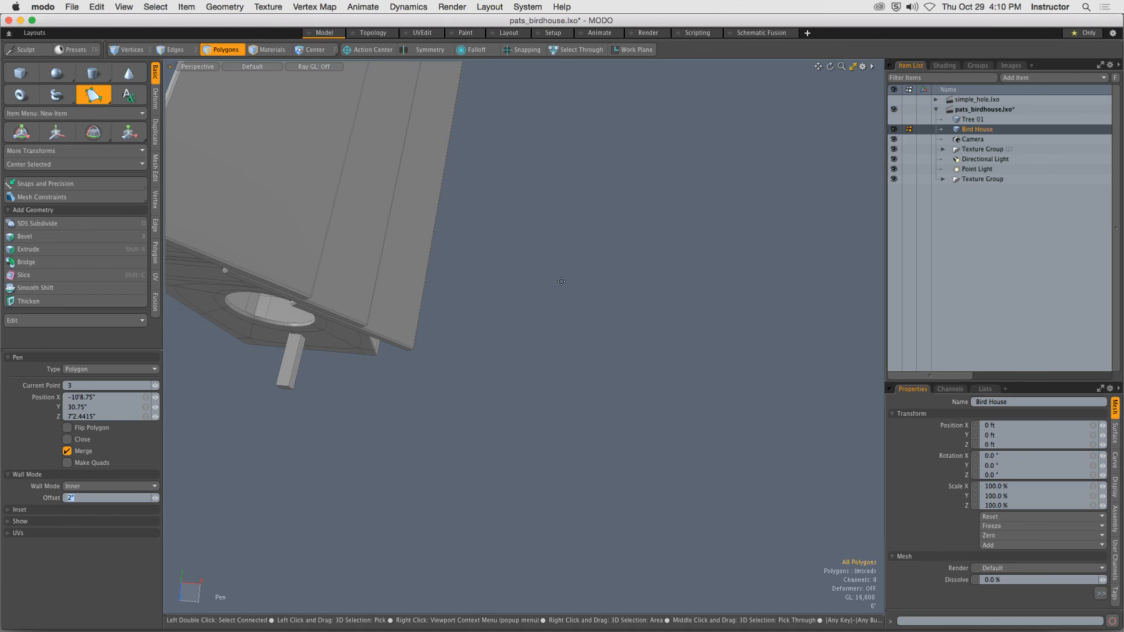
# Enable snapping for Polygon and World Axis, and turn off Vertex, Straight Line and Right Angle snapping
pyautogui.click(522, 50)
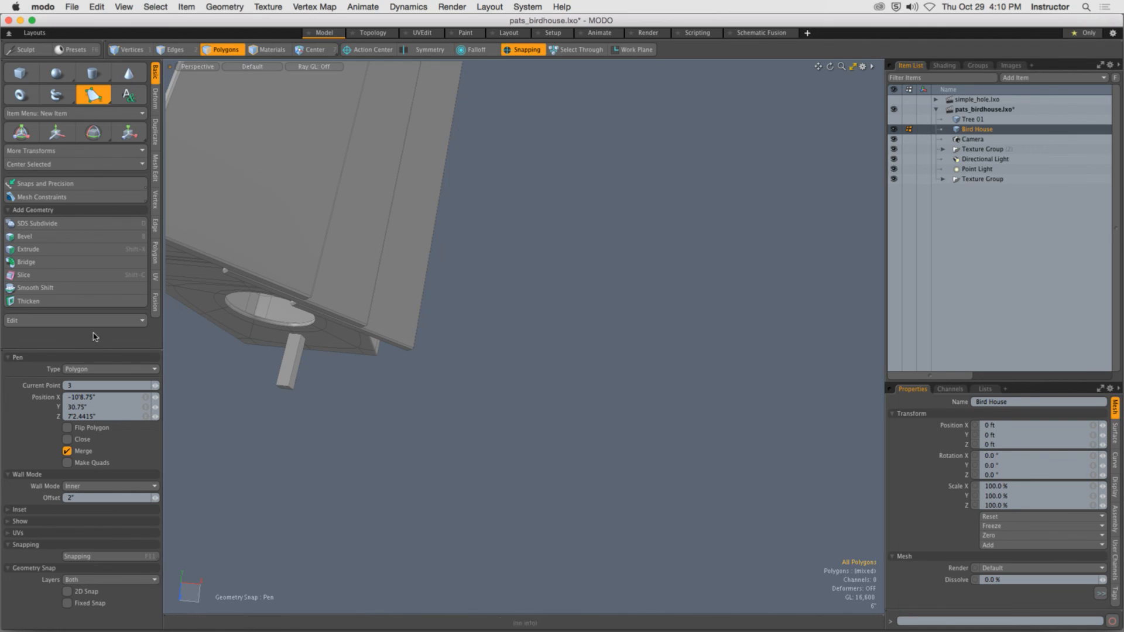
pyautogui.moveTo(94, 350); pyautogui.dragTo(108, 164)
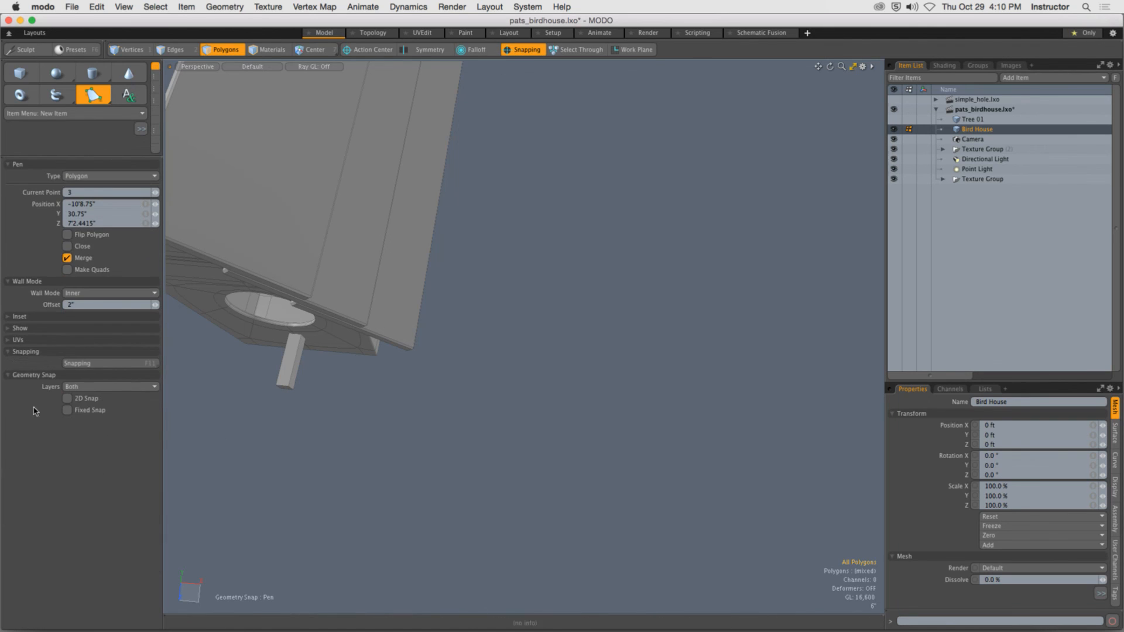
pyautogui.click(88, 364)
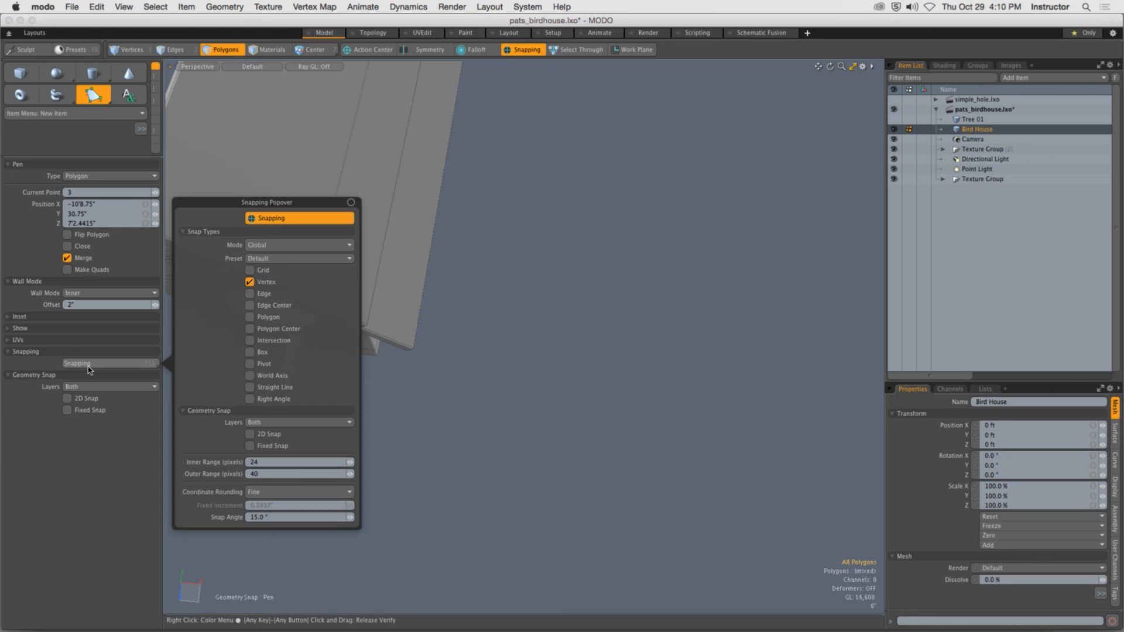
pyautogui.click(249, 375)
pyautogui.click(249, 387)
pyautogui.click(250, 398)
pyautogui.click(250, 316)
pyautogui.click(249, 282)
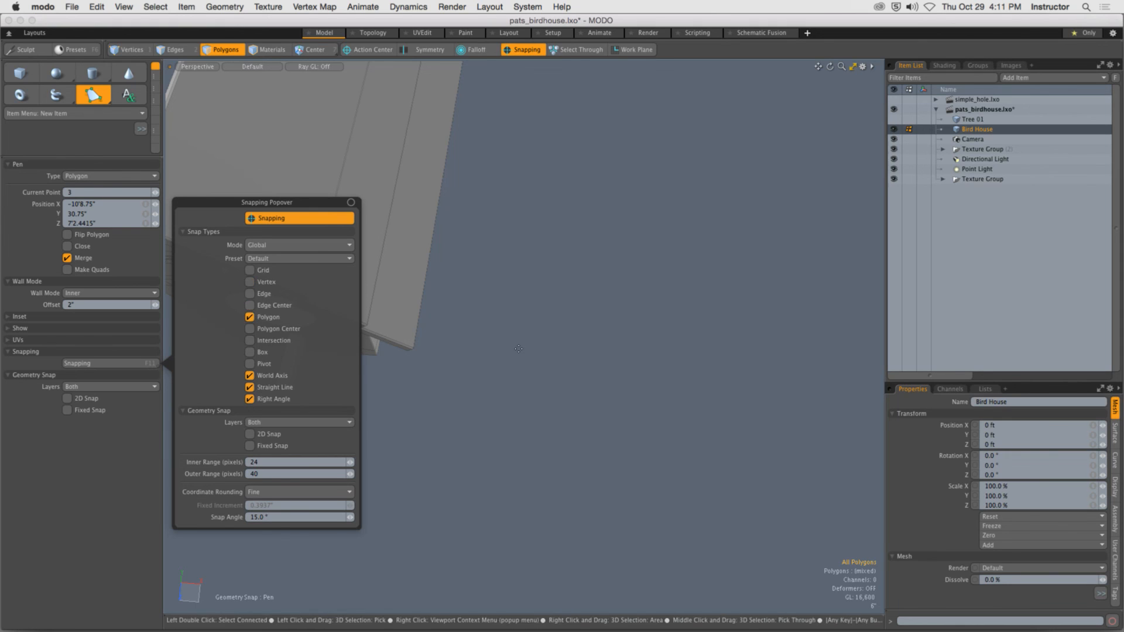
pyautogui.click(251, 389)
pyautogui.click(250, 400)
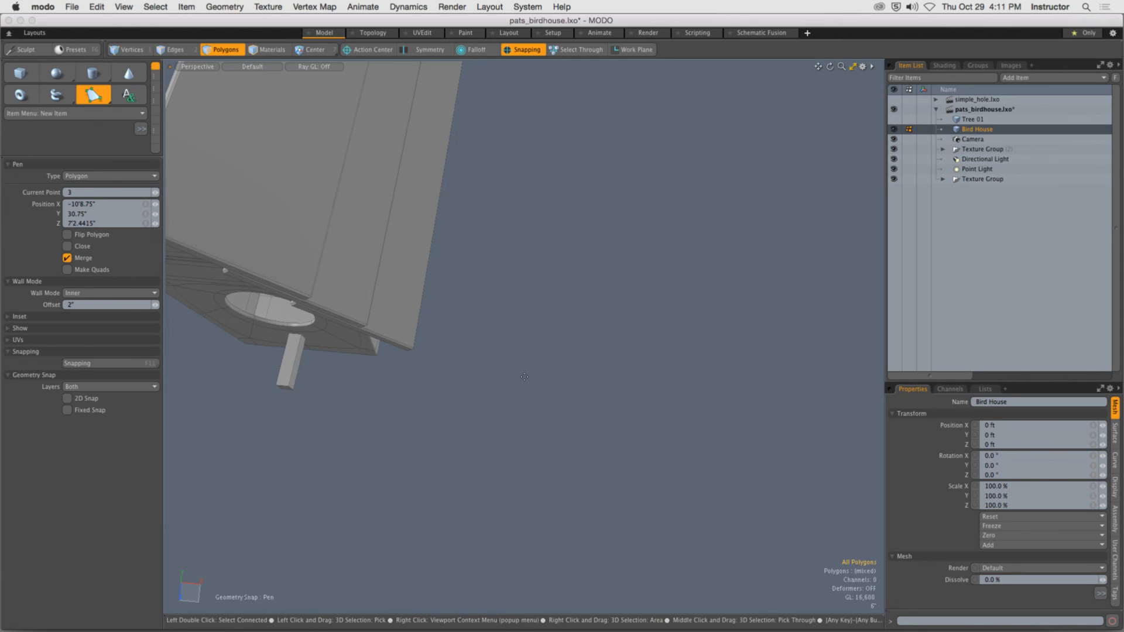
# Draw a five-point wall outline beside the birdhouse with the Pen in Inner Wall Mode at 2" offset, and close it
pyautogui.keyDown('alt'); pyautogui.moveTo(525, 378); pyautogui.dragTo(531, 375); pyautogui.keyUp('alt')
pyautogui.click(531, 375)
pyautogui.click(569, 148)
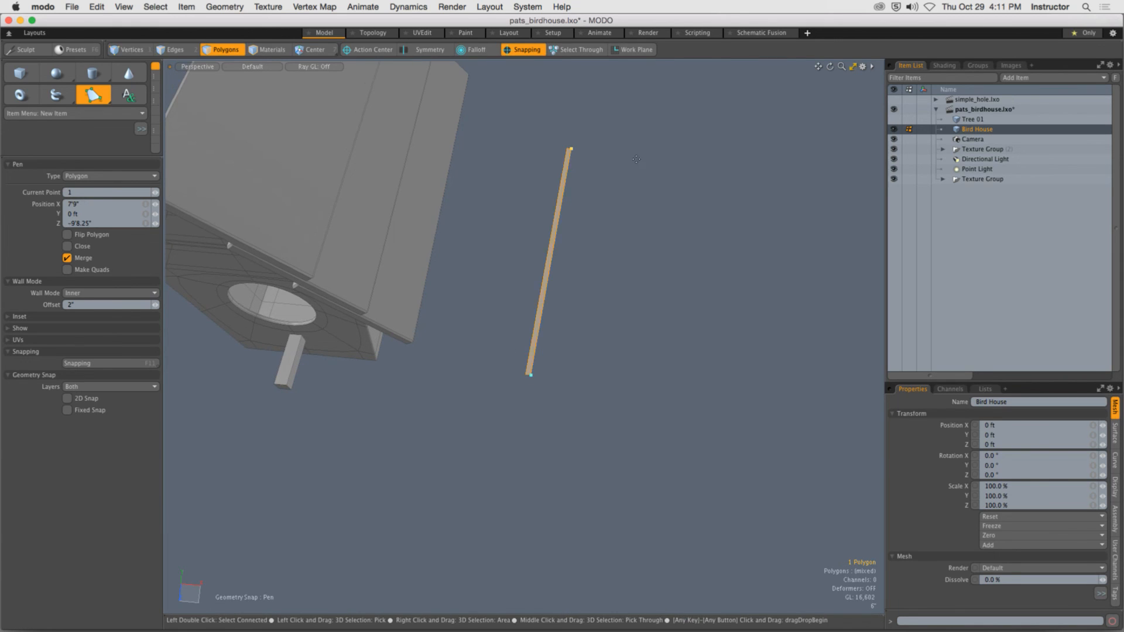
pyautogui.moveTo(796, 183); pyautogui.dragTo(816, 141)
pyautogui.moveTo(814, 351); pyautogui.dragTo(816, 403)
pyautogui.moveTo(704, 375); pyautogui.dragTo(582, 473)
pyautogui.click(67, 247)
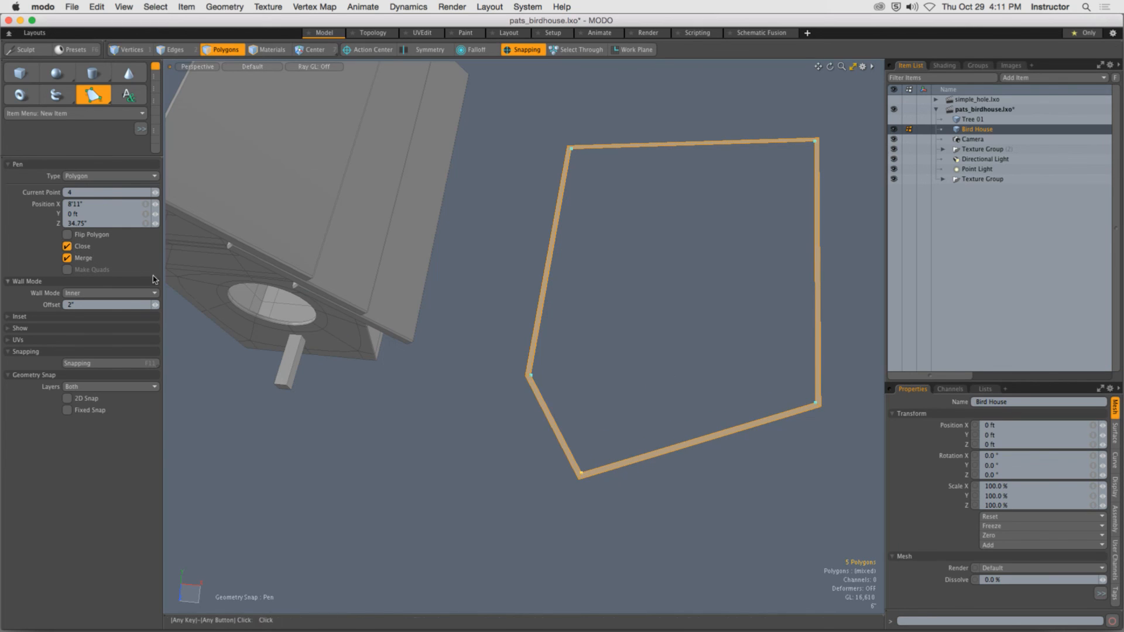
# Toggle the wall's Close option off and on repeatedly to compare the open and closed outlines
pyautogui.keyDown('alt'); pyautogui.moveTo(675, 375); pyautogui.dragTo(627, 378); pyautogui.keyUp('alt')
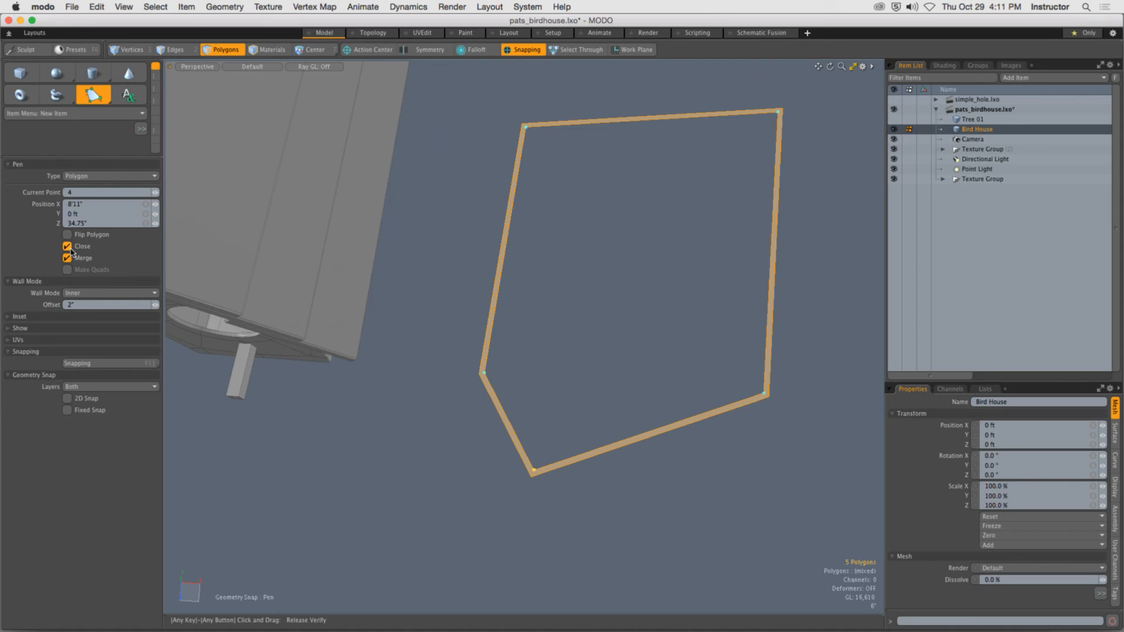
pyautogui.click(68, 247)
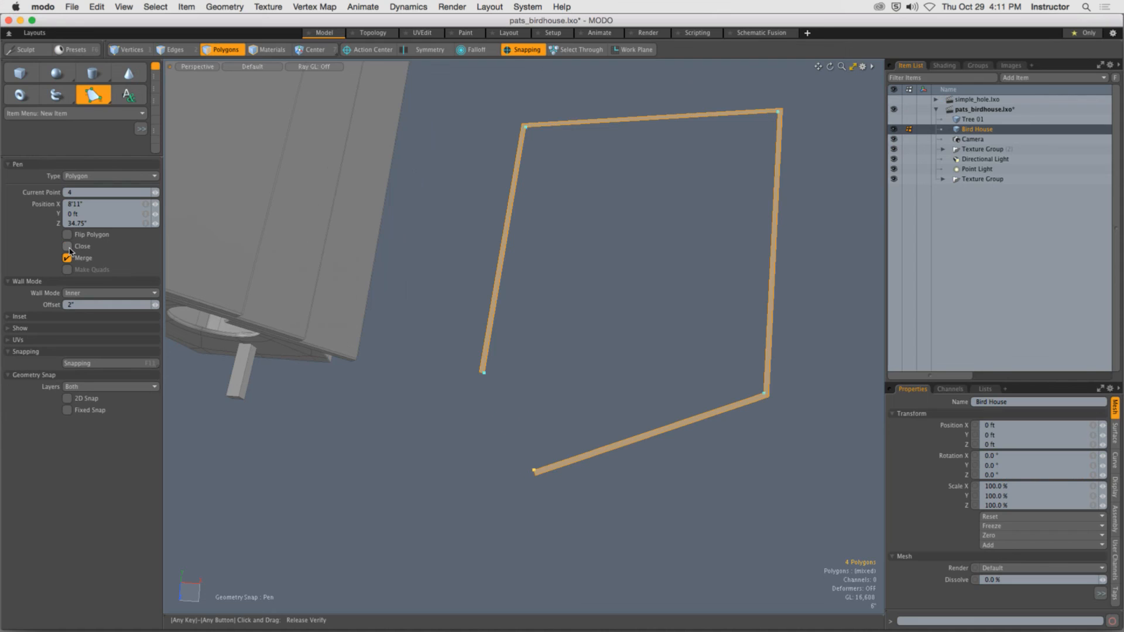
pyautogui.click(68, 248)
pyautogui.click(68, 248)
pyautogui.click(68, 248)
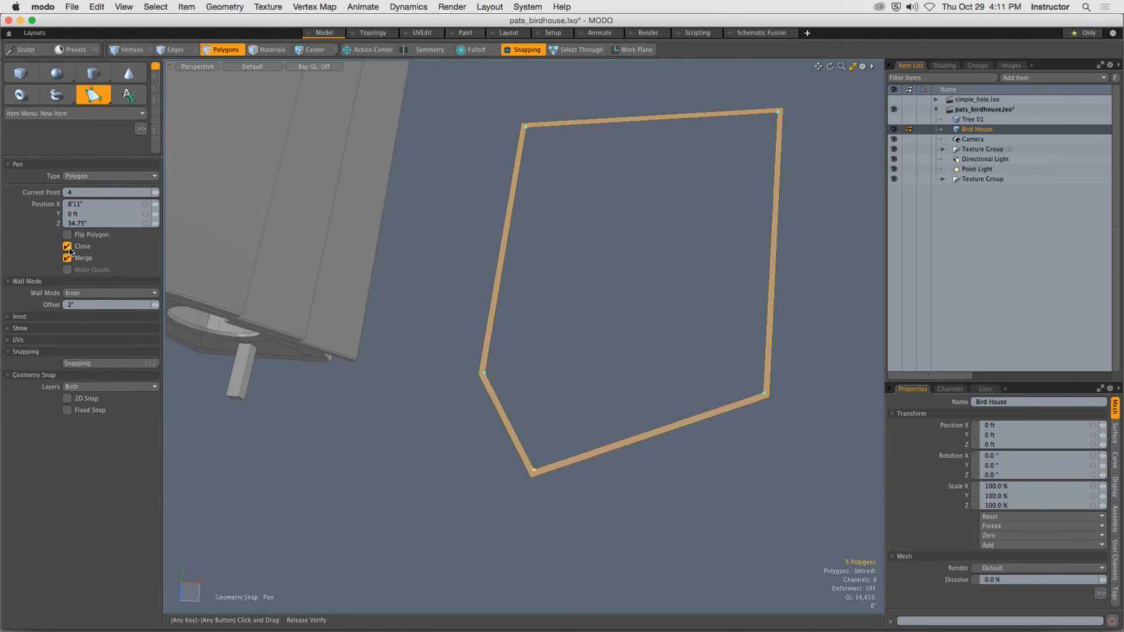
pyautogui.click(68, 249)
pyautogui.click(68, 248)
# Drop the Pen tool and delete the wall outline from the Bird House mesh
pyautogui.press('space')
pyautogui.click(491, 318)
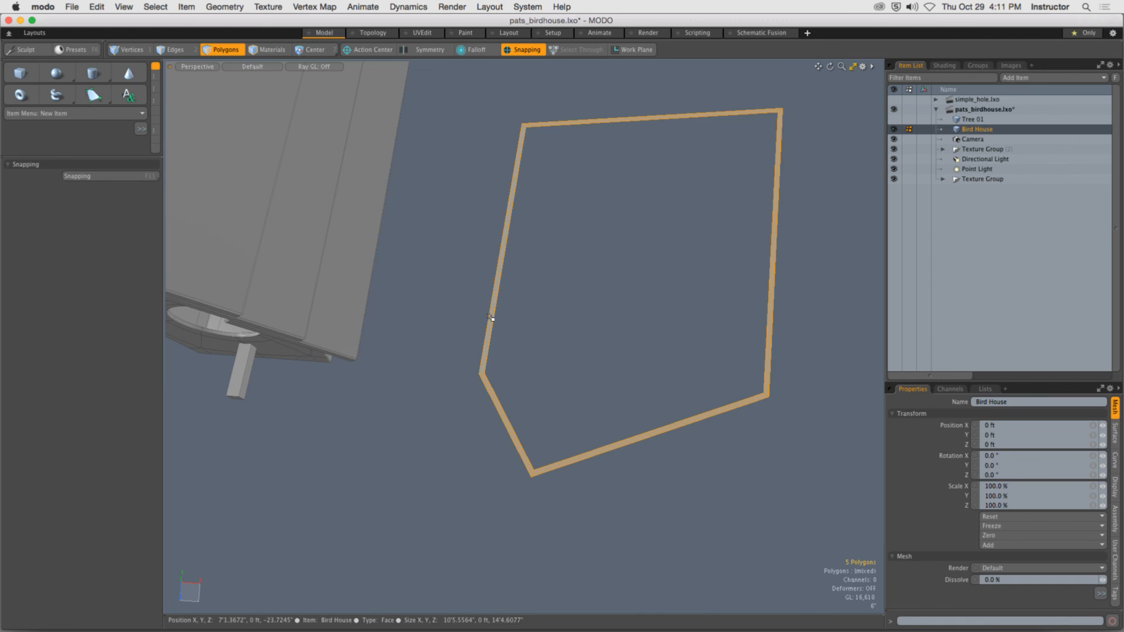
pyautogui.press('Delete')
pyautogui.keyDown('alt'); pyautogui.moveTo(491, 318); pyautogui.dragTo(720, 379); pyautogui.keyUp('alt')
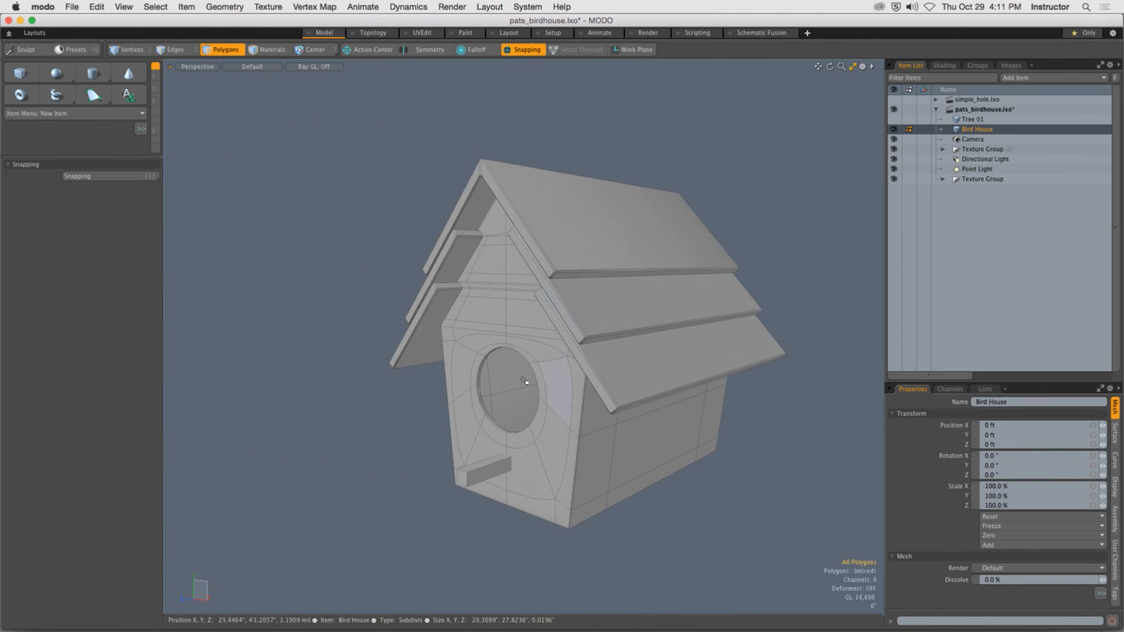
# Switch to Chrome and open the Lab: Jack-O-Latern page from the Week 10 - Tiling Textures module
pyautogui.moveTo(426, 630)
pyautogui.click(255, 626)
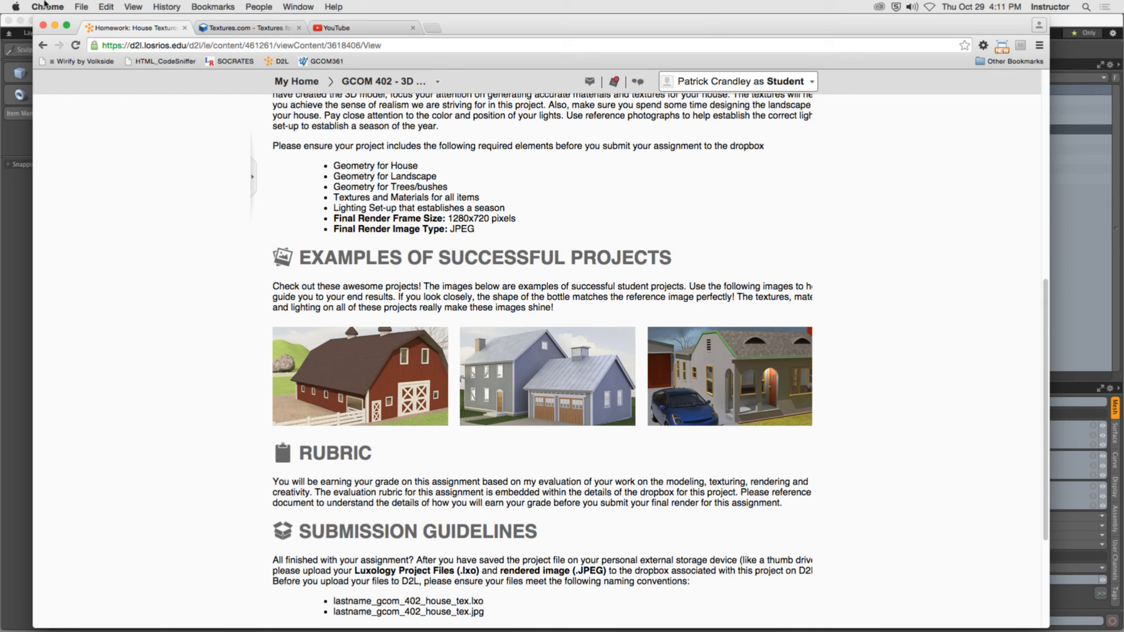
pyautogui.scroll(10, 322, 249)
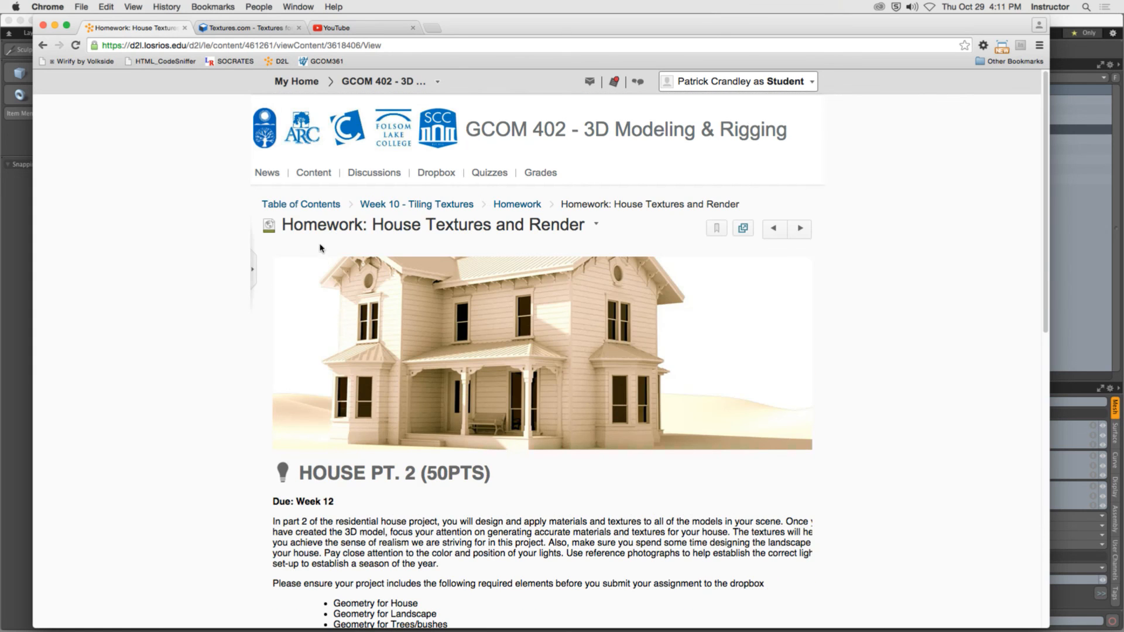
pyautogui.click(425, 206)
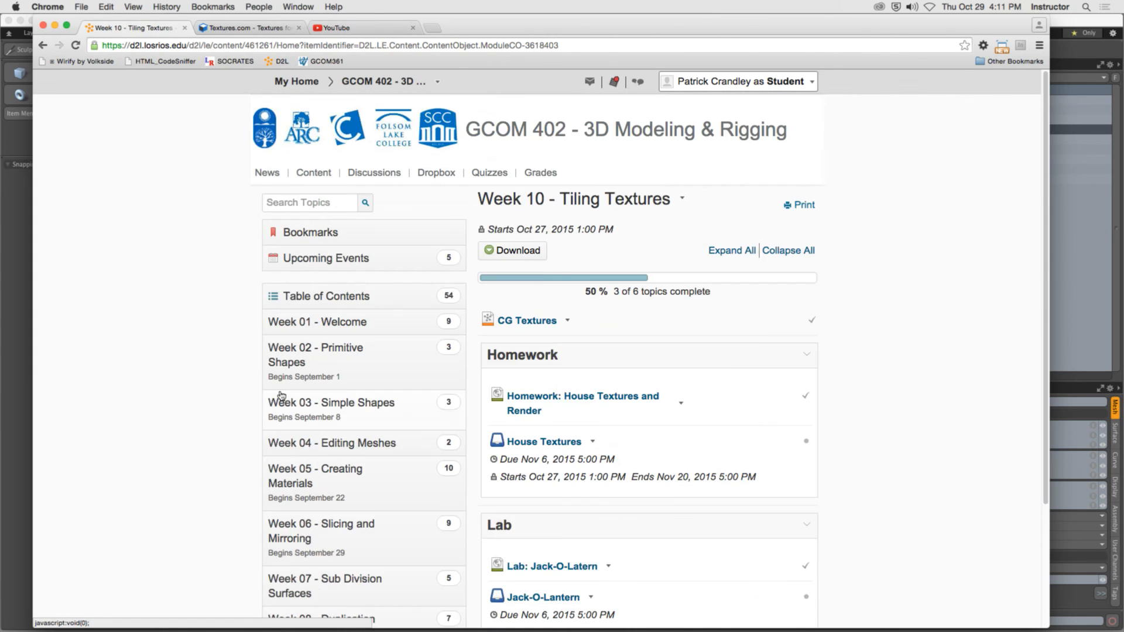
pyautogui.scroll(-3, 286, 398)
pyautogui.click(524, 413)
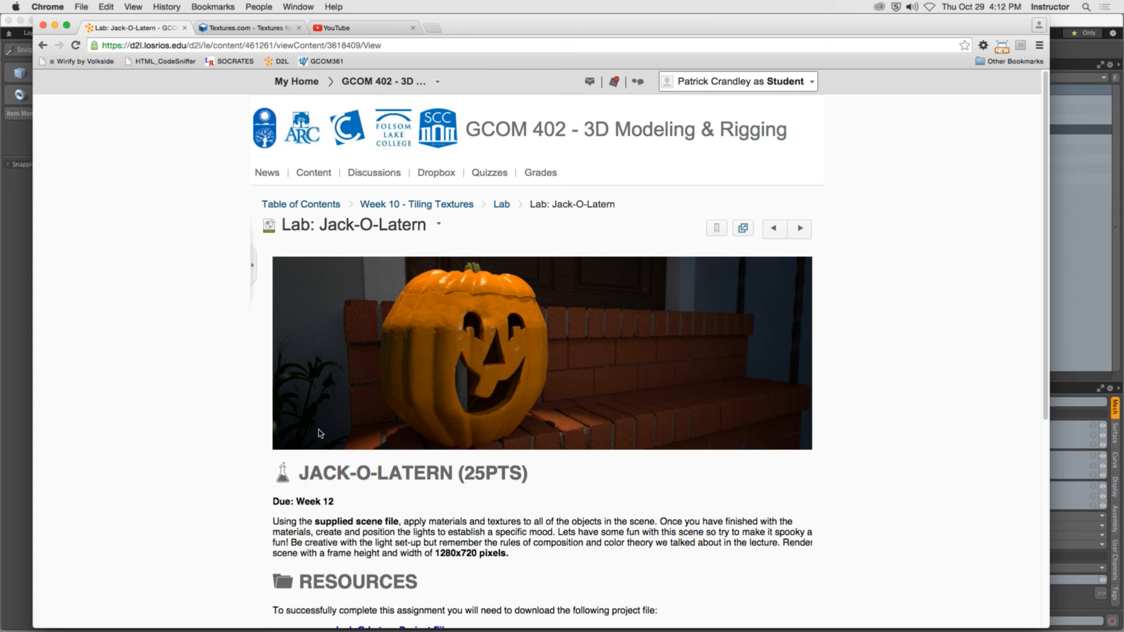
# Download the Jack-O-Latern Project File from the lab's resources, and hide Chrome and MODO to get to the desktop
pyautogui.scroll(-5, 355, 413)
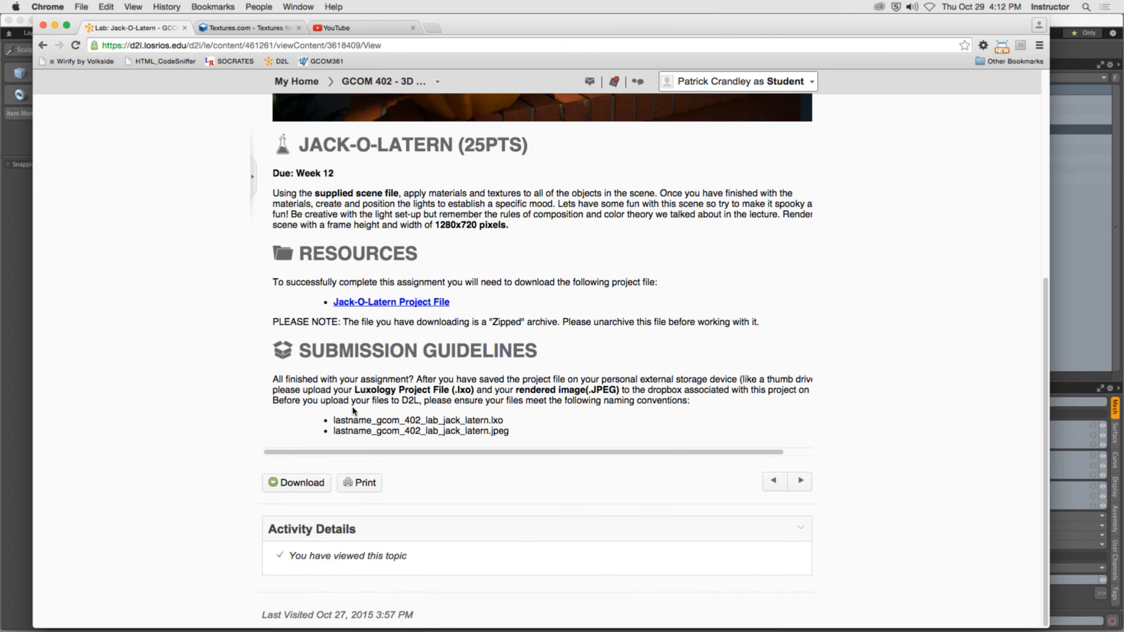
pyautogui.click(387, 302)
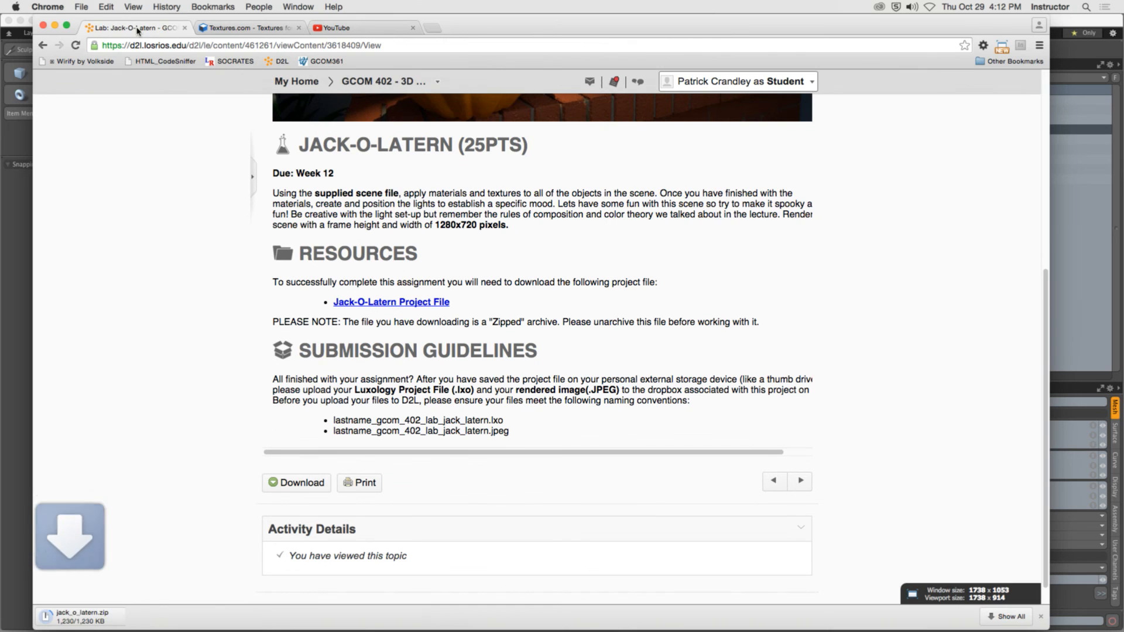
pyautogui.click(48, 6)
pyautogui.click(52, 116)
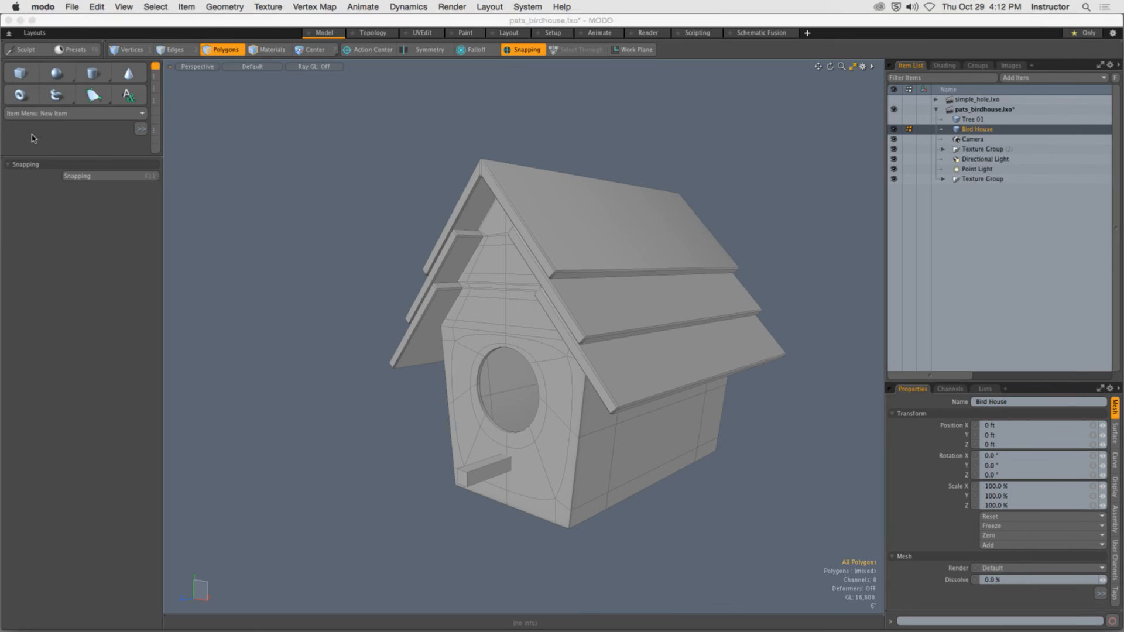
pyautogui.click(45, 7)
pyautogui.click(58, 75)
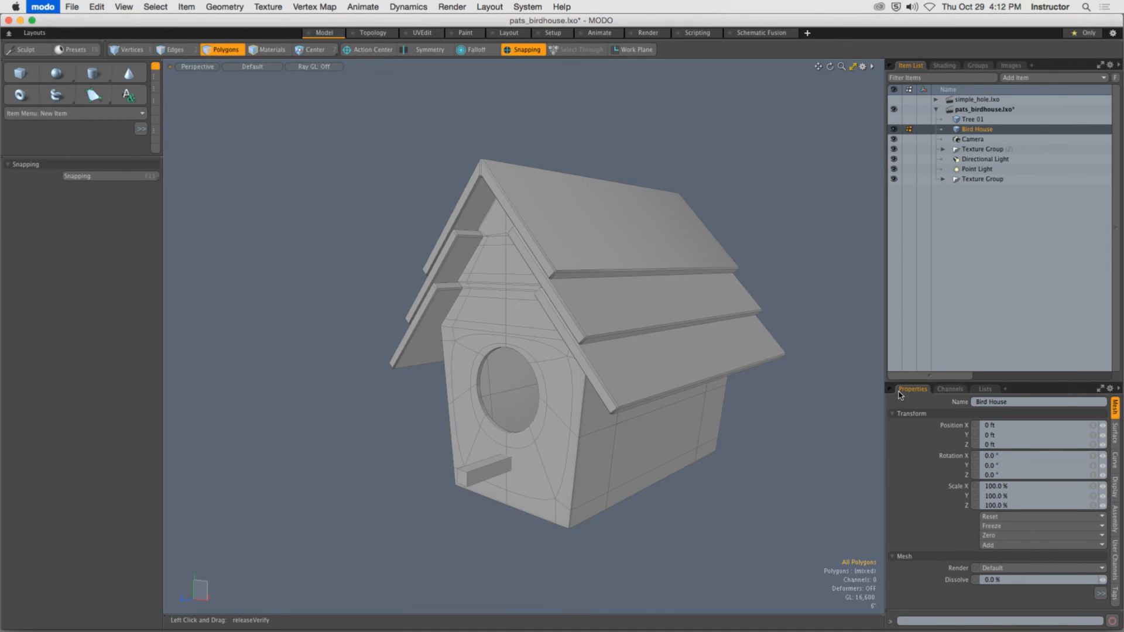
# Unzip jack_o_latern.zip on the desktop and open the extracted jack_o_latern.lxo scene in MODO
pyautogui.click(1080, 486)
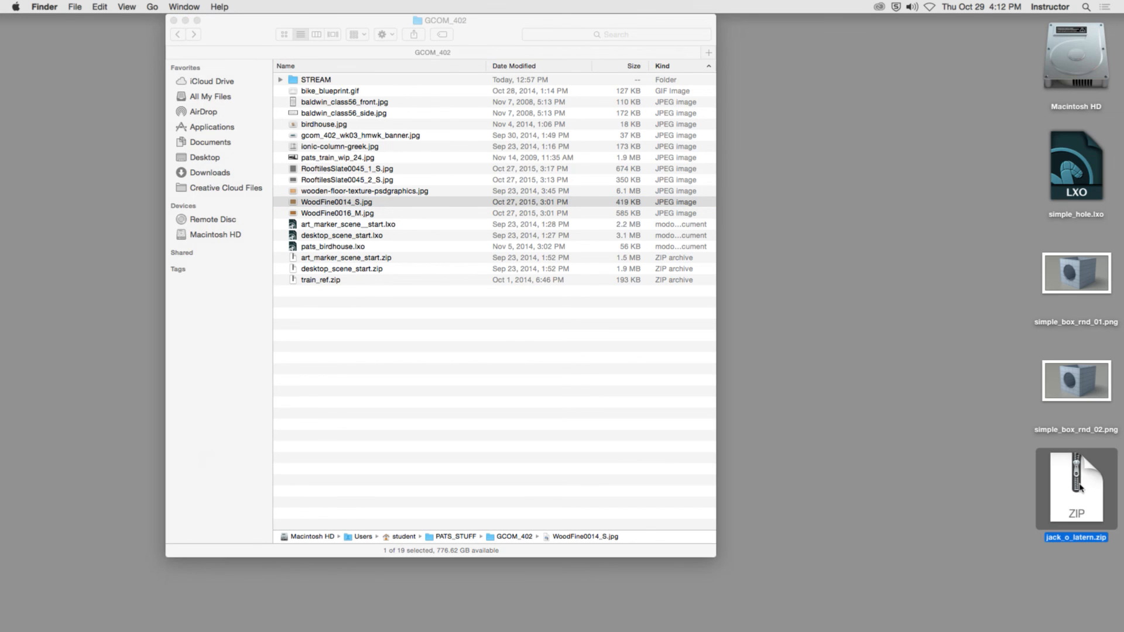
pyautogui.press('super+o')
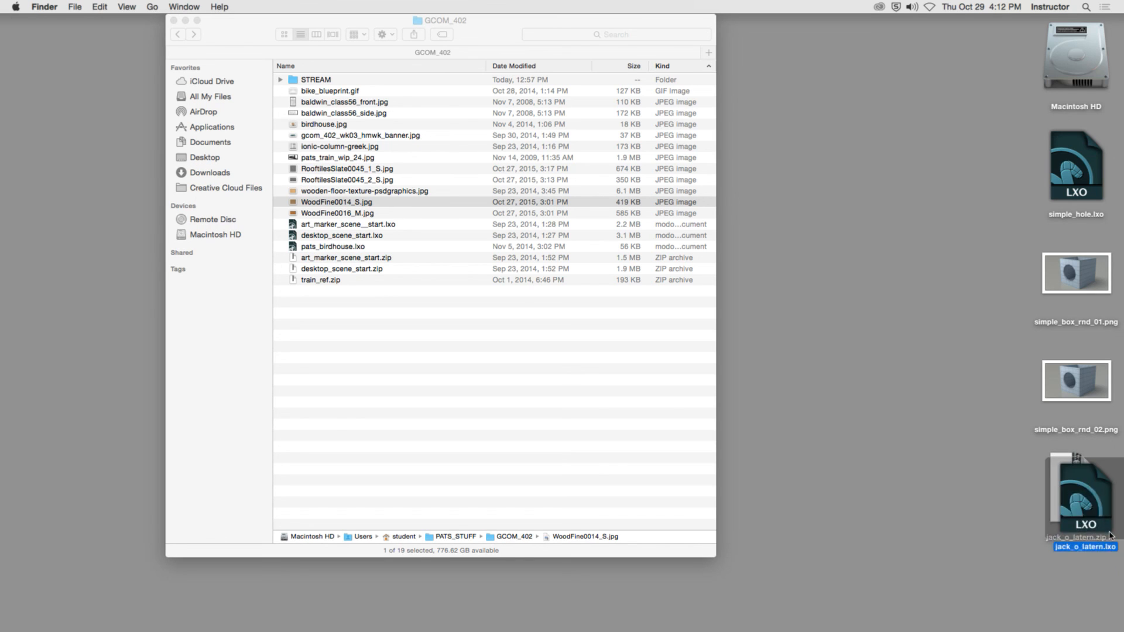
pyautogui.moveTo(1086, 527); pyautogui.dragTo(908, 415)
pyautogui.click(913, 531)
pyautogui.doubleClick(874, 380)
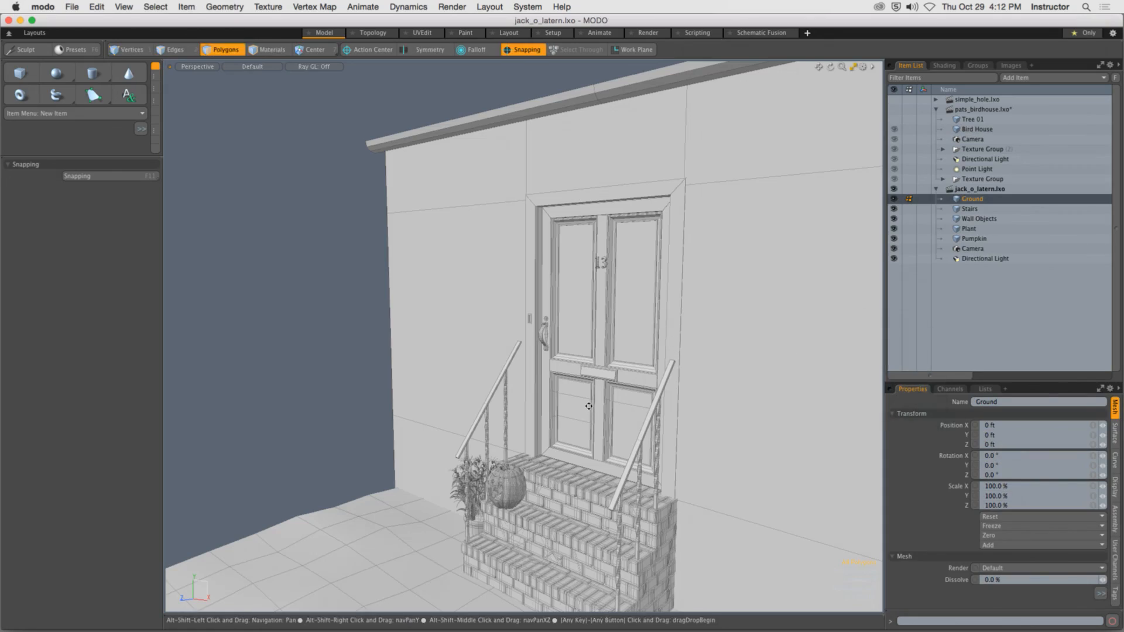
# Examine the front-door scene with its brick stairs and potted plant, and the carved pumpkin up close
pyautogui.keyDown('alt'); pyautogui.moveTo(589, 406); pyautogui.dragTo(577, 380); pyautogui.keyUp('alt')
pyautogui.keyDown('ctrl'); pyautogui.keyDown('alt'); pyautogui.moveTo(503, 398); pyautogui.dragTo(536, 371); pyautogui.keyUp('alt'); pyautogui.keyUp('ctrl')
pyautogui.keyDown('alt'); pyautogui.keyDown('shift'); pyautogui.moveTo(537, 371); pyautogui.dragTo(544, 401); pyautogui.keyUp('shift'); pyautogui.keyUp('alt')
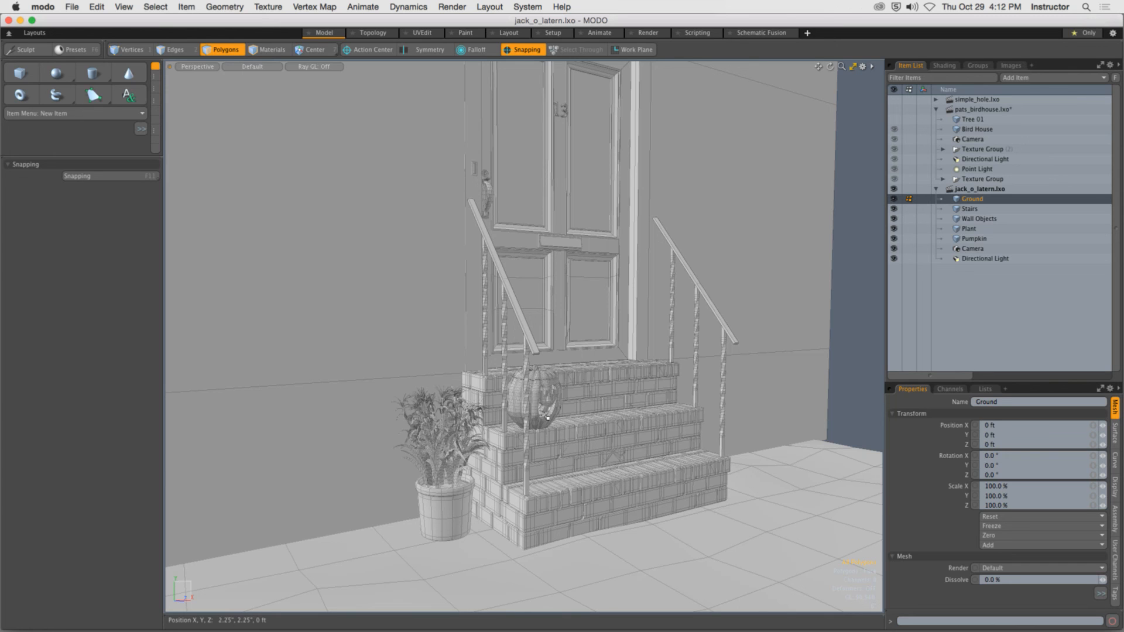
pyautogui.scroll(8, 568, 320)
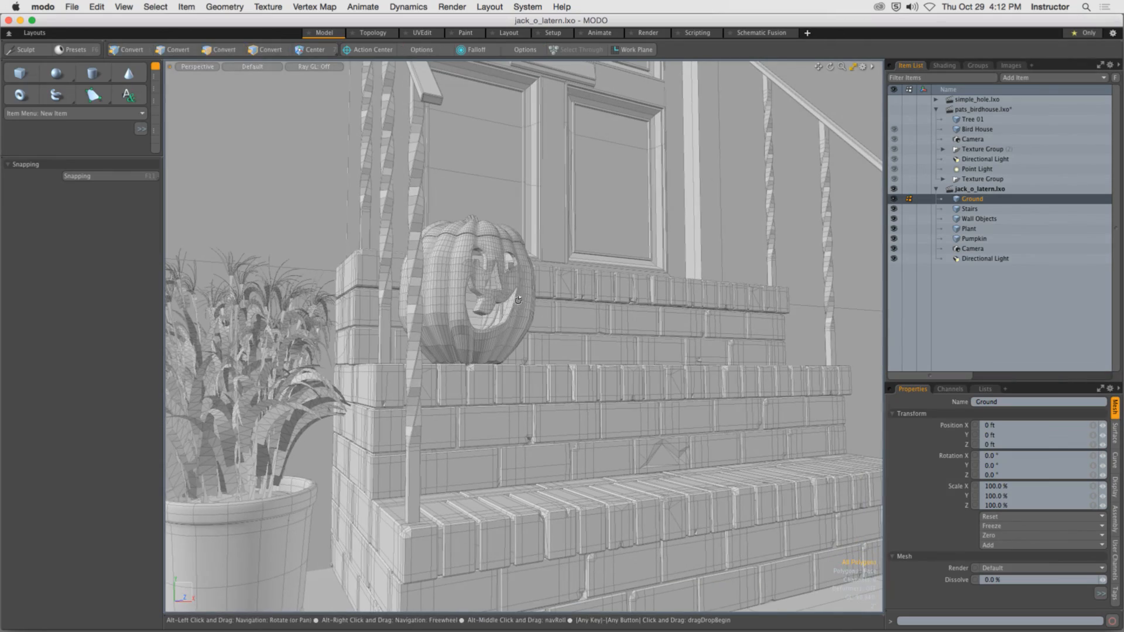
pyautogui.scroll(5, 522, 286)
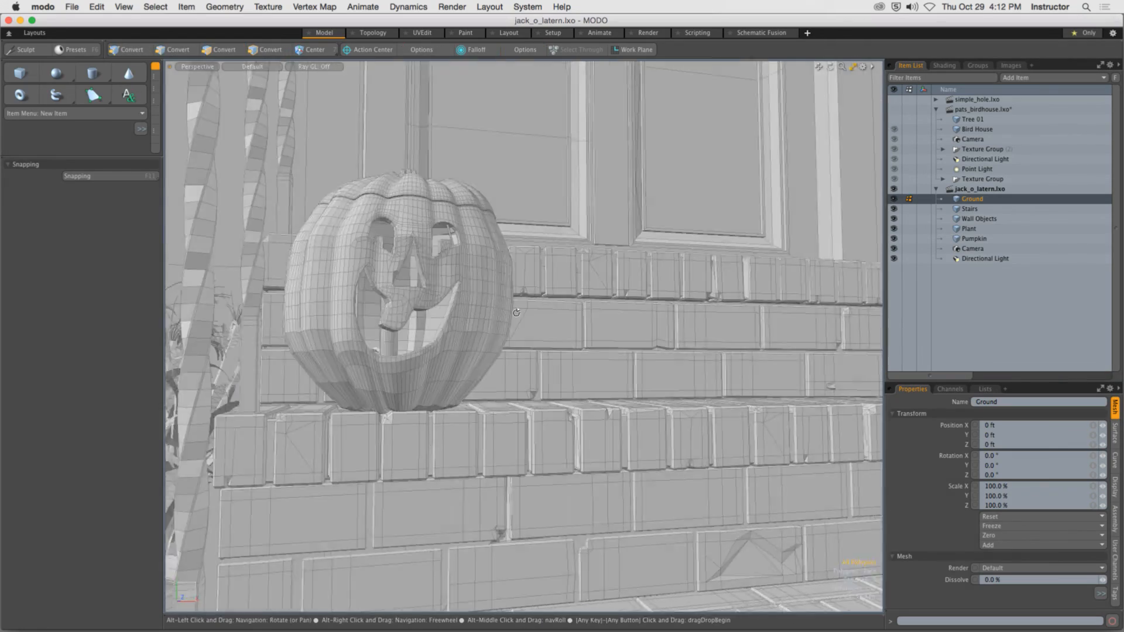
pyautogui.keyDown('alt'); pyautogui.moveTo(516, 313); pyautogui.dragTo(537, 384); pyautogui.keyUp('alt')
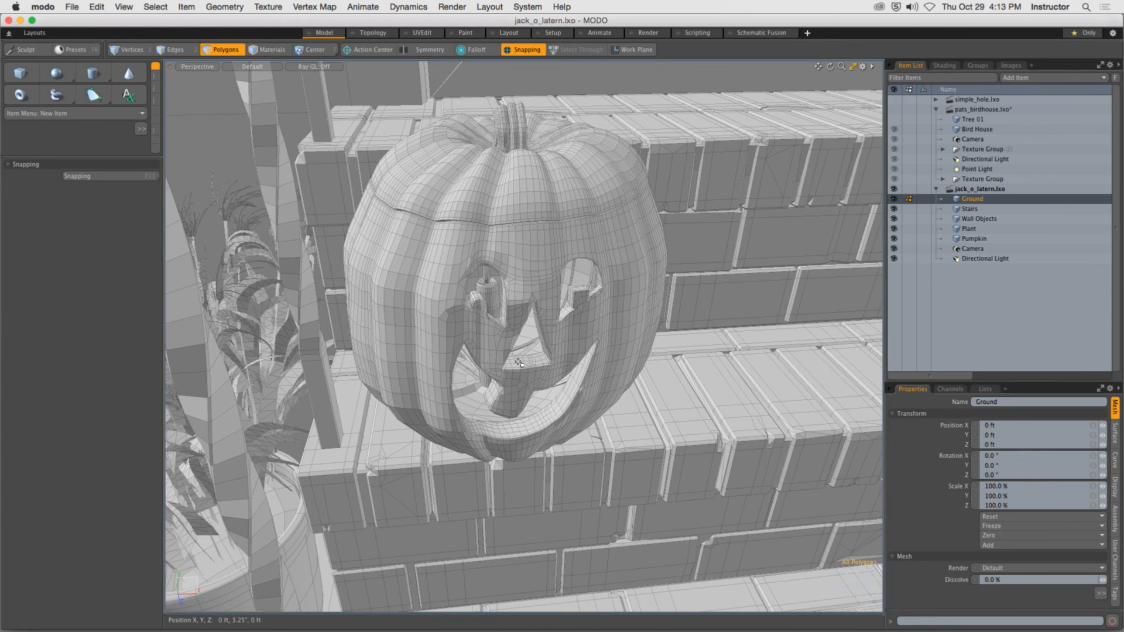
# Switch to the Render layout, start the preview render, and frame the render camera closely on the carved pumpkin
pyautogui.click(655, 35)
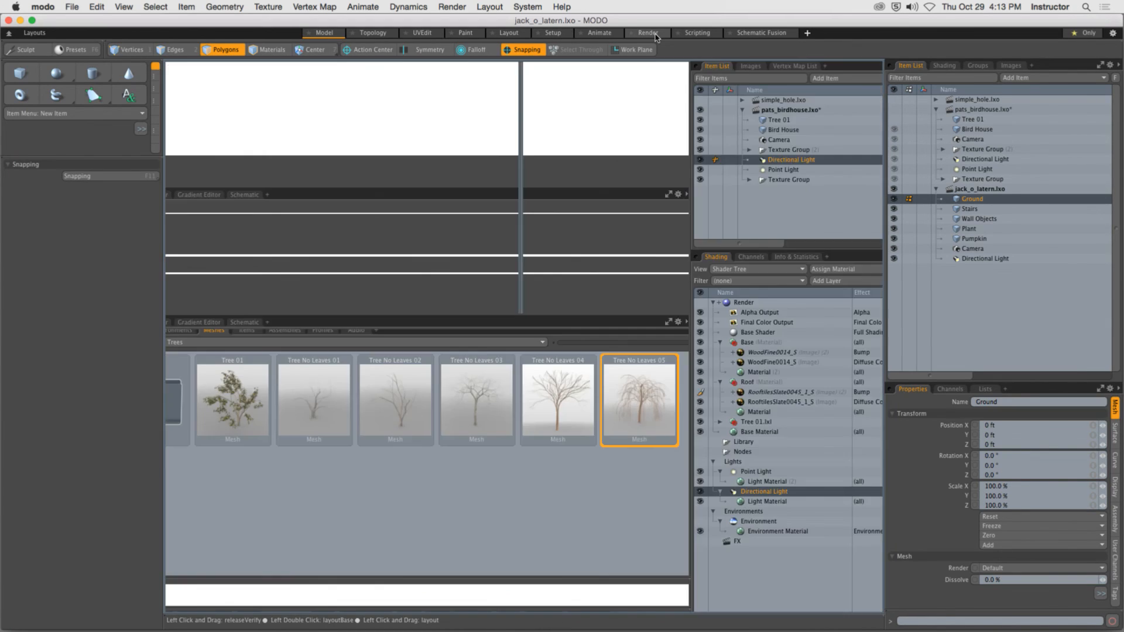
pyautogui.click(340, 321)
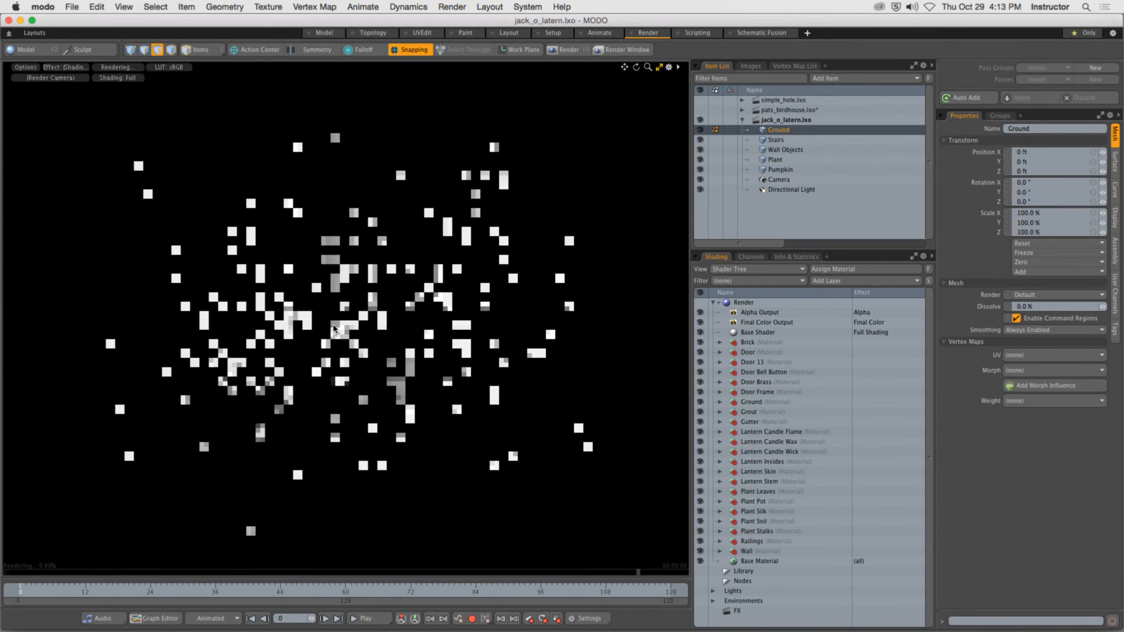
pyautogui.keyDown('alt'); pyautogui.moveTo(324, 258); pyautogui.dragTo(388, 332); pyautogui.keyUp('alt')
pyautogui.scroll(10, 388, 332)
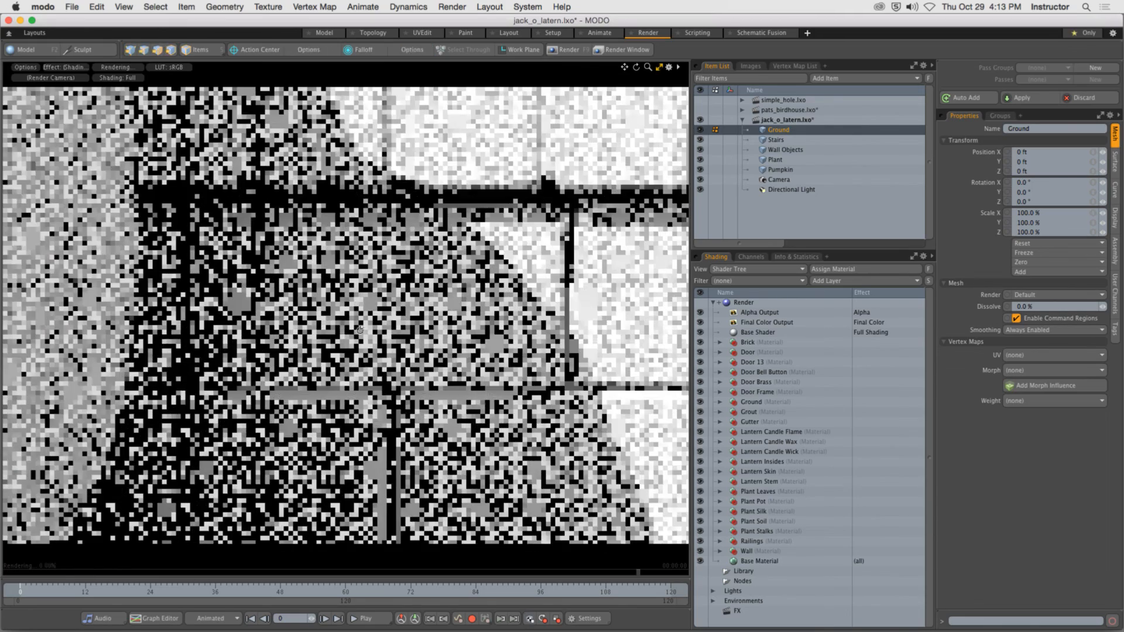
pyautogui.keyDown('alt'); pyautogui.moveTo(219, 345); pyautogui.dragTo(223, 319); pyautogui.keyUp('alt')
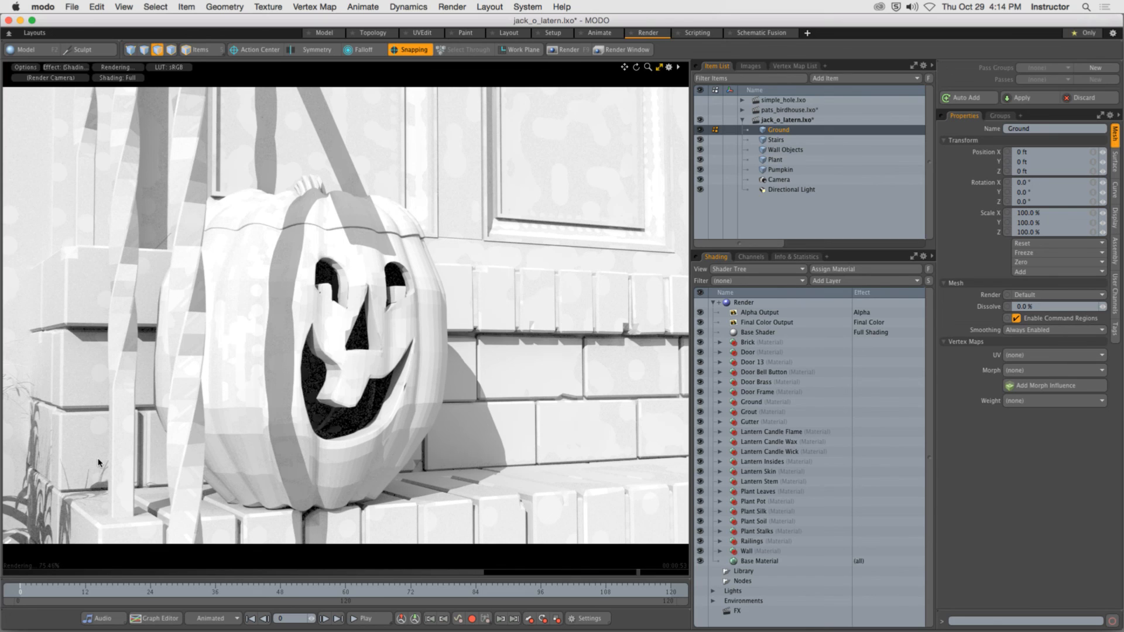
# Switch to Chrome, highlight the lab's two submission file names, and go to YouTube's Live Control Room
pyautogui.click(262, 621)
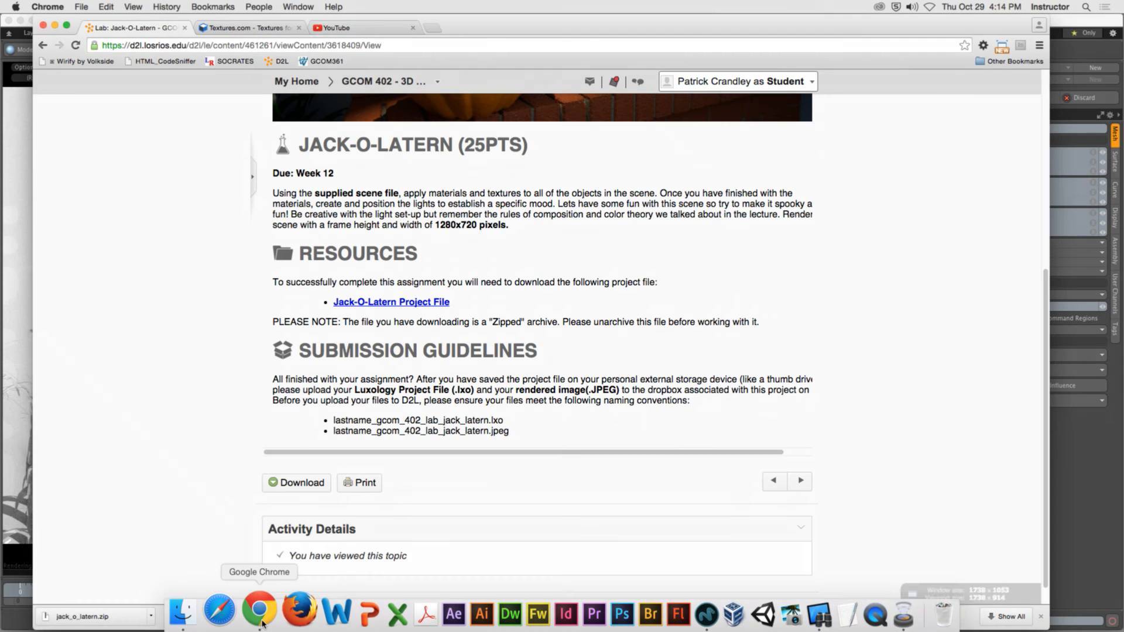
pyautogui.moveTo(333, 420); pyautogui.dragTo(532, 437)
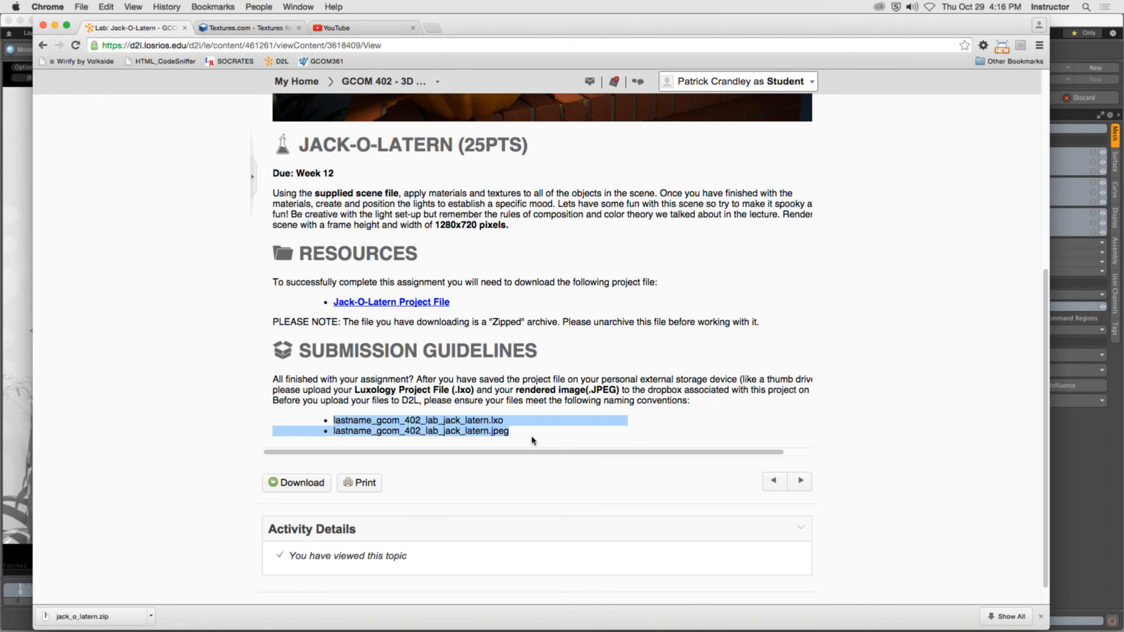
pyautogui.click(345, 28)
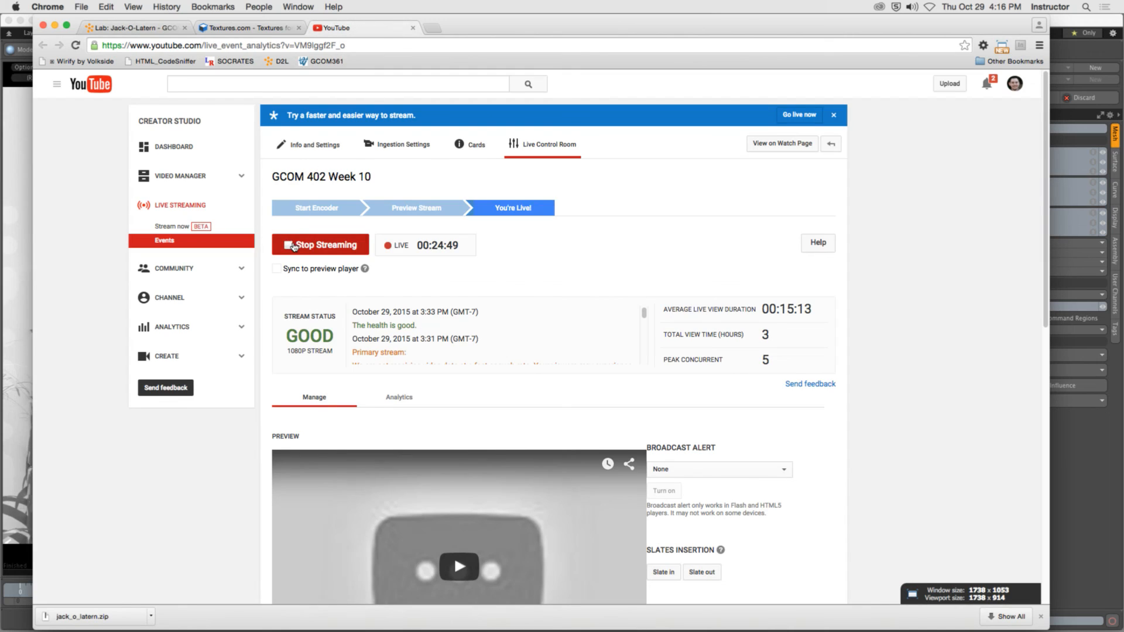